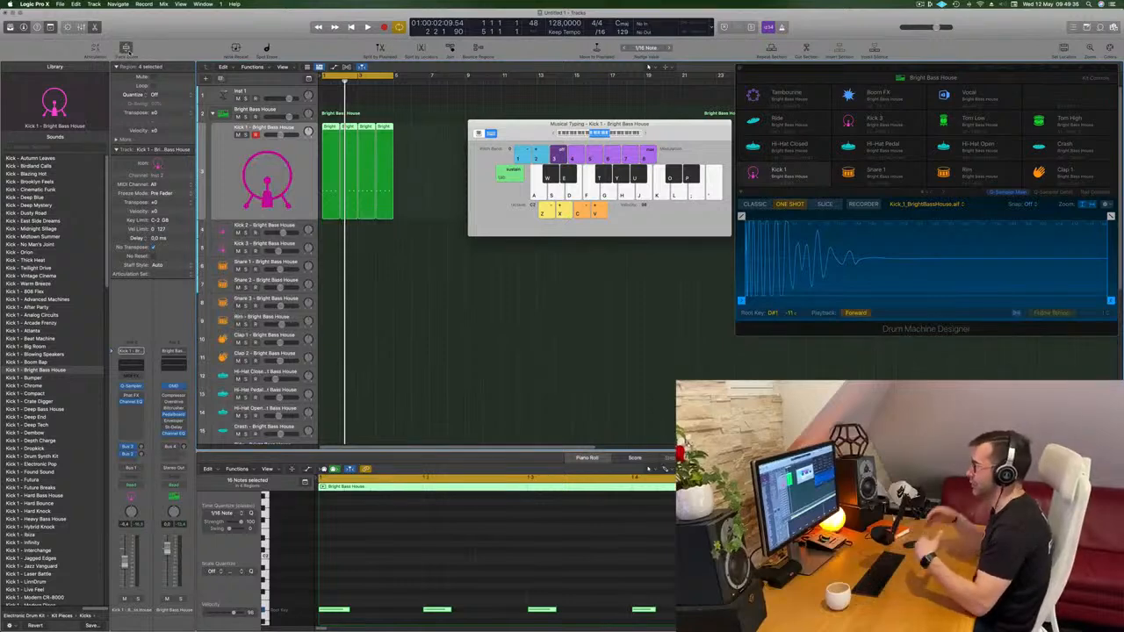
# Select all four regions of the Kick 1 track and play the kick pattern
pyautogui.click(383, 243)
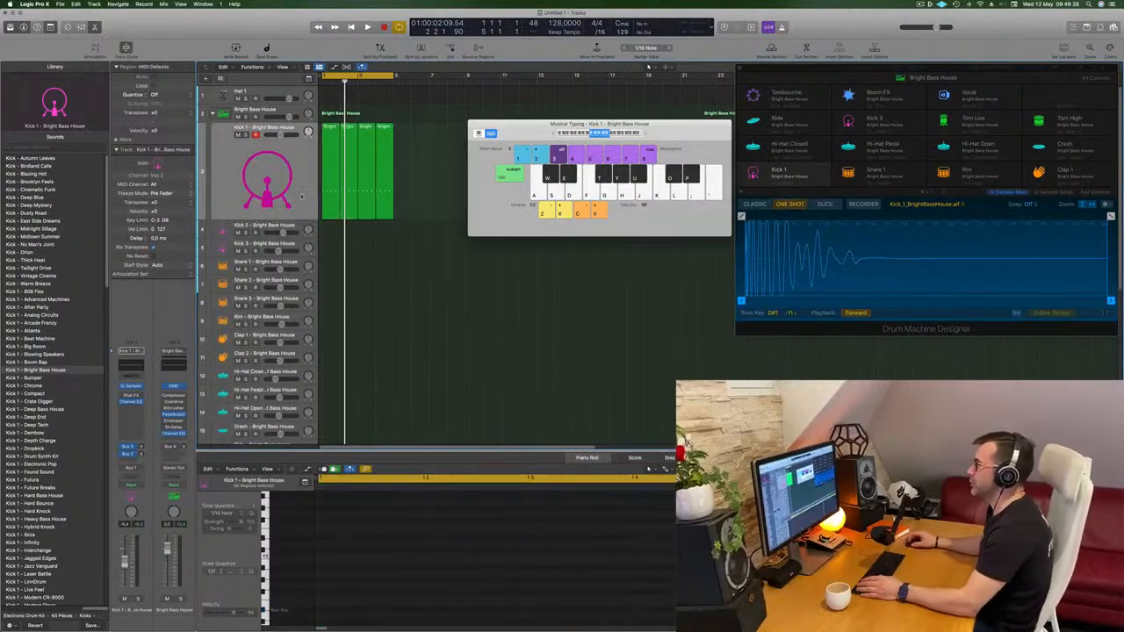
pyautogui.press('super+a')
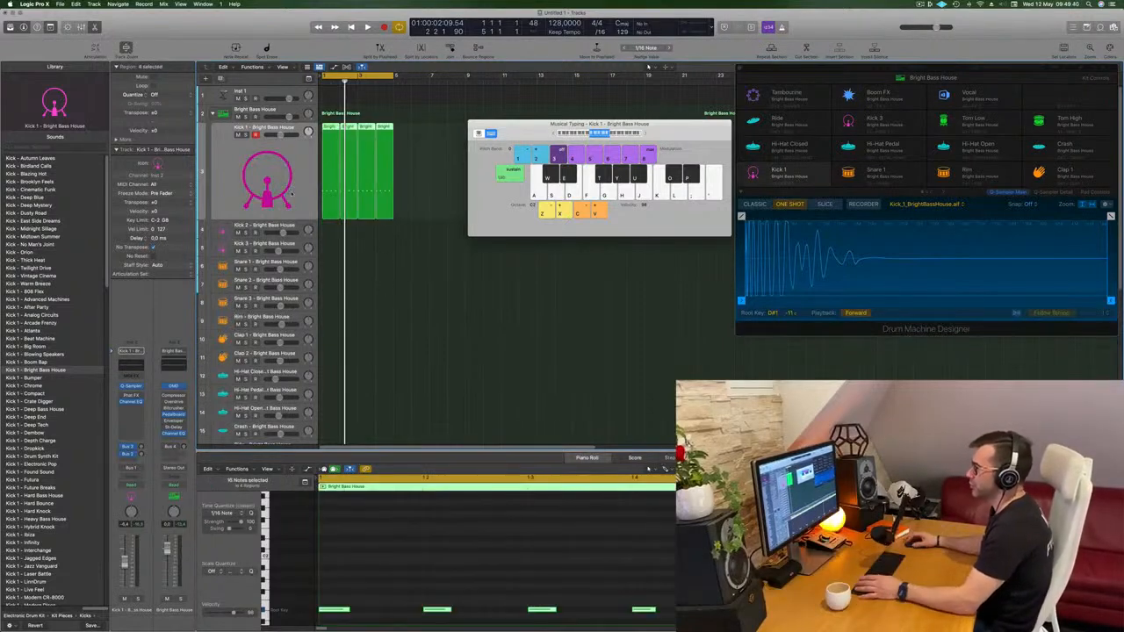
pyautogui.click(416, 283)
pyautogui.click(286, 188)
pyautogui.press('space')
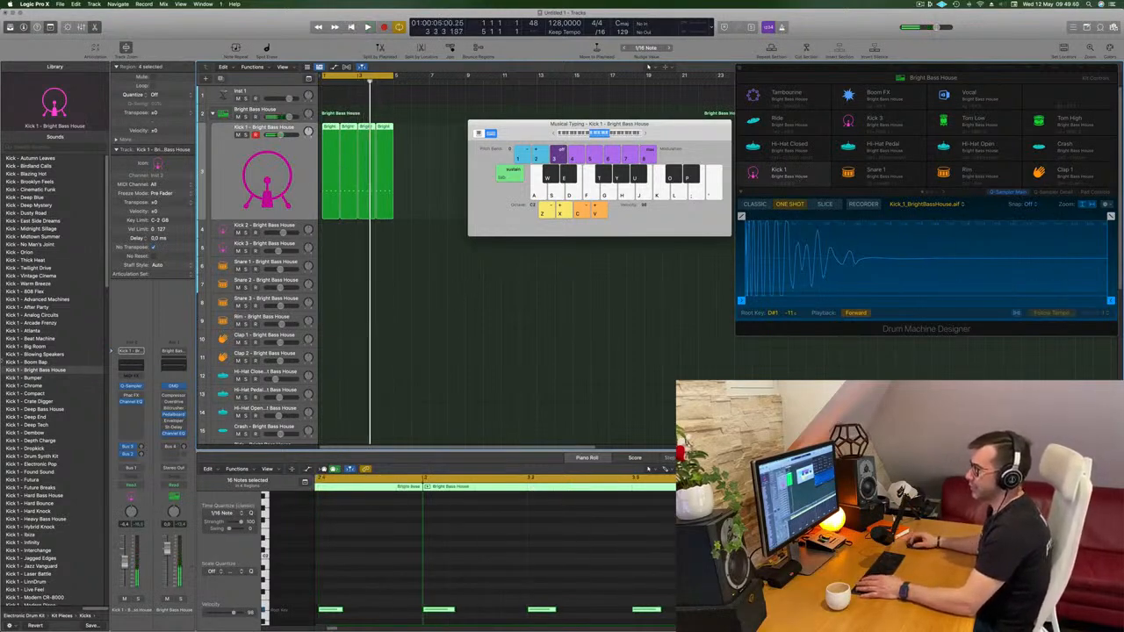
# Audition kick sounds from the library during playback and load Kick - Blazing Hot on the Kick 1 track
pyautogui.scroll(-10, 59, 346)
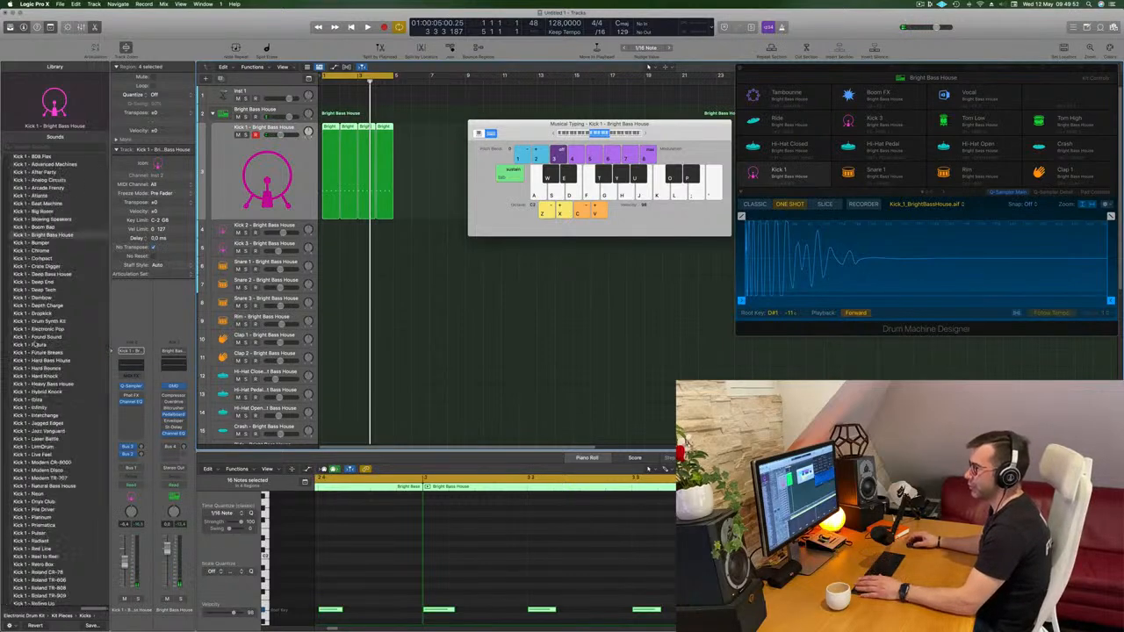
pyautogui.scroll(10, 59, 347)
pyautogui.scroll(-10, 59, 346)
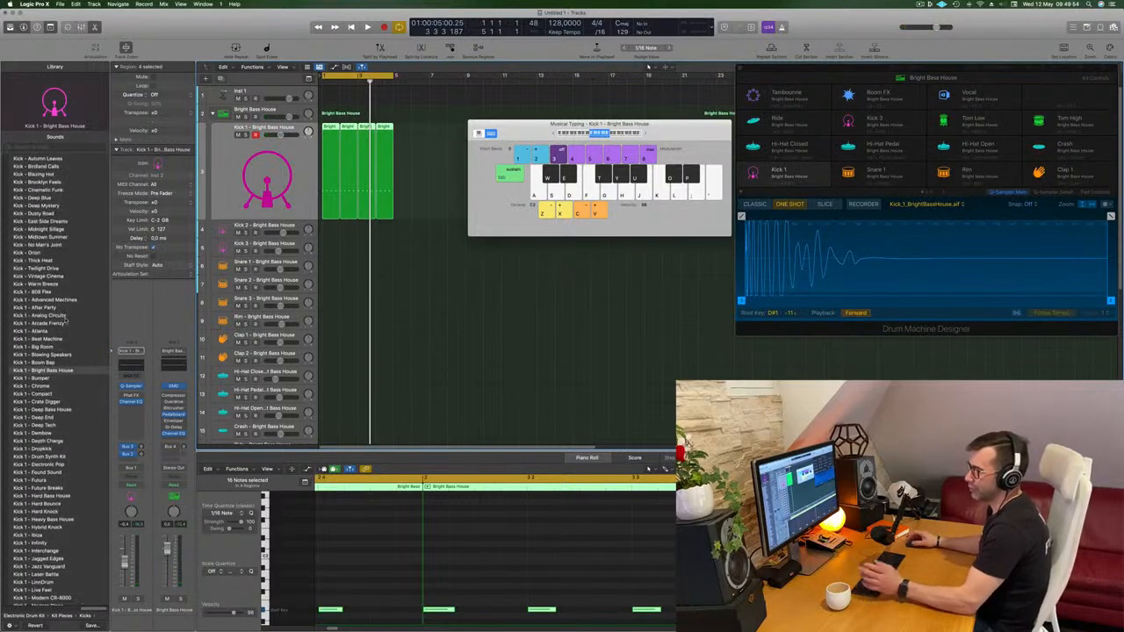
pyautogui.scroll(8, 65, 321)
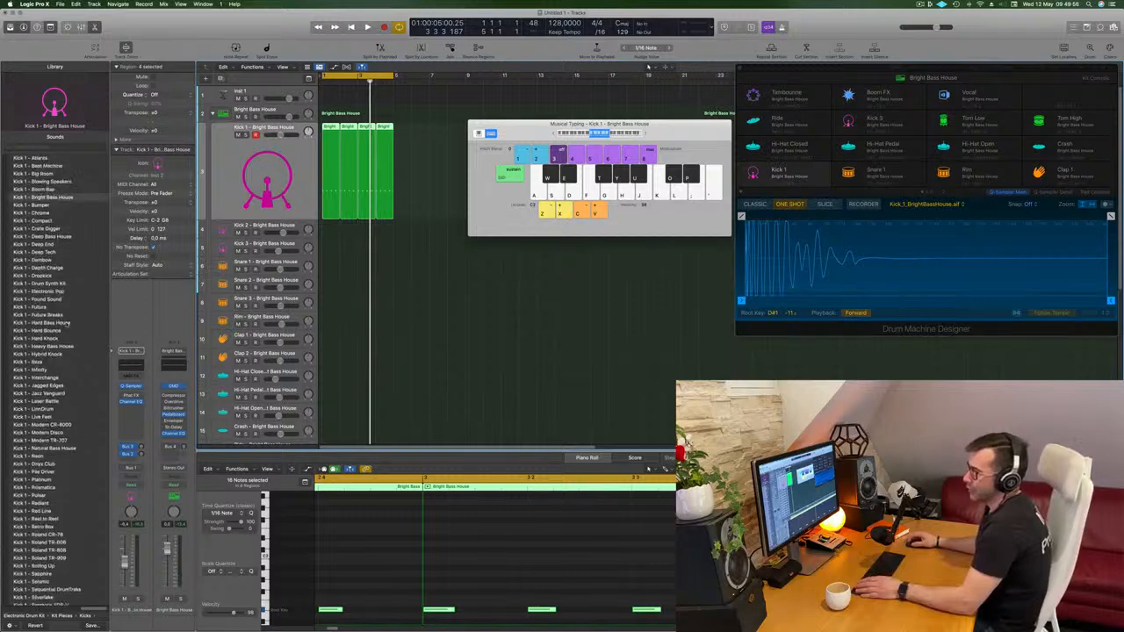
pyautogui.scroll(4, 59, 351)
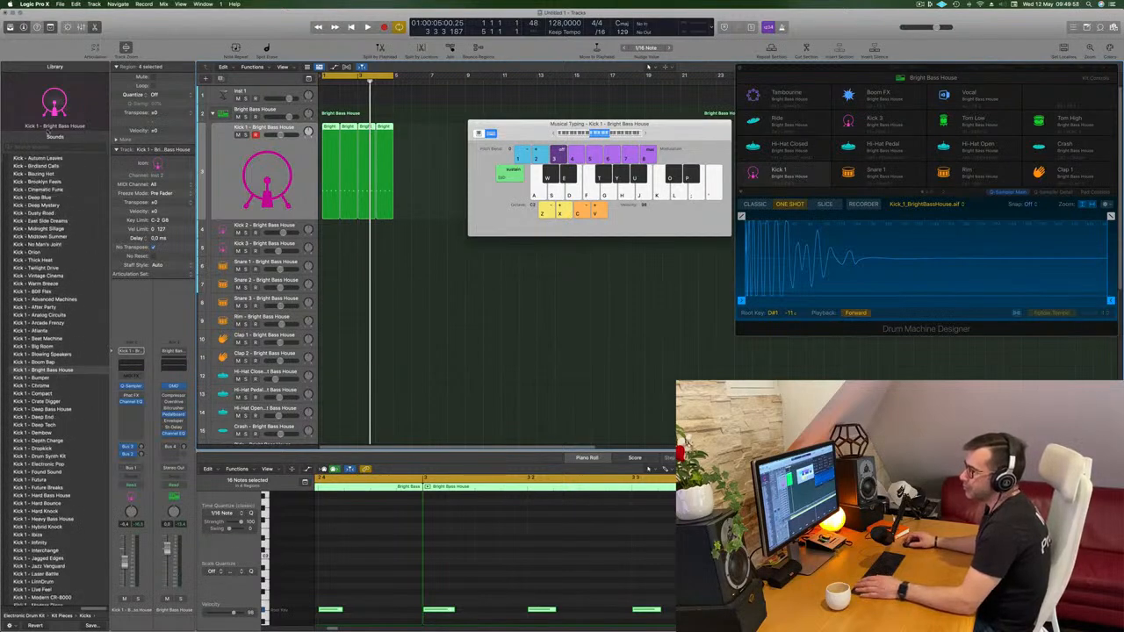
pyautogui.click(40, 159)
pyautogui.press('space')
pyautogui.press('Down')
pyautogui.press('Down')
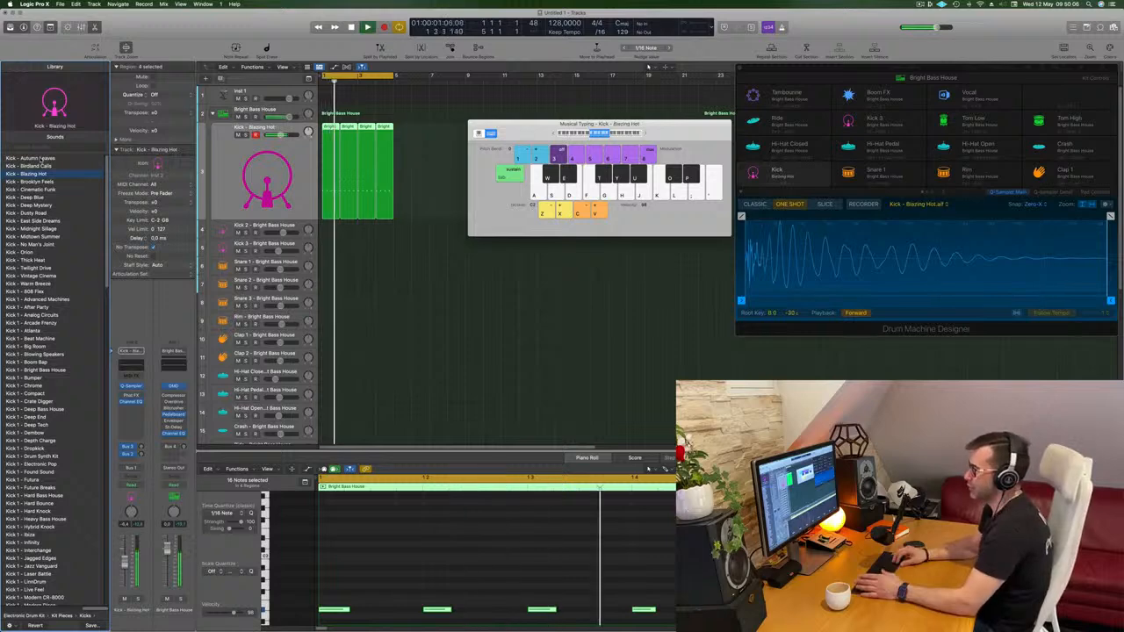
# Try all kick notes at lower and higher pitches during playback, returning them to their original pitch before stopping
pyautogui.scroll(-3, 479, 574)
pyautogui.click(478, 573)
pyautogui.press('super+a')
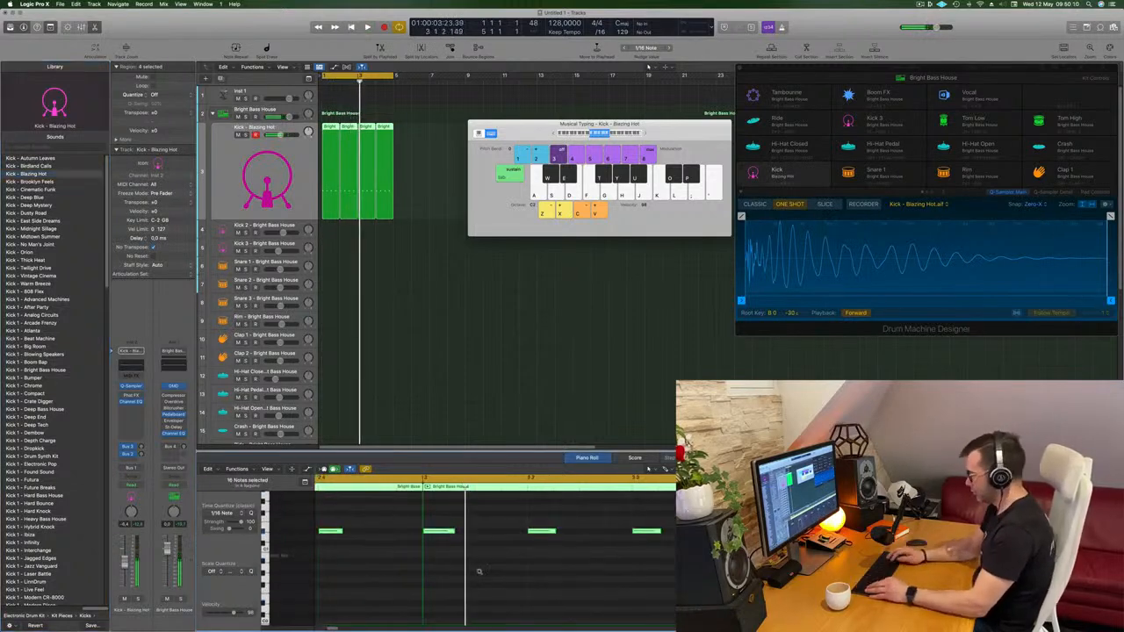
pyautogui.hotkey('alt', 'Down')
pyautogui.hotkey('alt', 'Down')
pyautogui.hotkey('alt', 'Down')
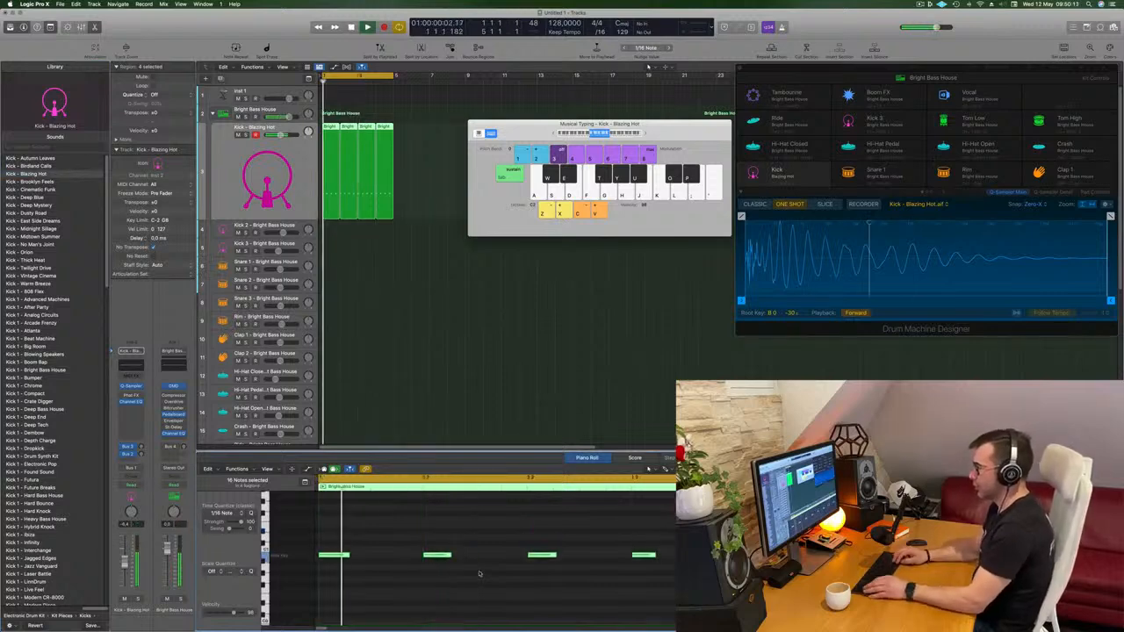
pyautogui.hotkey('alt', 'Down')
pyautogui.hotkey('alt', 'Down')
pyautogui.hotkey('alt', 'Down')
pyautogui.hotkey('alt', 'Down')
pyautogui.hotkey('alt', 'Down')
pyautogui.hotkey('alt', 'Down')
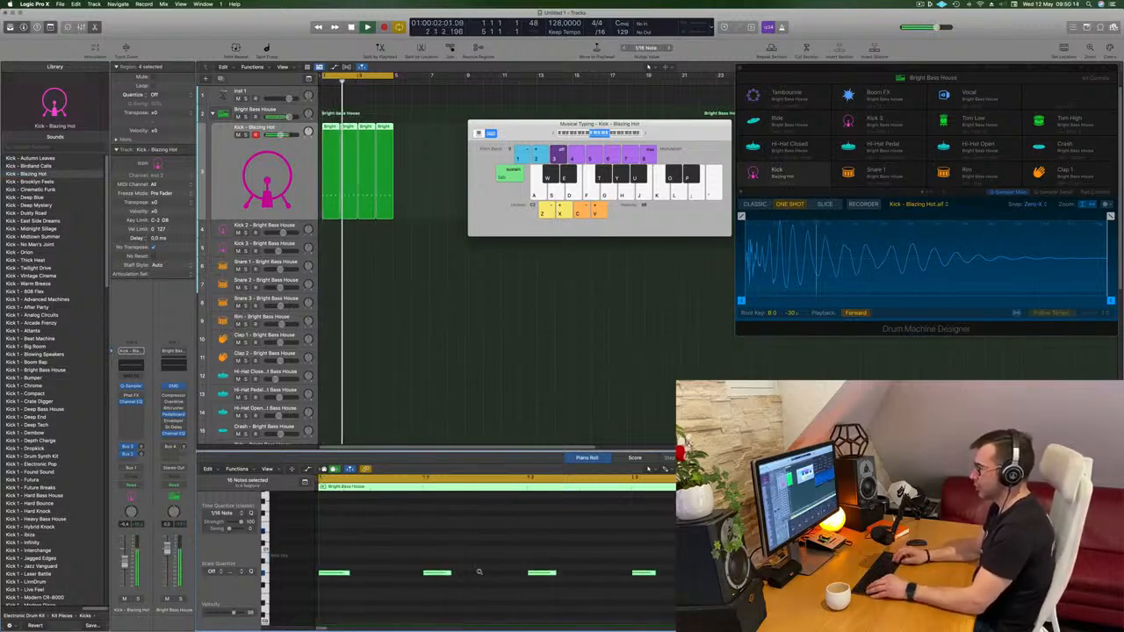
pyautogui.hotkey('alt', 'Up')
pyautogui.hotkey('alt', 'Up')
pyautogui.hotkey('alt', 'Up')
pyautogui.hotkey('alt', 'Up')
pyautogui.hotkey('alt', 'Up')
pyautogui.hotkey('alt', 'Up')
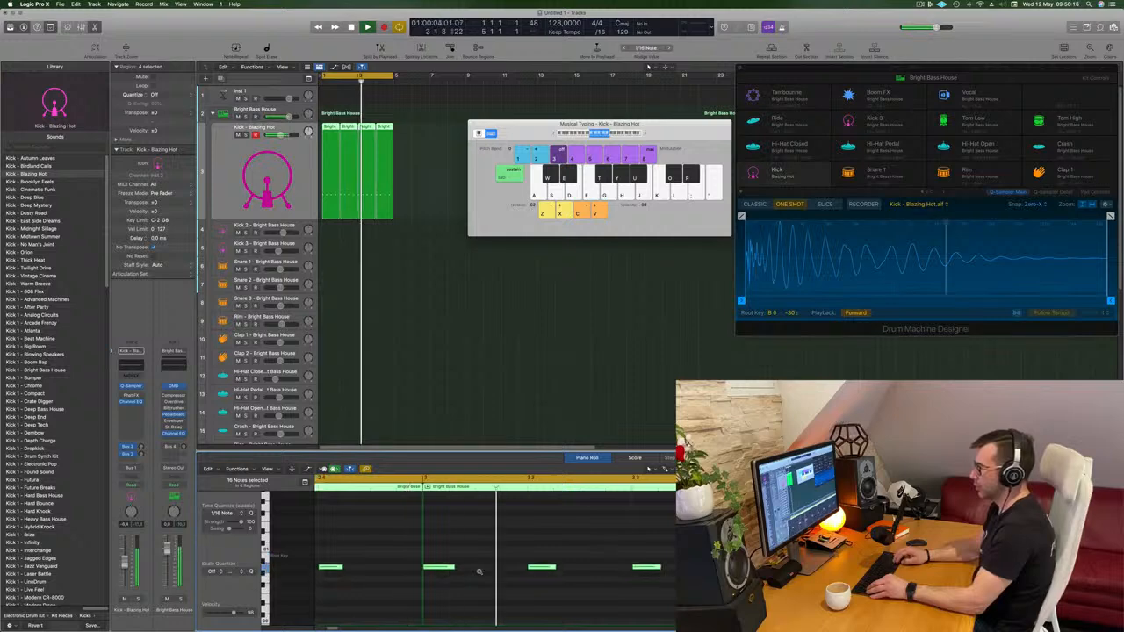
pyautogui.press('space')
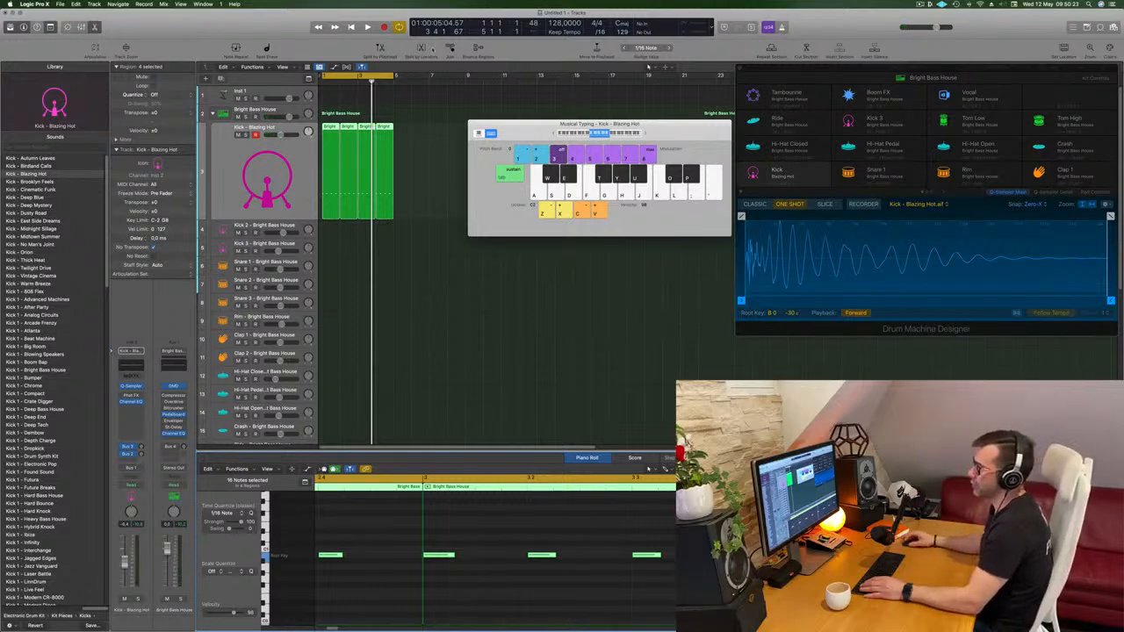
# Open the kick track's Quick Sampler instrument and enlarge its window to 151%
pyautogui.click(240, 190)
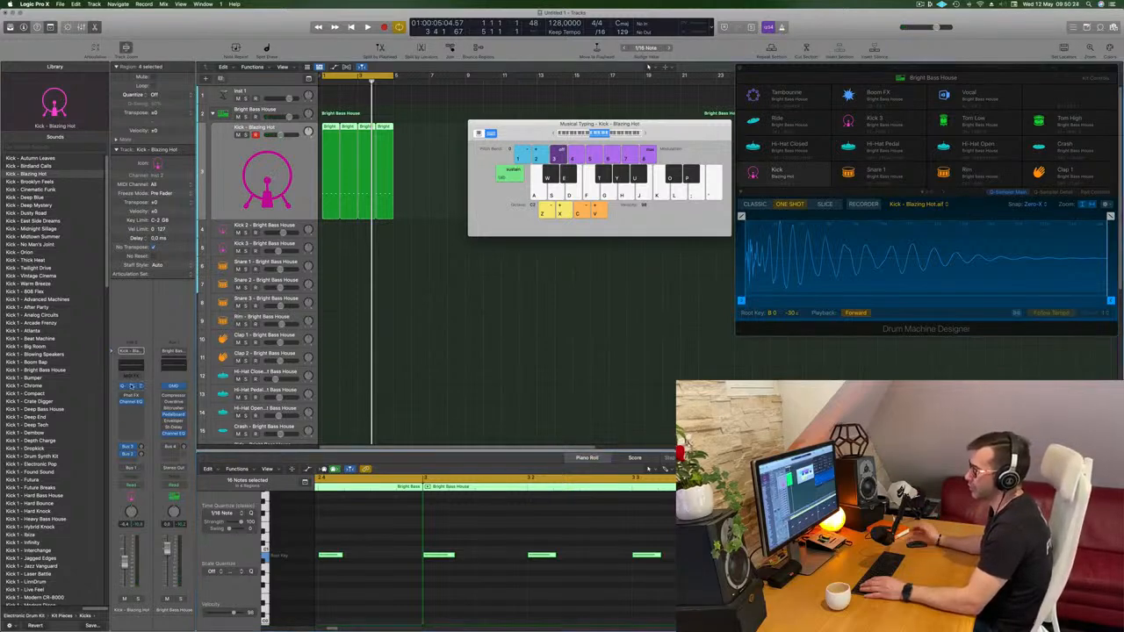
pyautogui.click(131, 386)
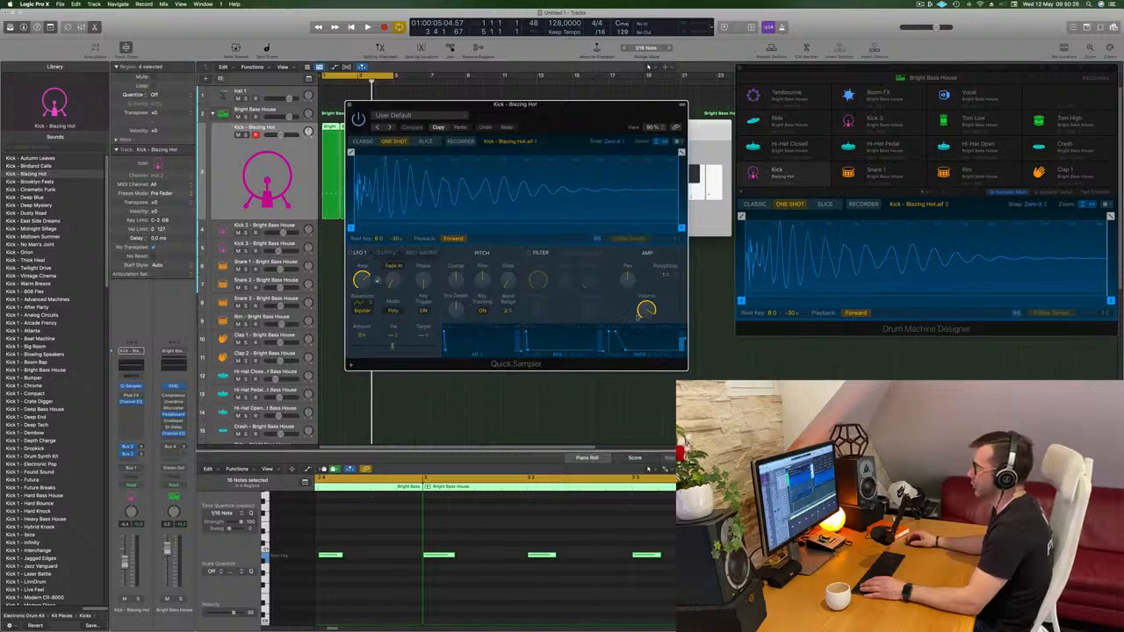
pyautogui.moveTo(686, 369); pyautogui.dragTo(923, 525)
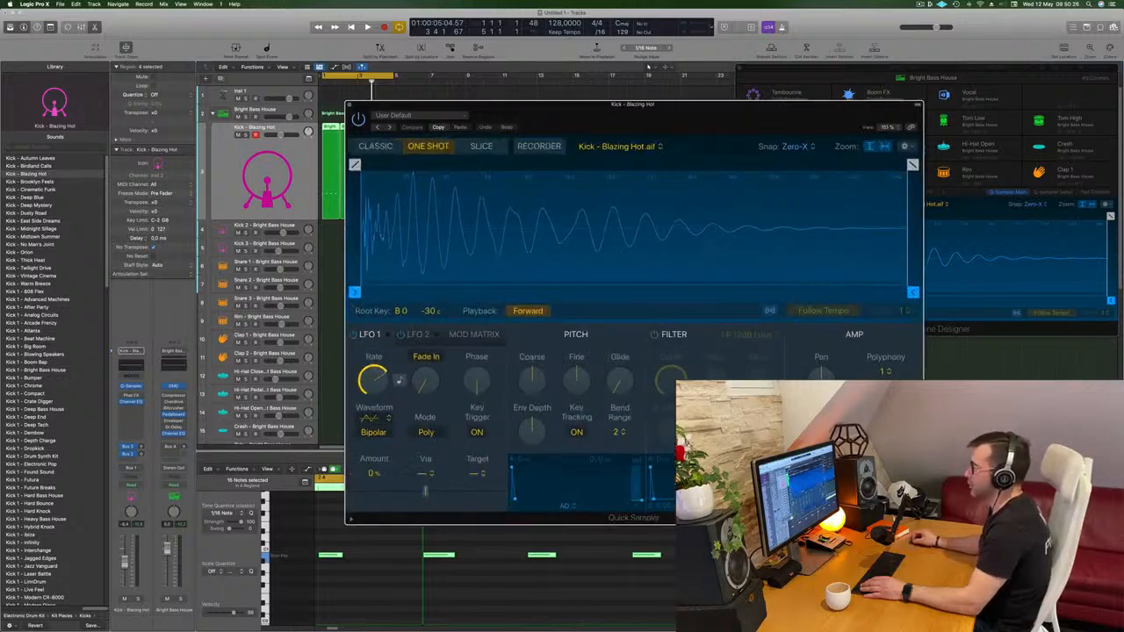
pyautogui.moveTo(594, 112); pyautogui.dragTo(552, 109)
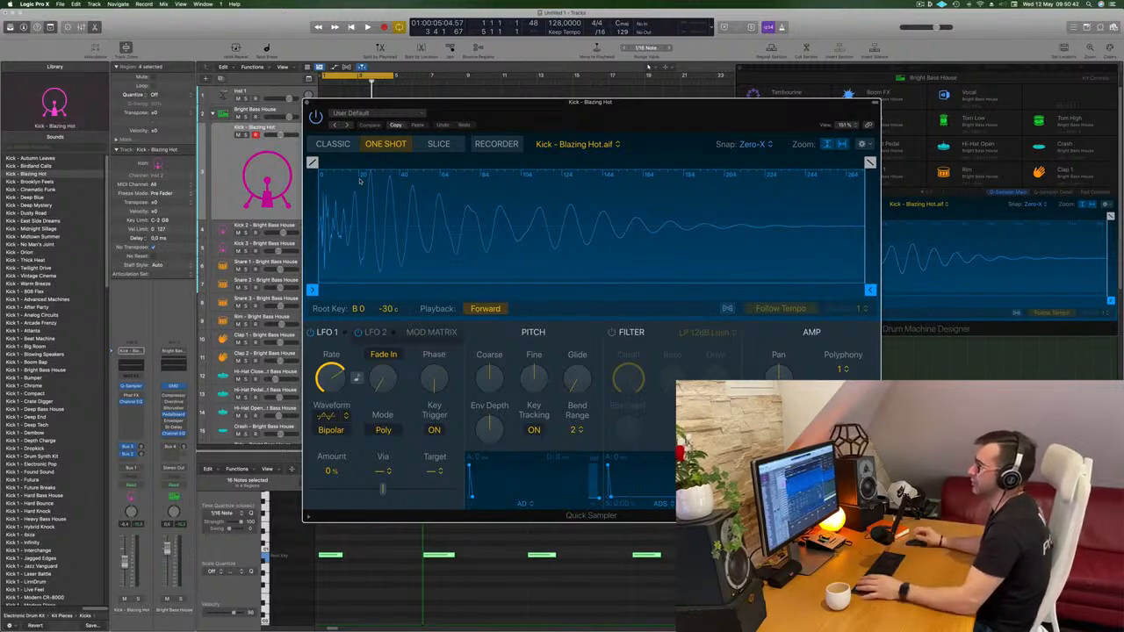
# During playback, trim the kick sample's end to 0.186 s and set its fade-out length to 0.033 s
pyautogui.press('space')
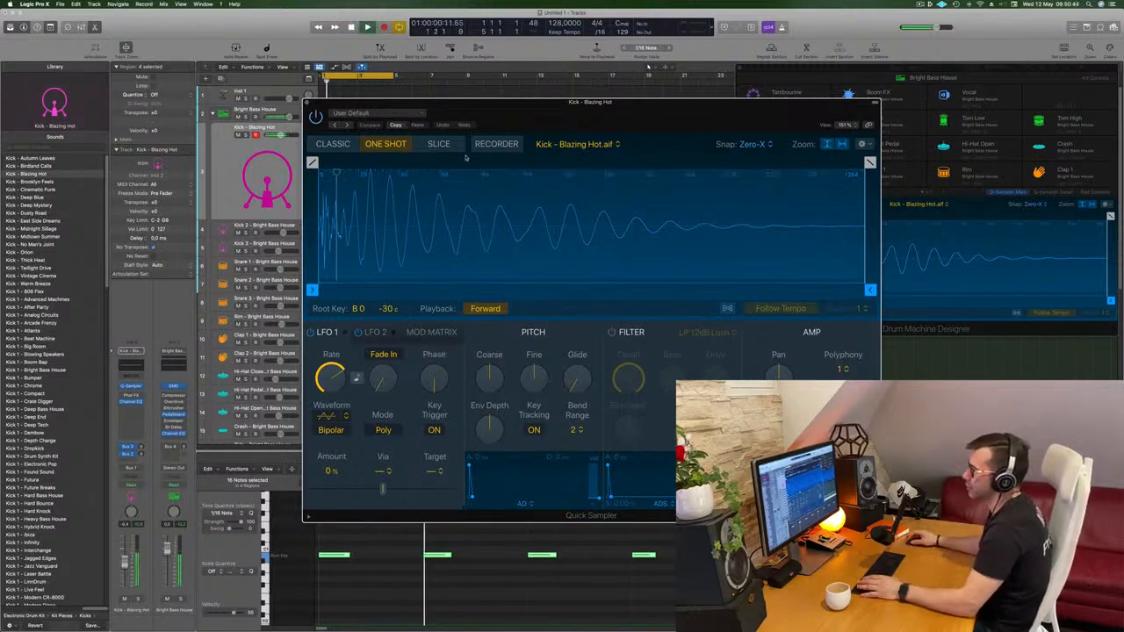
pyautogui.moveTo(870, 163); pyautogui.dragTo(738, 163)
pyautogui.moveTo(869, 289); pyautogui.dragTo(494, 290)
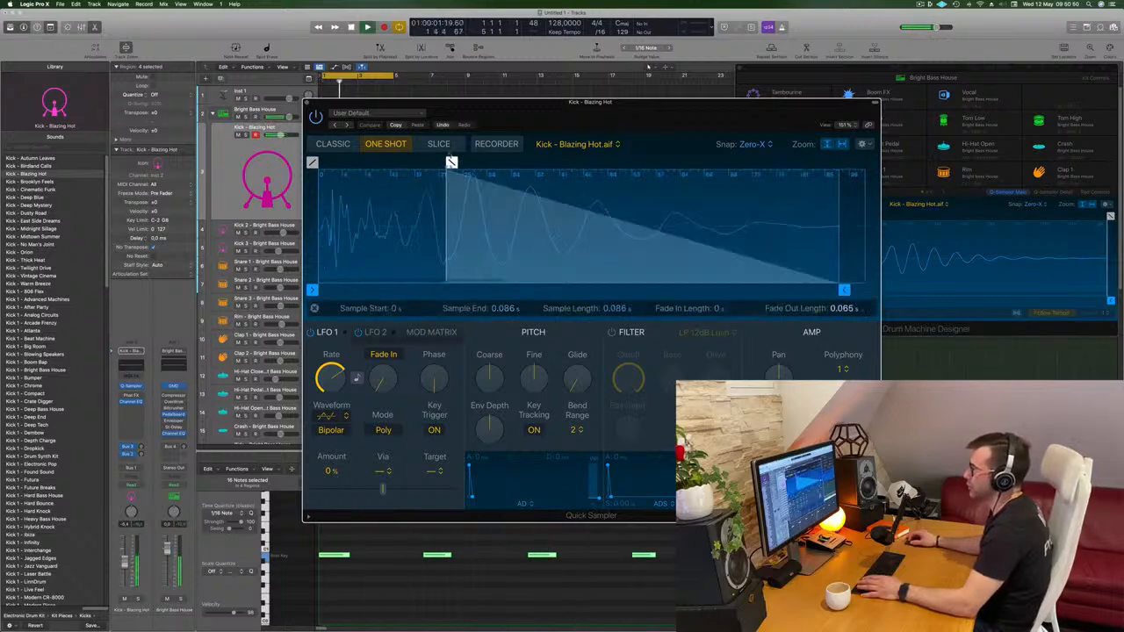
pyautogui.moveTo(451, 162); pyautogui.dragTo(726, 163)
pyautogui.moveTo(841, 289); pyautogui.dragTo(878, 290)
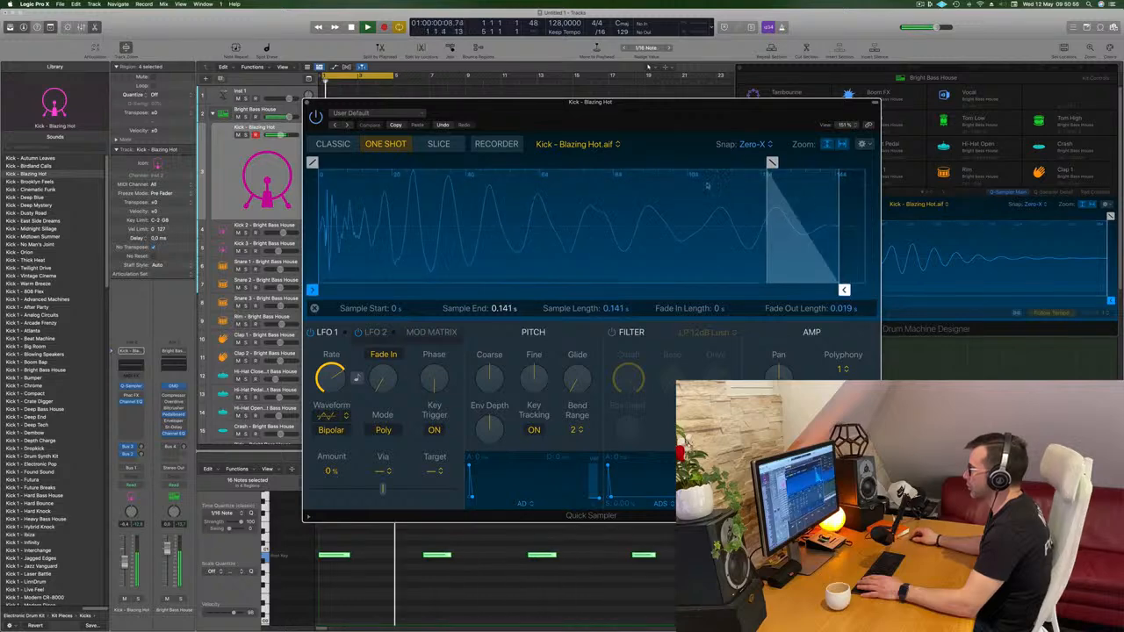
pyautogui.moveTo(772, 163); pyautogui.dragTo(739, 163)
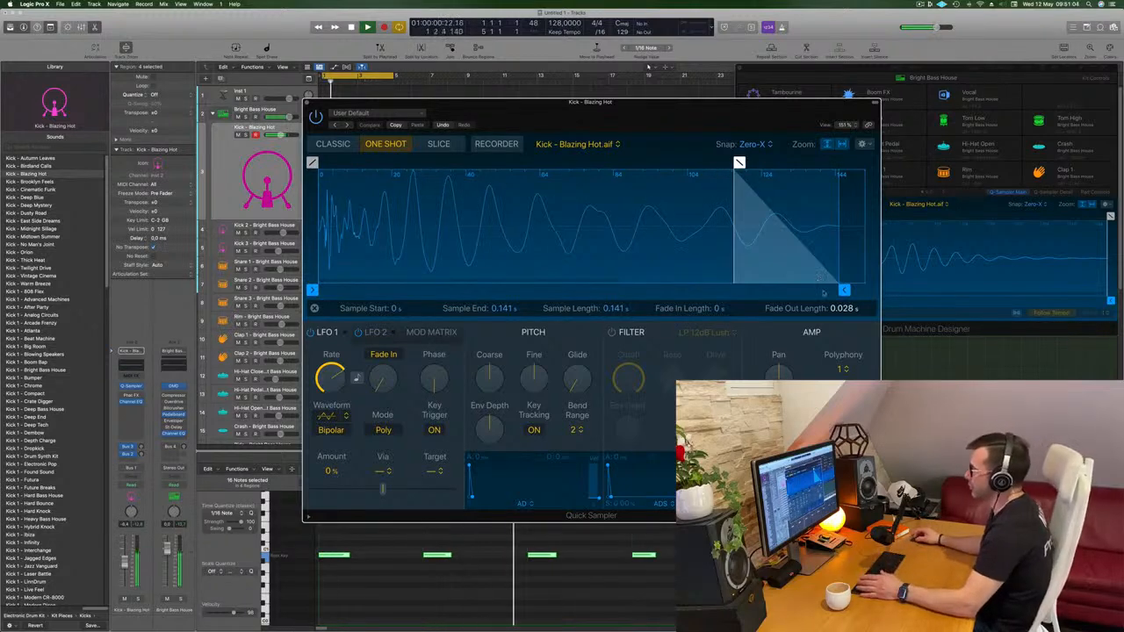
pyautogui.moveTo(844, 290); pyautogui.dragTo(869, 289)
pyautogui.moveTo(764, 162); pyautogui.dragTo(750, 162)
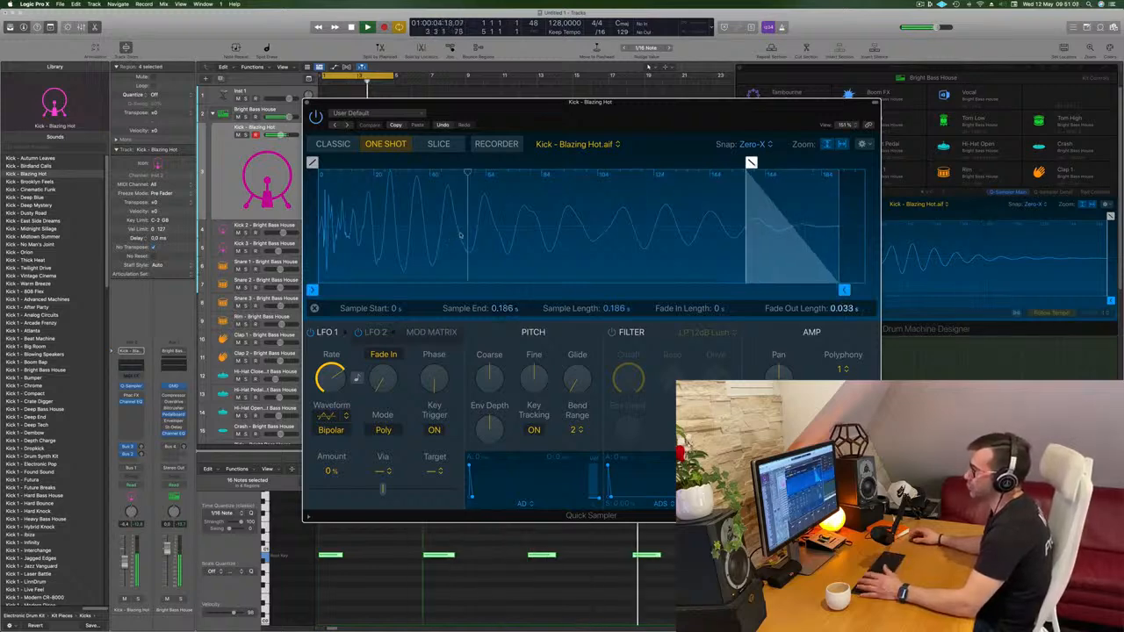
# Replace the Phat FX effect on the kick track with a stereo Distortion II and place its window over the sampler
pyautogui.moveTo(571, 104)
pyautogui.mouseDown()
pyautogui.moveTo(557, 102)
pyautogui.moveTo(588, 96)
pyautogui.mouseUp()
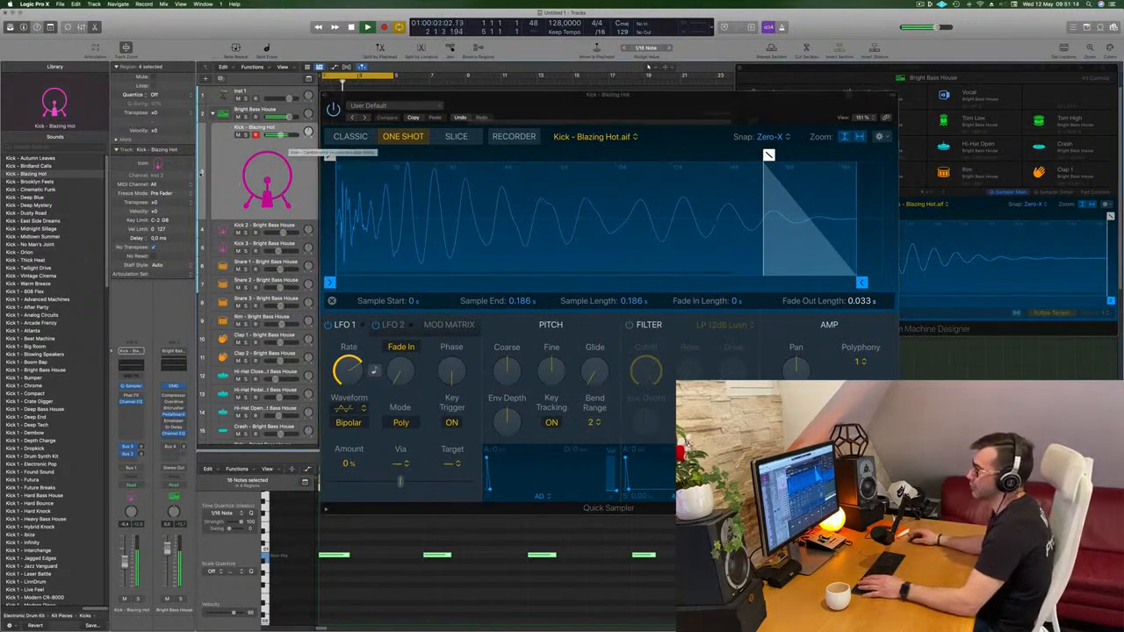
pyautogui.click(141, 400)
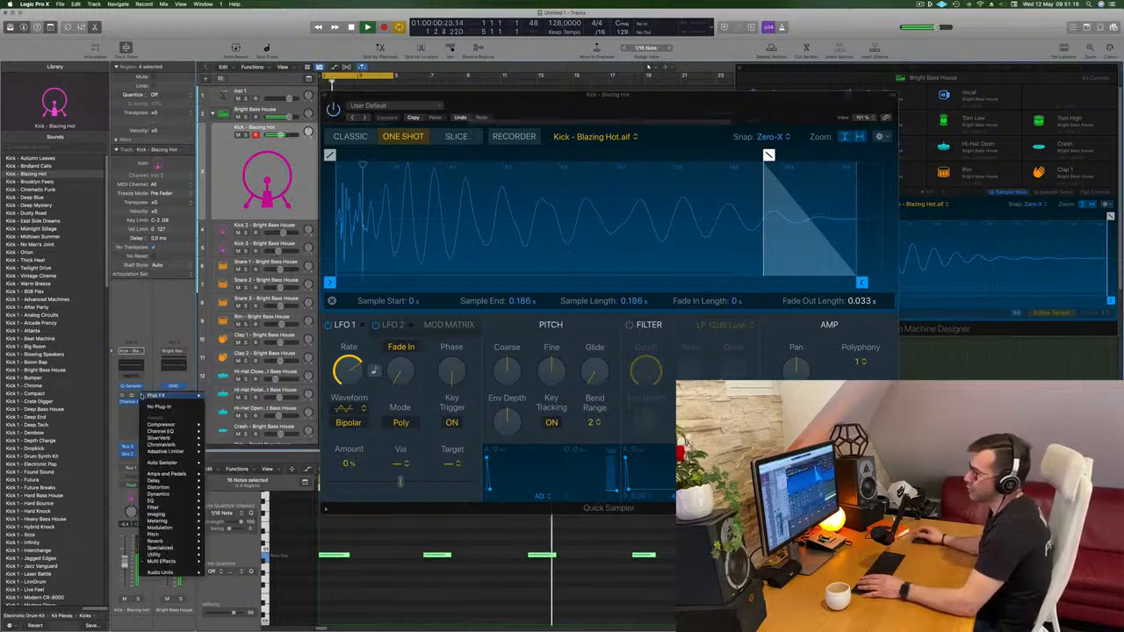
pyautogui.moveTo(161, 488)
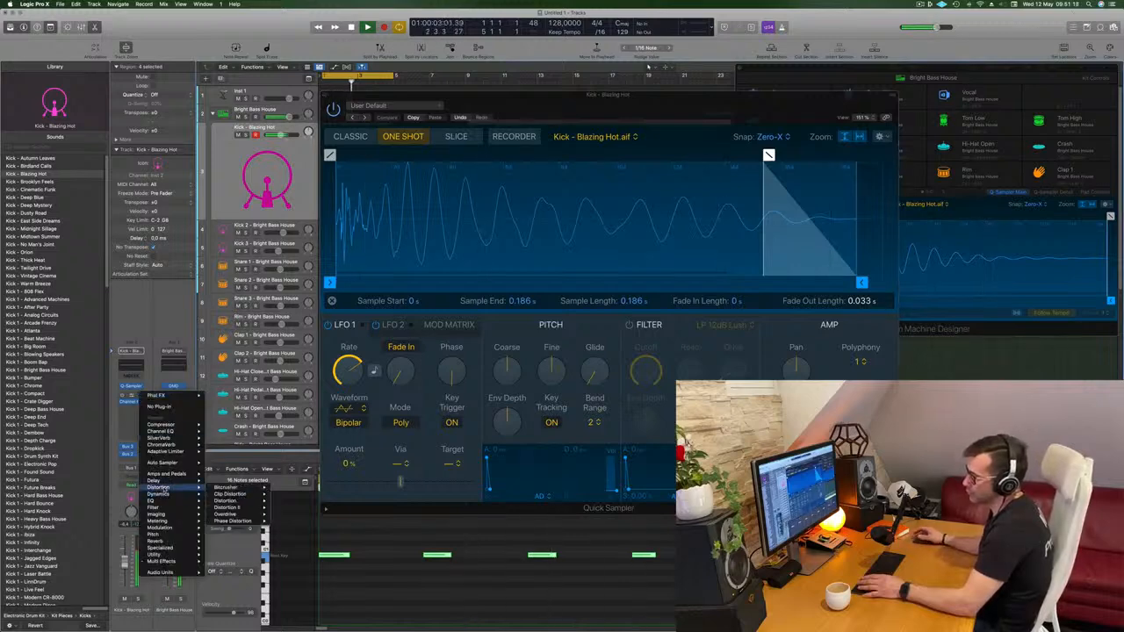
pyautogui.moveTo(227, 508)
pyautogui.click(288, 508)
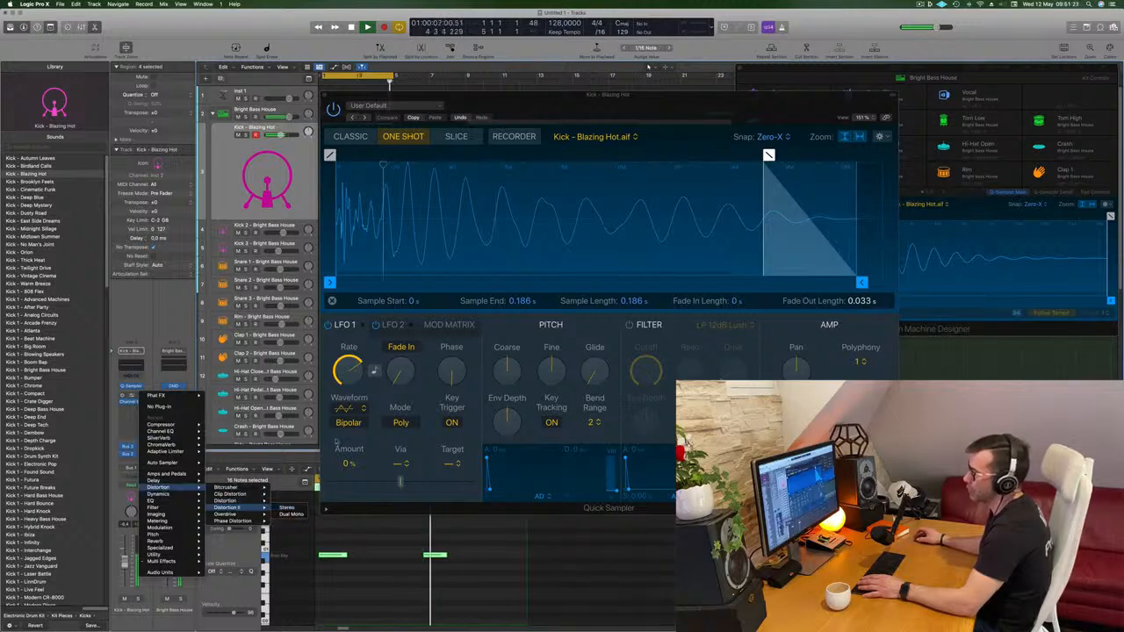
pyautogui.moveTo(454, 106); pyautogui.dragTo(496, 166)
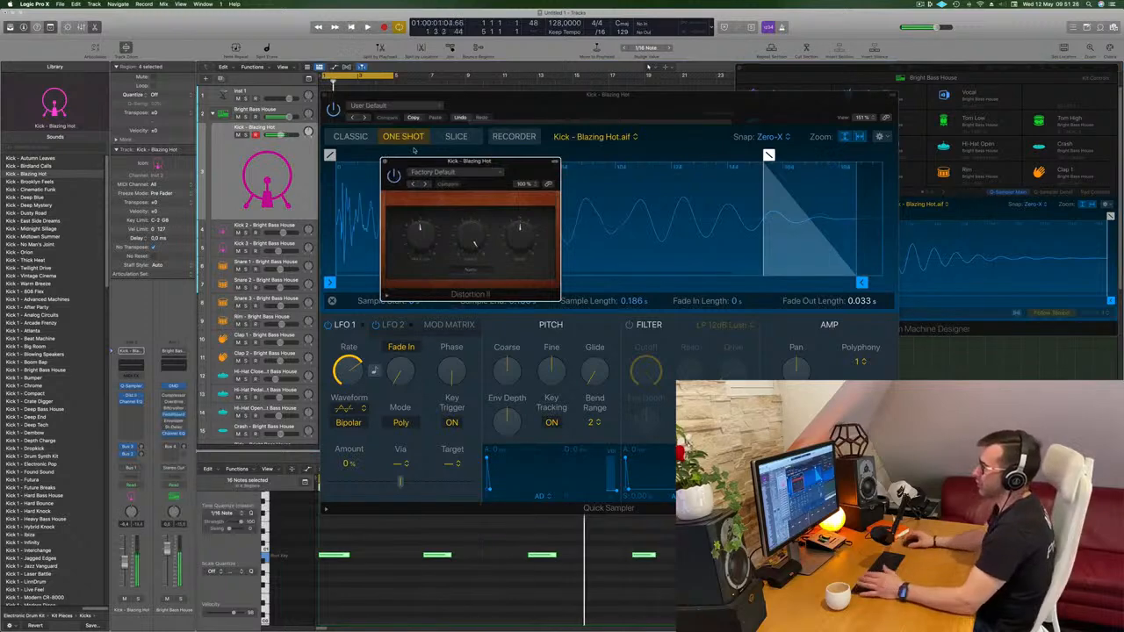
# With the loop playing, set Distortion II's Drive to about its midpoint and turn its Tone fully up
pyautogui.click(453, 172)
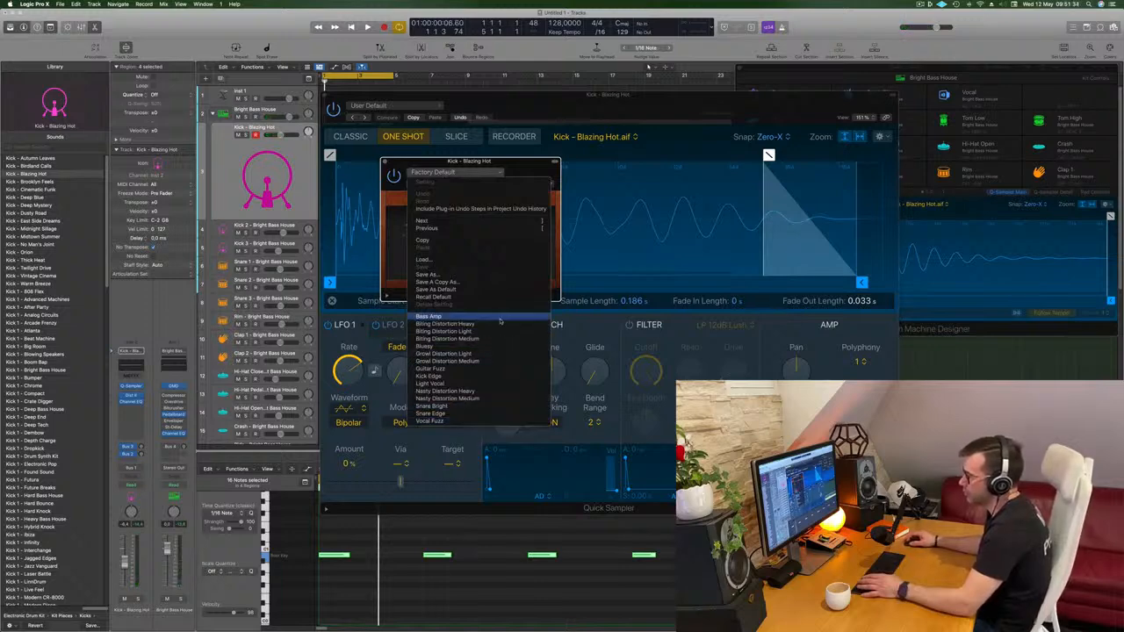
pyautogui.click(516, 167)
pyautogui.moveTo(510, 162); pyautogui.dragTo(497, 184)
pyautogui.press('space')
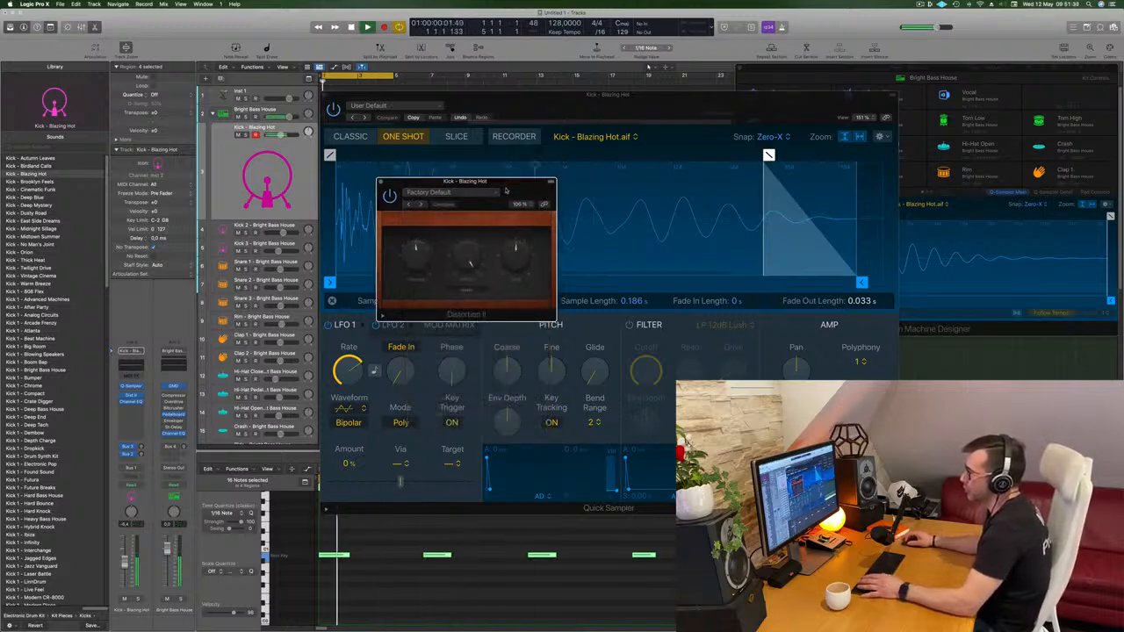
pyautogui.moveTo(458, 266); pyautogui.dragTo(457, 285)
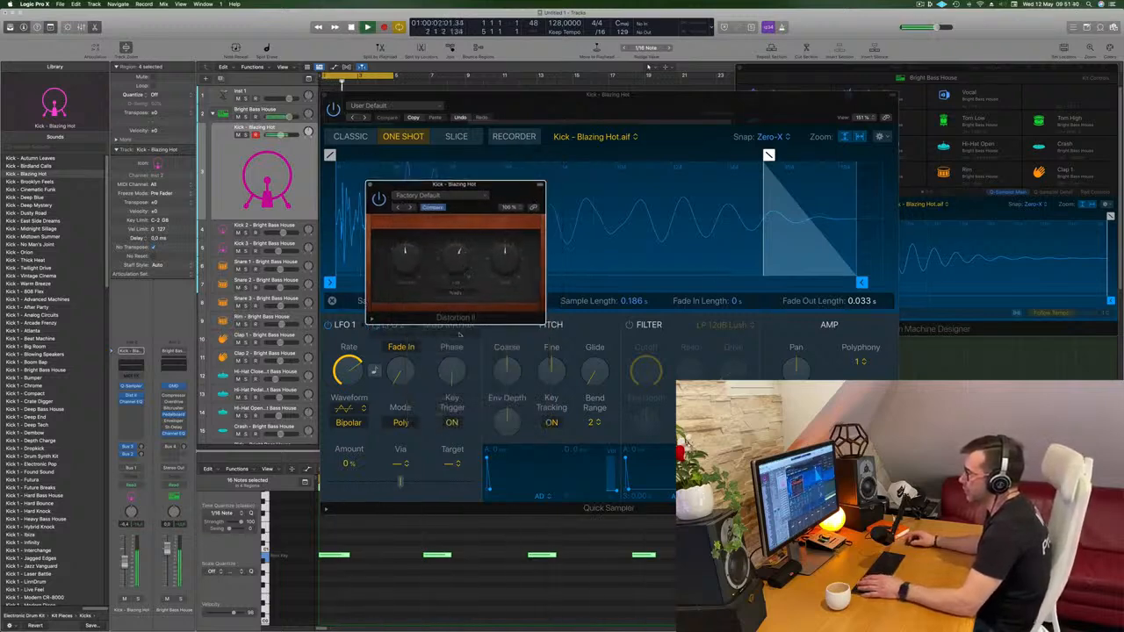
pyautogui.moveTo(478, 383); pyautogui.dragTo(487, 331)
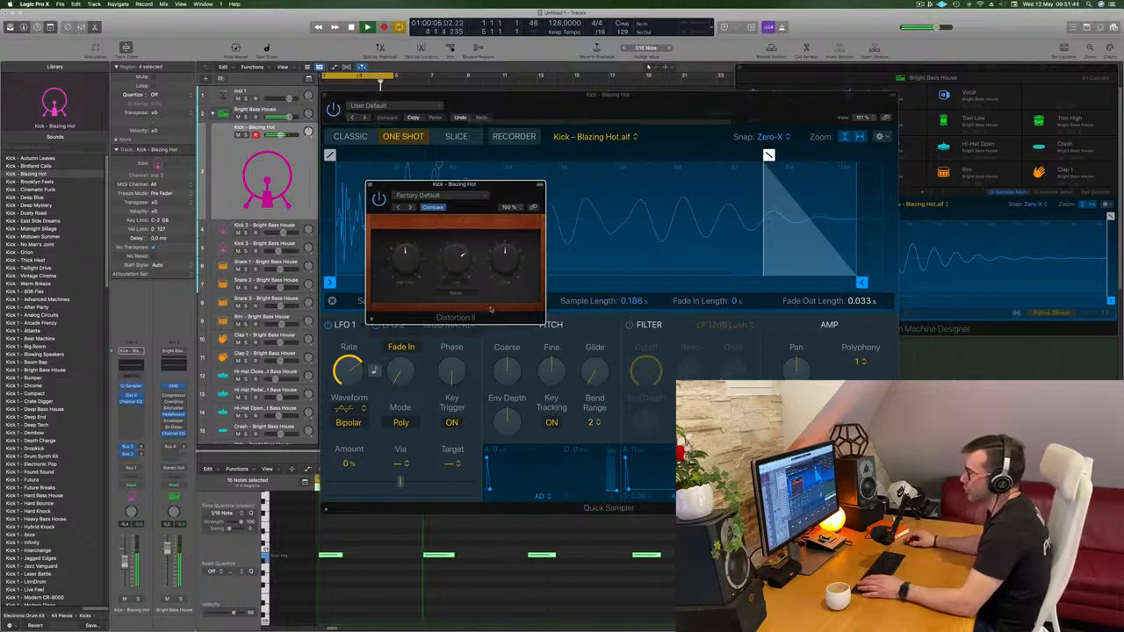
pyautogui.moveTo(505, 261); pyautogui.dragTo(532, 209)
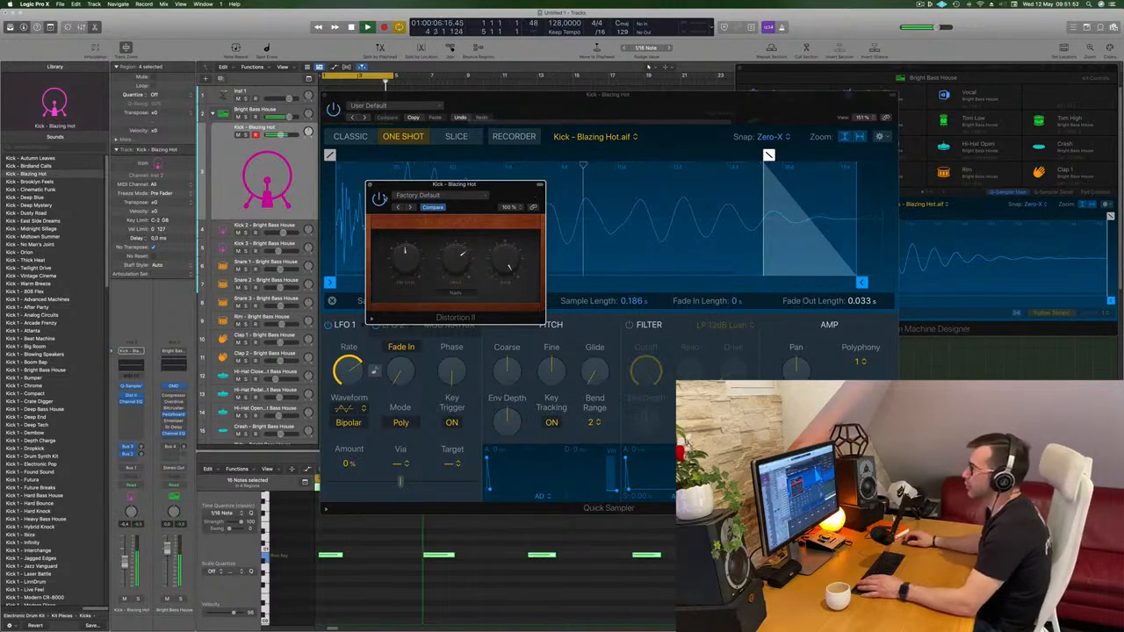
pyautogui.moveTo(530, 187); pyautogui.dragTo(494, 203)
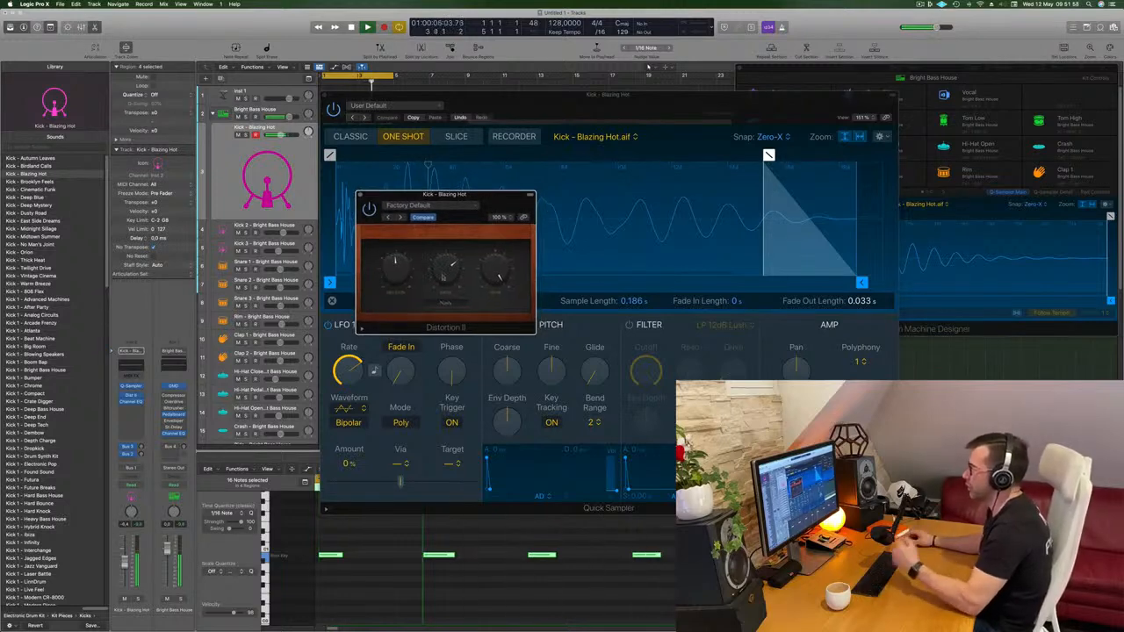
pyautogui.moveTo(501, 206); pyautogui.dragTo(495, 213)
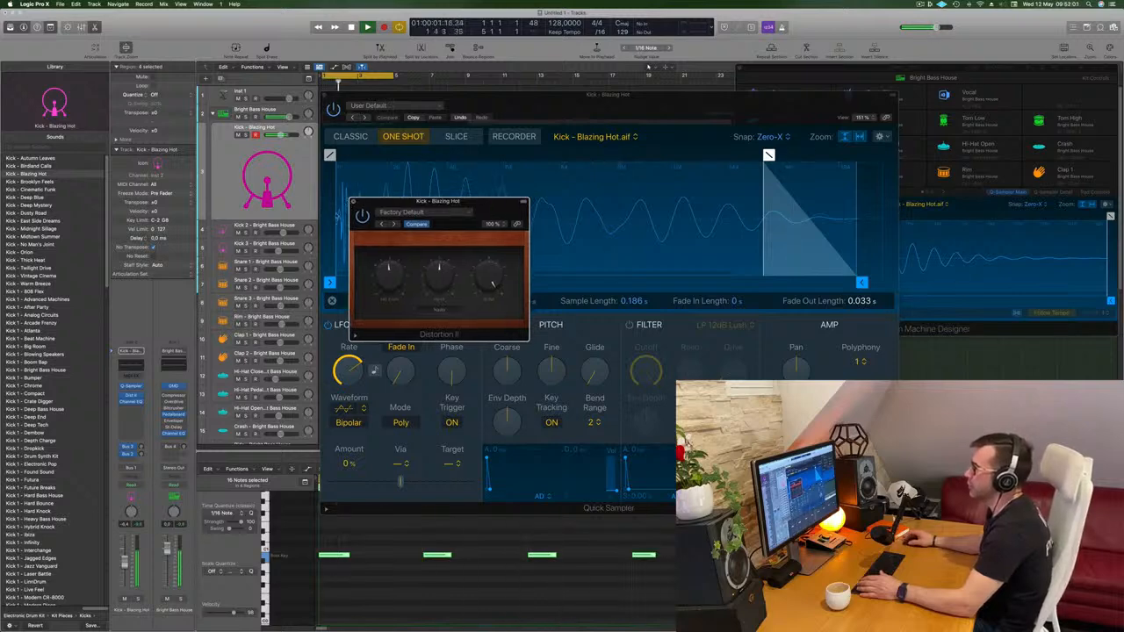
# Close the Distortion II window, move Quick Sampler clear of the kick regions and stop playback
pyautogui.click(354, 201)
pyautogui.moveTo(361, 115); pyautogui.dragTo(436, 114)
pyautogui.press('space')
pyautogui.click(243, 162)
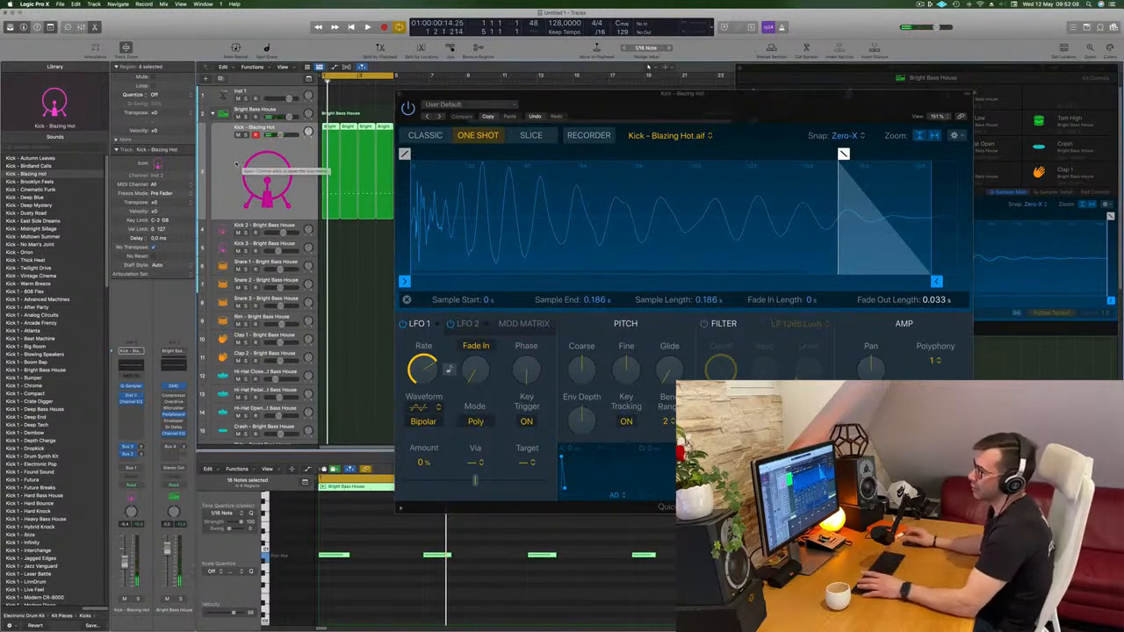
# Add a send from the Kick - Blazing Hot channel to Bus 14
pyautogui.press('space')
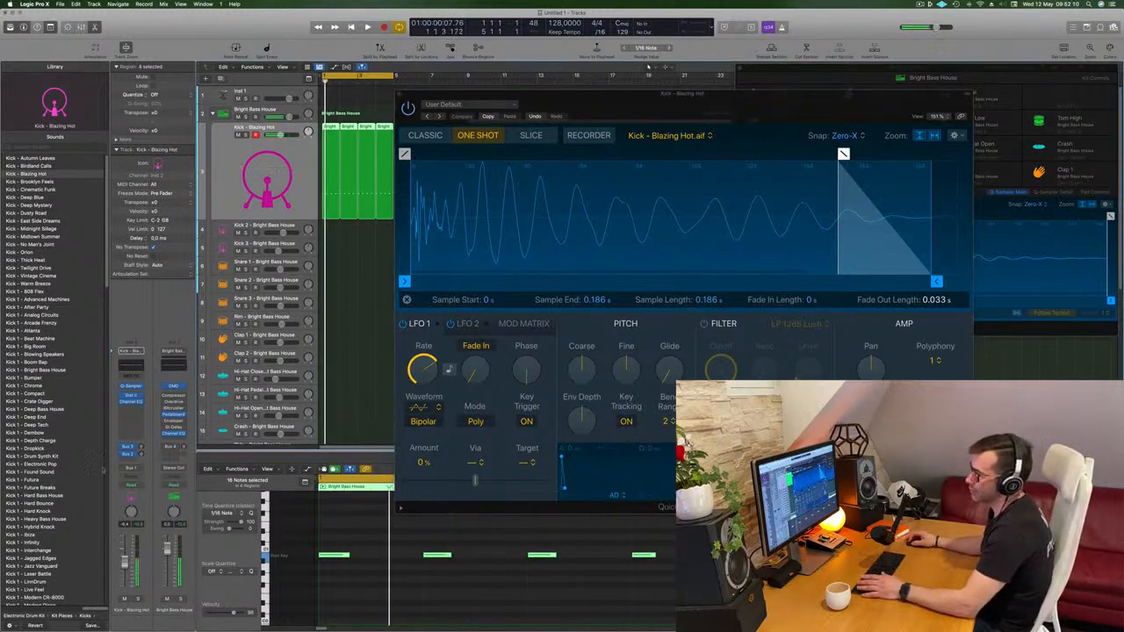
pyautogui.click(127, 456)
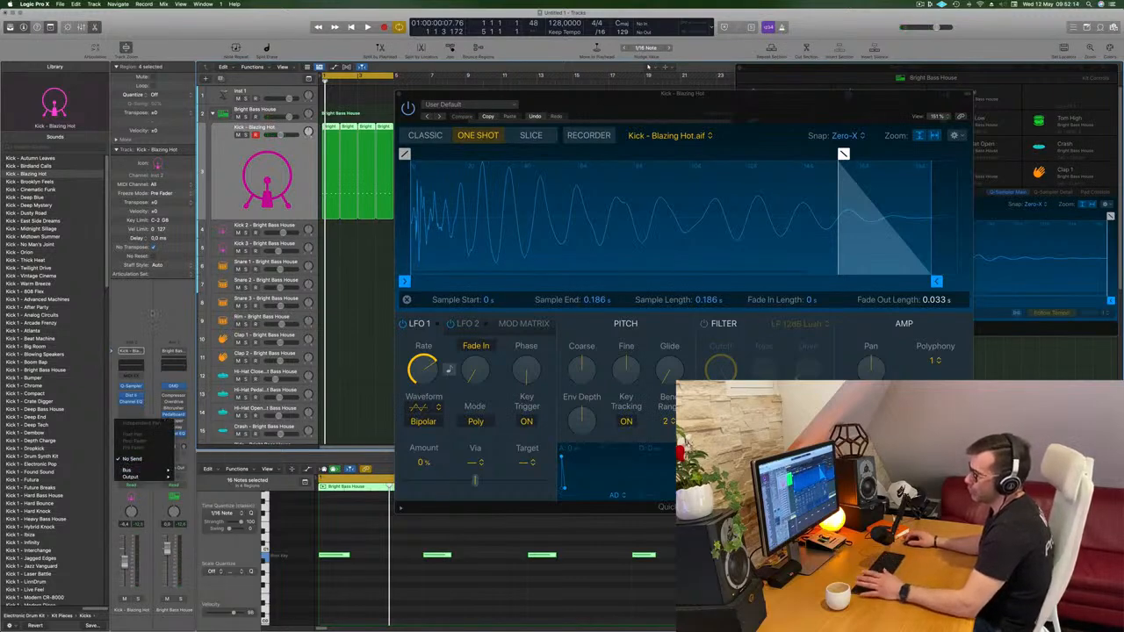
pyautogui.click(153, 314)
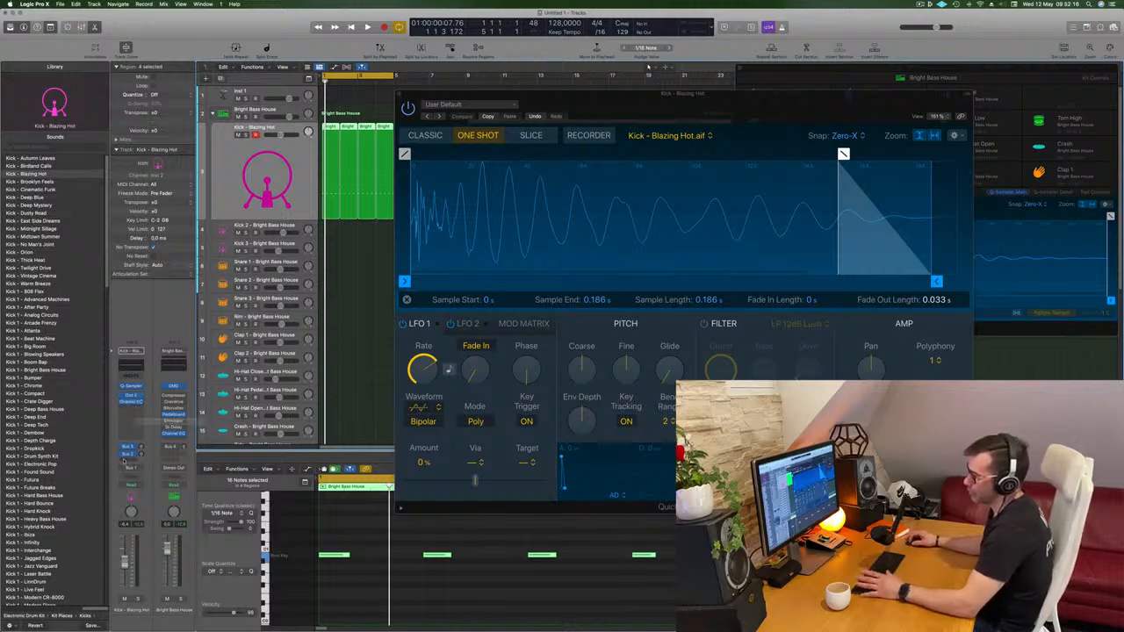
pyautogui.click(126, 457)
pyautogui.moveTo(127, 471)
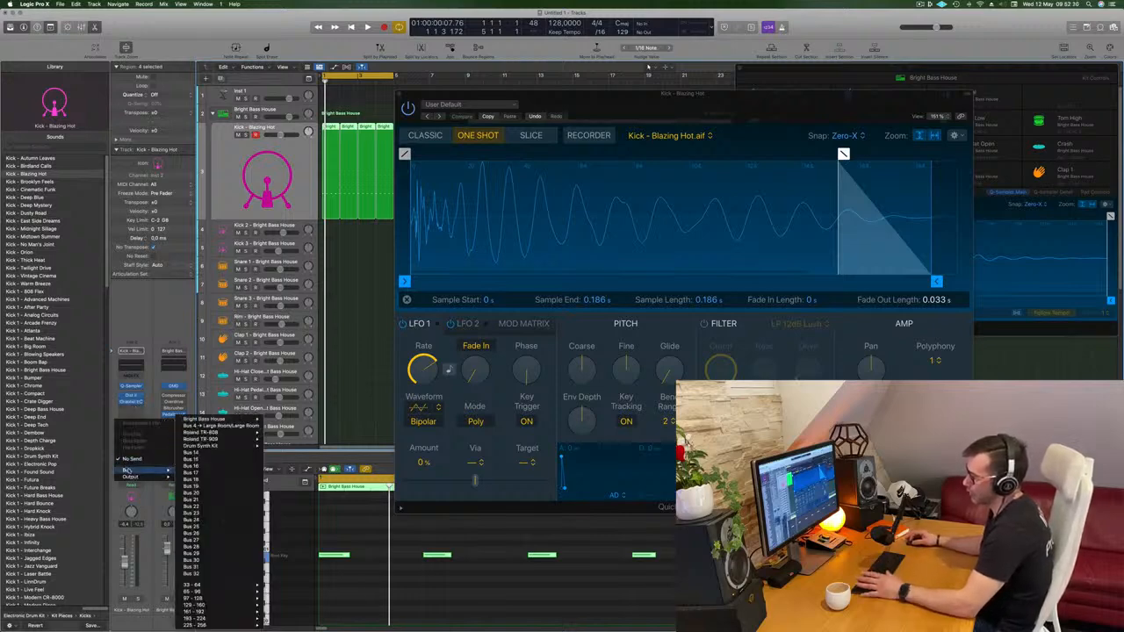
pyautogui.click(189, 452)
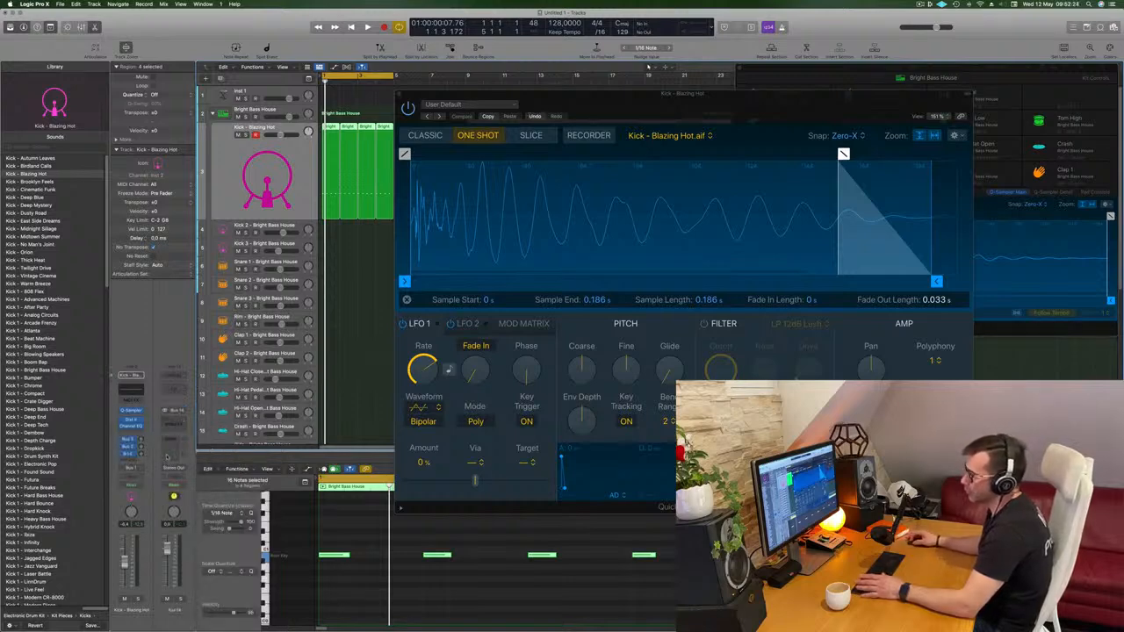
# Insert a ChromaVerb reverb on the Aux 14 channel and move its window below the sampler's header
pyautogui.click(178, 420)
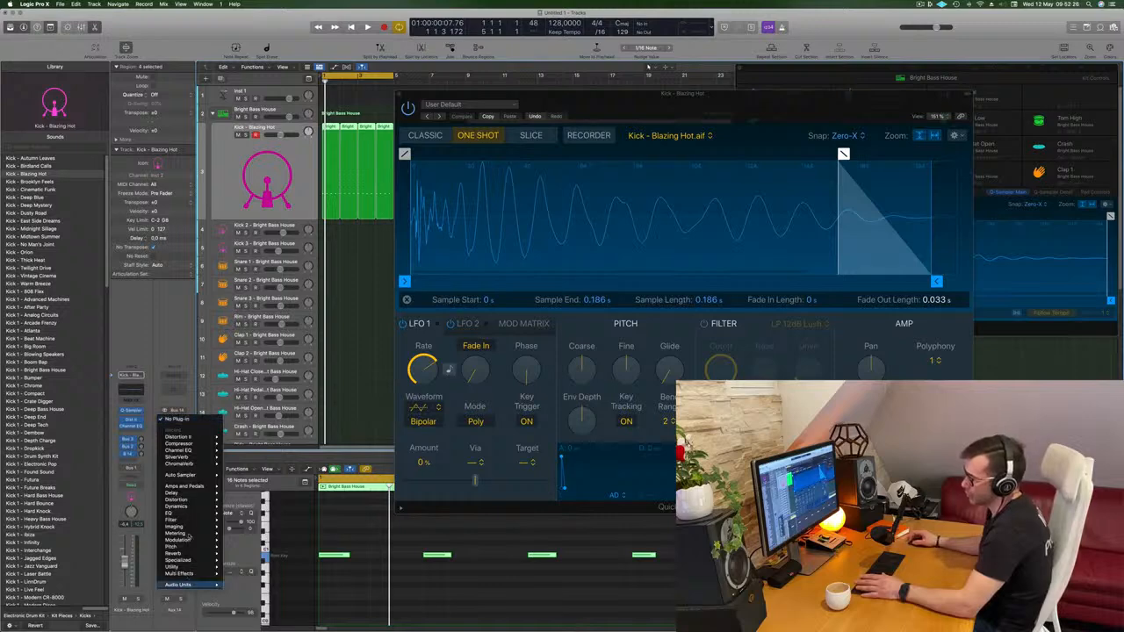
pyautogui.moveTo(190, 514)
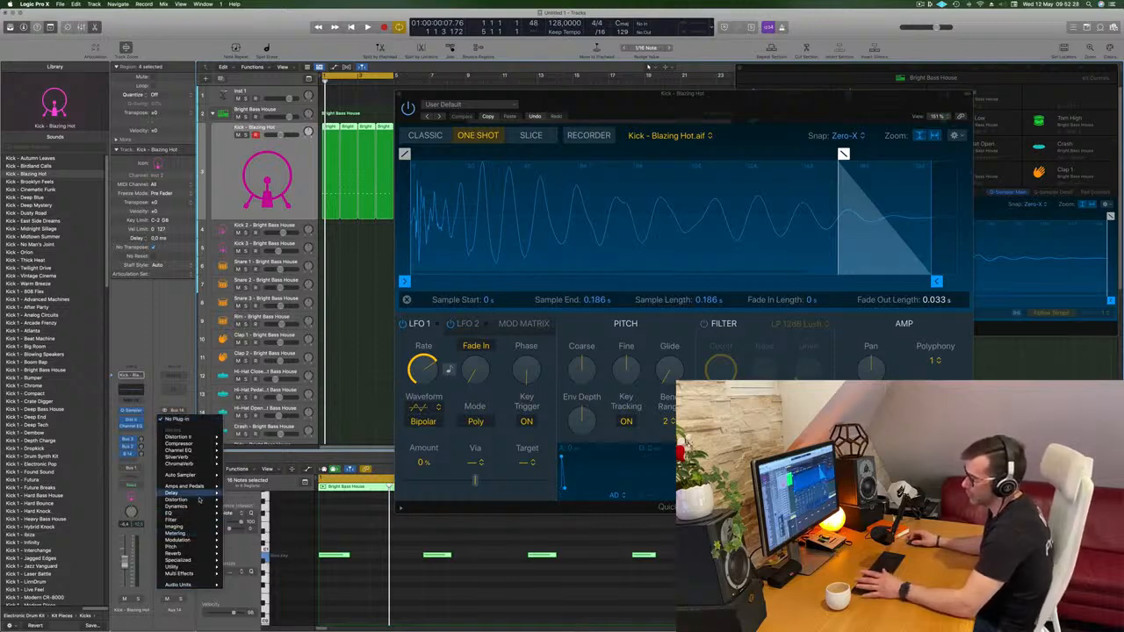
pyautogui.moveTo(191, 557)
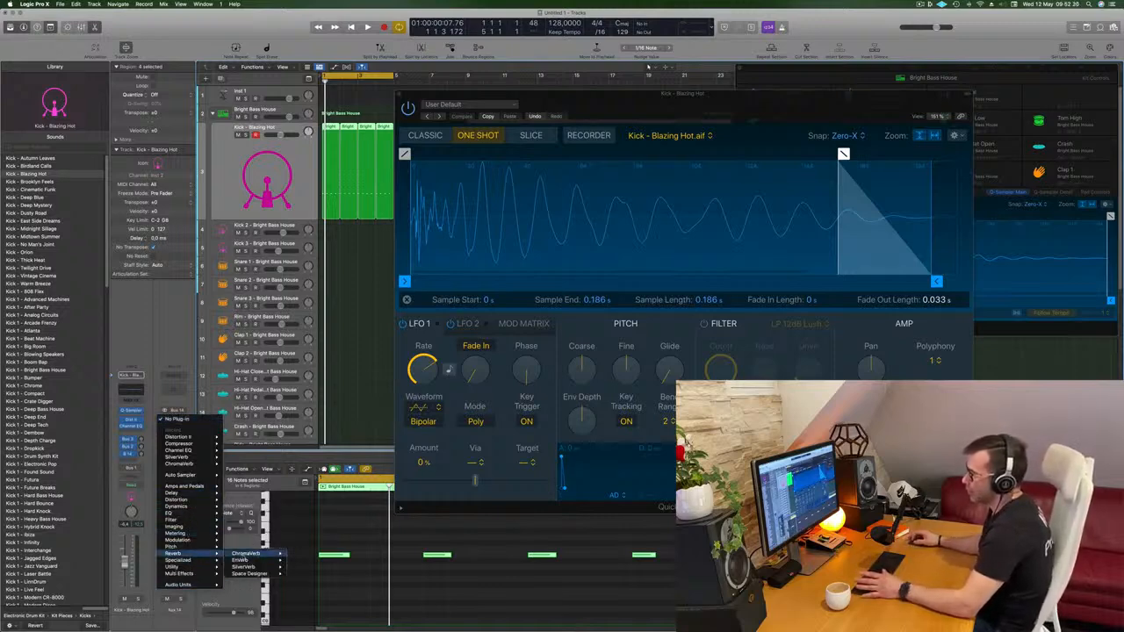
pyautogui.click(302, 554)
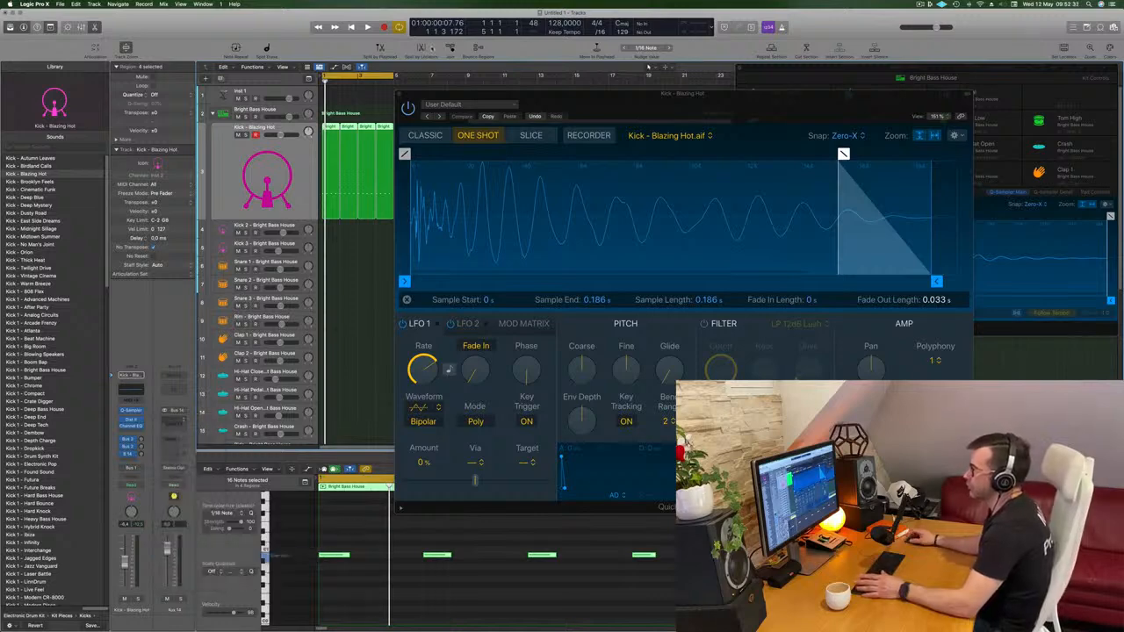
pyautogui.moveTo(518, 106); pyautogui.dragTo(545, 147)
# Loop the kick while raising its Bus 14 send level, and shift the ChromaVerb window slightly
pyautogui.press('space')
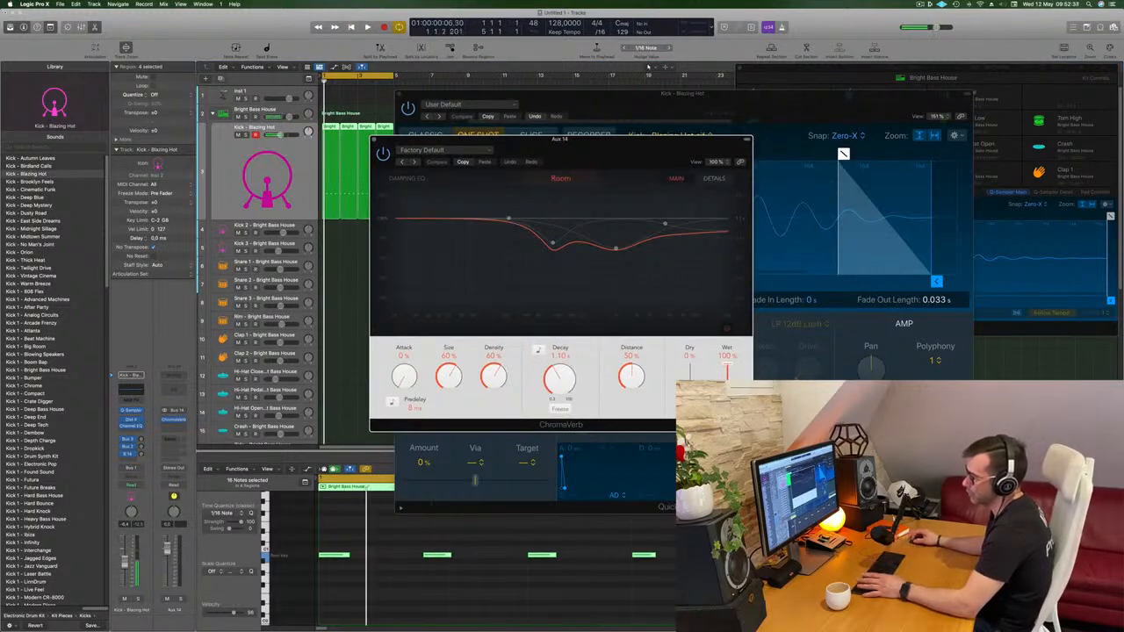
pyautogui.press('space')
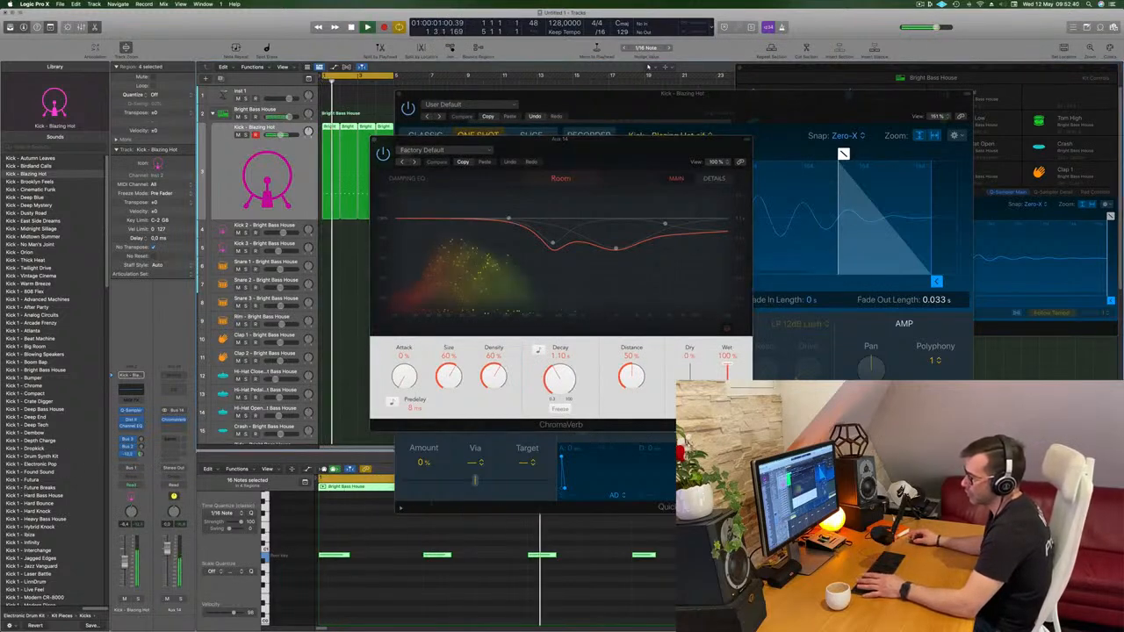
pyautogui.press('space')
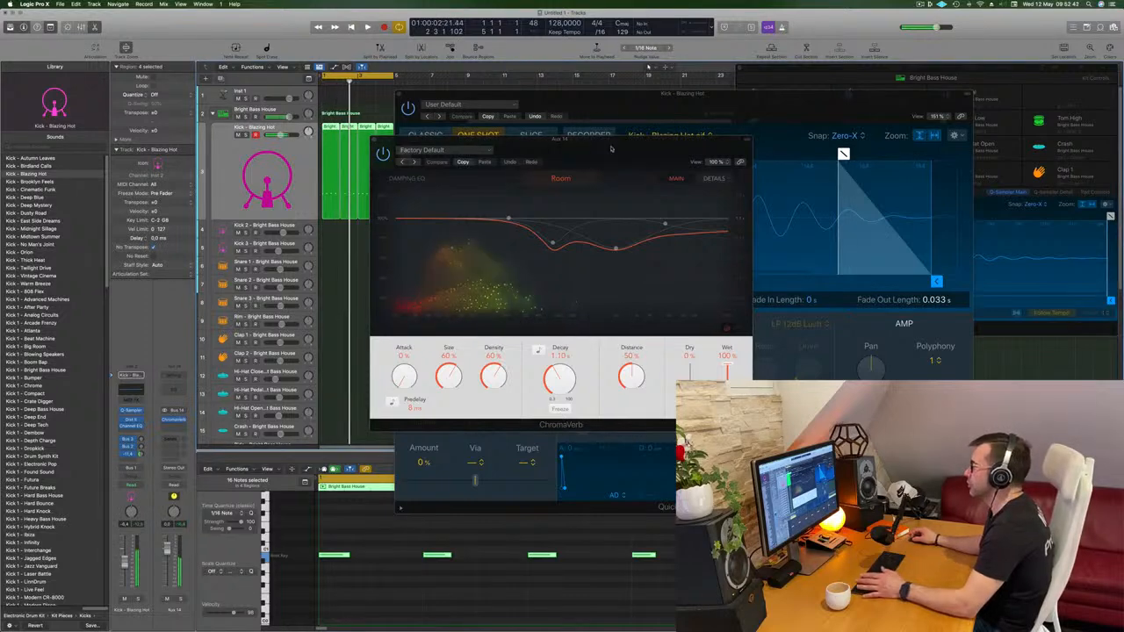
pyautogui.moveTo(604, 148); pyautogui.dragTo(594, 152)
pyautogui.press('space')
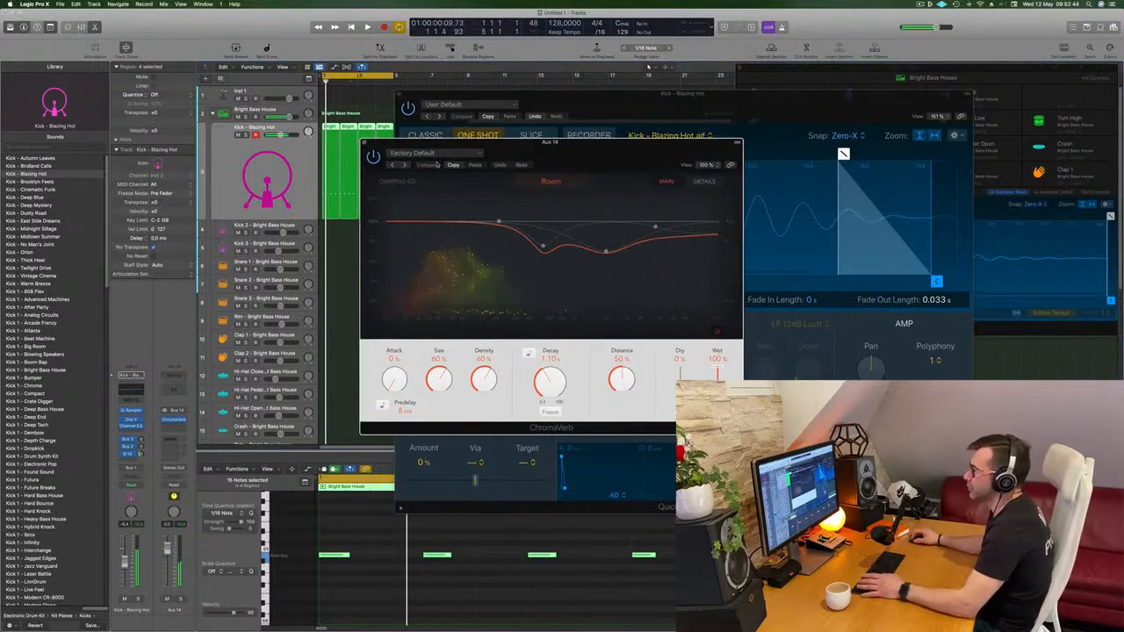
# With the loop playing, step through ChromaVerb's presets and load Drum Chamber
pyautogui.click(404, 165)
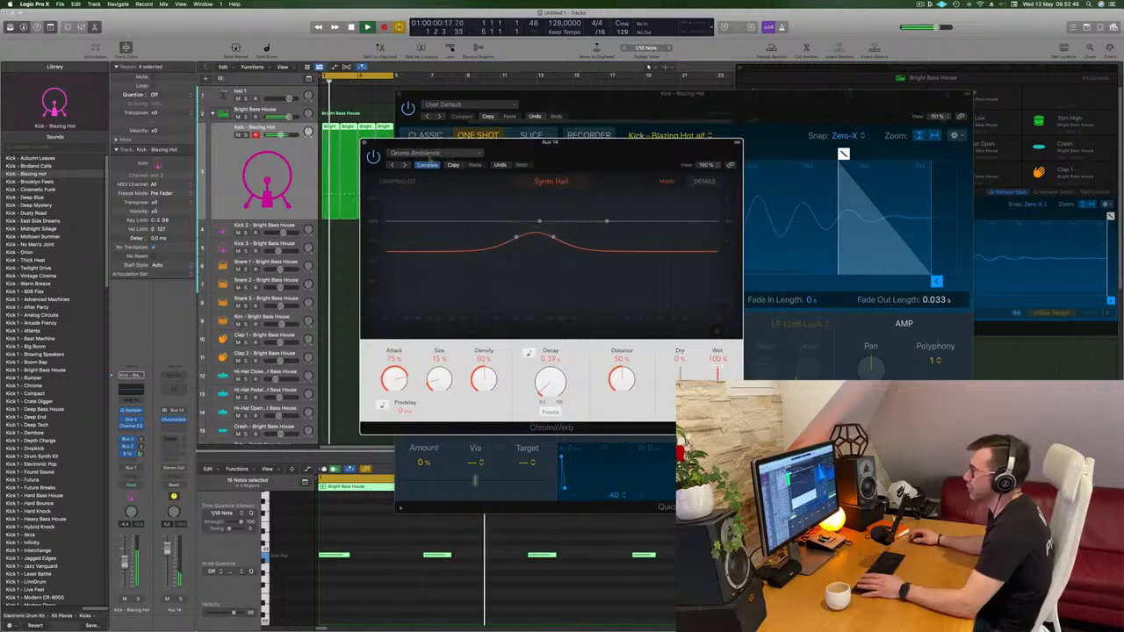
pyautogui.click(404, 166)
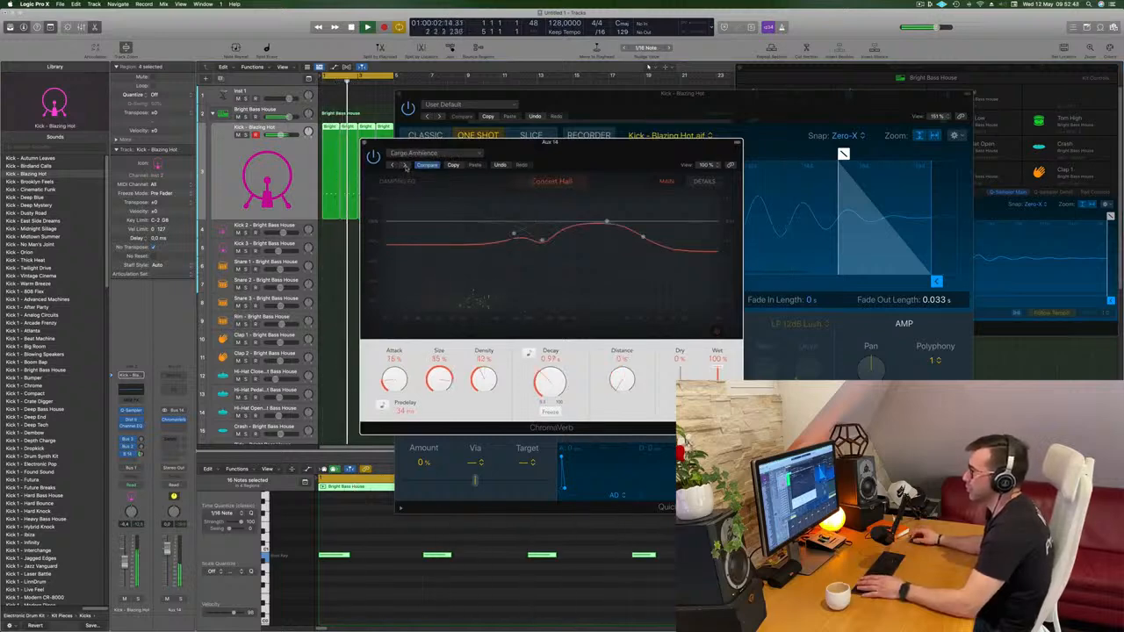
pyautogui.click(405, 166)
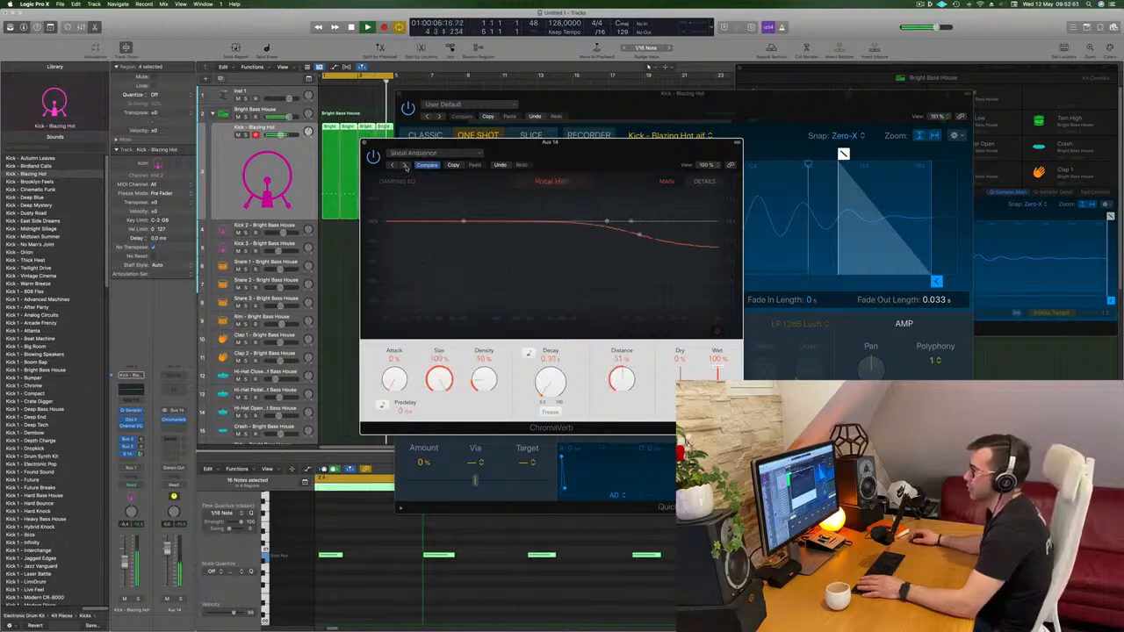
pyautogui.click(405, 166)
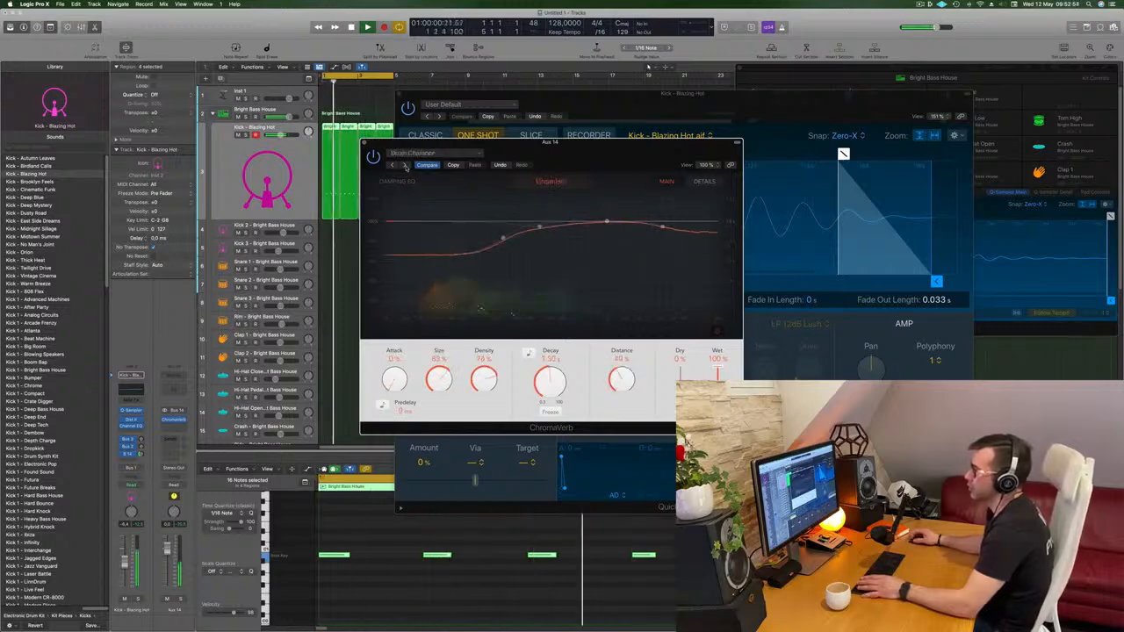
pyautogui.click(405, 166)
# Flatten the low and mid points of ChromaVerb's damping curve and set its high shelf to about 4800 Hz
pyautogui.moveTo(503, 237); pyautogui.dragTo(457, 221)
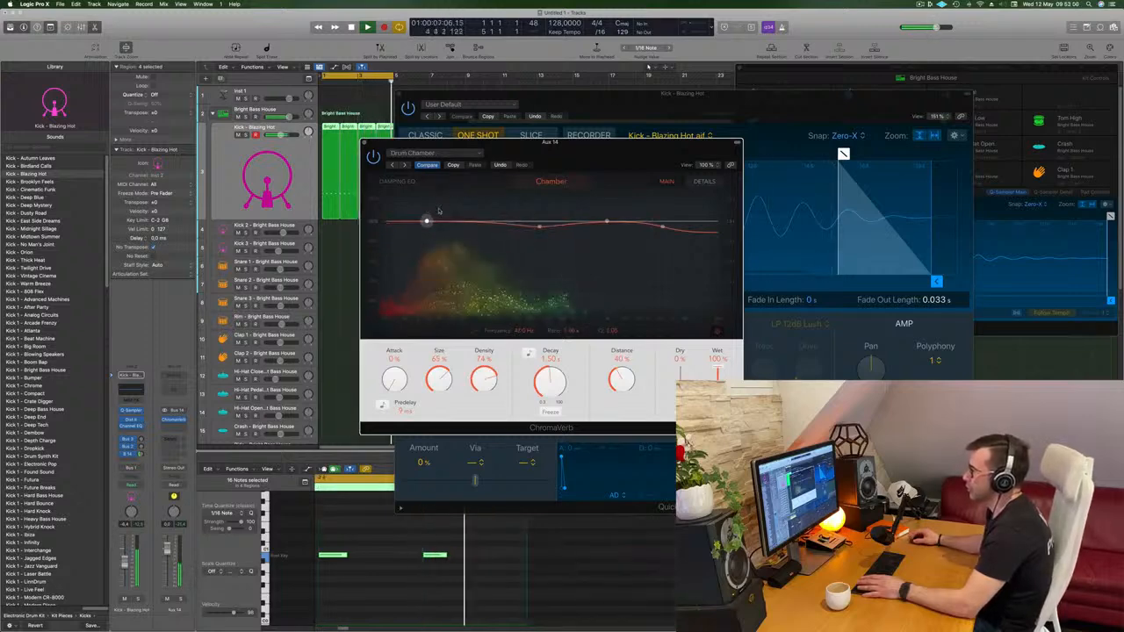
pyautogui.moveTo(534, 224); pyautogui.dragTo(541, 222)
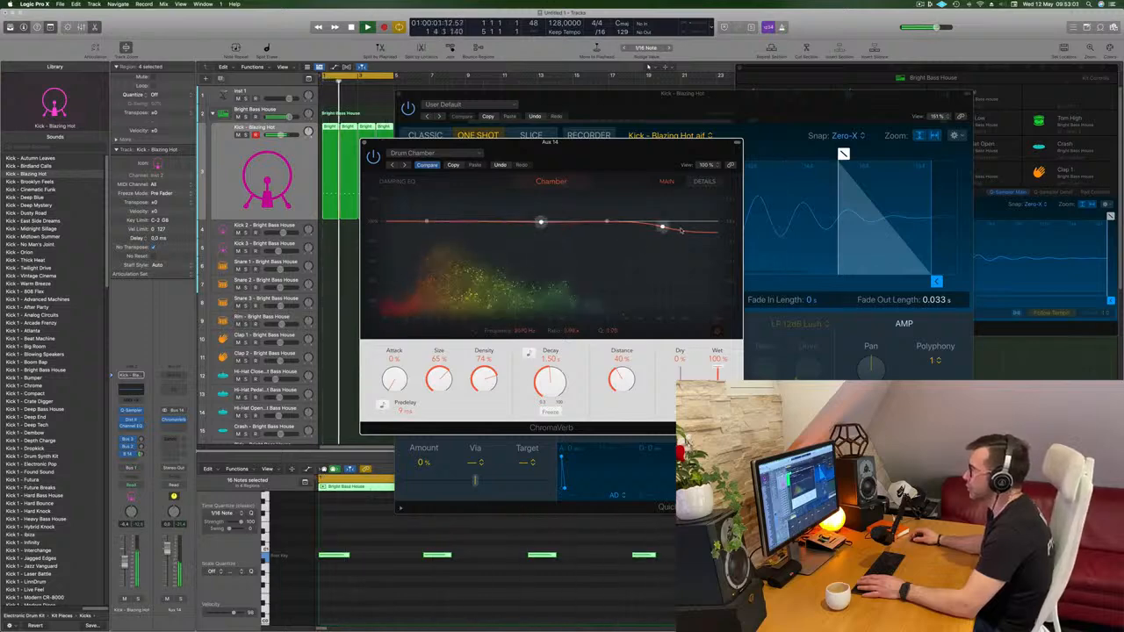
pyautogui.moveTo(662, 227); pyautogui.dragTo(649, 229)
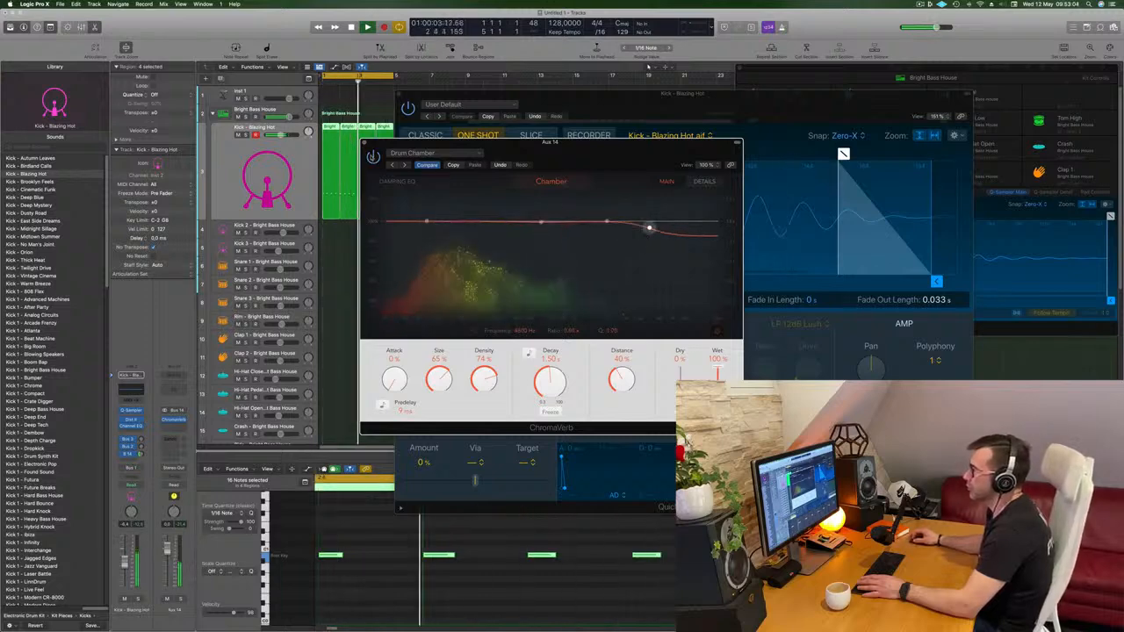
pyautogui.moveTo(577, 143); pyautogui.dragTo(590, 130)
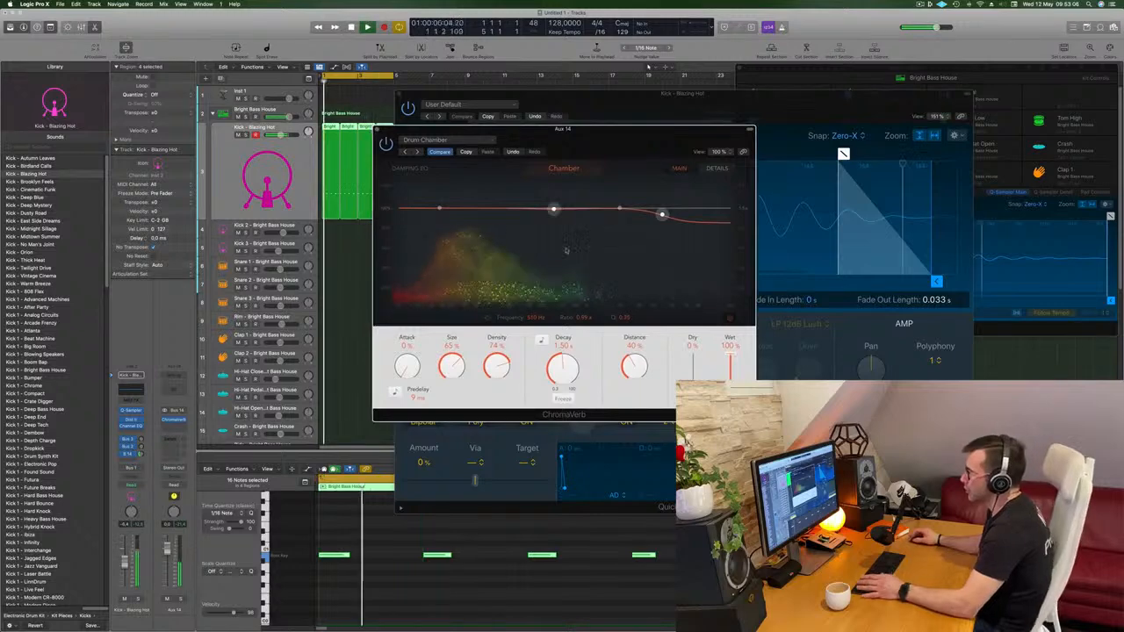
# Set ChromaVerb's Density to 100% and its Decay to 1.50 s
pyautogui.moveTo(496, 367); pyautogui.dragTo(492, 342)
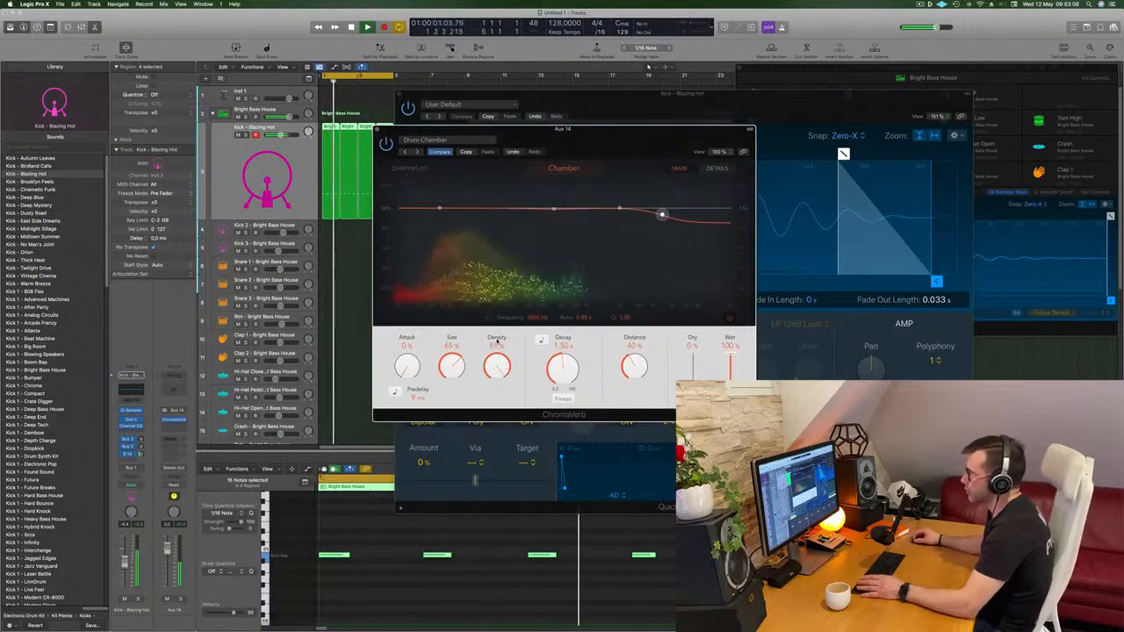
pyautogui.moveTo(601, 151); pyautogui.dragTo(612, 169)
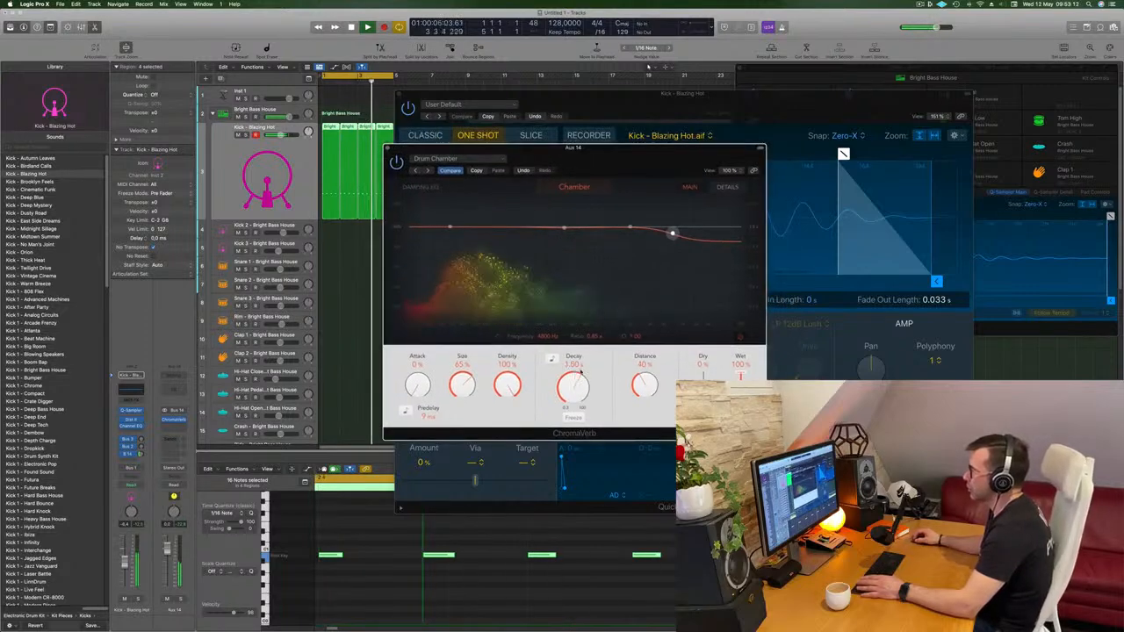
pyautogui.moveTo(577, 375)
pyautogui.mouseDown()
pyautogui.moveTo(586, 353)
pyautogui.moveTo(583, 398)
pyautogui.moveTo(576, 383)
pyautogui.mouseUp()
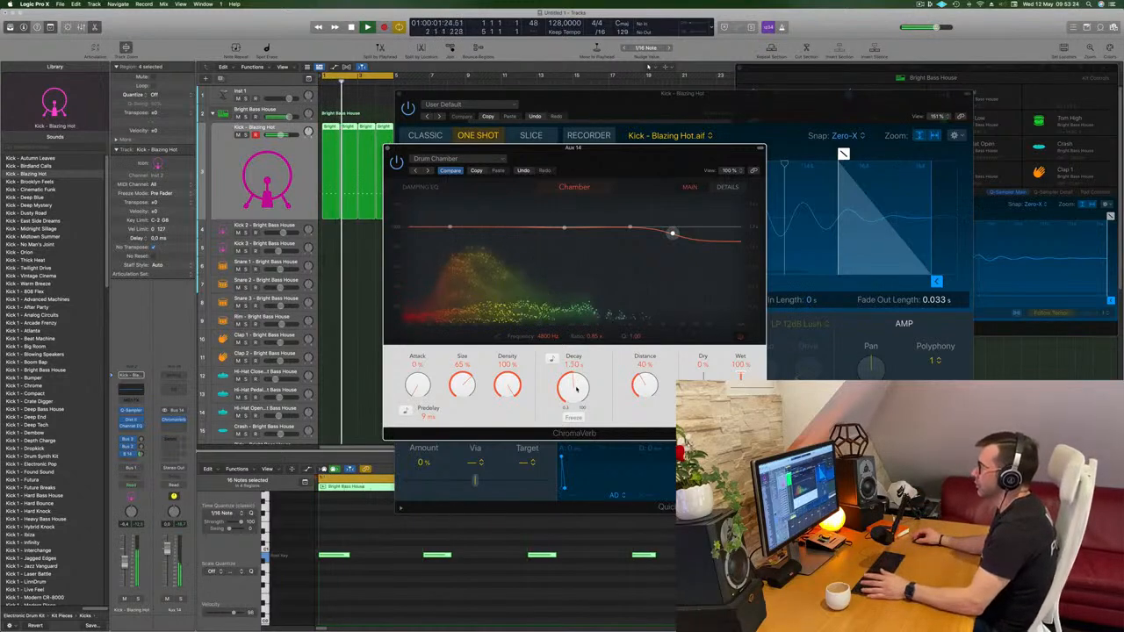
# Sync ChromaVerb's Decay to the tempo, try 1/2 and set it to 1 bar
pyautogui.click(552, 360)
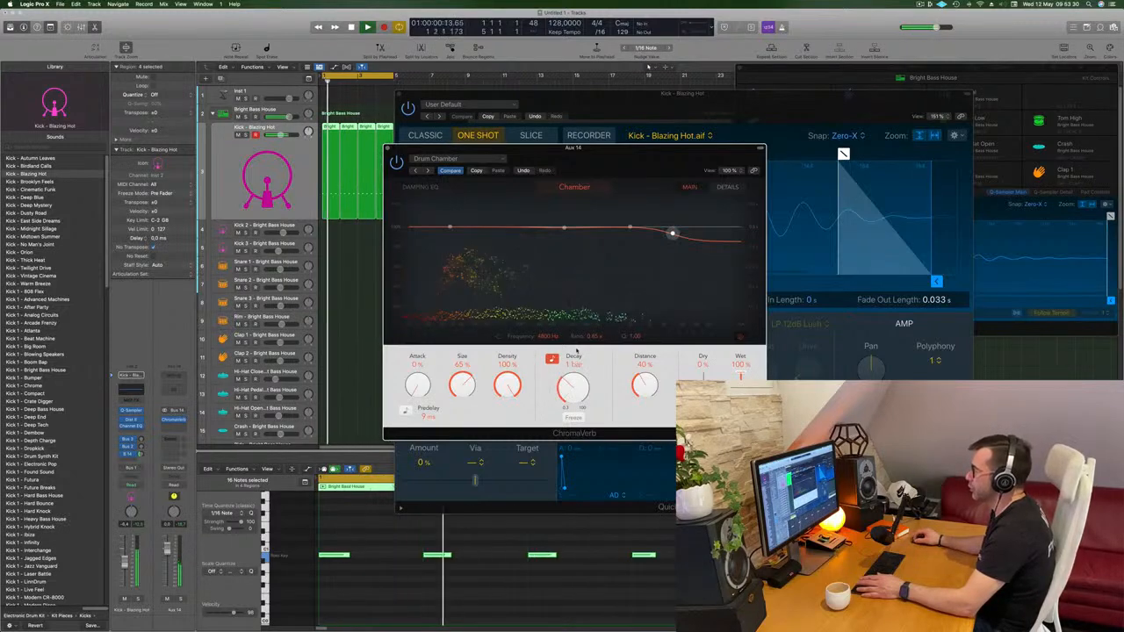
pyautogui.moveTo(570, 387); pyautogui.dragTo(580, 357)
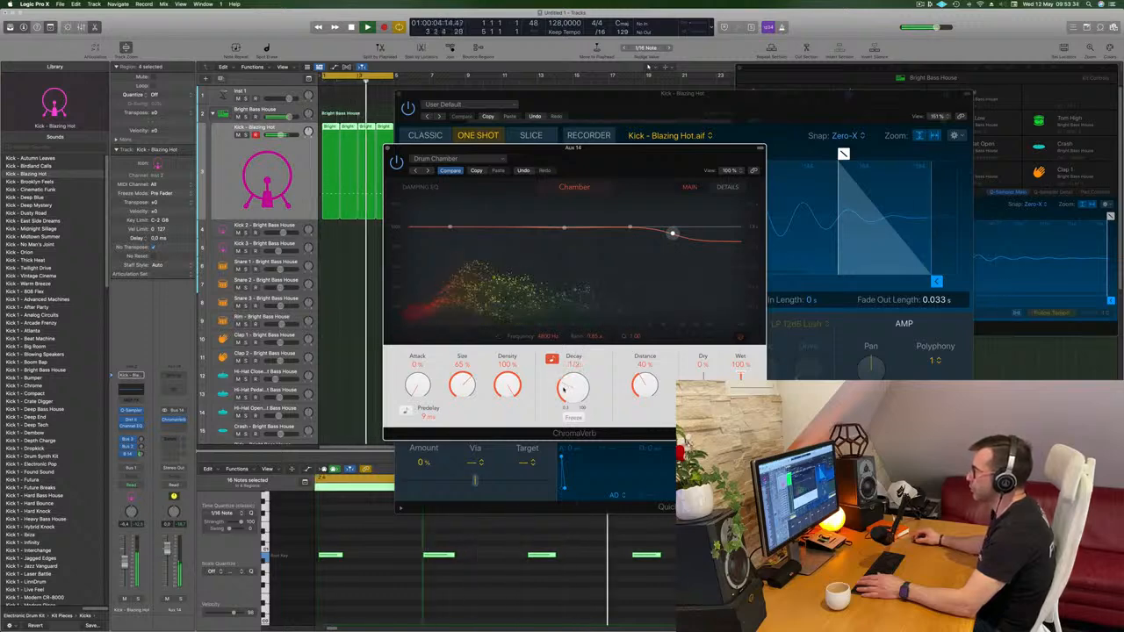
pyautogui.moveTo(615, 150); pyautogui.dragTo(631, 141)
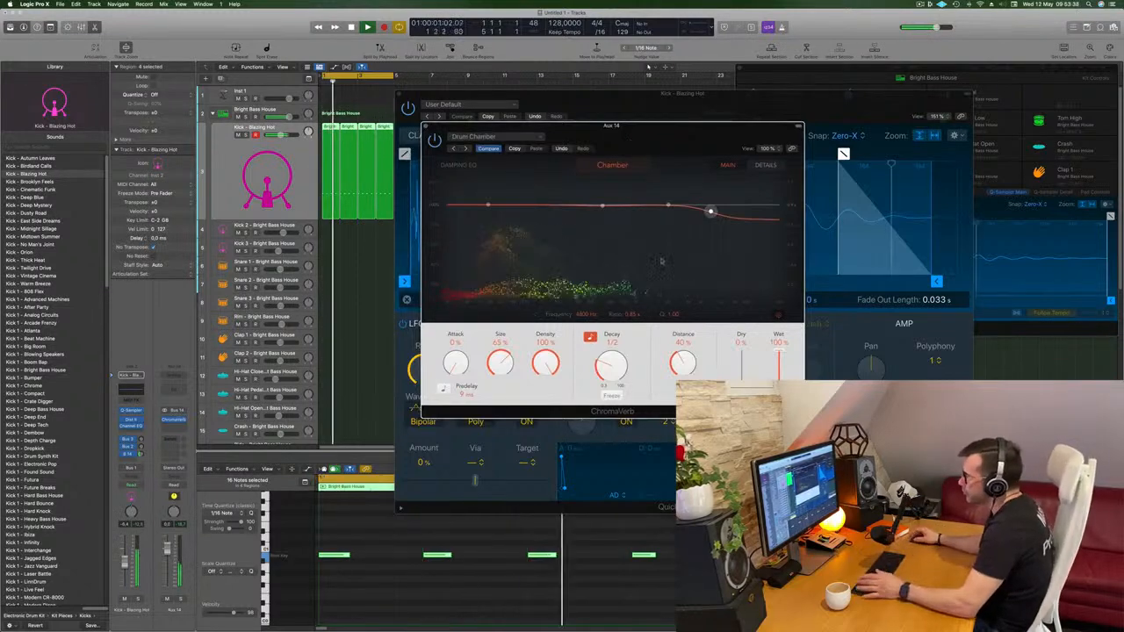
pyautogui.moveTo(640, 138); pyautogui.dragTo(624, 138)
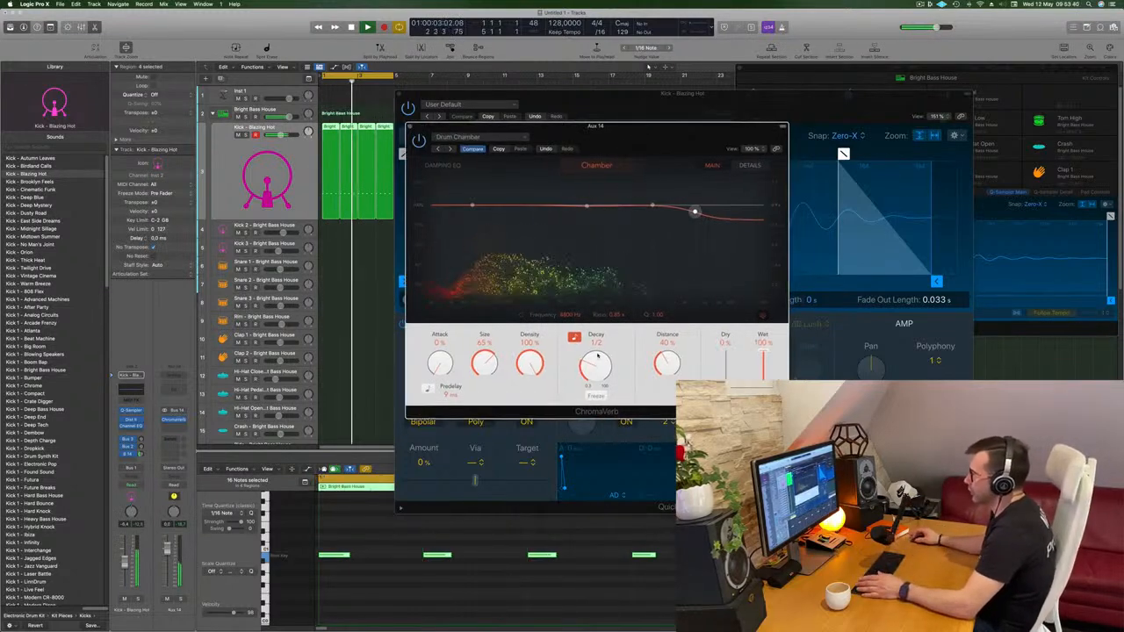
pyautogui.moveTo(598, 370); pyautogui.dragTo(597, 363)
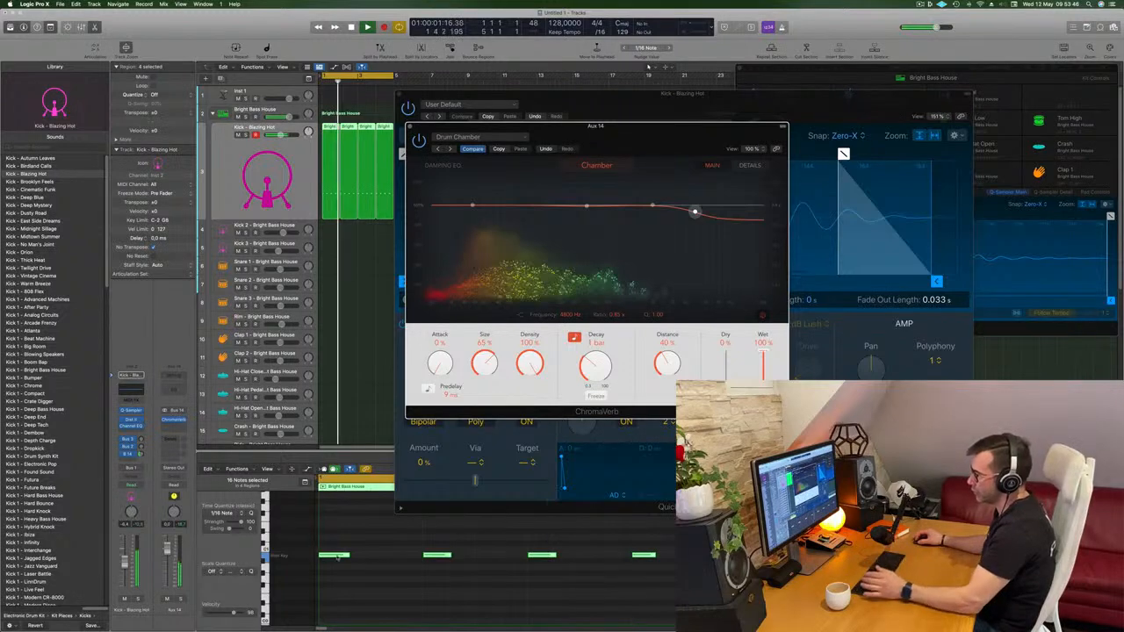
# Set ChromaVerb's Distance to 10%, compare the kick with the reverb bypassed and reposition the effect window
pyautogui.moveTo(631, 155); pyautogui.dragTo(632, 157)
pyautogui.moveTo(668, 365); pyautogui.dragTo(669, 424)
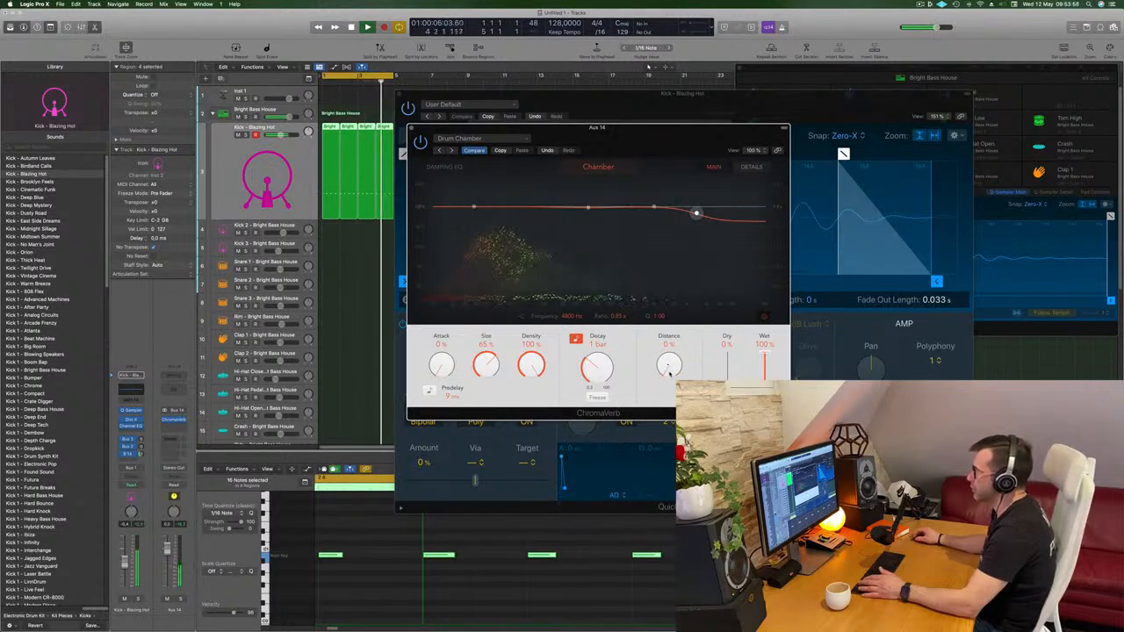
pyautogui.click(422, 142)
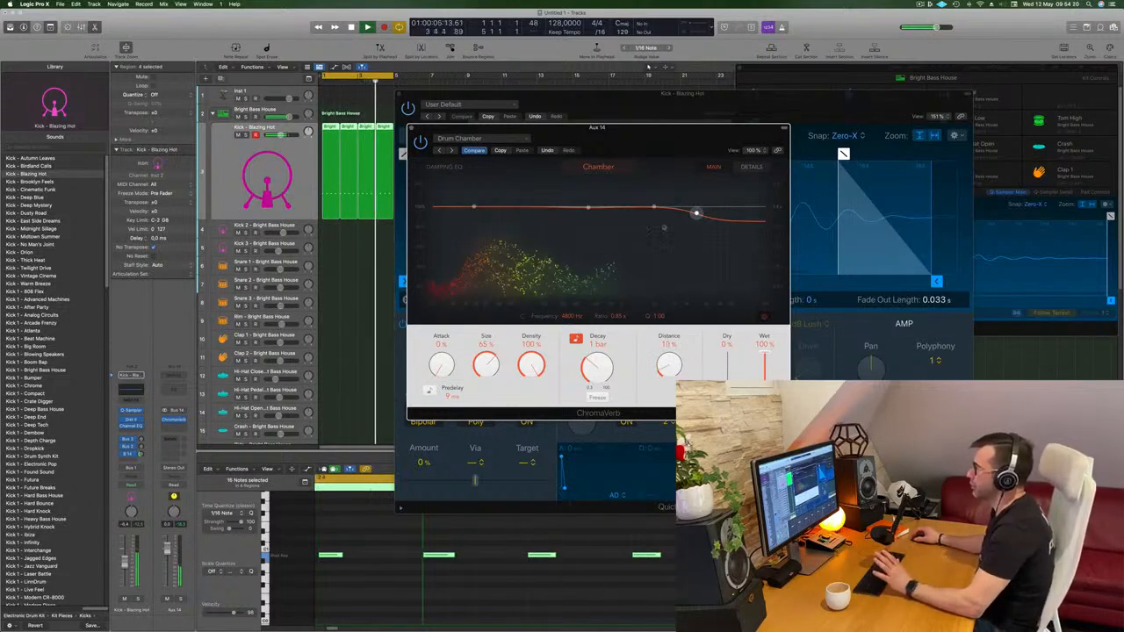
pyautogui.moveTo(640, 138); pyautogui.dragTo(786, 175)
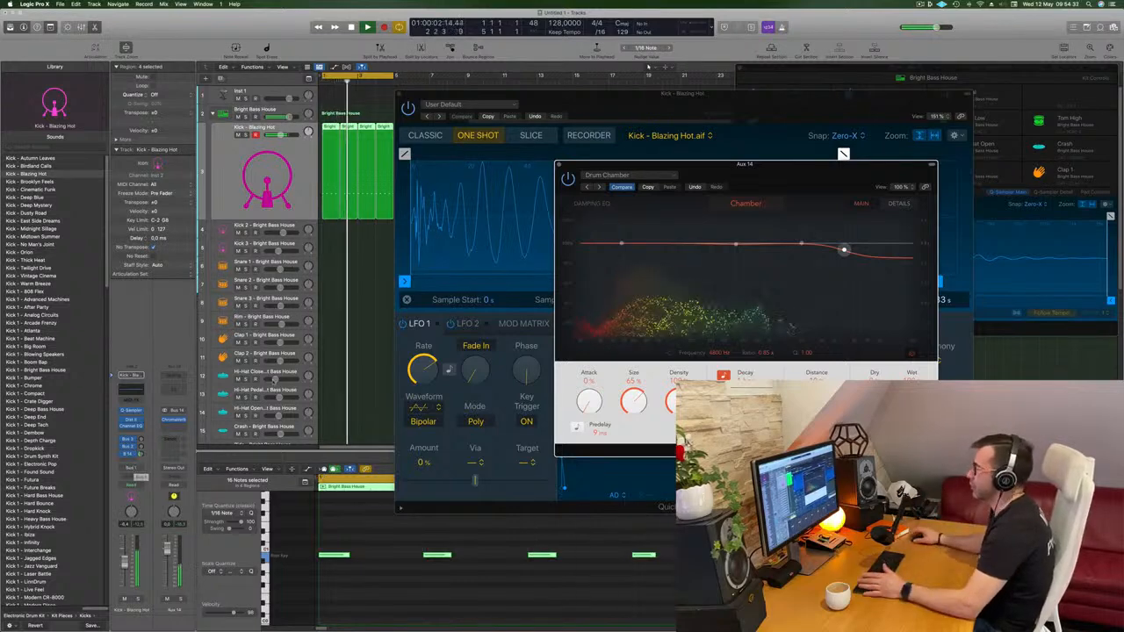
pyautogui.moveTo(782, 167); pyautogui.dragTo(677, 146)
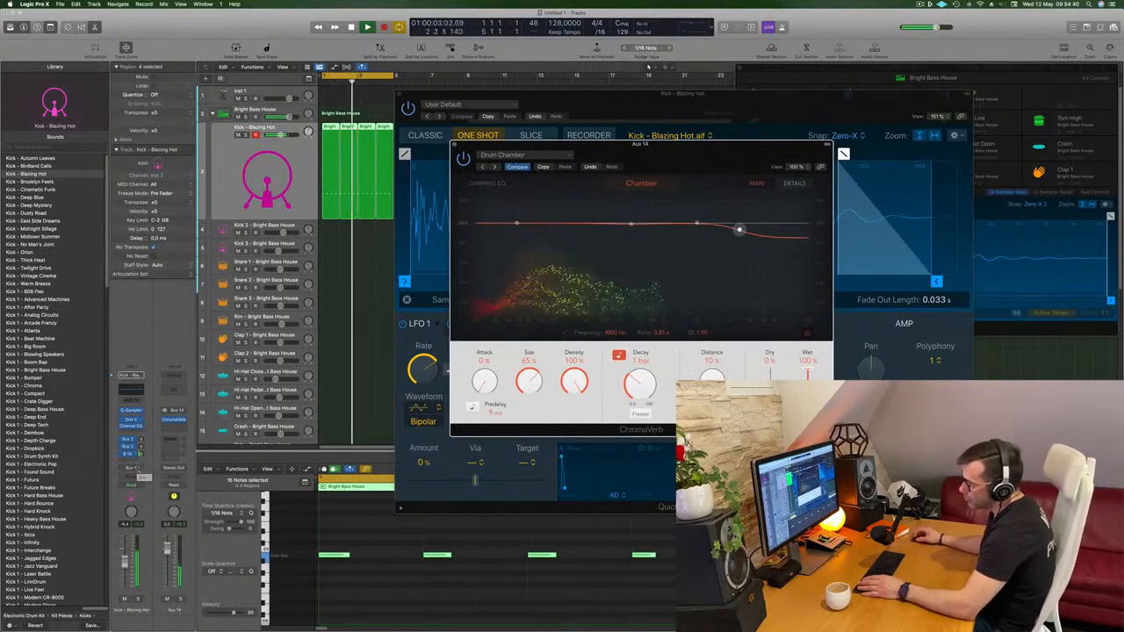
# Route the Kick - Blazing Hot channel's output to Bus 20
pyautogui.click(132, 471)
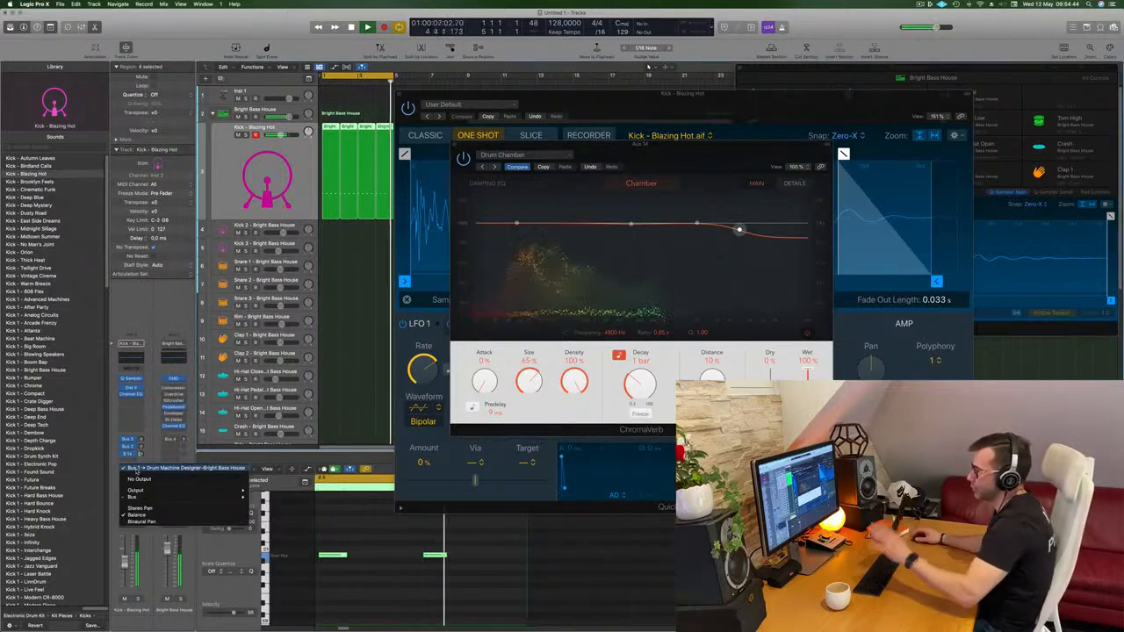
pyautogui.moveTo(236, 497)
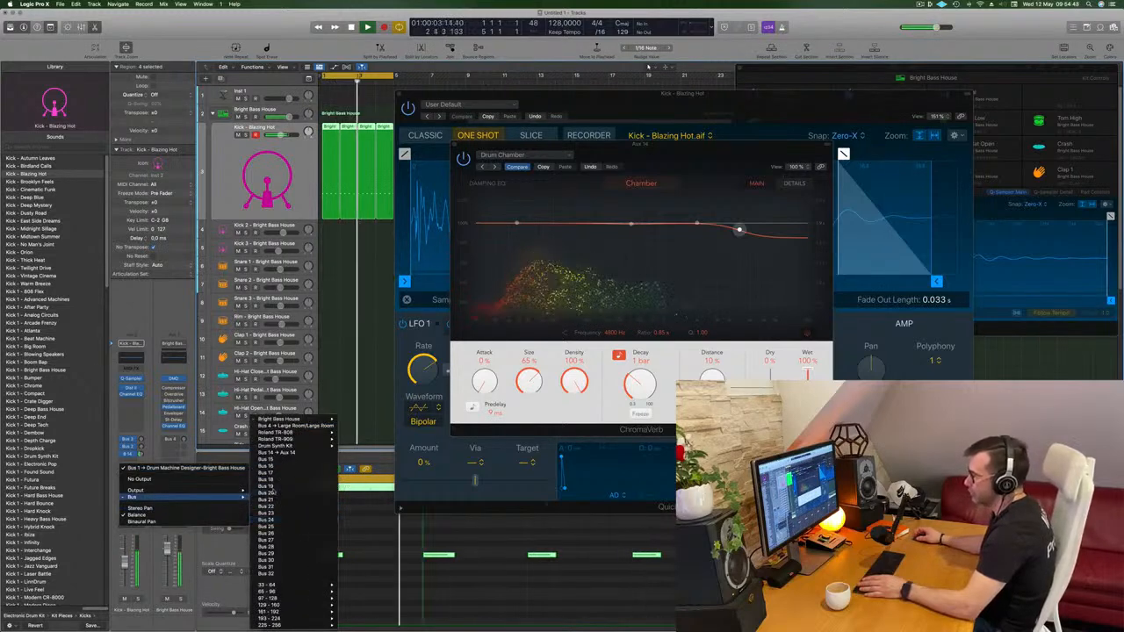
pyautogui.click(288, 493)
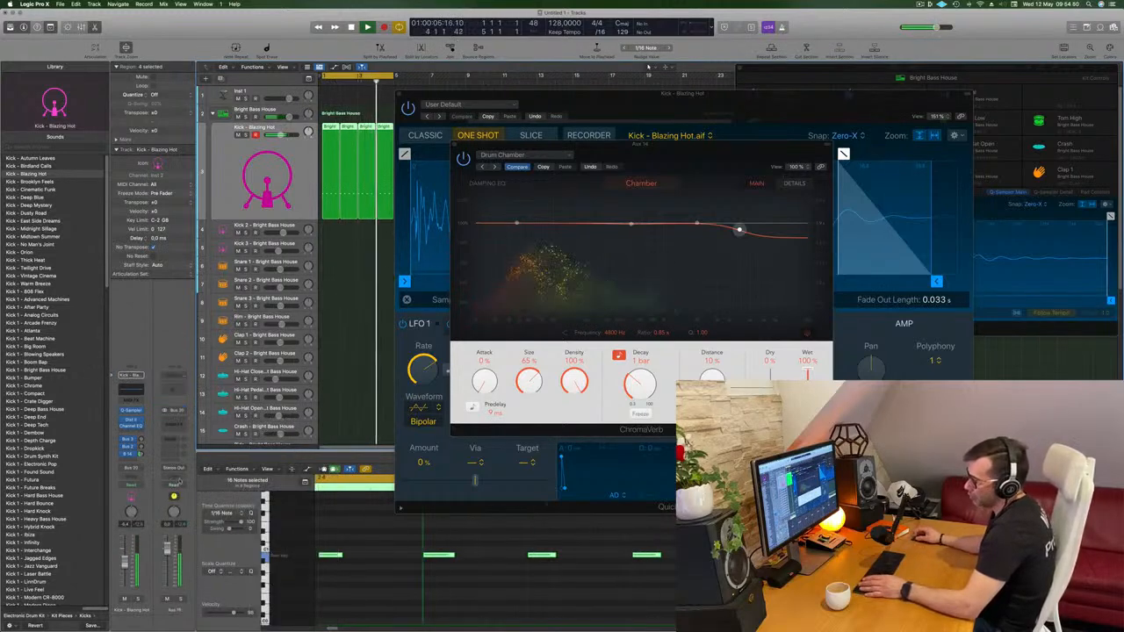
# Try to route the reverb aux channel's output to Bus 20 from the kick's channel strip view, moving the ChromaVerb window aside
pyautogui.click(174, 468)
pyautogui.moveTo(195, 497)
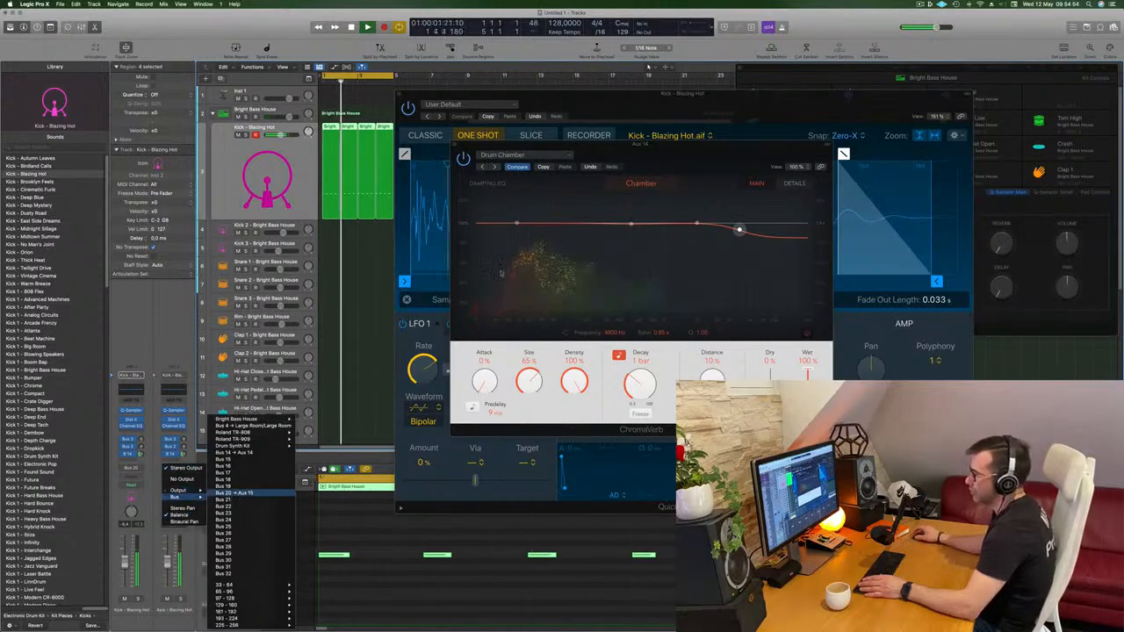
pyautogui.click(250, 494)
pyautogui.moveTo(692, 163); pyautogui.dragTo(1001, 186)
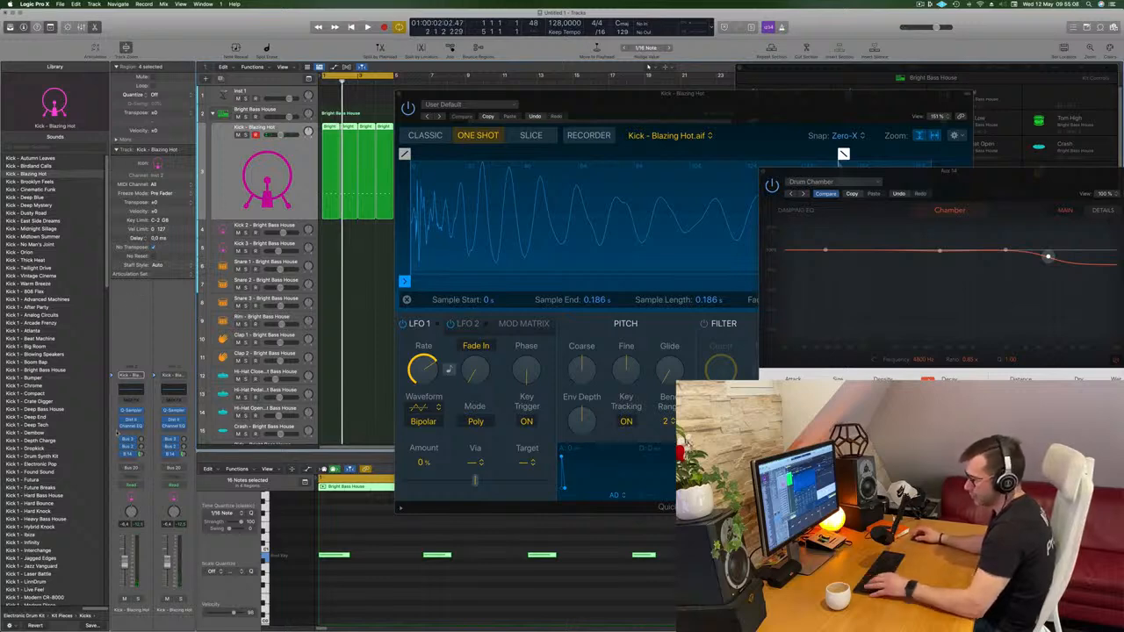
pyautogui.press('space')
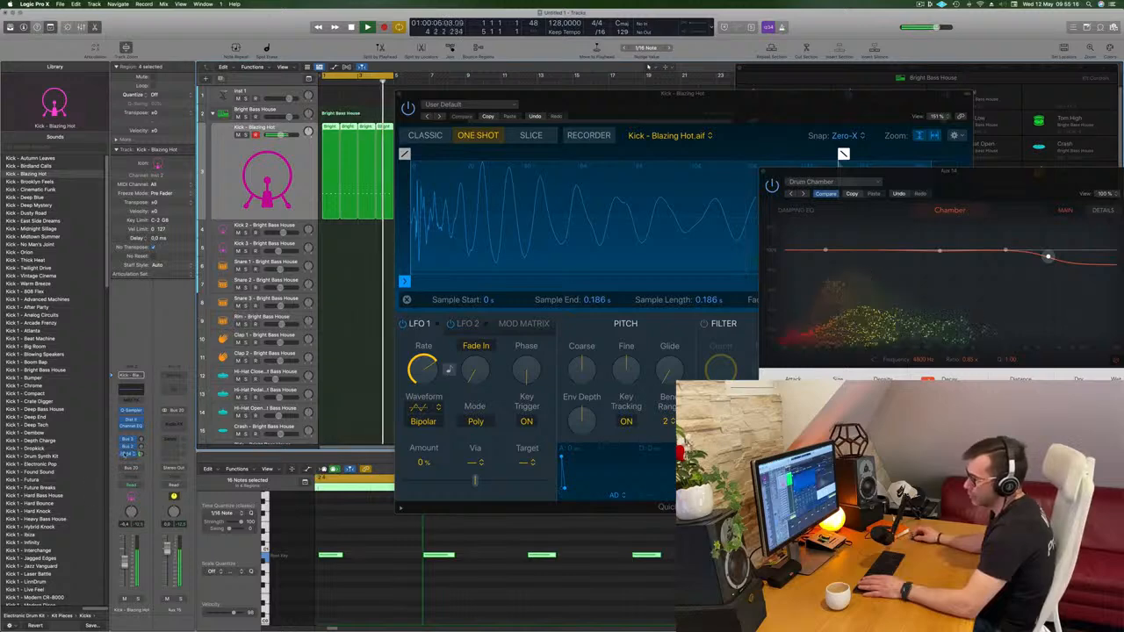
pyautogui.click(129, 455)
pyautogui.click(182, 469)
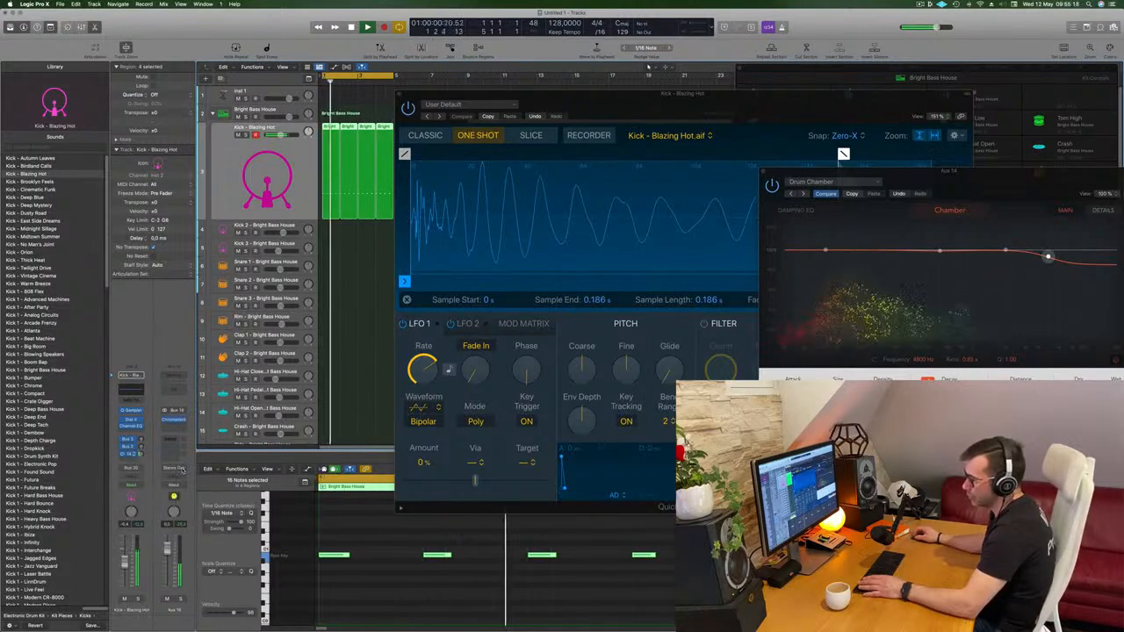
pyautogui.click(182, 469)
pyautogui.click(171, 342)
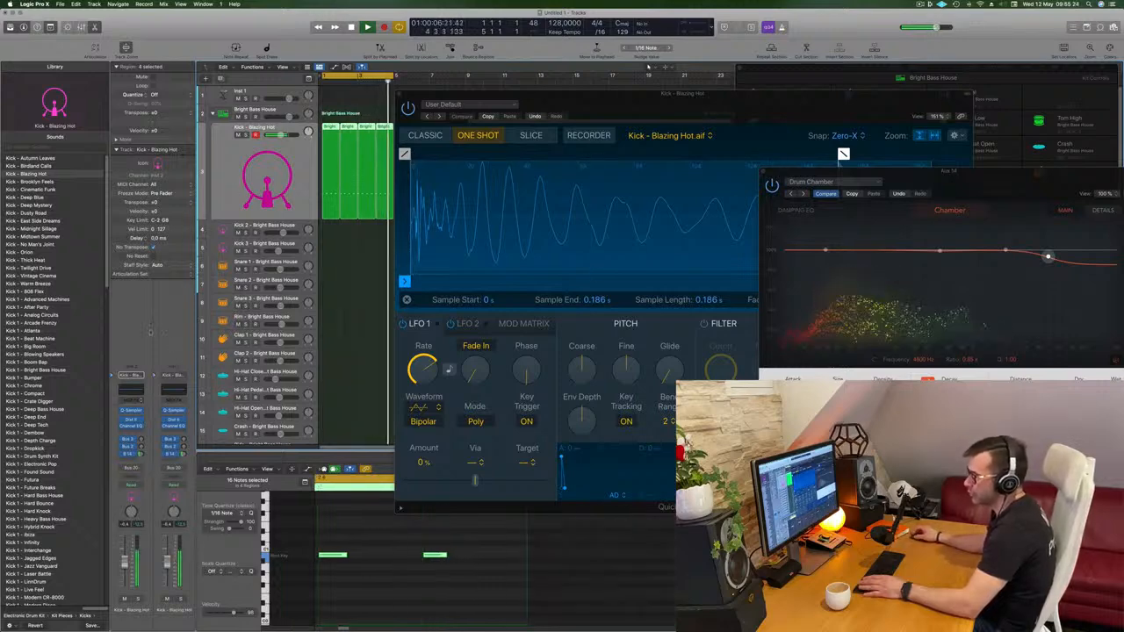
# Create a track for the reverb's Aux 14 channel above the Bright Bass House stack
pyautogui.click(127, 454)
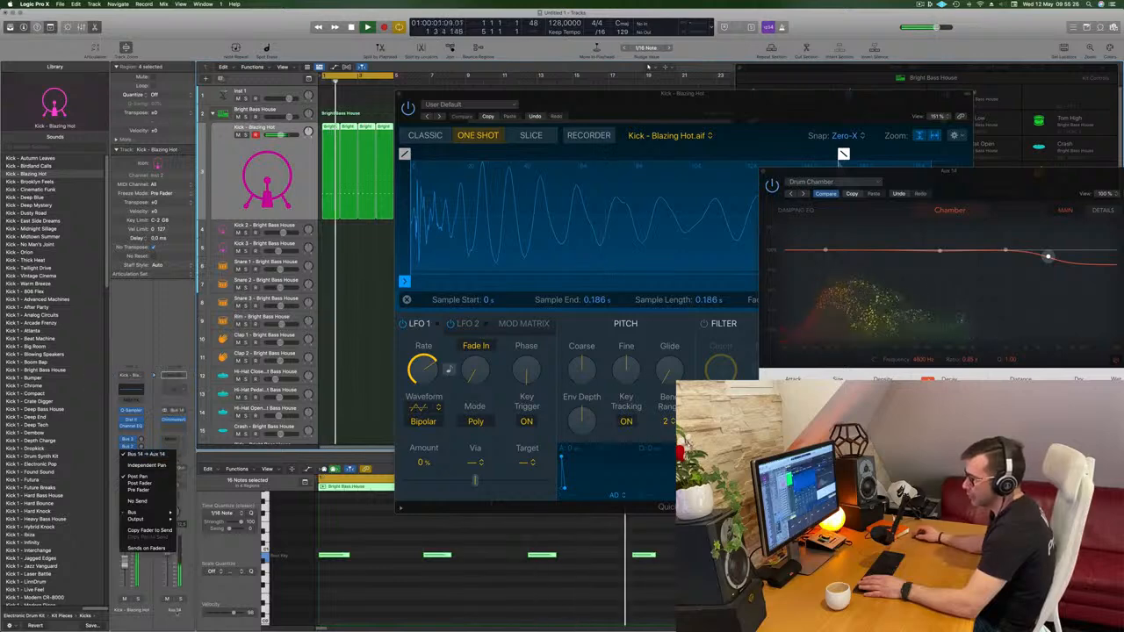
pyautogui.click(172, 610)
pyautogui.rightClick(173, 611)
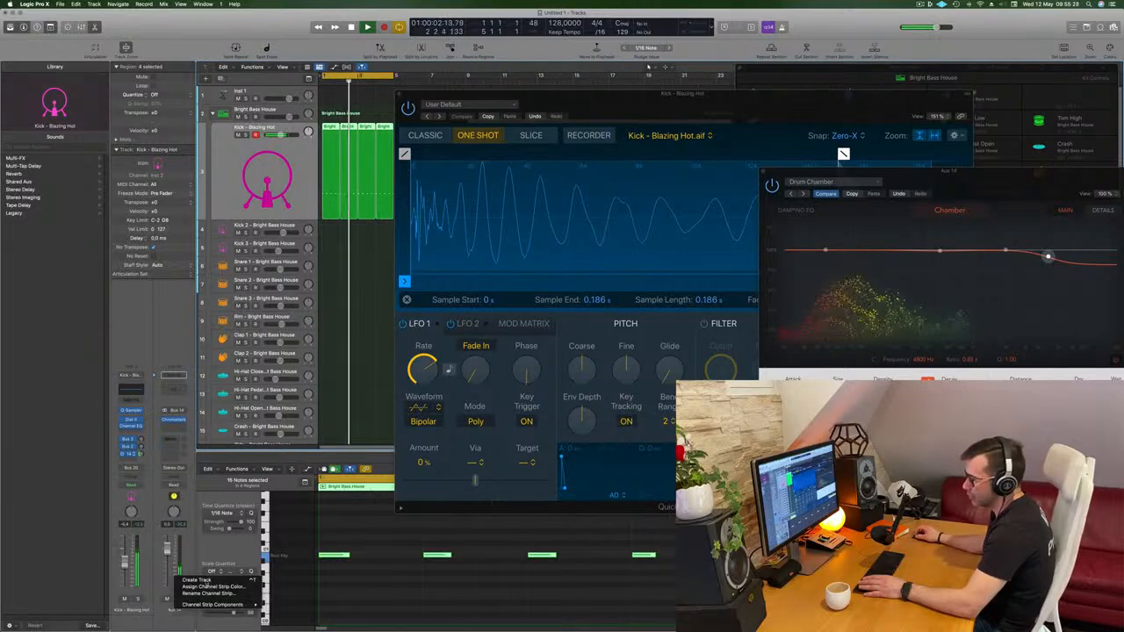
pyautogui.click(195, 580)
pyautogui.moveTo(287, 163); pyautogui.dragTo(230, 133)
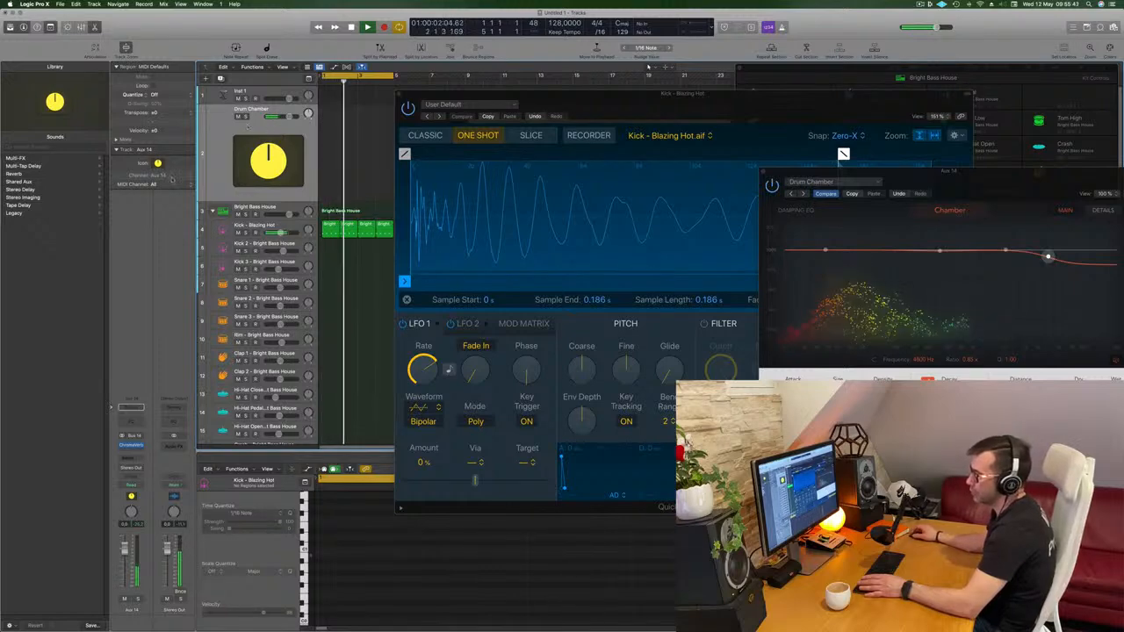
# Route Aux 14's output to Bus 20 and play the loop
pyautogui.moveTo(939, 177); pyautogui.dragTo(526, 204)
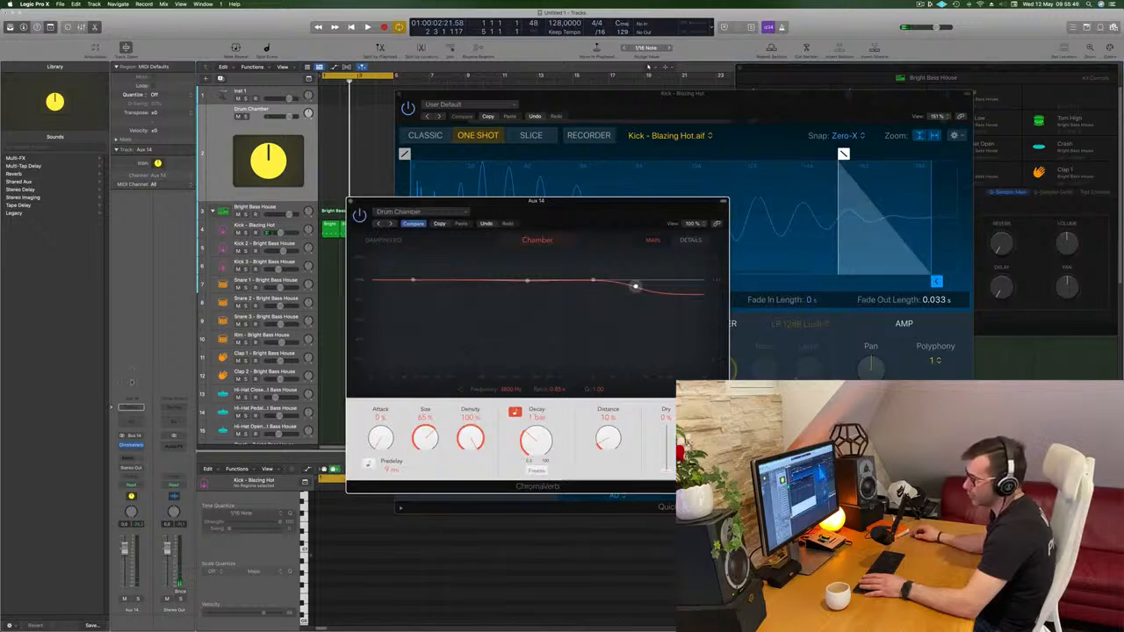
pyautogui.click(133, 468)
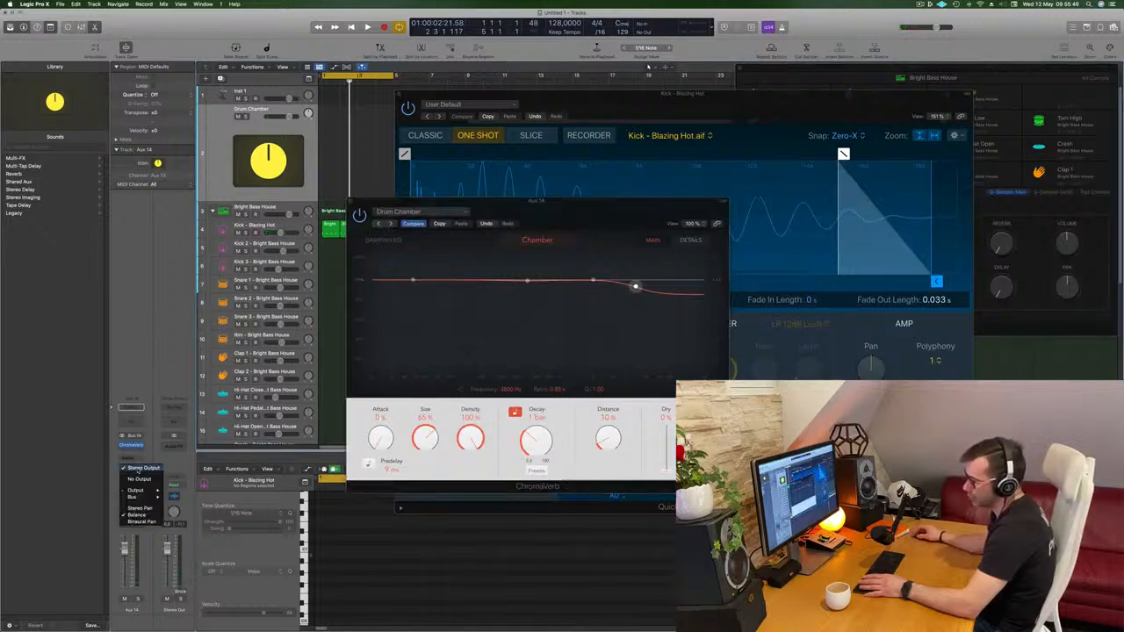
pyautogui.moveTo(141, 504)
pyautogui.click(217, 495)
pyautogui.press('space')
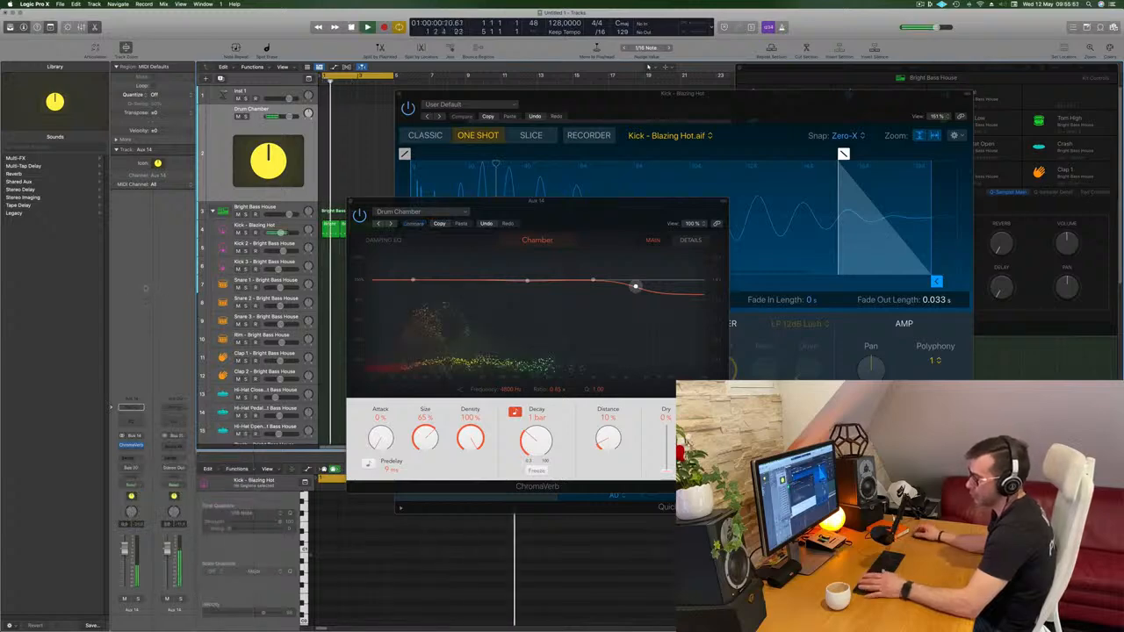
# Solo the Aux 15 bus channel in the mixer and close the kick's sampler window
pyautogui.moveTo(413, 201); pyautogui.dragTo(562, 124)
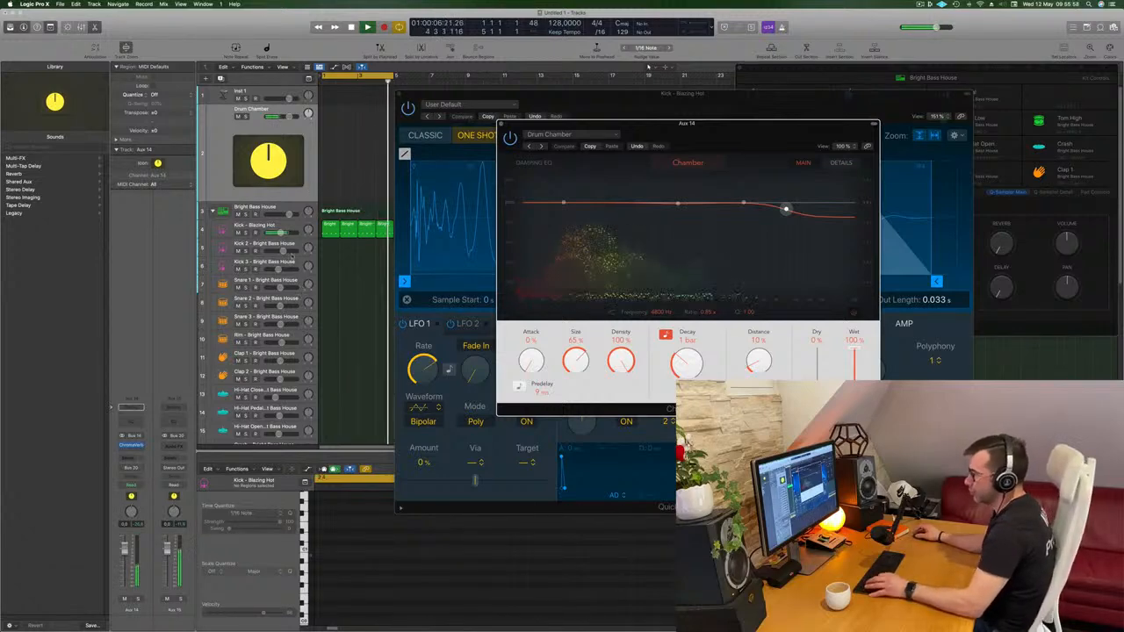
pyautogui.press('x')
pyautogui.moveTo(632, 94); pyautogui.dragTo(277, 394)
pyautogui.moveTo(705, 123); pyautogui.dragTo(640, 104)
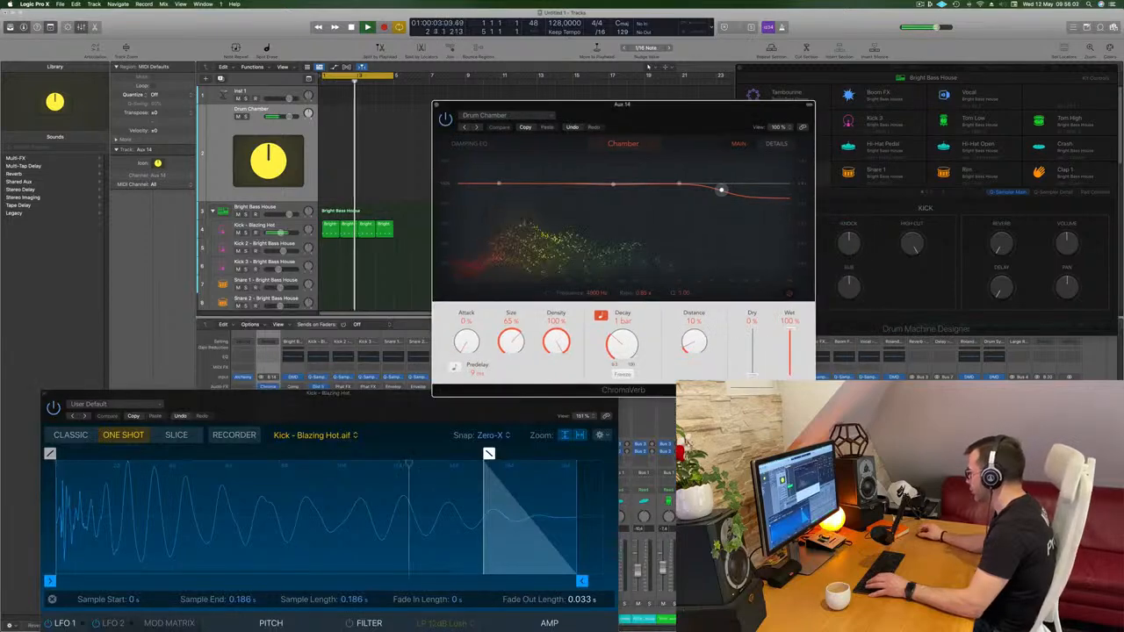
pyautogui.click(918, 604)
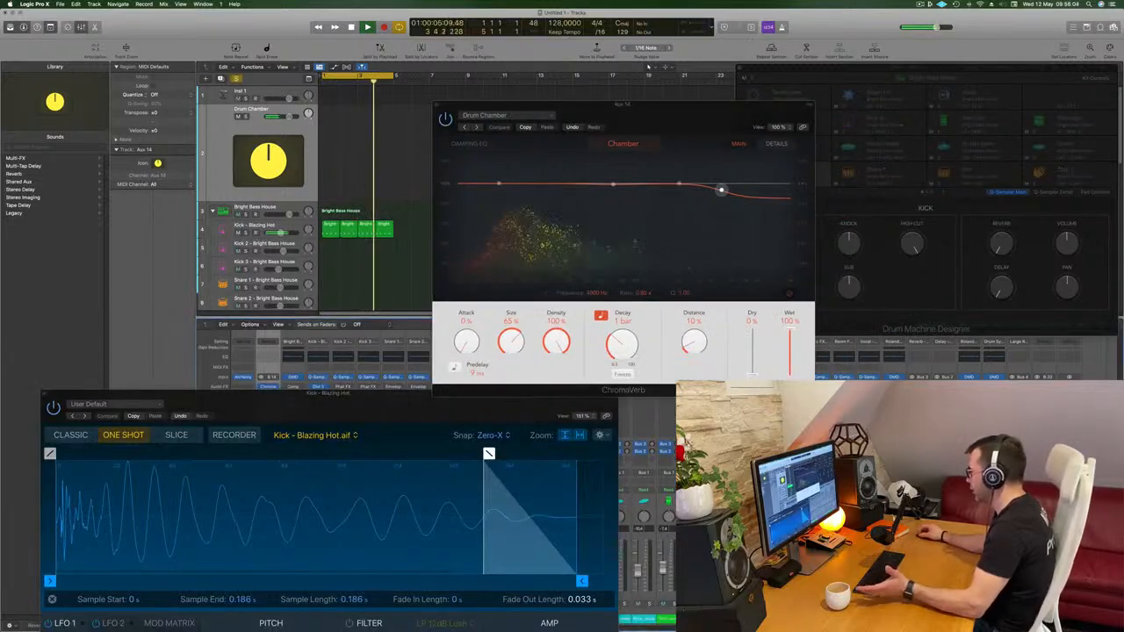
pyautogui.click(46, 395)
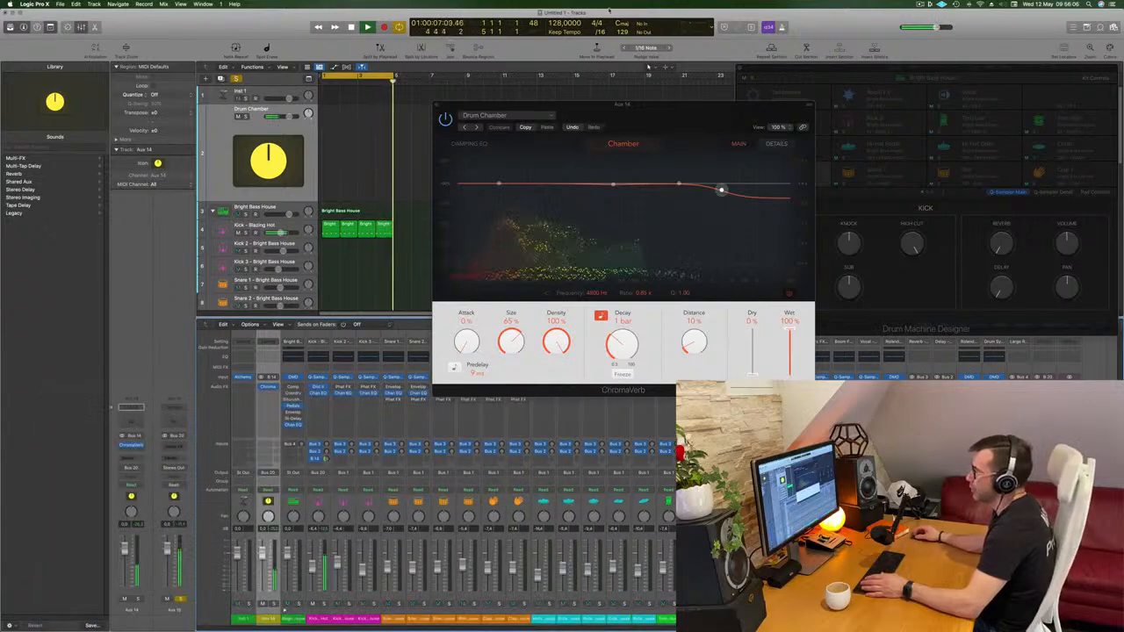
# Add a Compressor to Aux 15 and set its circuit type to Vintage VCA
pyautogui.moveTo(645, 116); pyautogui.dragTo(581, 91)
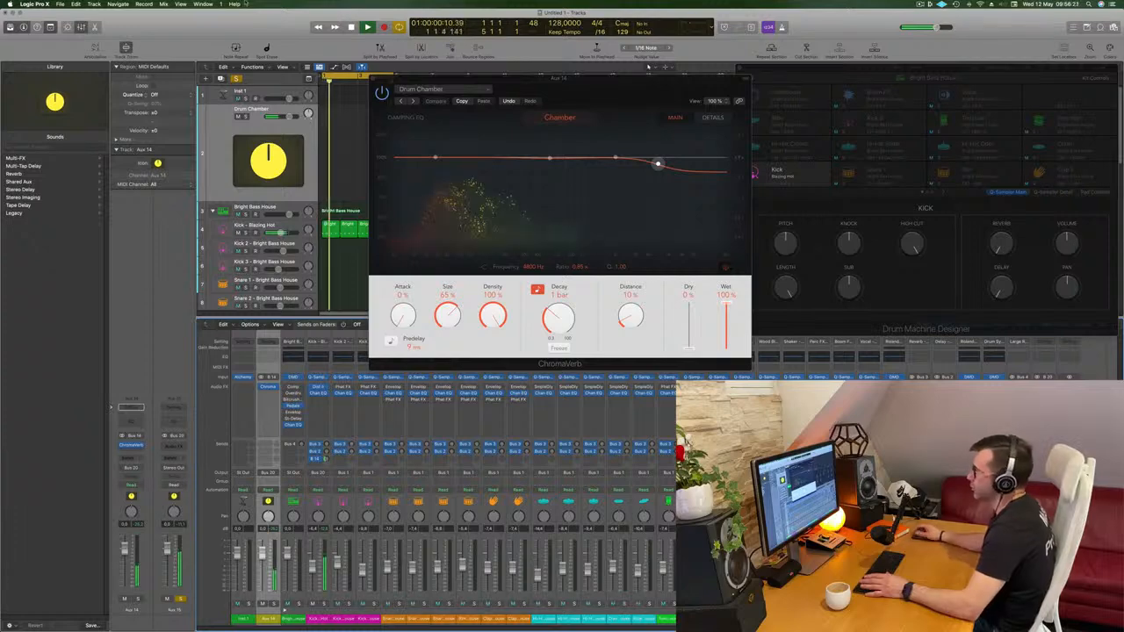
pyautogui.moveTo(621, 105); pyautogui.dragTo(670, 118)
pyautogui.press('space')
pyautogui.click(613, 172)
pyautogui.press('space')
# Load the VCA Slow preset from Compressor By Type and set the compressor's threshold to -26 dB
pyautogui.click(478, 132)
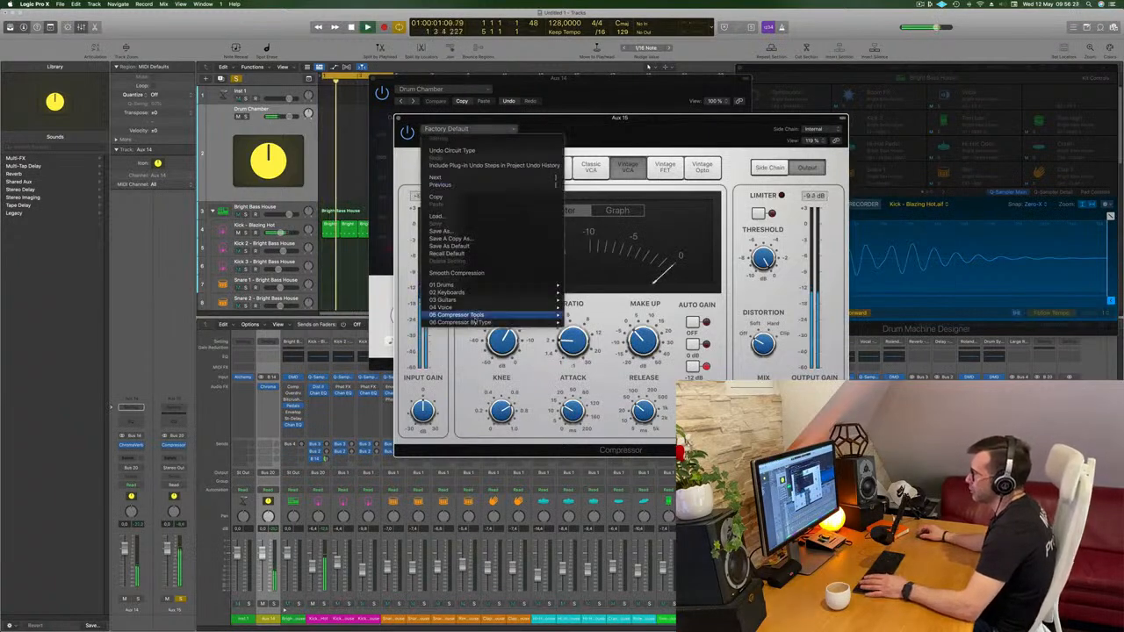
pyautogui.moveTo(492, 322)
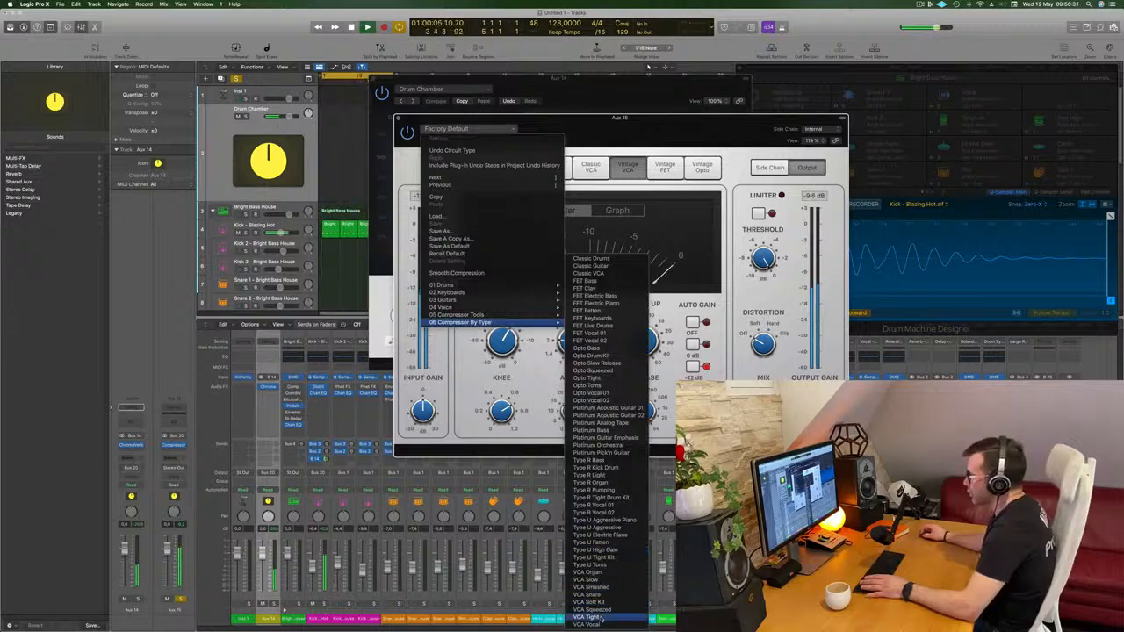
pyautogui.click(587, 580)
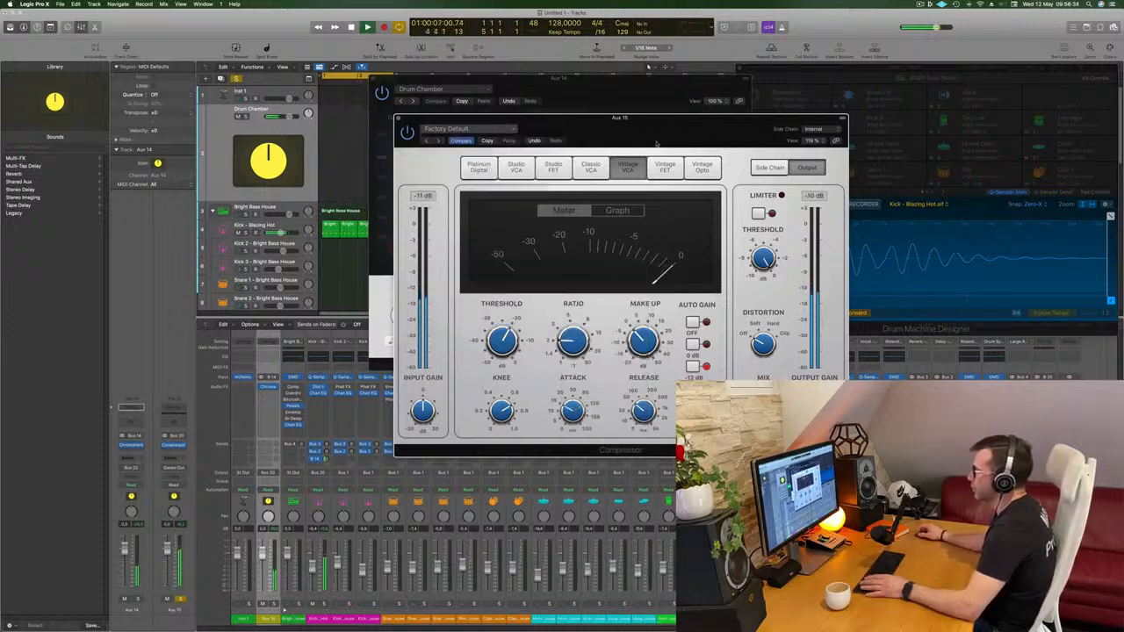
pyautogui.moveTo(650, 121); pyautogui.dragTo(754, 133)
pyautogui.moveTo(608, 350); pyautogui.dragTo(606, 360)
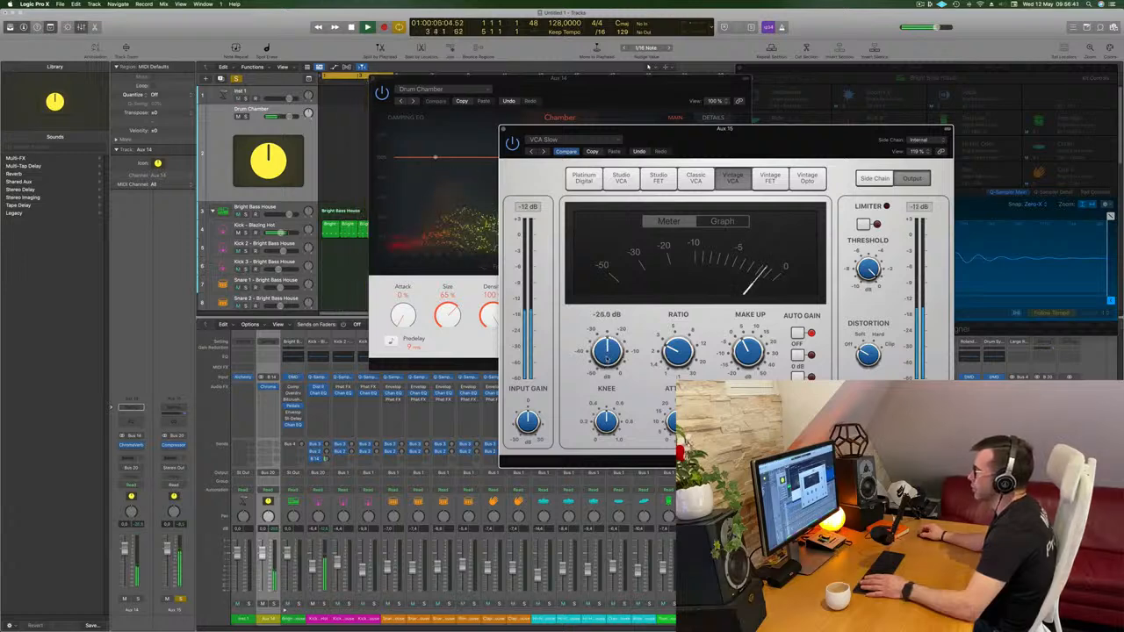
# Arrange the ChromaVerb and Compressor windows side by side and compare the sound with each effect bypassed
pyautogui.moveTo(502, 129); pyautogui.dragTo(601, 104)
pyautogui.moveTo(535, 77); pyautogui.dragTo(388, 106)
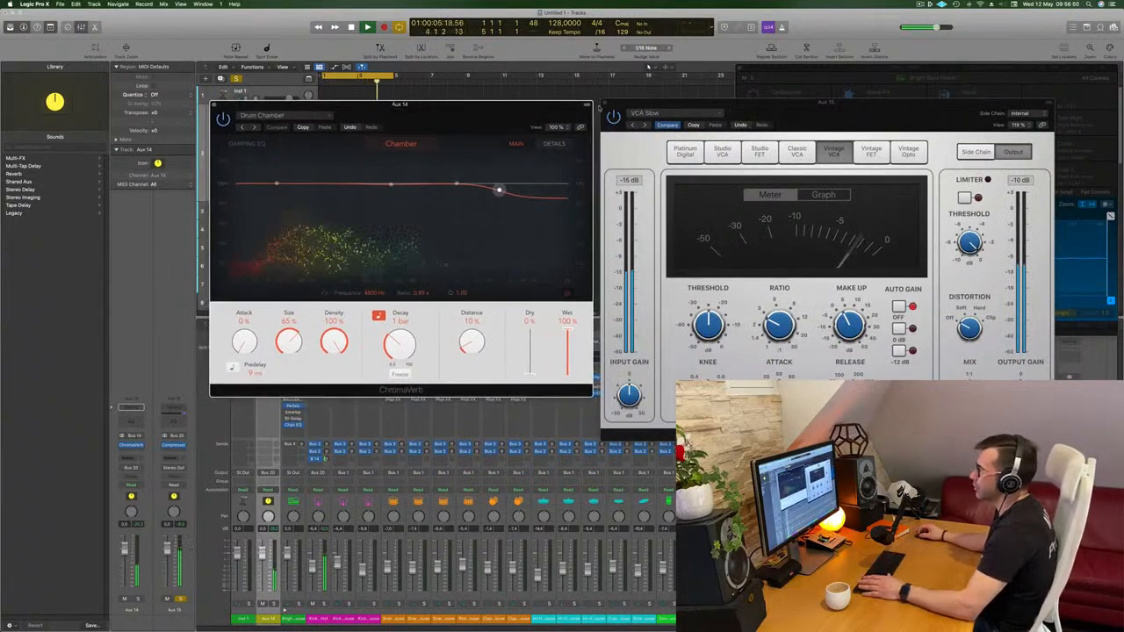
pyautogui.click(615, 119)
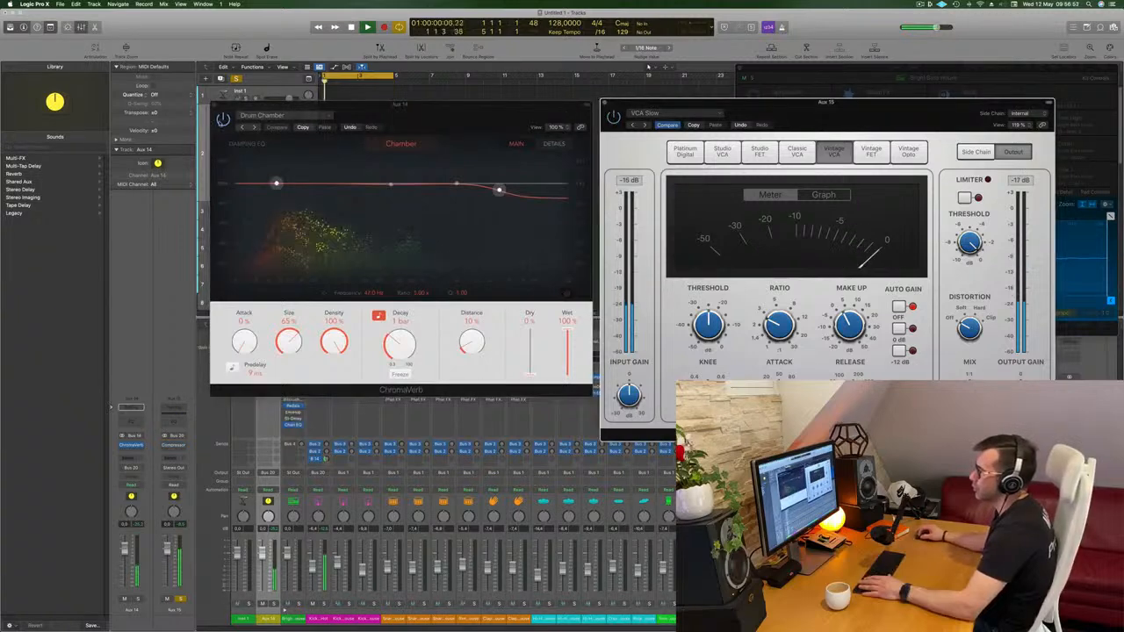
pyautogui.click(224, 121)
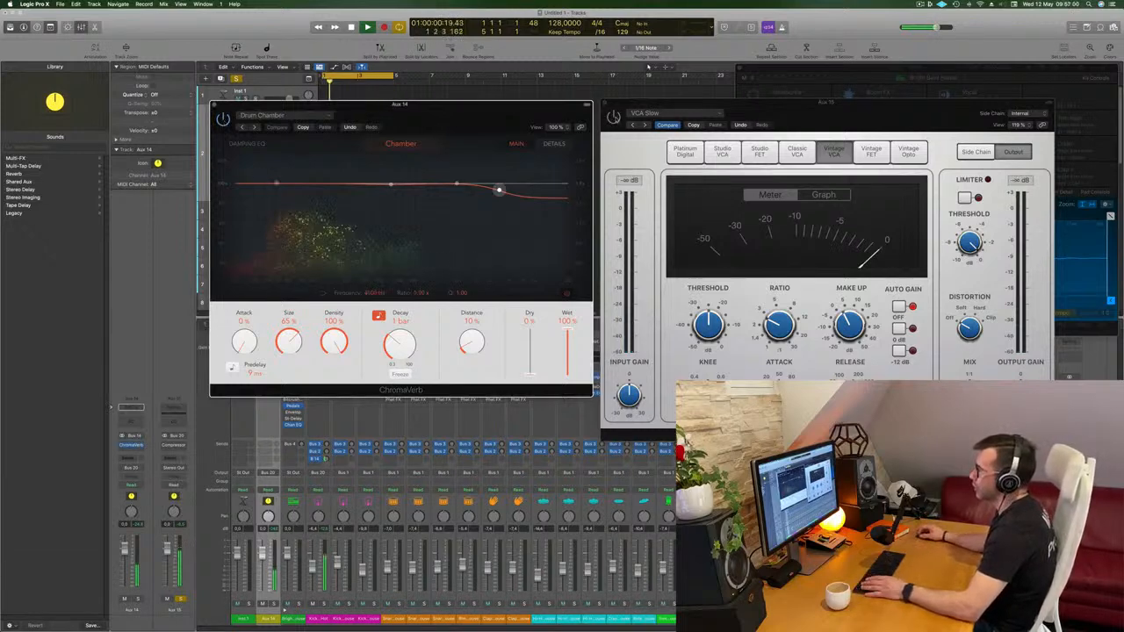
pyautogui.click(615, 118)
# Lower the compressor's threshold slightly and close the Compressor and ChromaVerb windows
pyautogui.moveTo(893, 115)
pyautogui.mouseDown()
pyautogui.moveTo(864, 129)
pyautogui.moveTo(879, 124)
pyautogui.mouseUp()
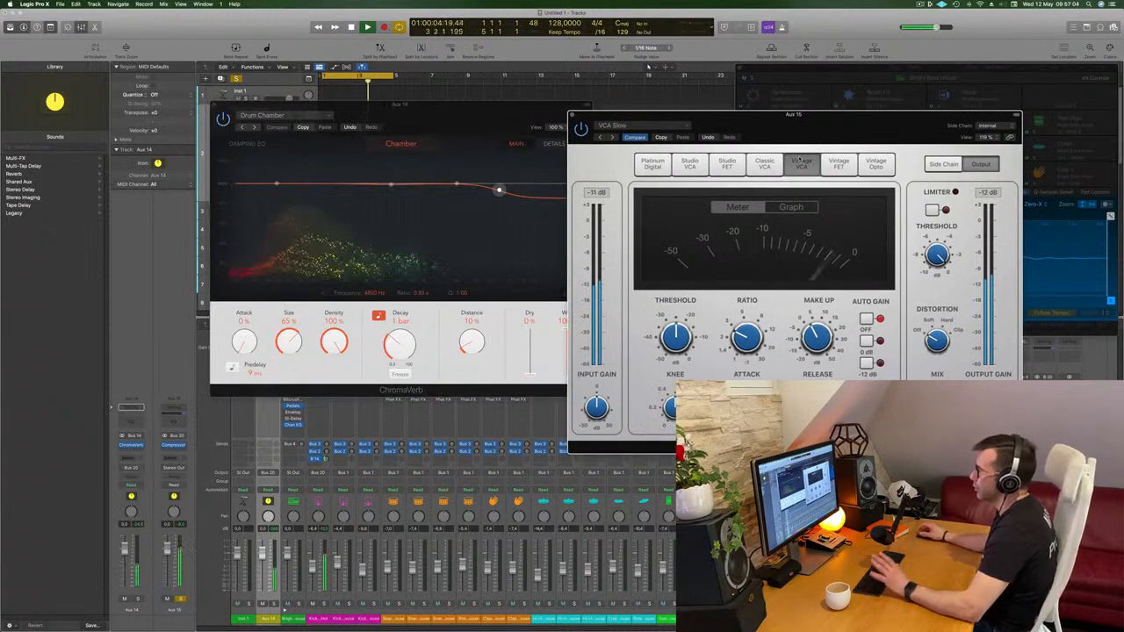
pyautogui.click(681, 347)
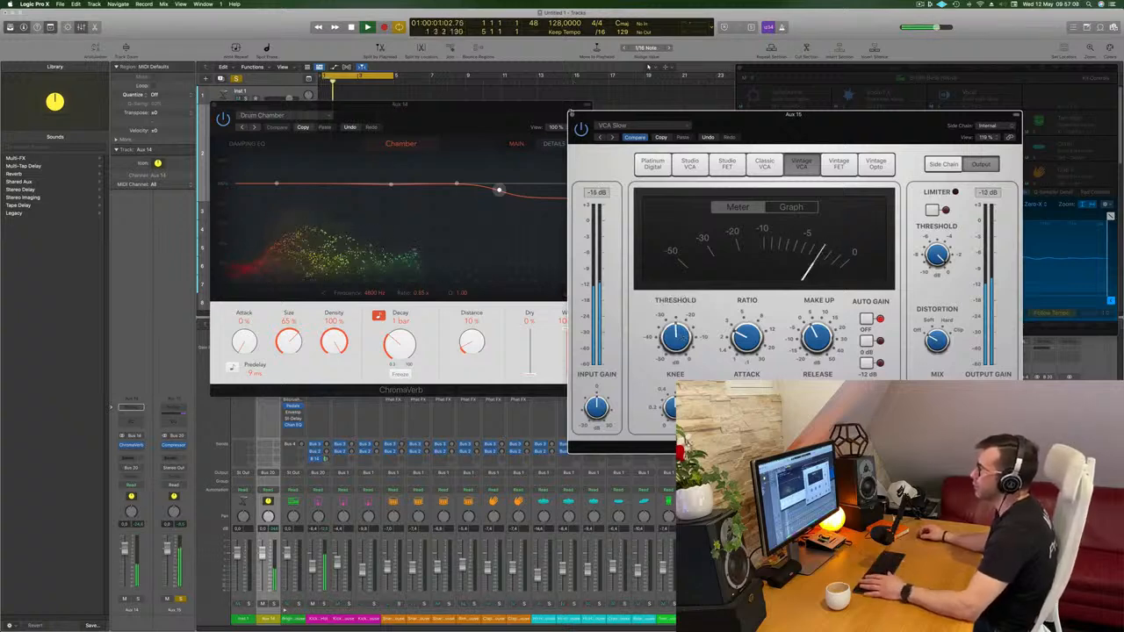
pyautogui.press('super+w')
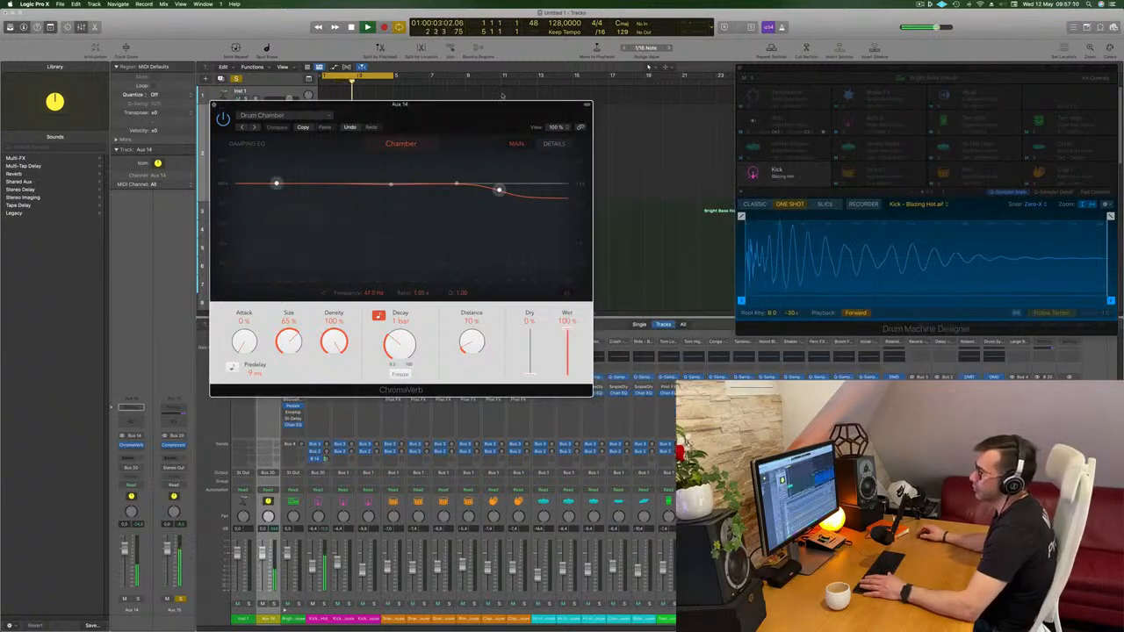
pyautogui.click(213, 105)
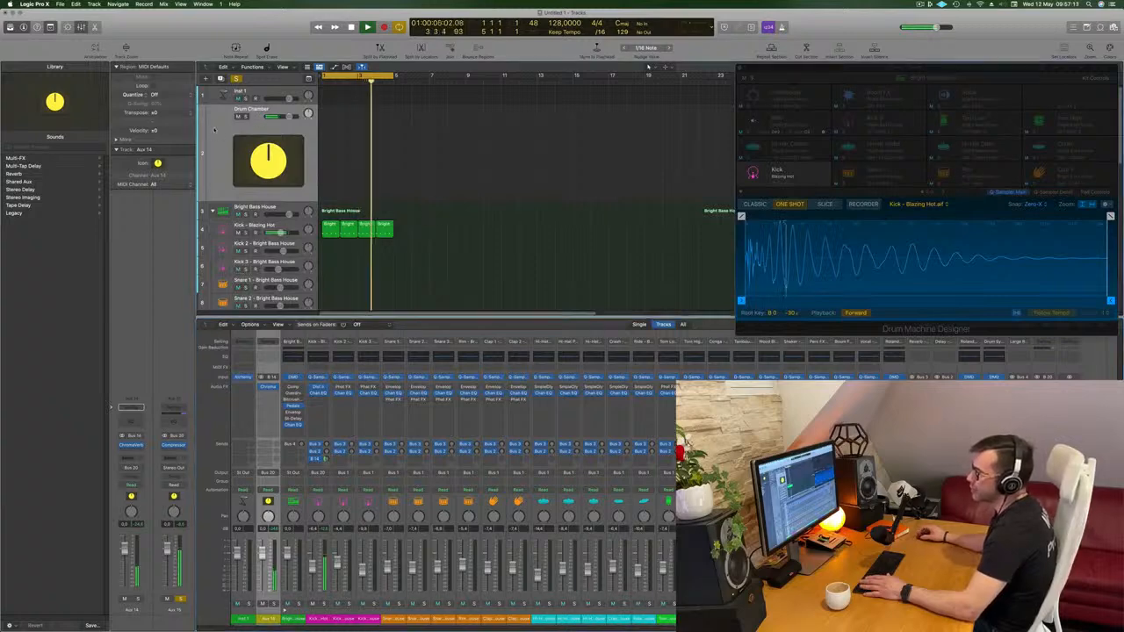
# Duplicate the Bright Bass House drum machine track stack
pyautogui.click(263, 208)
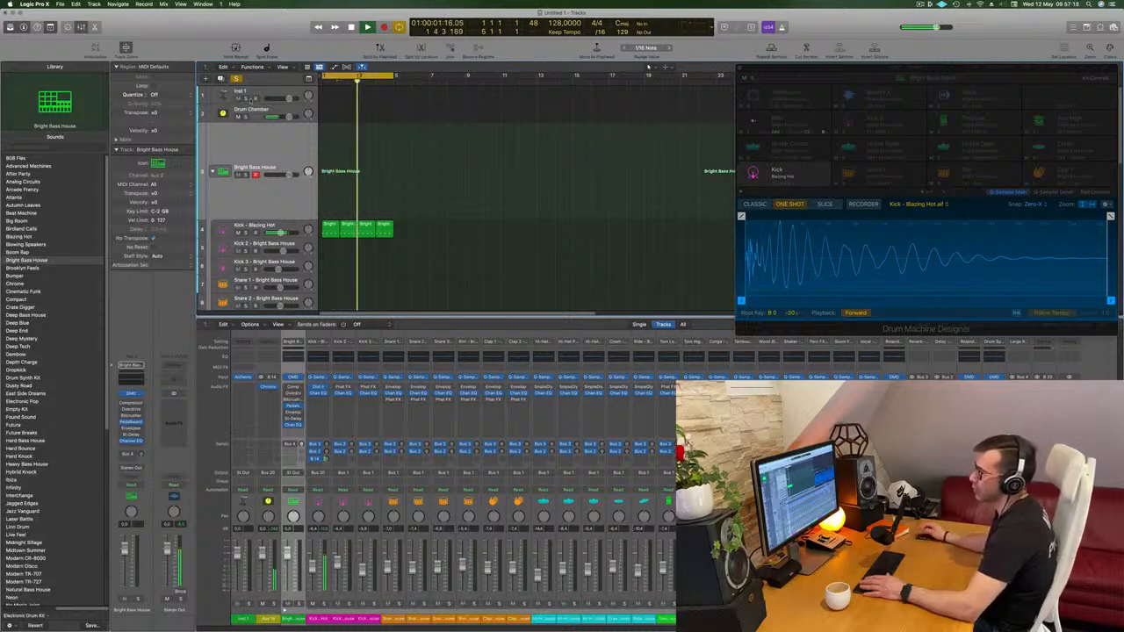
pyautogui.scroll(-5, 254, 124)
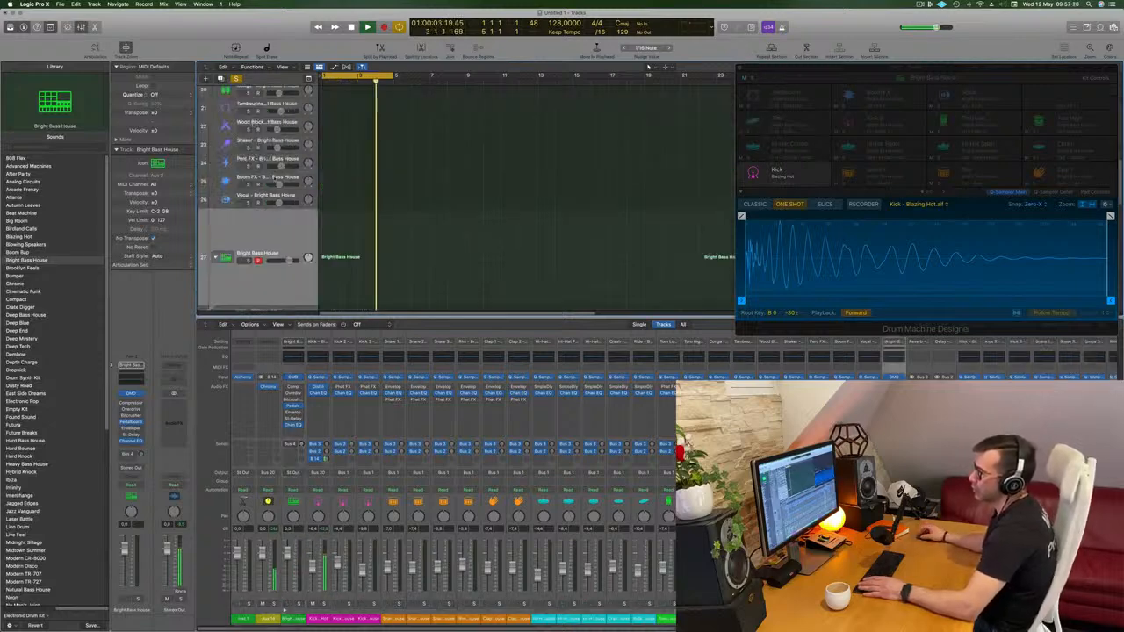
pyautogui.scroll(3, 253, 123)
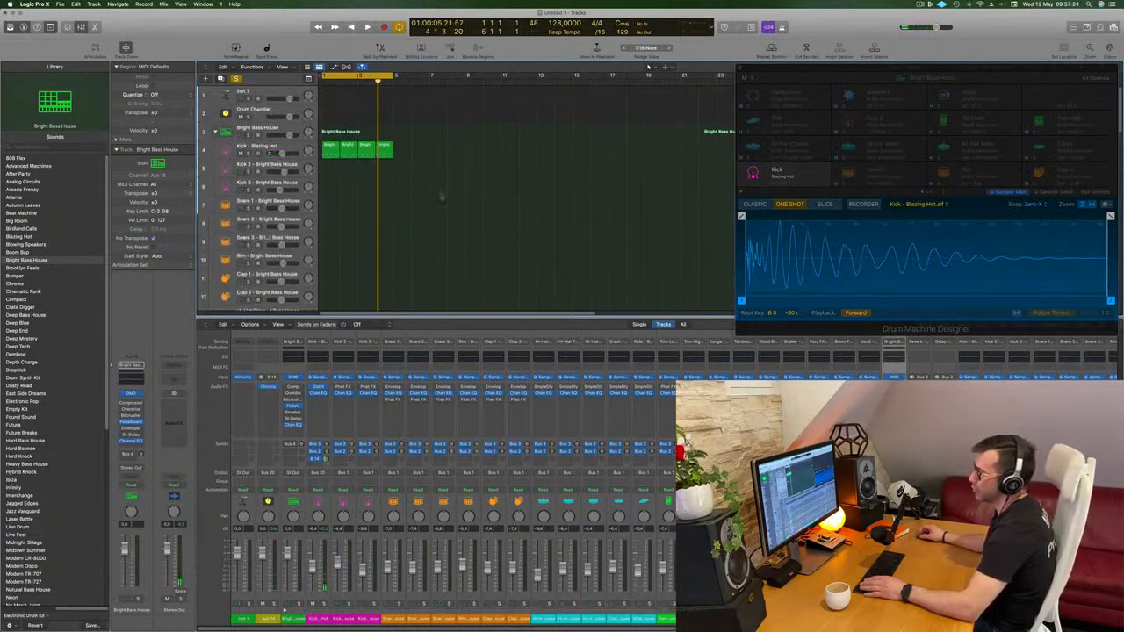
pyautogui.press('super+d')
# Try to copy the four kick regions from the original Bright Bass House track onto the duplicated drum machine stack
pyautogui.moveTo(423, 137); pyautogui.dragTo(335, 172)
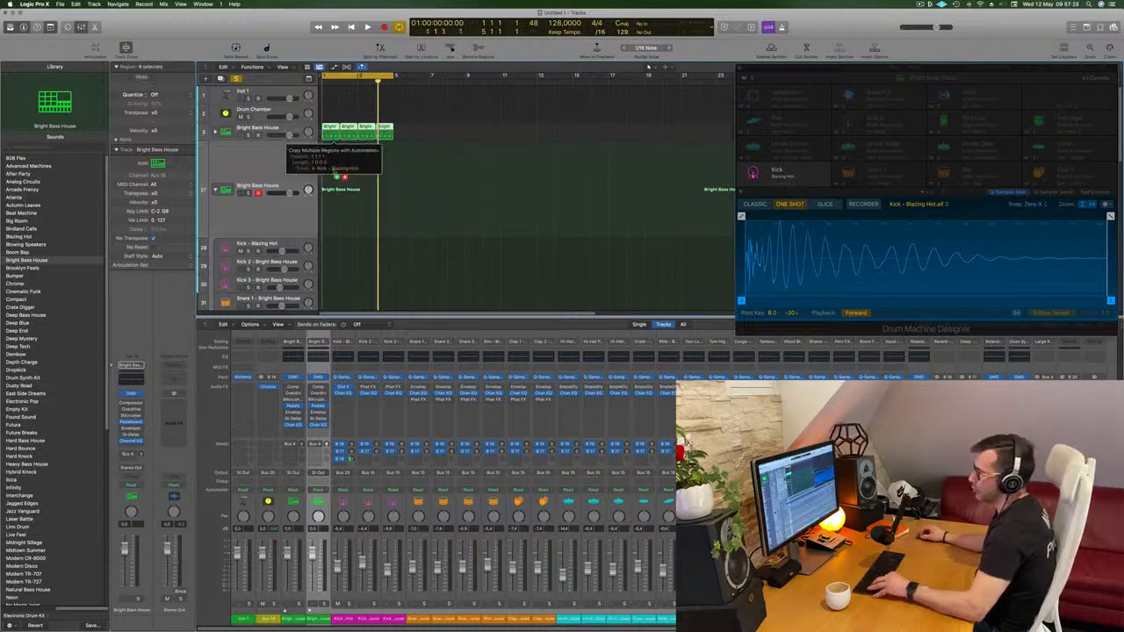
pyautogui.moveTo(334, 261); pyautogui.dragTo(325, 131)
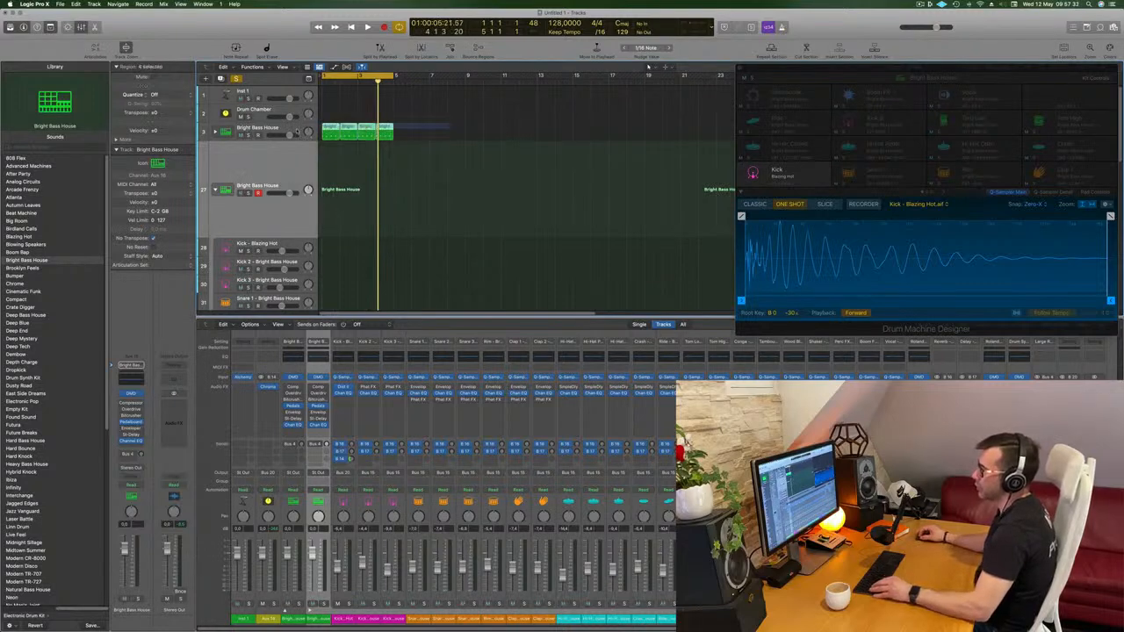
pyautogui.moveTo(327, 143); pyautogui.dragTo(351, 132)
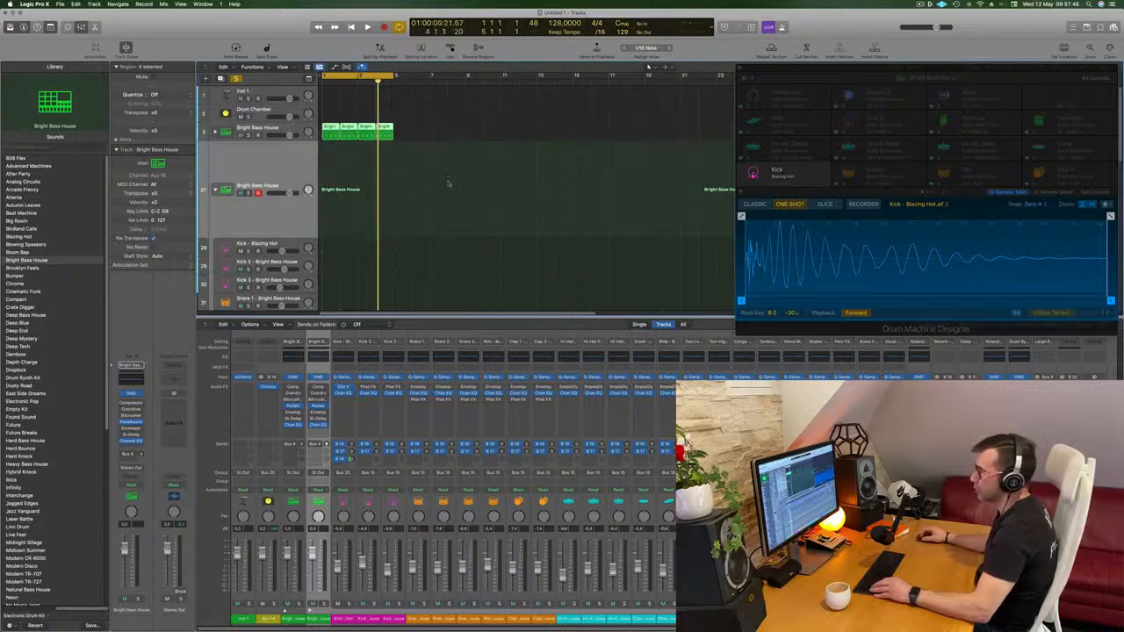
pyautogui.scroll(-8, 448, 183)
pyautogui.click(443, 108)
pyautogui.moveTo(329, 109); pyautogui.dragTo(329, 140)
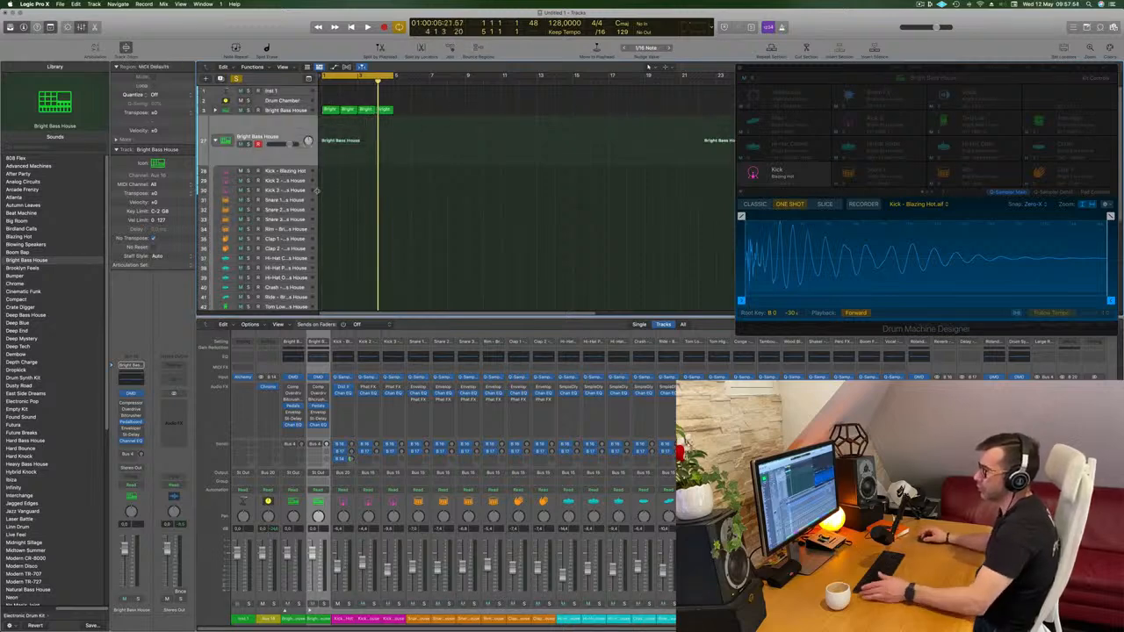
# Try to copy the first kick region onto the Kick - Blazing Hot track inside the duplicated stack
pyautogui.click(277, 171)
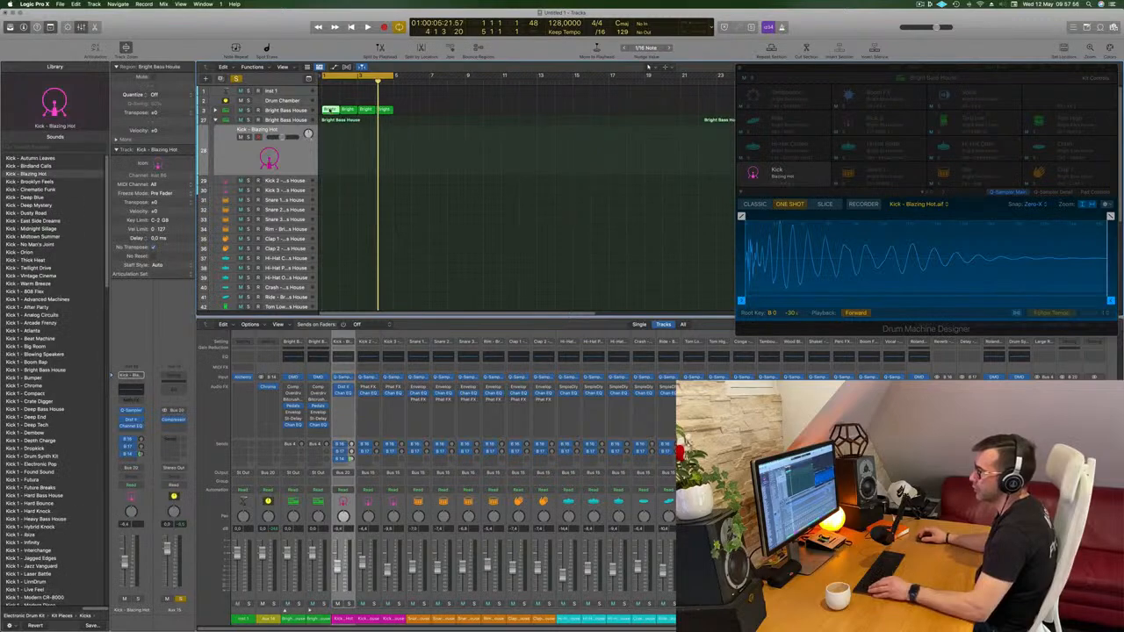
pyautogui.moveTo(326, 120); pyautogui.dragTo(328, 160)
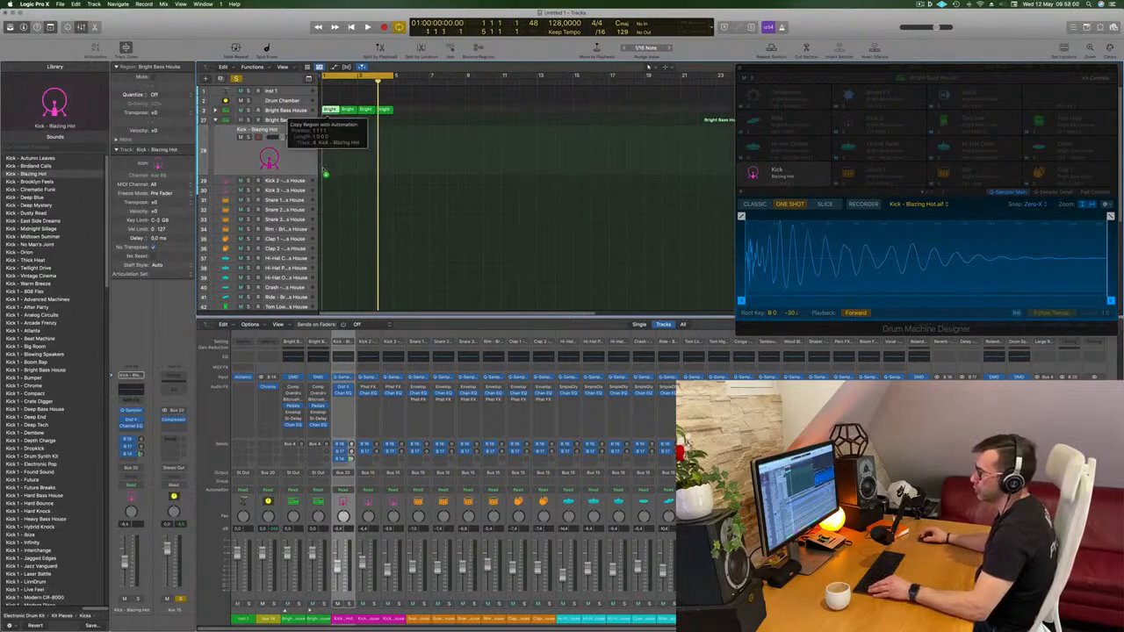
pyautogui.moveTo(325, 173); pyautogui.dragTo(322, 168)
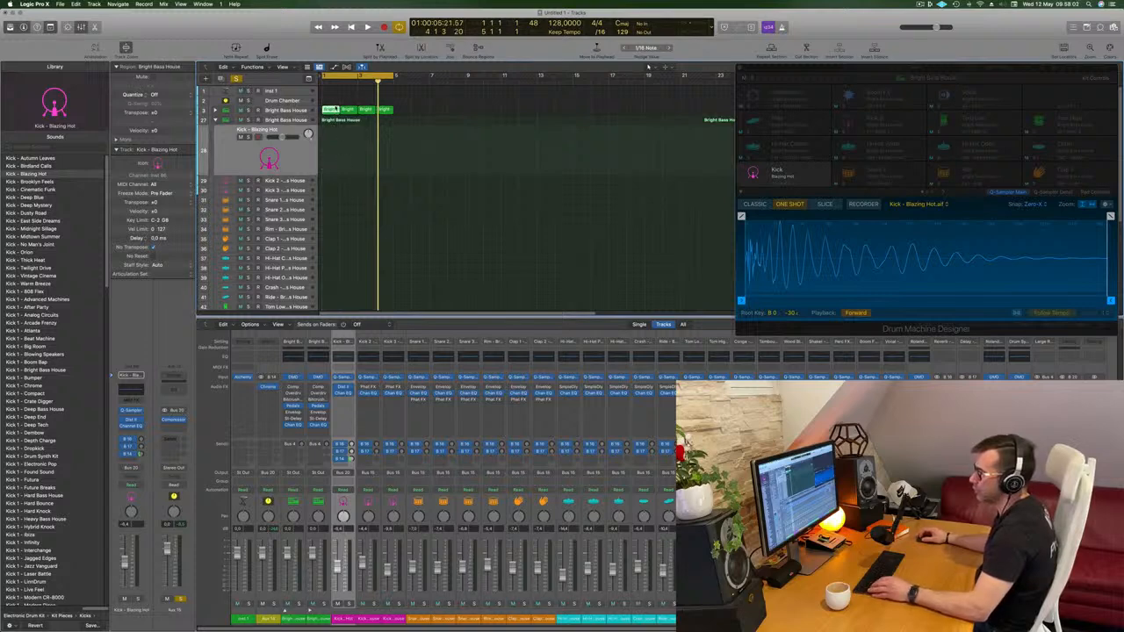
pyautogui.moveTo(401, 106); pyautogui.dragTo(324, 182)
pyautogui.click(290, 180)
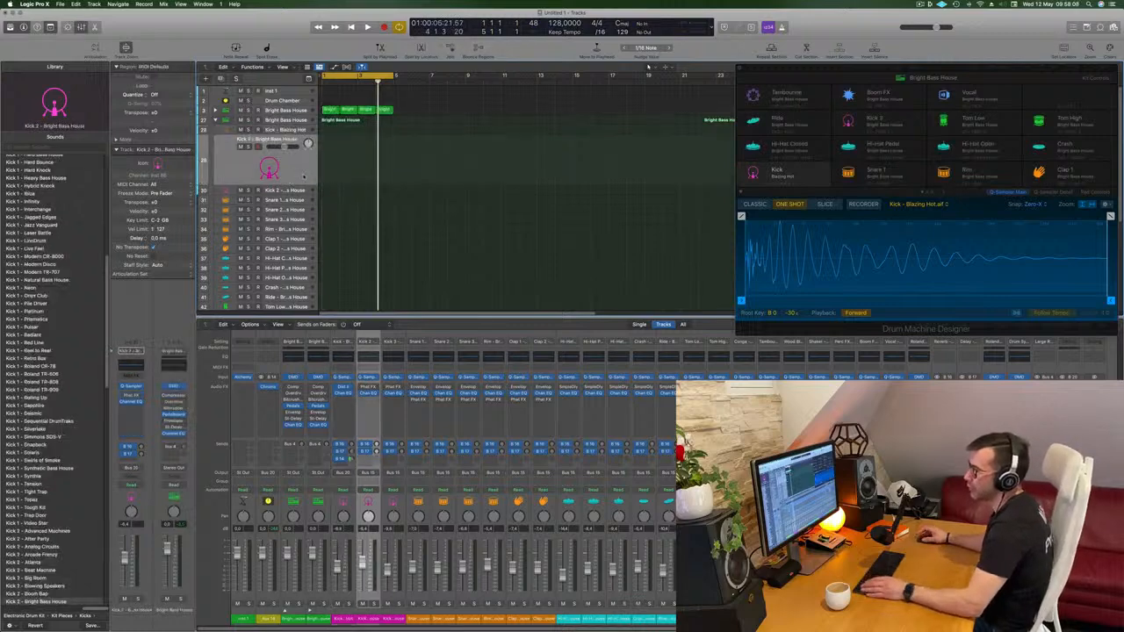
# Open Musical Typing for the duplicated stack's Kick - Blazing Hot track and audition the kick sound
pyautogui.press('space')
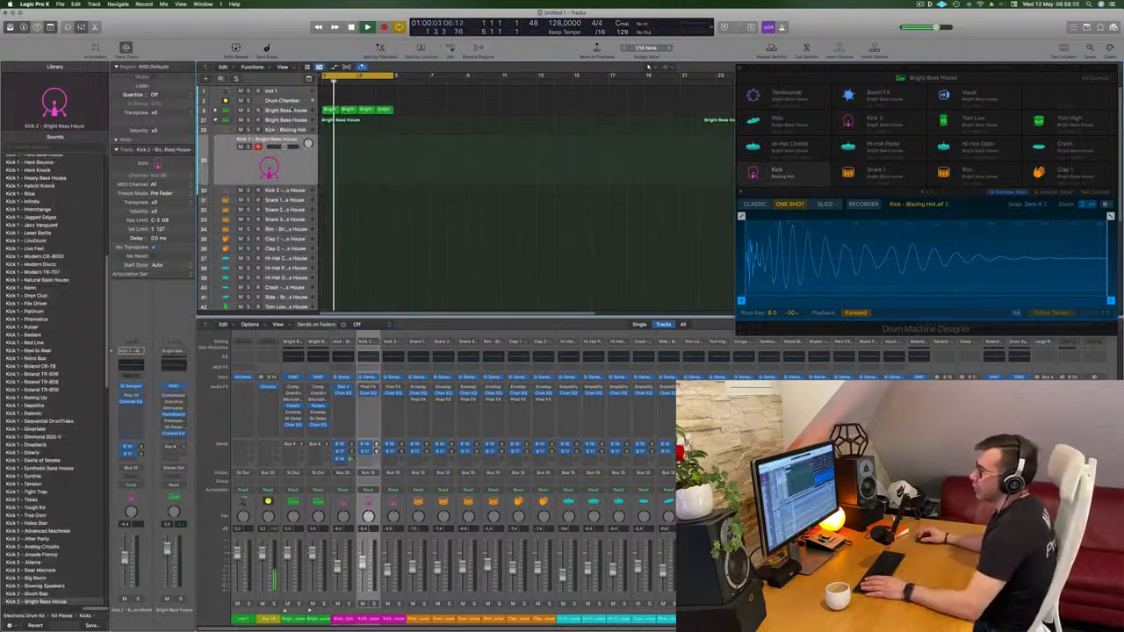
pyautogui.click(291, 110)
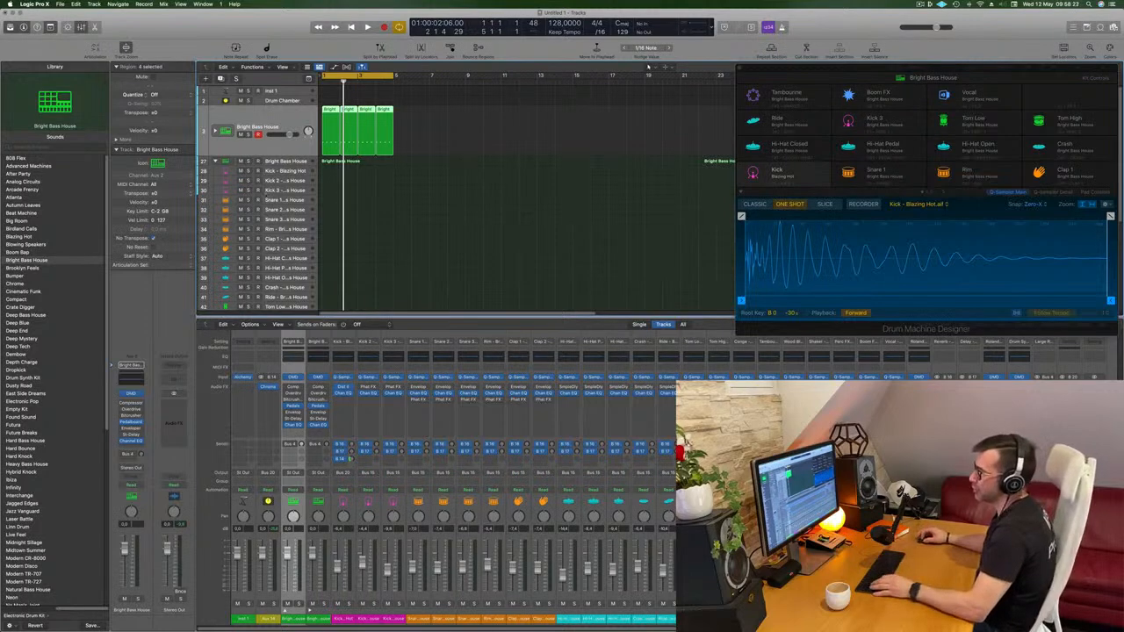
pyautogui.press('Down')
pyautogui.press('super+k')
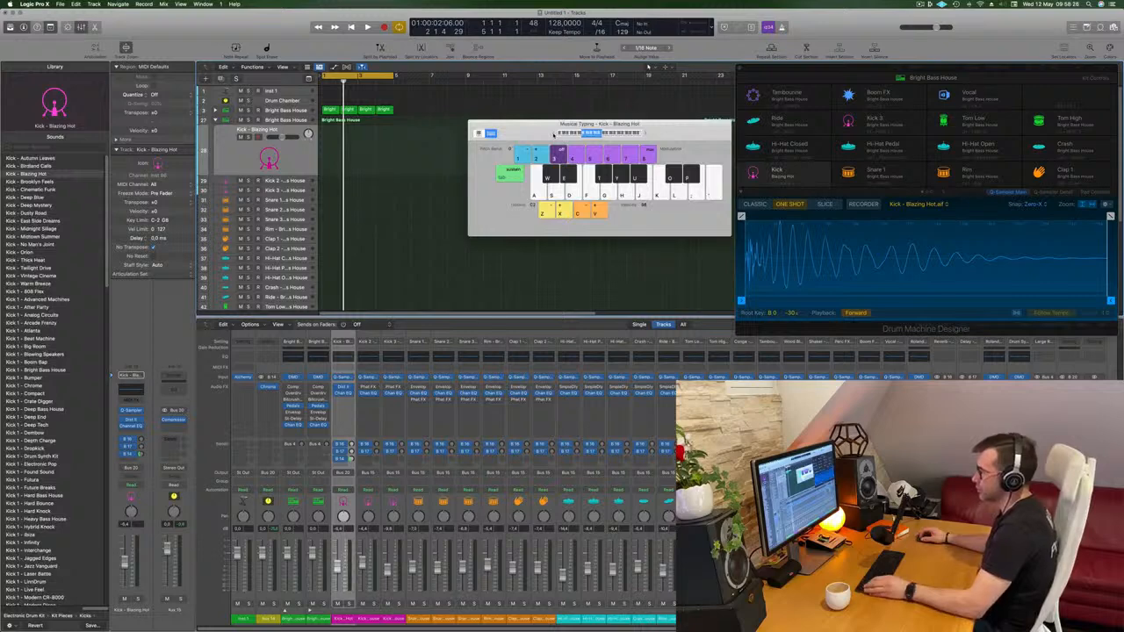
pyautogui.press('a')
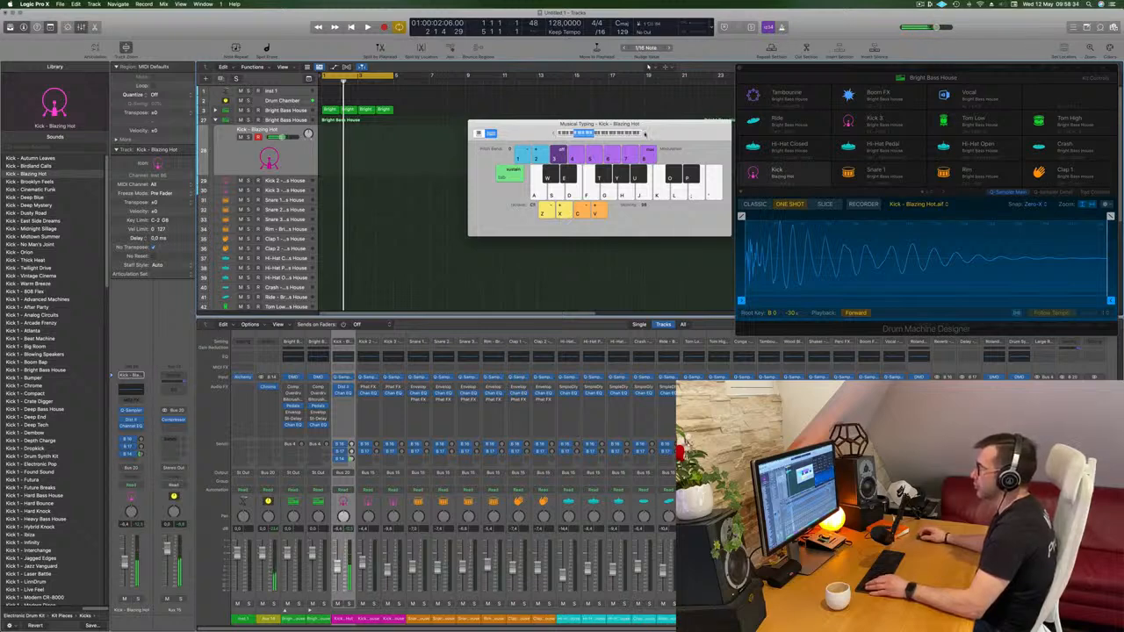
pyautogui.press('a')
pyautogui.press('a')
# Record a one-bar pattern of four kicks on the duplicate's Kick - Blazing Hot track and mute the original drum machine
pyautogui.press('r')
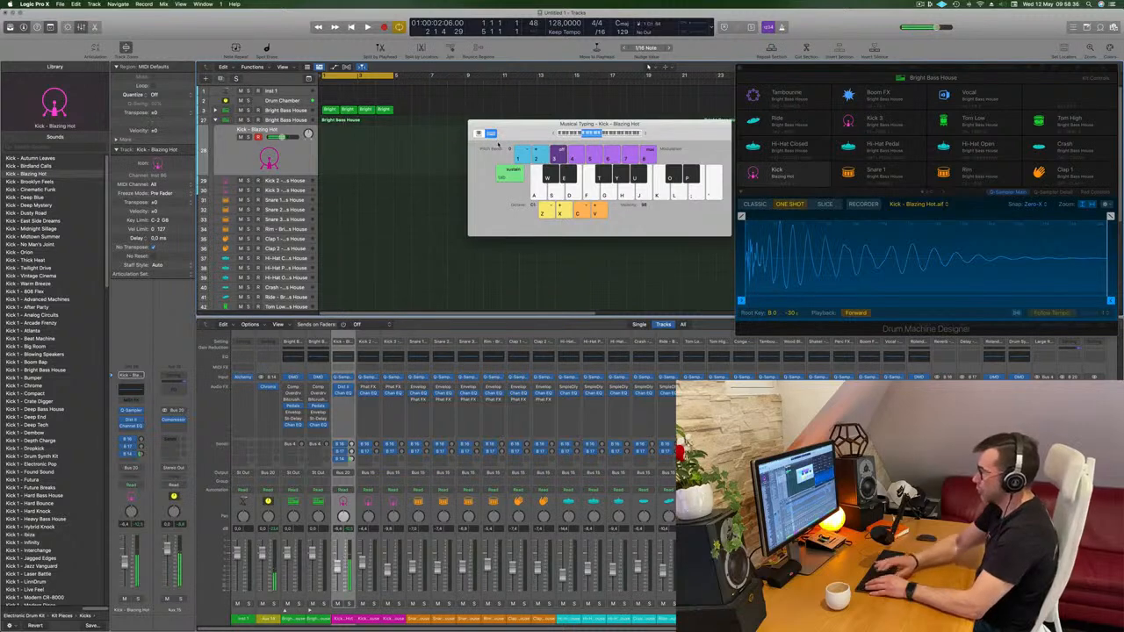
pyautogui.press('a')
pyautogui.press('a')
pyautogui.press('a')
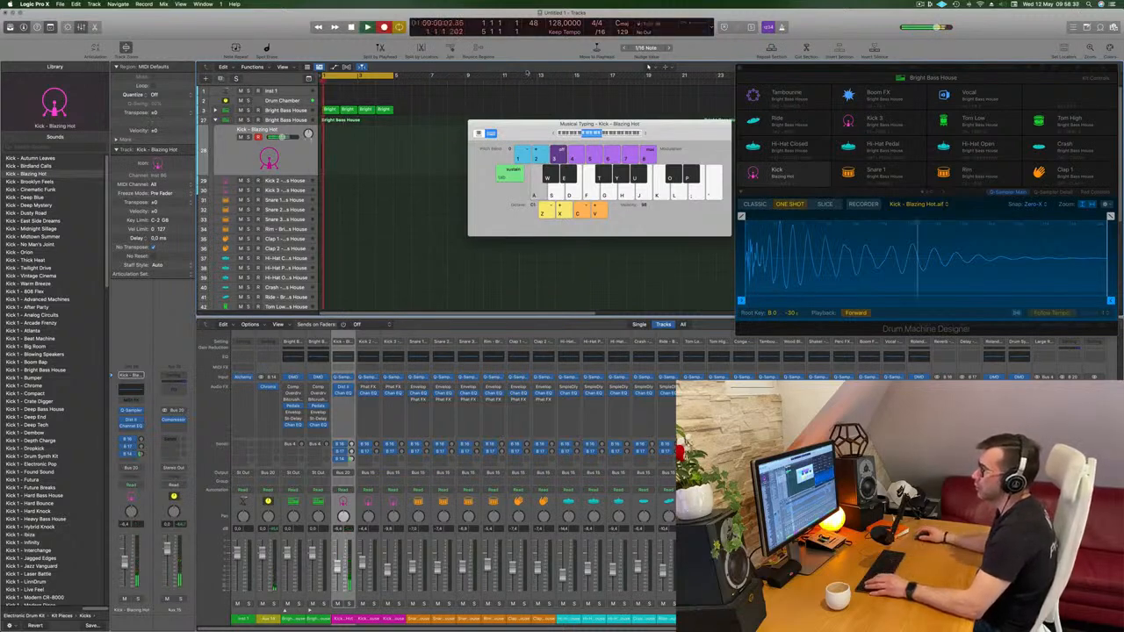
pyautogui.press('space')
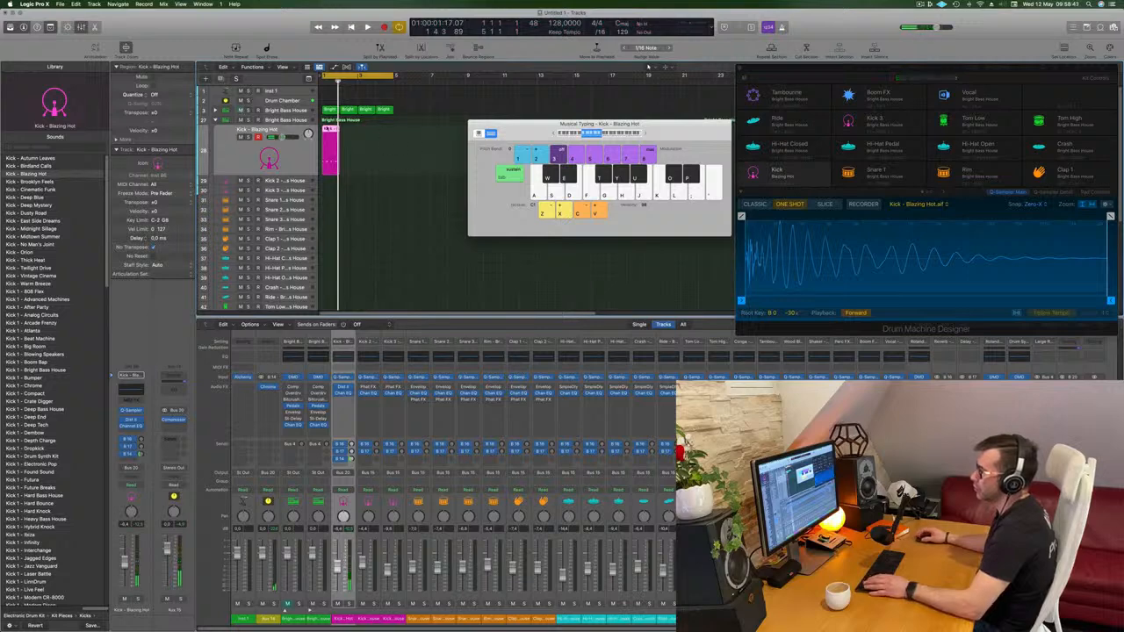
# Open the recorded kick region in the Piano Roll, select all its notes and play the pattern
pyautogui.press('p')
pyautogui.press('super+a')
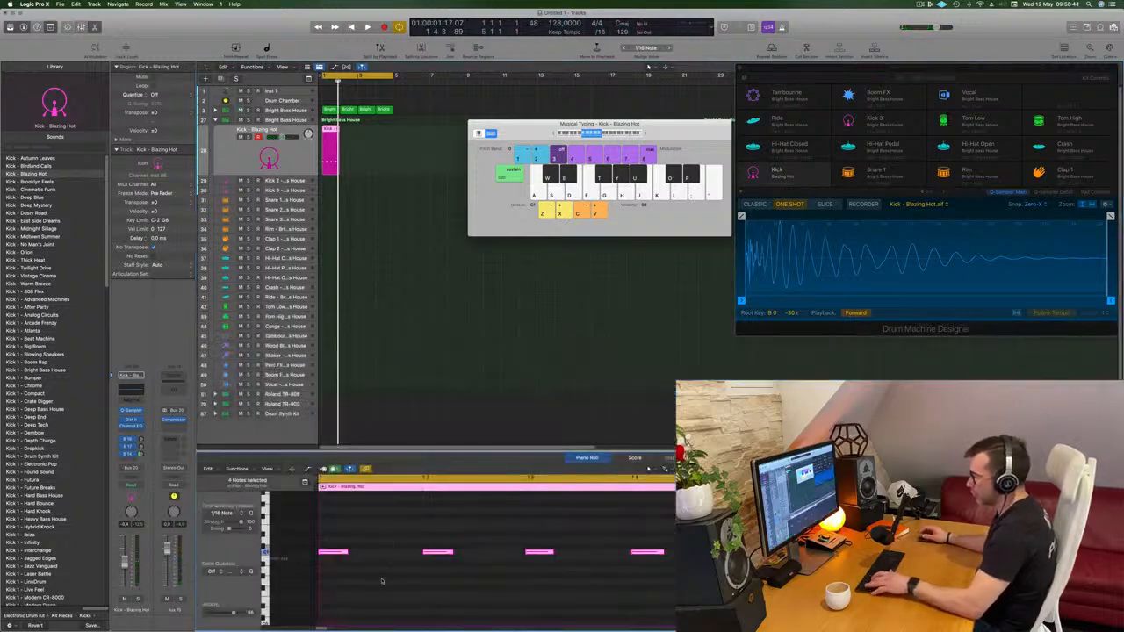
pyautogui.click(389, 573)
pyautogui.press('space')
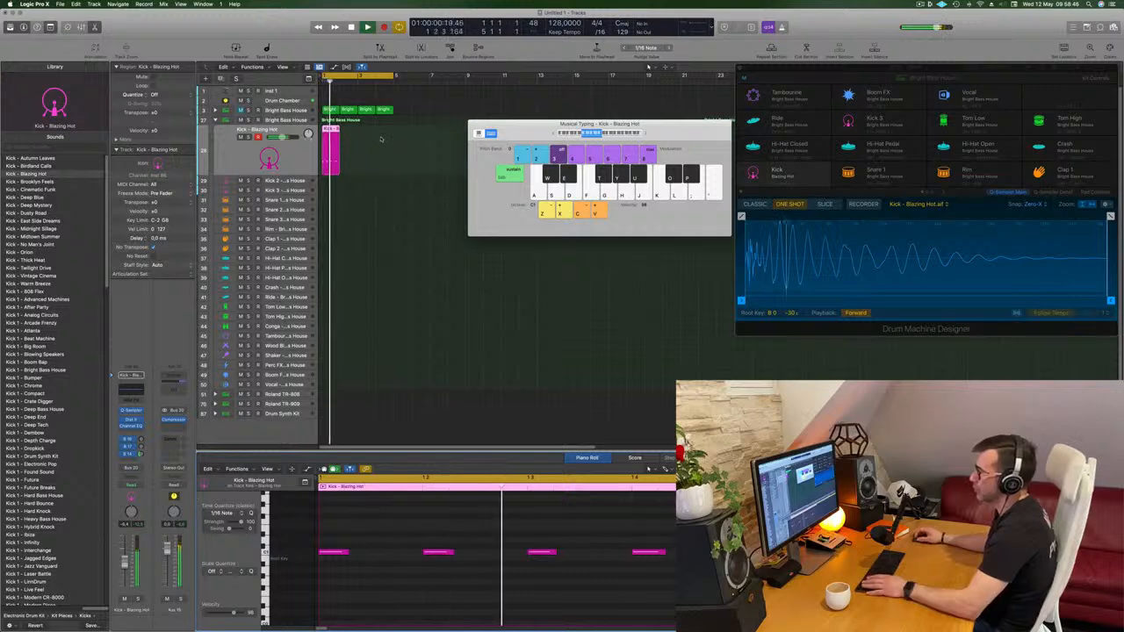
pyautogui.press('space')
# Load the Kick 3 Sub - Blowing Speakers patch on the duplicated kick track and listen to it
pyautogui.click(241, 154)
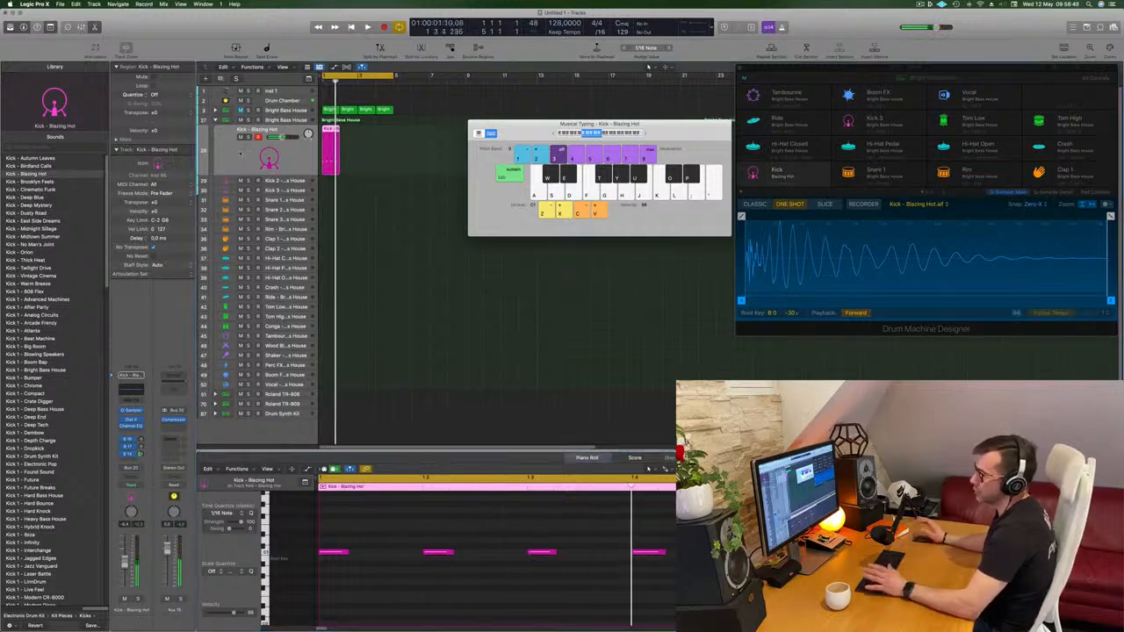
pyautogui.scroll(-20, 49, 228)
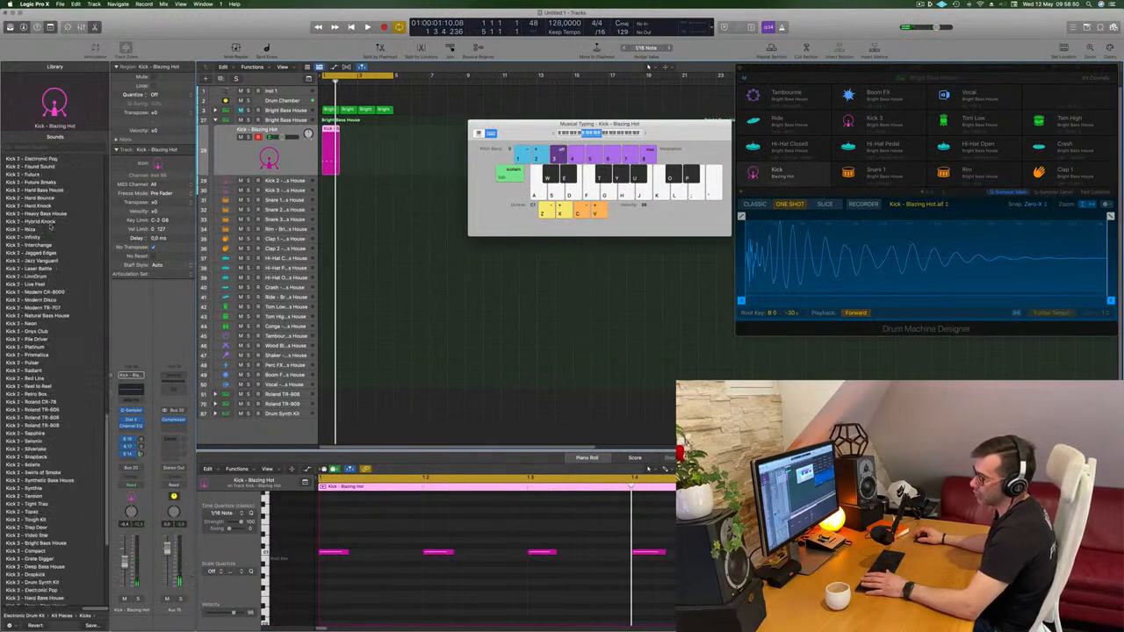
pyautogui.click(35, 468)
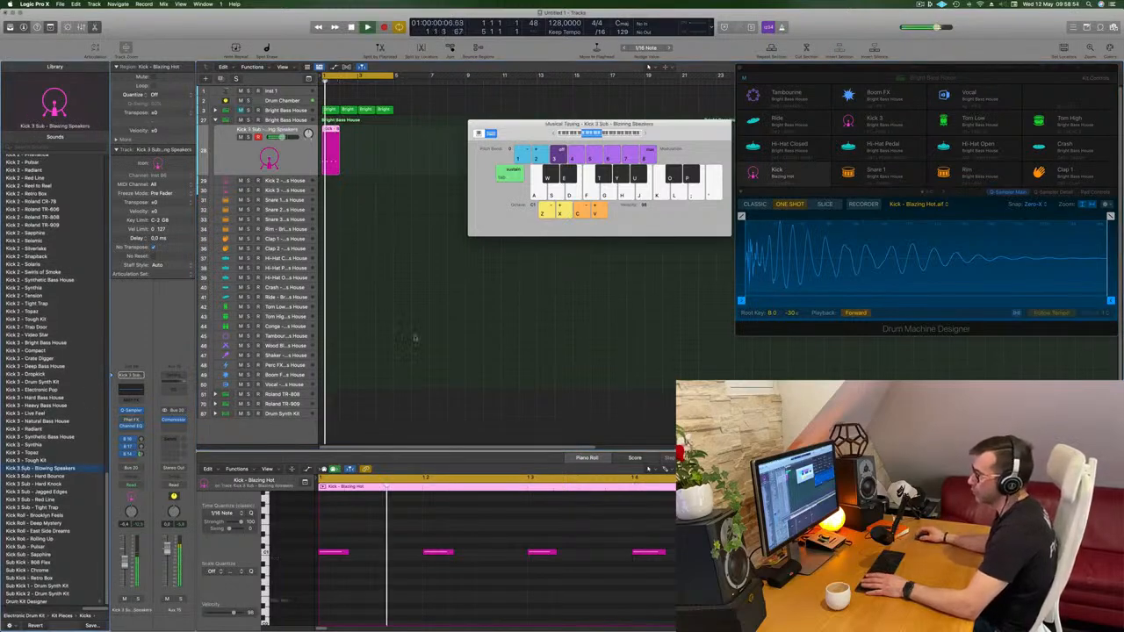
pyautogui.press('space')
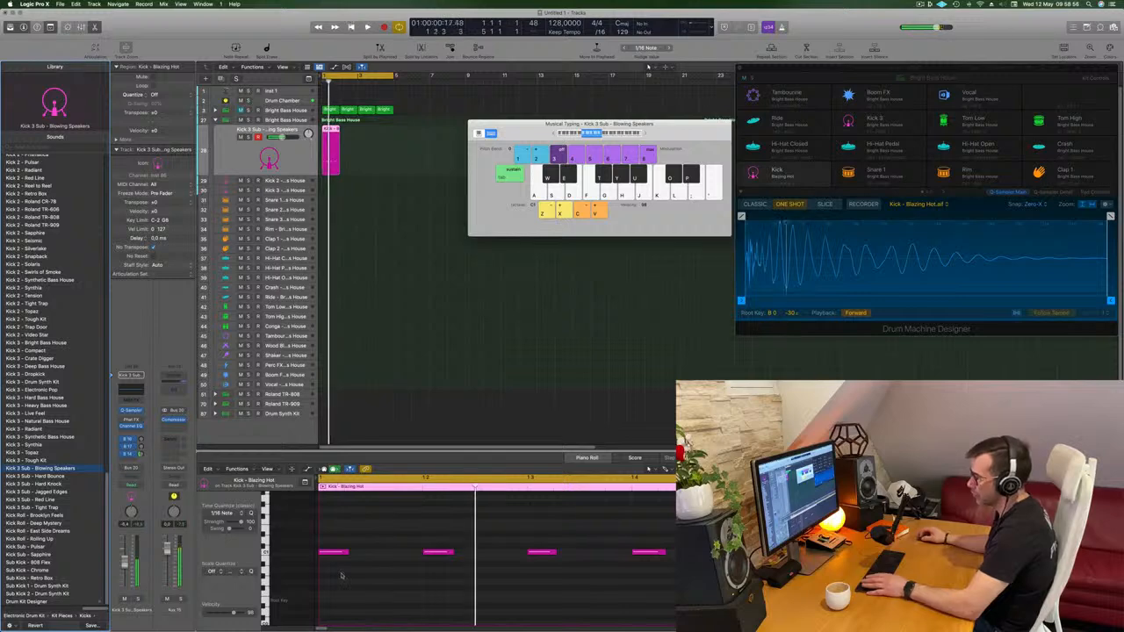
# Transpose all four notes of the sub kick region down one octave and play the result
pyautogui.click(342, 574)
pyautogui.press('super+a')
pyautogui.hotkey('alt', 'shift', 'Down')
pyautogui.hotkey('alt', 'shift', 'Up')
pyautogui.hotkey('alt', 'shift', 'Up')
pyautogui.hotkey('alt', 'shift', 'Down')
pyautogui.hotkey('alt', 'shift', 'Down')
pyautogui.press('space')
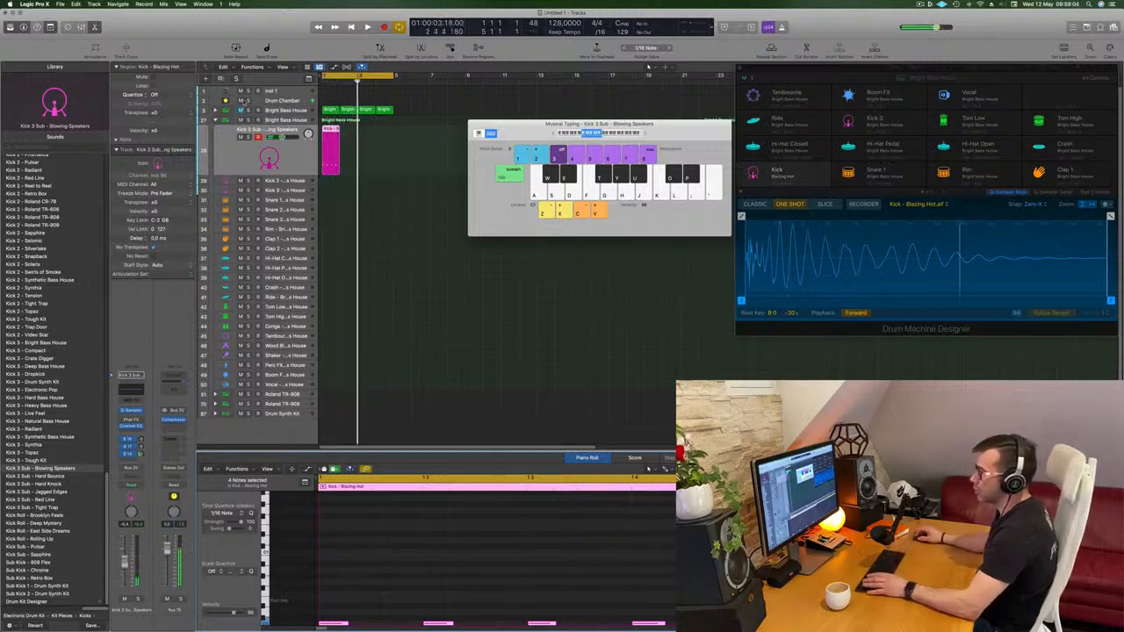
# Check the original and duplicated Bright Bass House stacks, the Drum Chamber and the sub kick track during playback
pyautogui.click(296, 114)
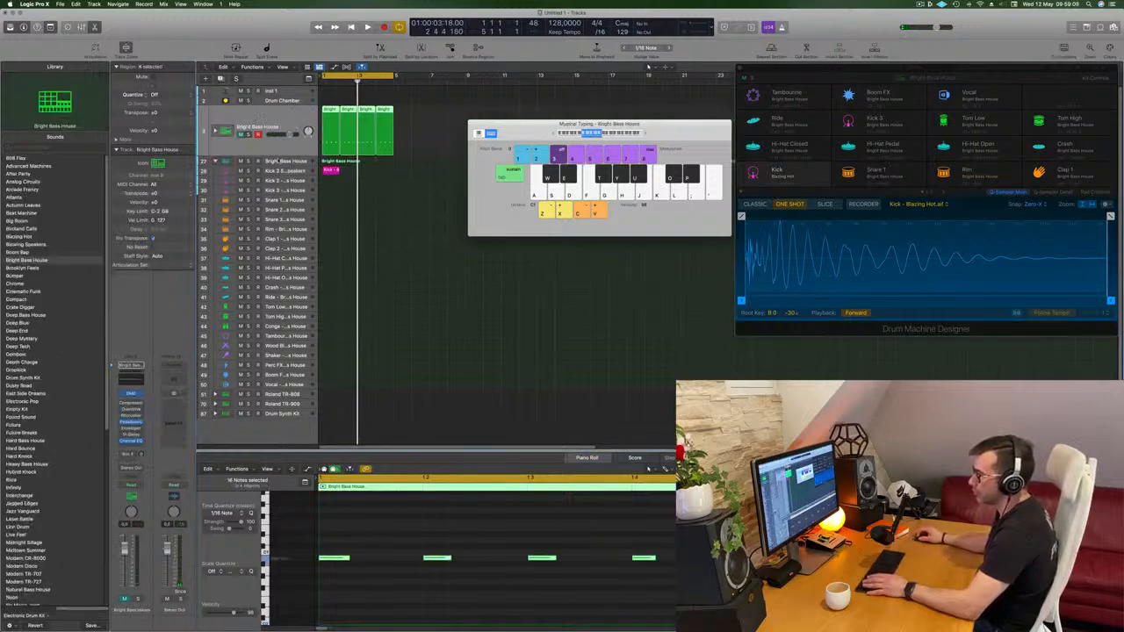
pyautogui.click(282, 161)
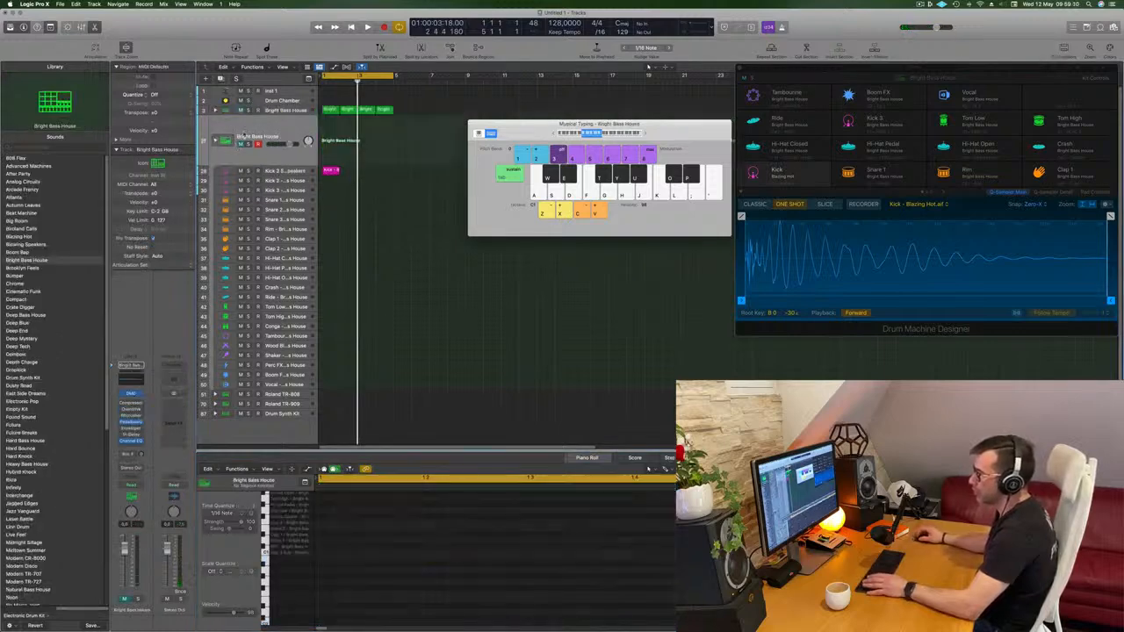
pyautogui.press('space')
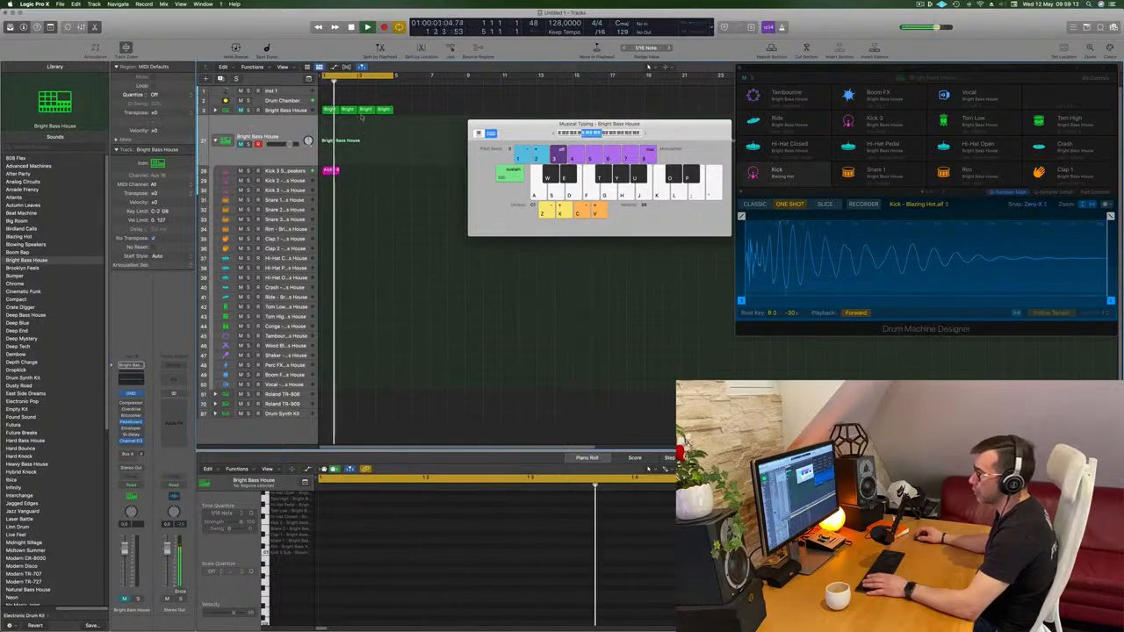
pyautogui.click(295, 100)
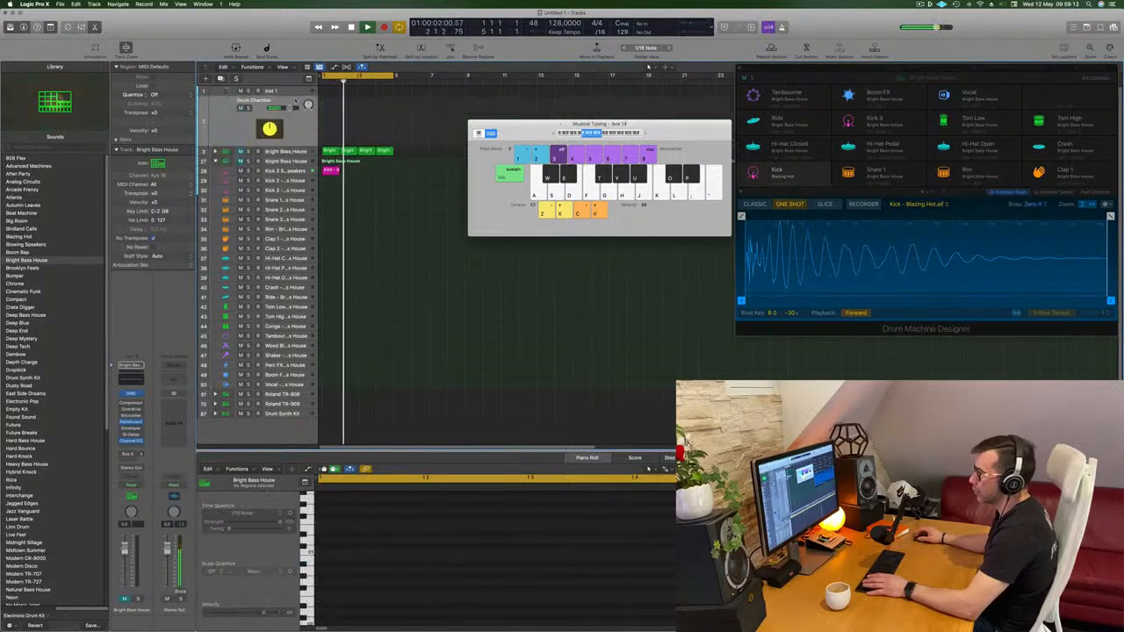
pyautogui.click(293, 171)
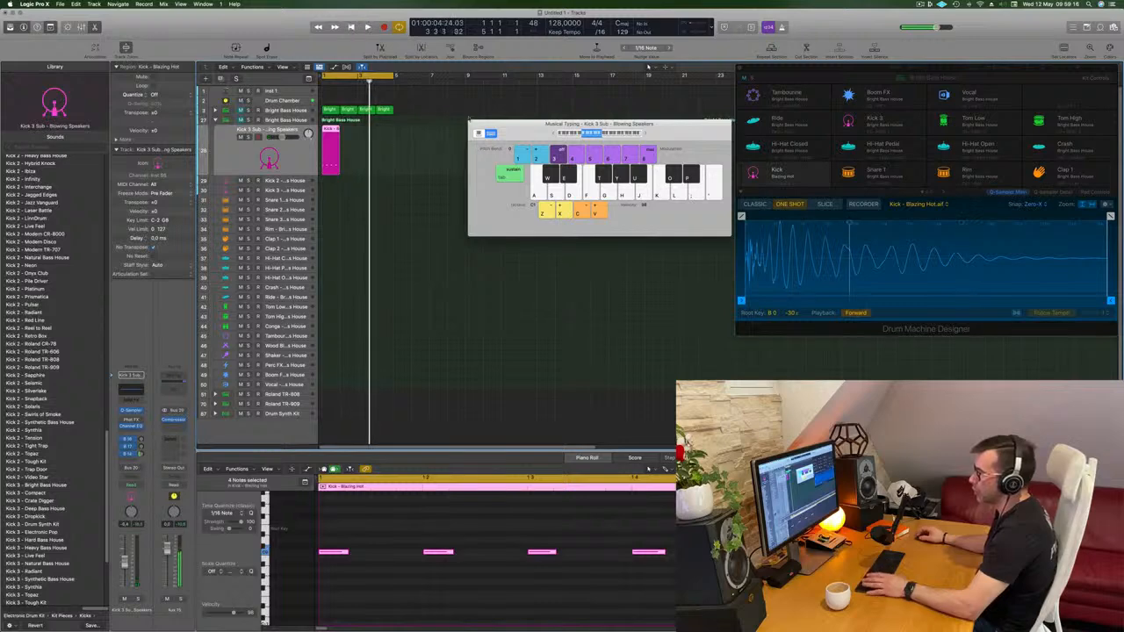
# Move the Musical Typing window clear of the arrangement and play the sub kick pattern
pyautogui.moveTo(554, 125); pyautogui.dragTo(825, 122)
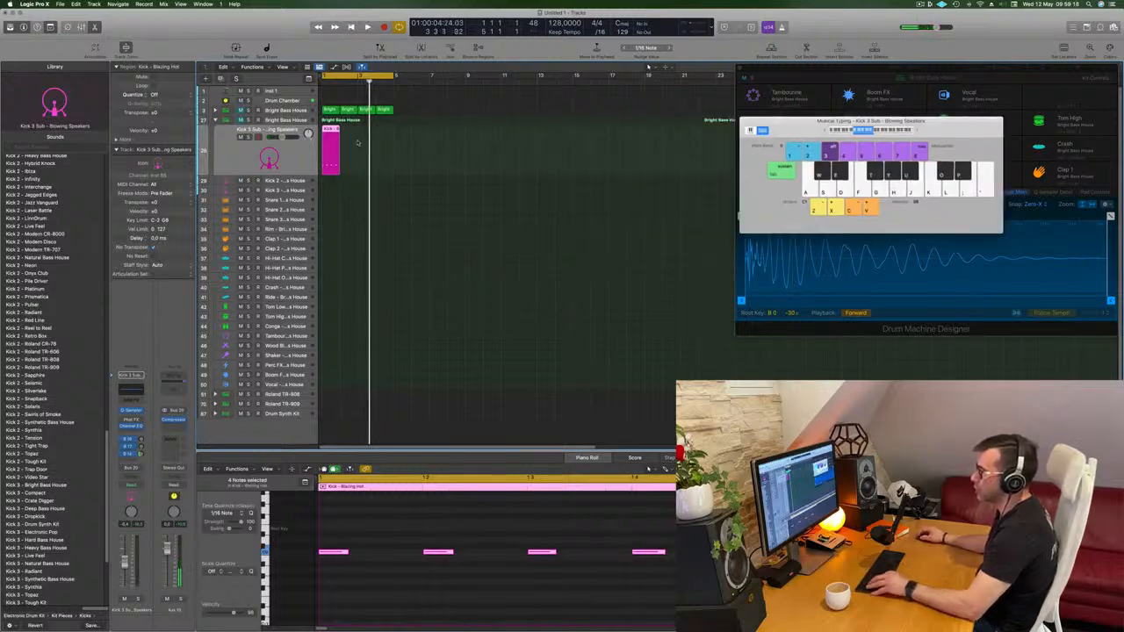
pyautogui.scroll(-5, 357, 142)
pyautogui.press('space')
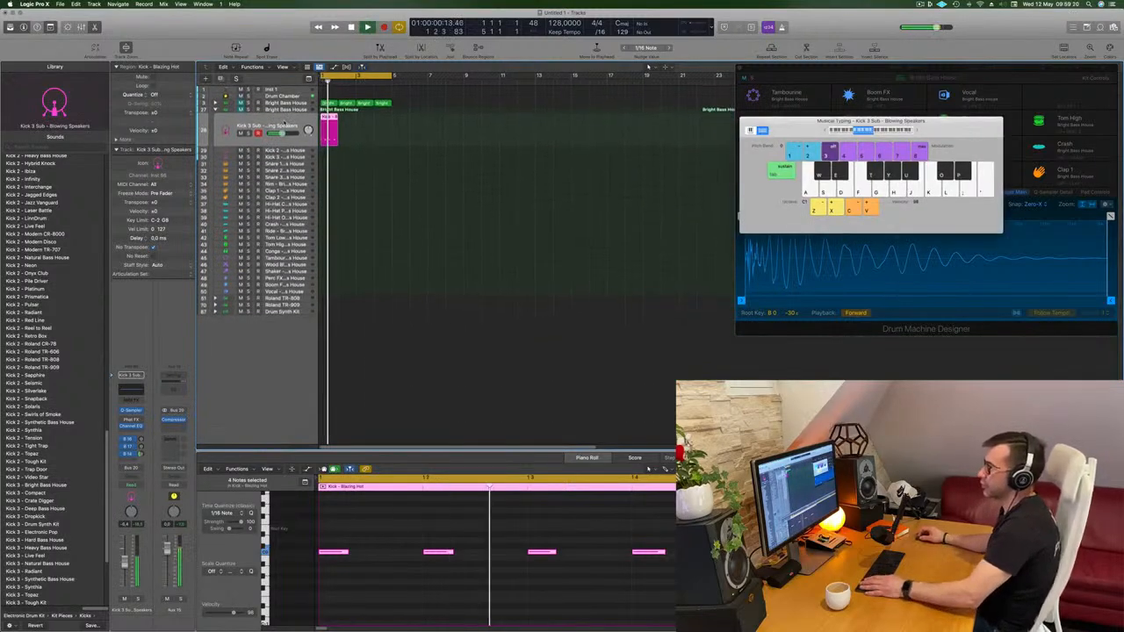
# Solo the Kick 3 Sub - Blowing Speakers track and listen to it on its own
pyautogui.click(256, 103)
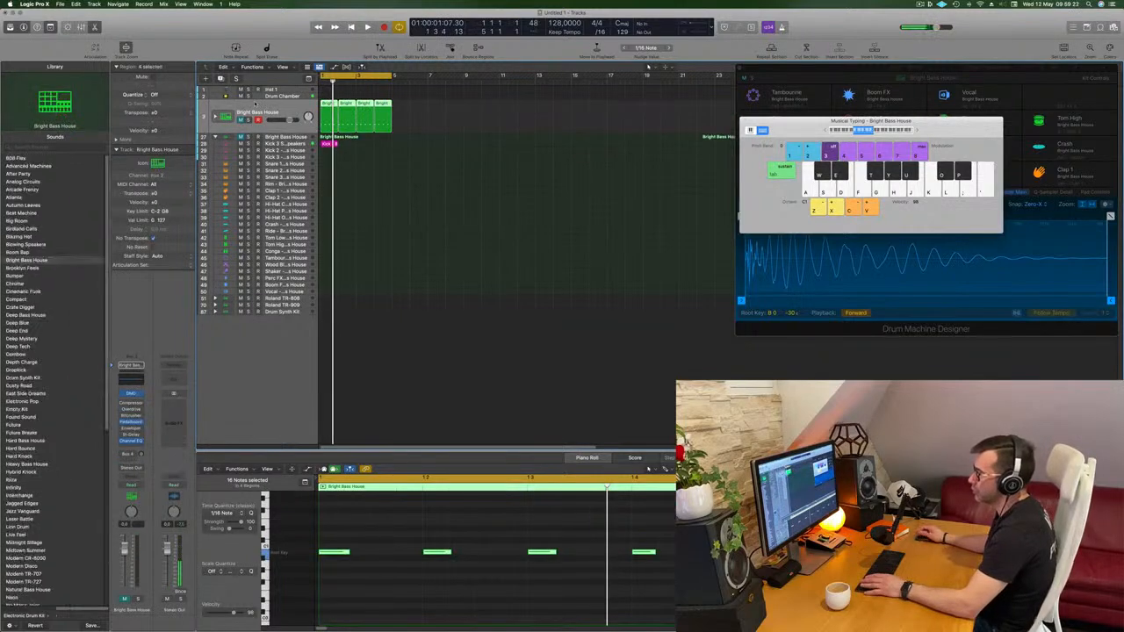
pyautogui.click(236, 78)
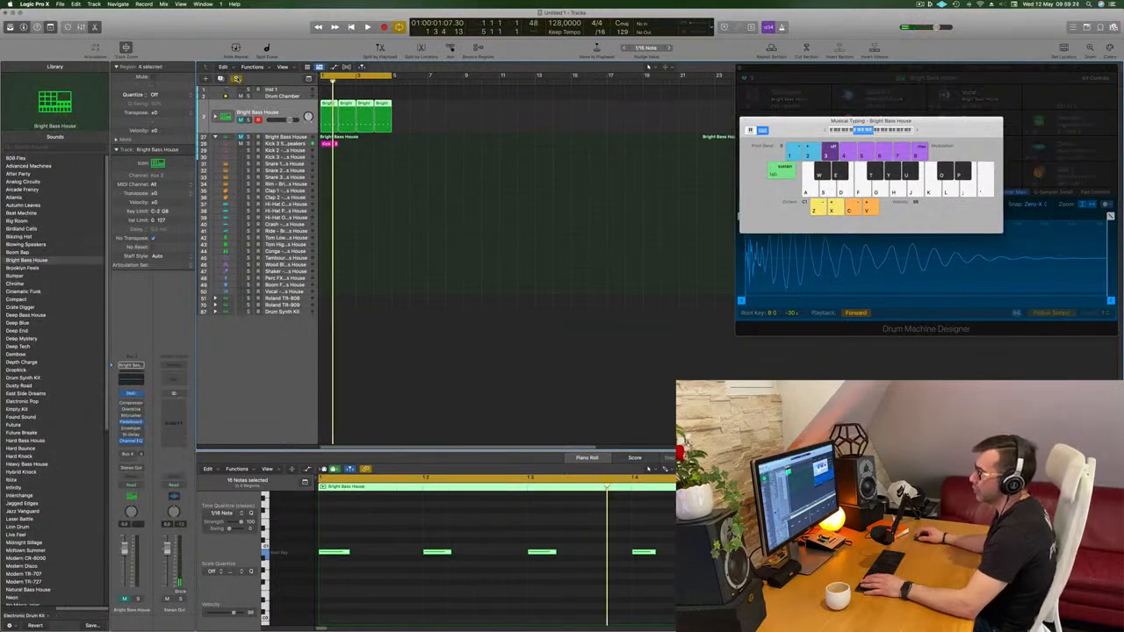
pyautogui.press('space')
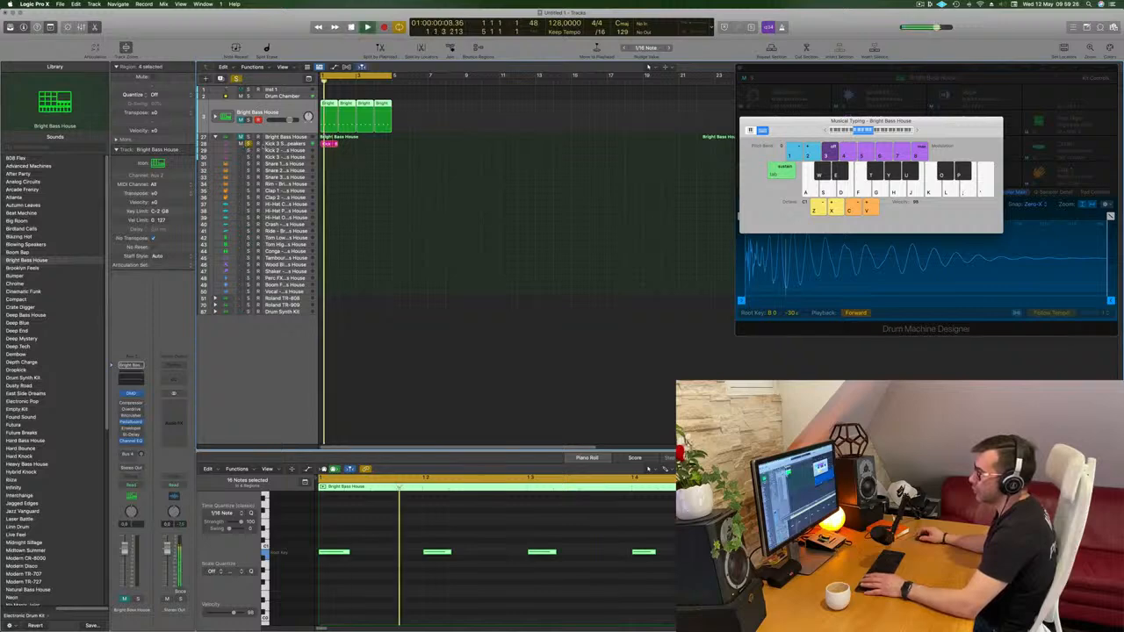
pyautogui.moveTo(246, 149); pyautogui.dragTo(287, 143)
pyautogui.press('space')
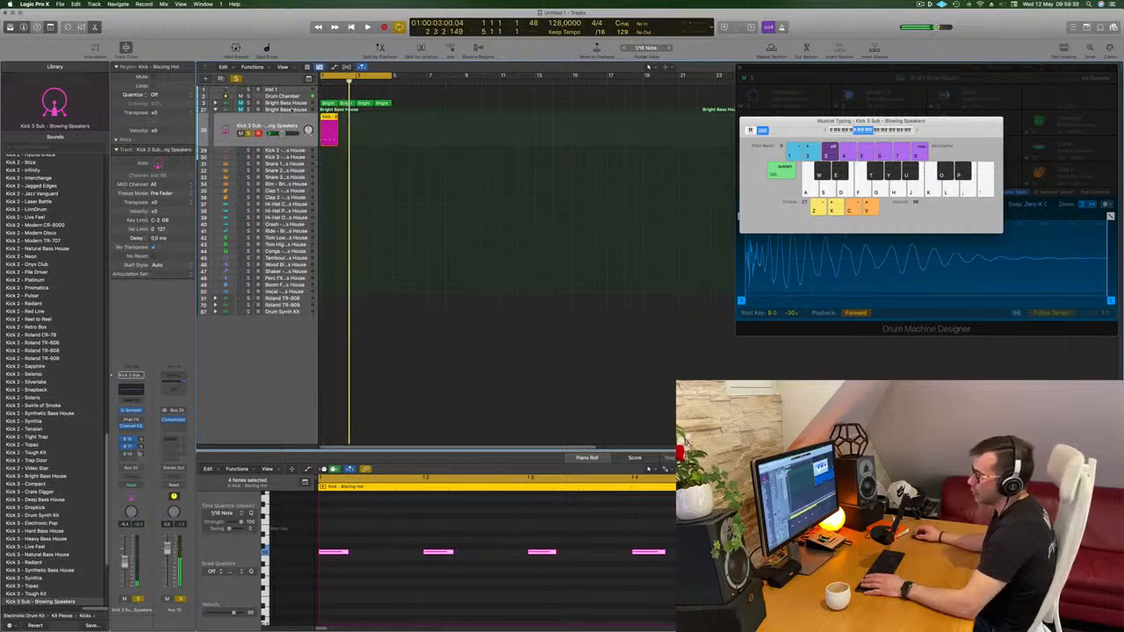
pyautogui.press('Up')
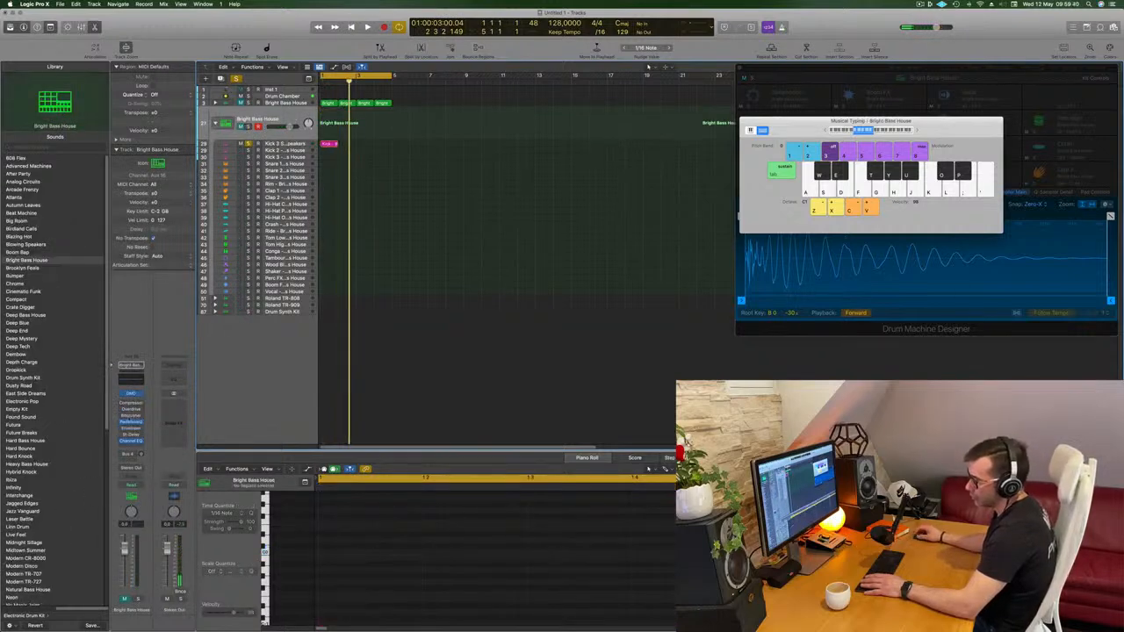
pyautogui.press('Down')
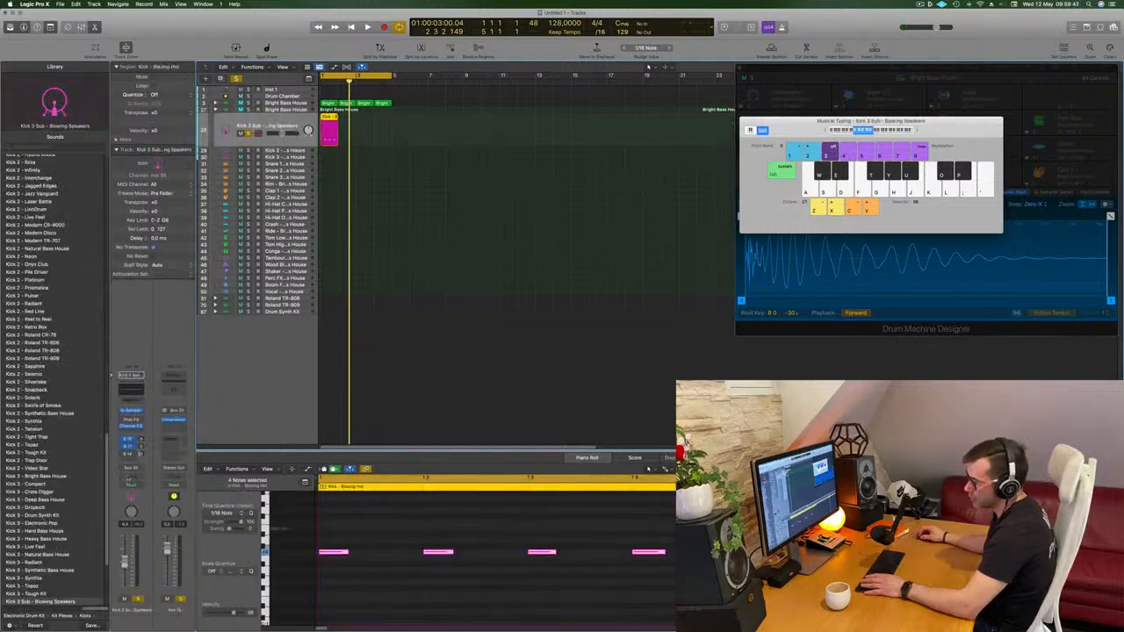
# Route the sub kick track's output to Stereo Output and play the pattern
pyautogui.click(139, 469)
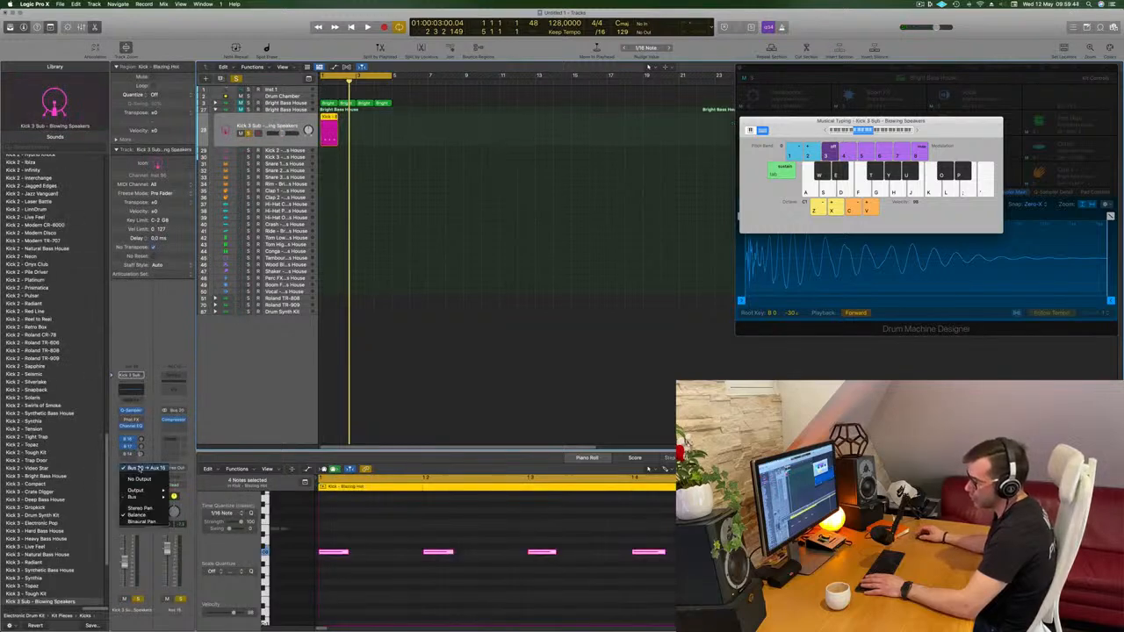
pyautogui.moveTo(140, 491)
pyautogui.click(194, 490)
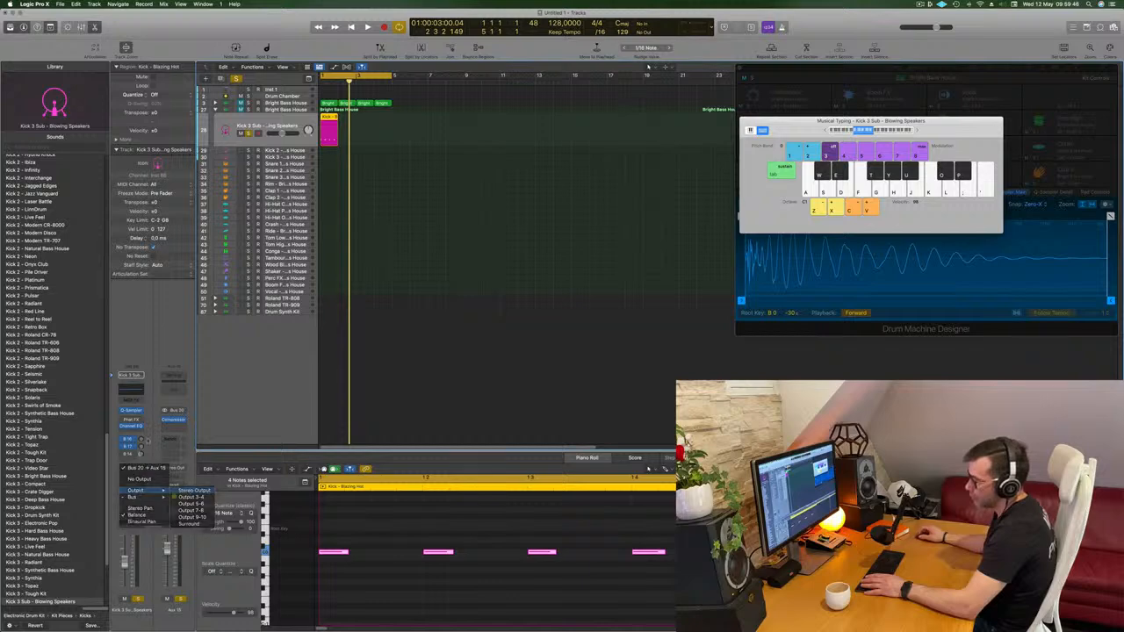
pyautogui.press('space')
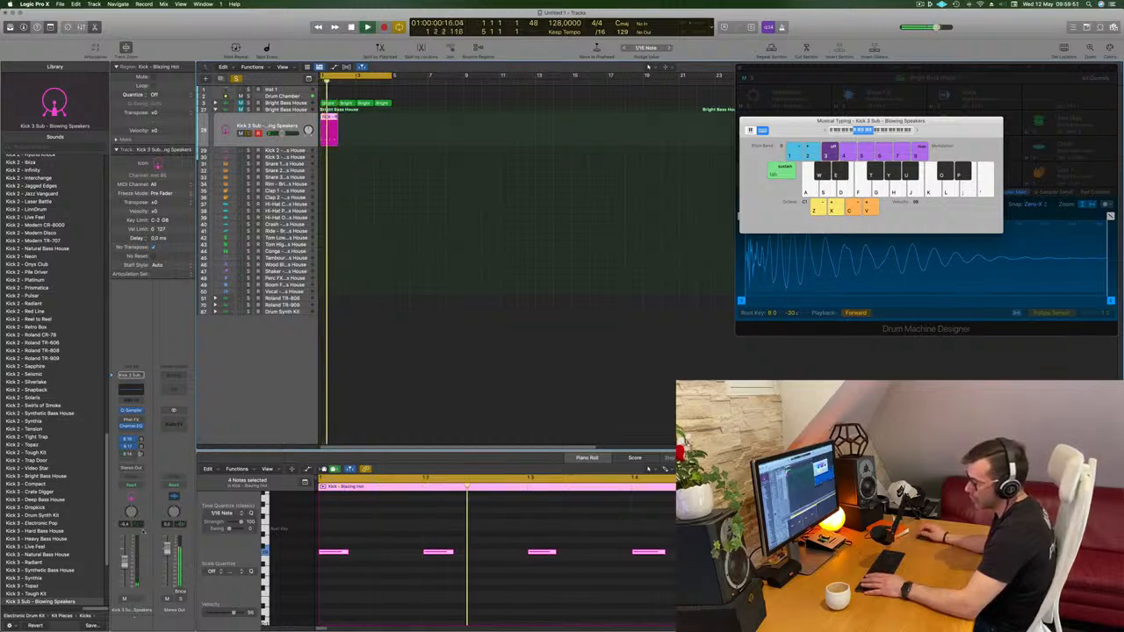
# Close Musical Typing, show the mixer and move the Drum Machine Designer window clear of it
pyautogui.click(443, 376)
pyautogui.press('super+k')
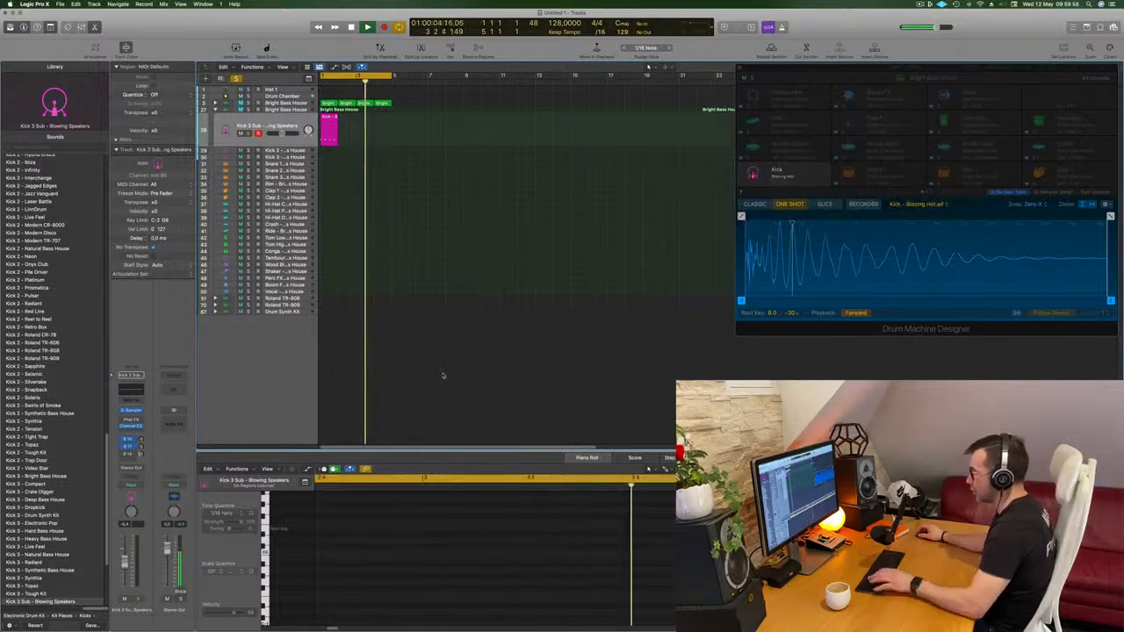
pyautogui.moveTo(827, 85); pyautogui.dragTo(388, 344)
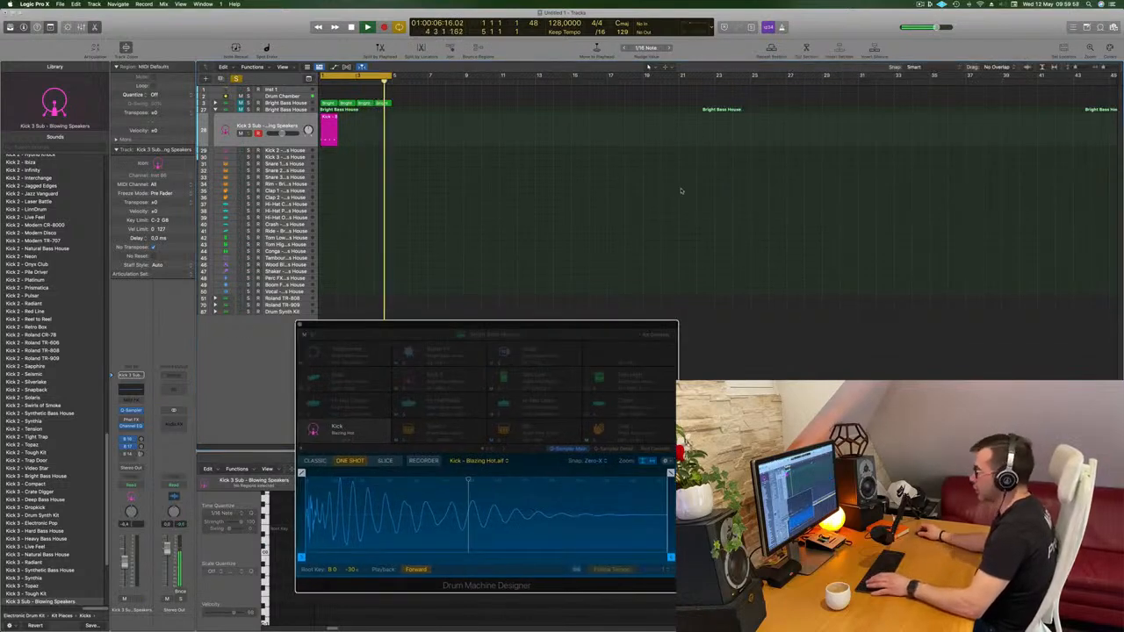
pyautogui.press('x')
pyautogui.moveTo(488, 334); pyautogui.dragTo(681, 55)
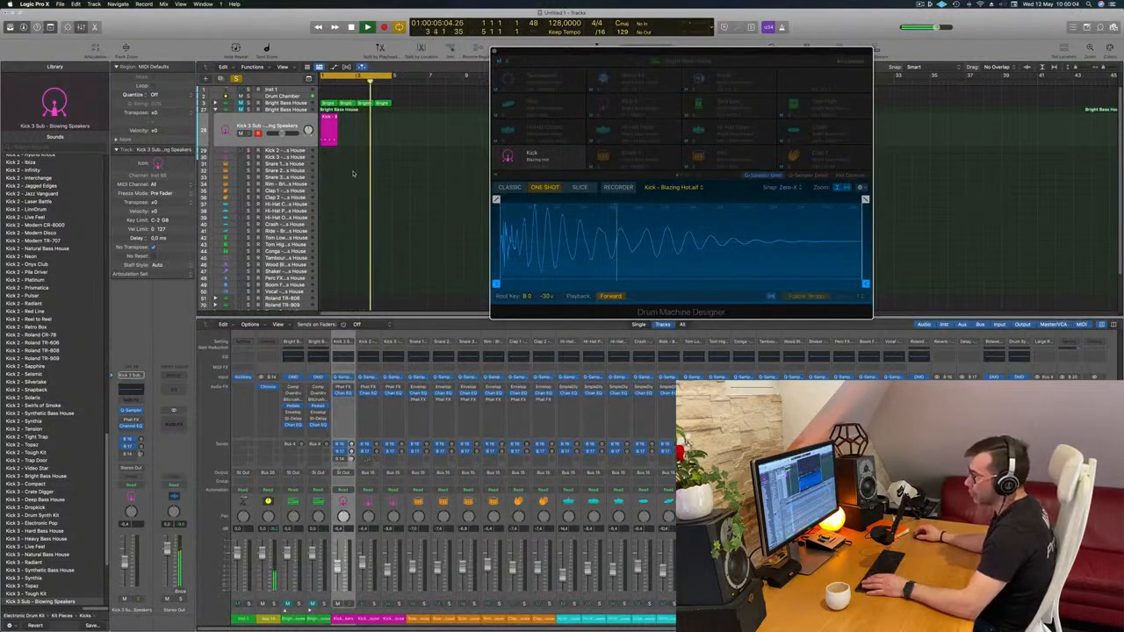
# Listen to the original Bright Bass House stack and check its mixer channels and individual kick track
pyautogui.click(291, 105)
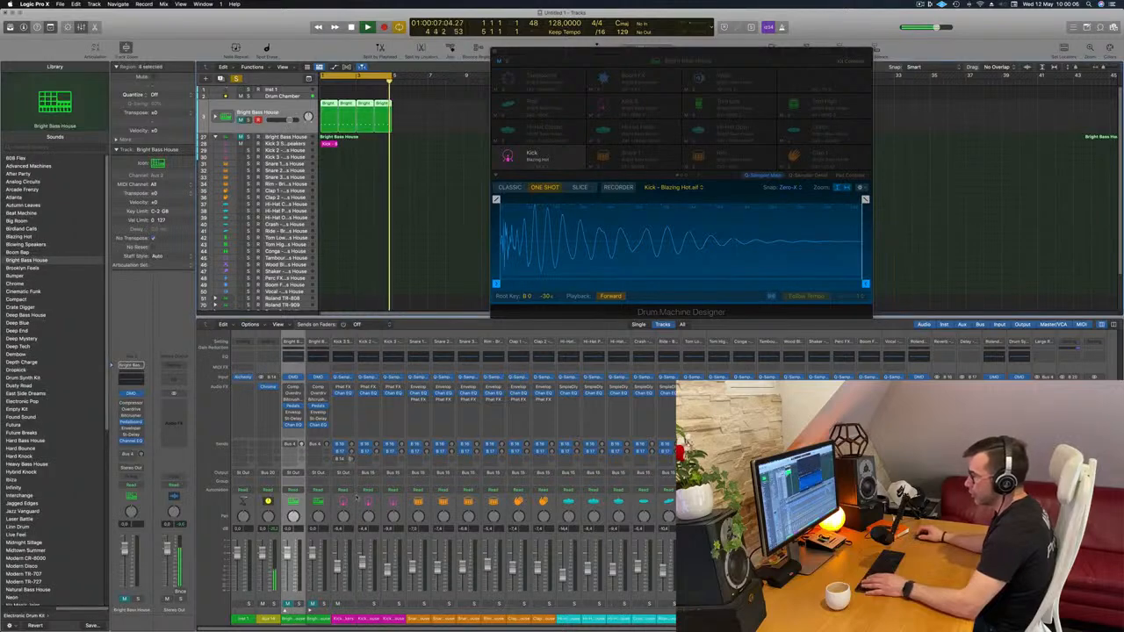
pyautogui.press('space')
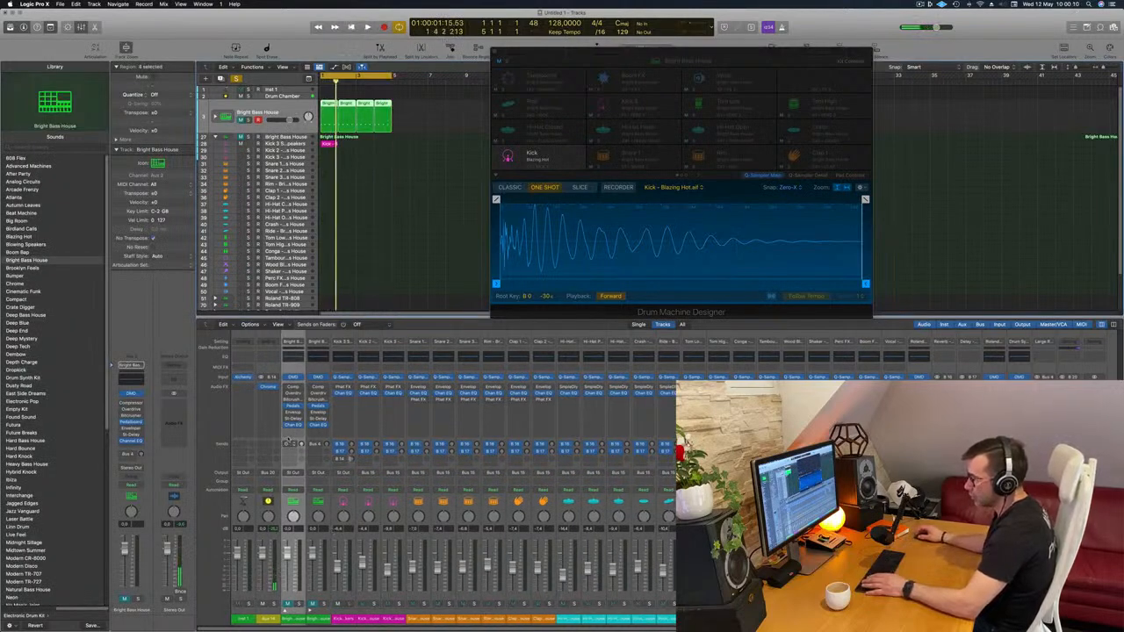
pyautogui.press('space')
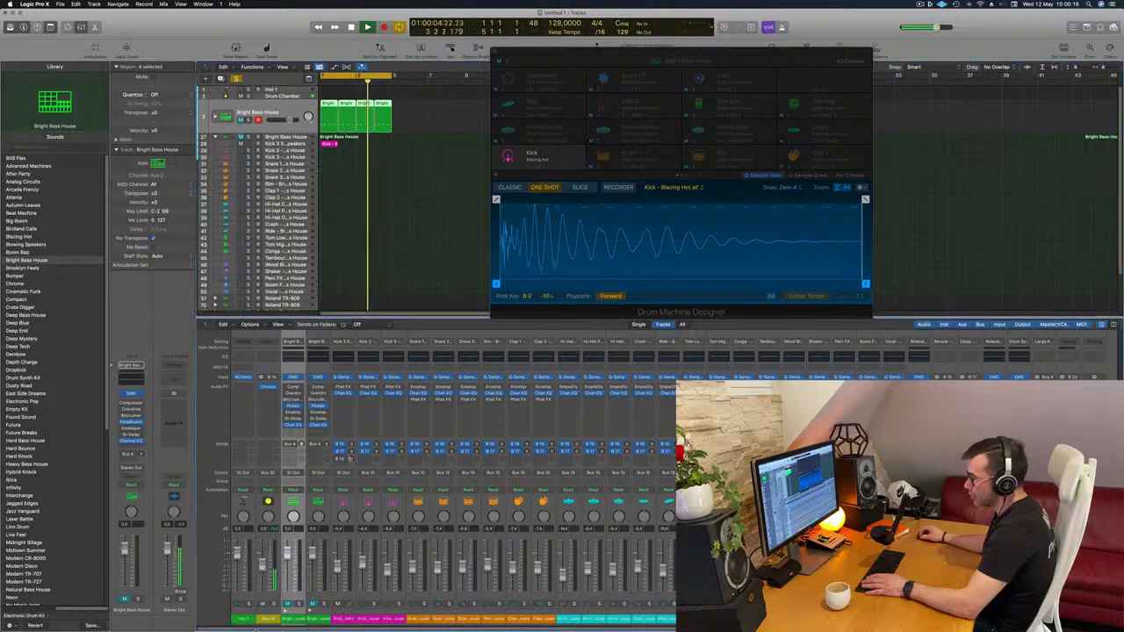
pyautogui.press('space')
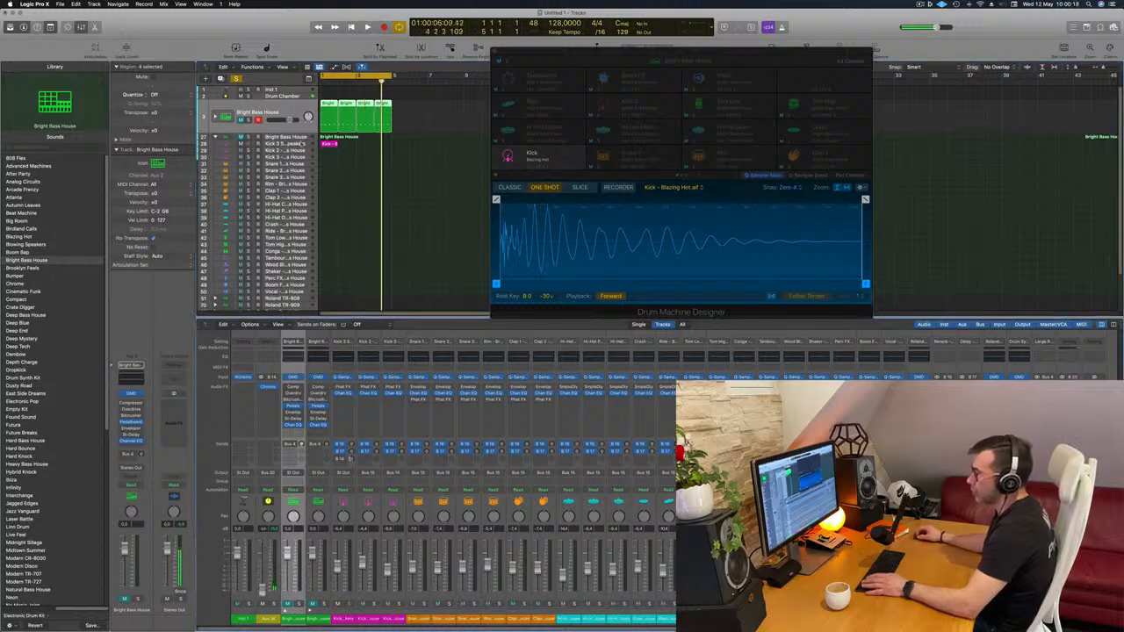
pyautogui.press('space')
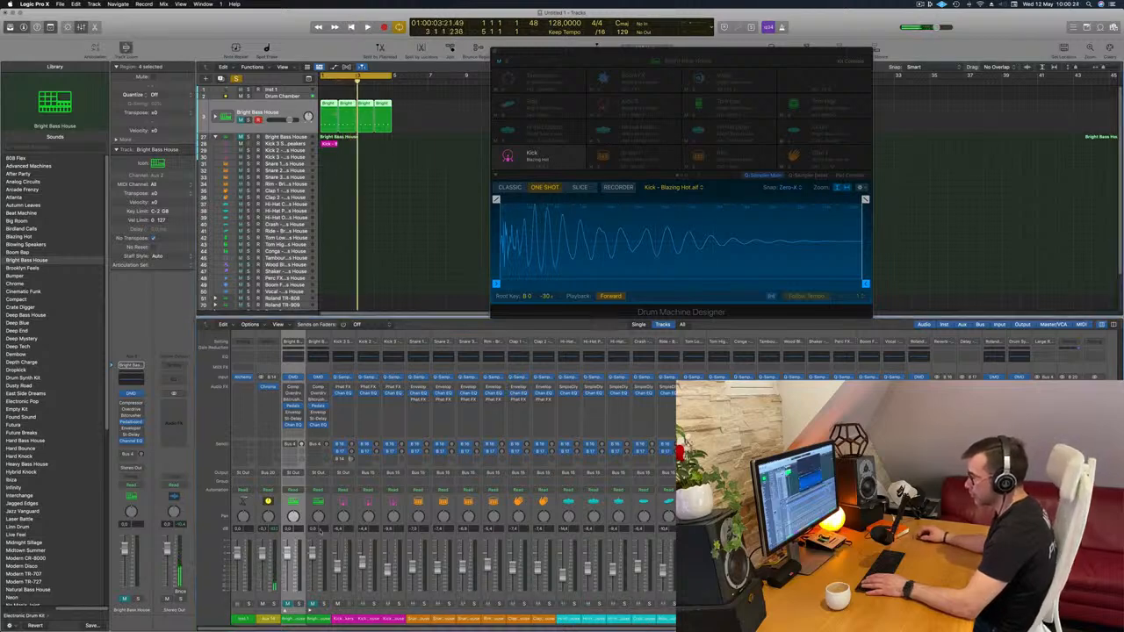
pyautogui.click(286, 618)
pyautogui.press('space')
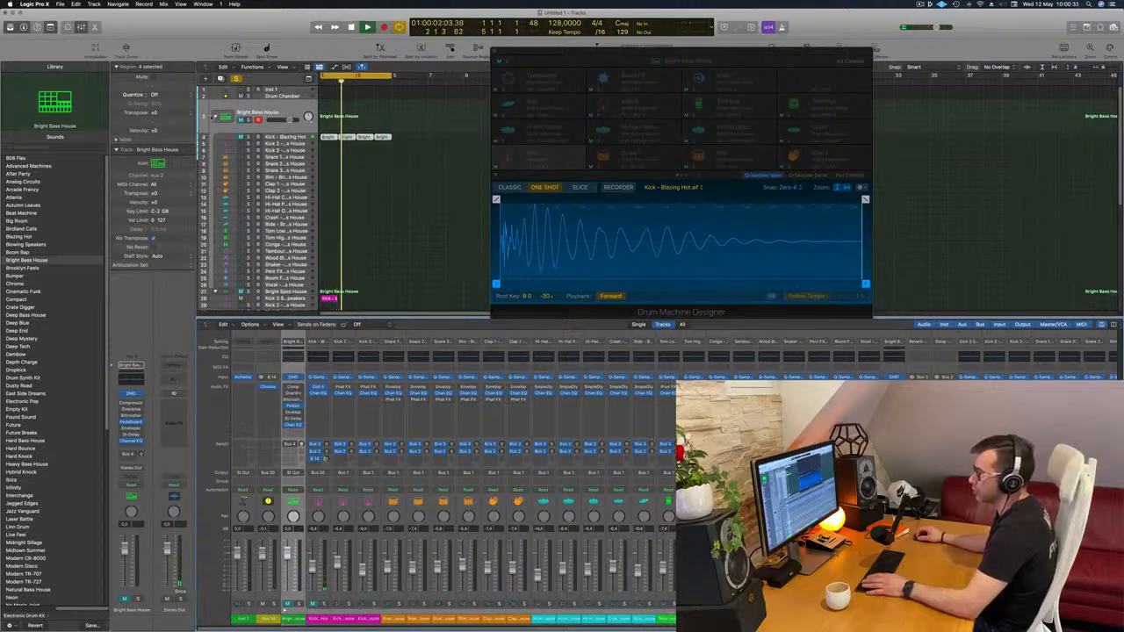
# Solo the Kick 3 Sub - Blowing Speakers track and copy its region to fill the four-bar cycle
pyautogui.scroll(-5, 350, 154)
pyautogui.click(281, 143)
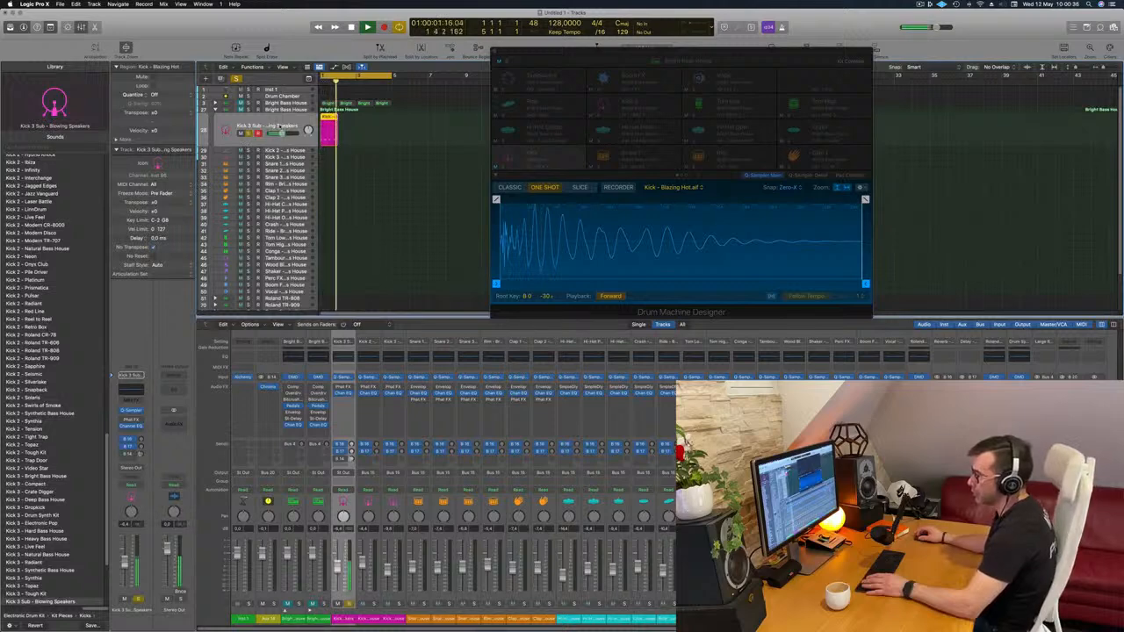
pyautogui.moveTo(330, 118); pyautogui.dragTo(369, 125)
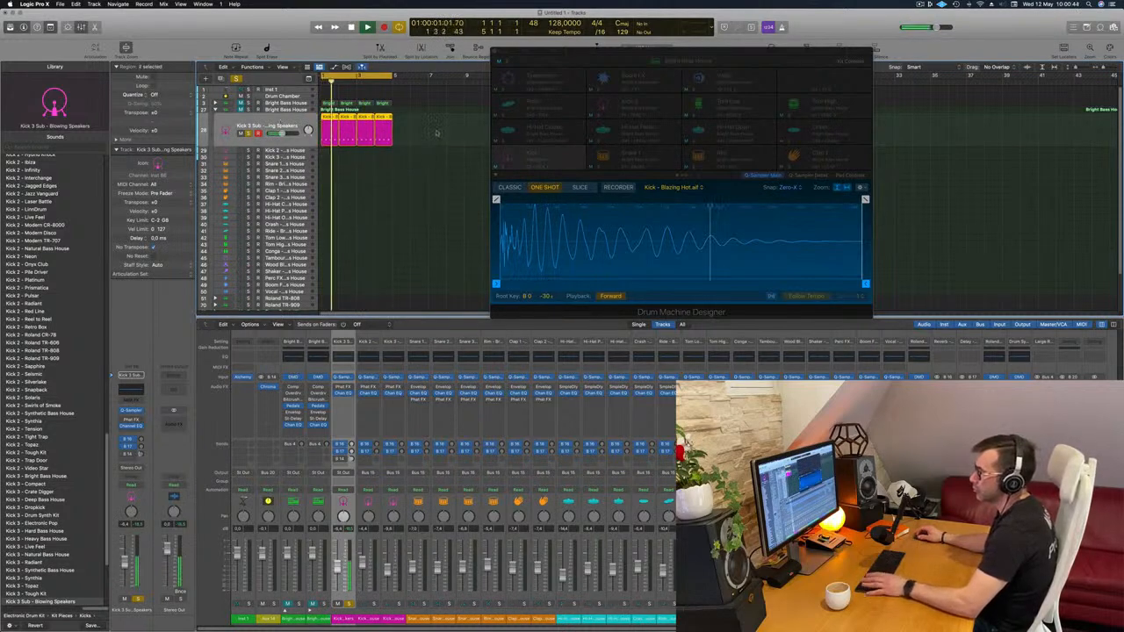
# Transpose all 16 sub kick notes up four semitones and lengthen each to about 0.7 beat
pyautogui.doubleClick(335, 123)
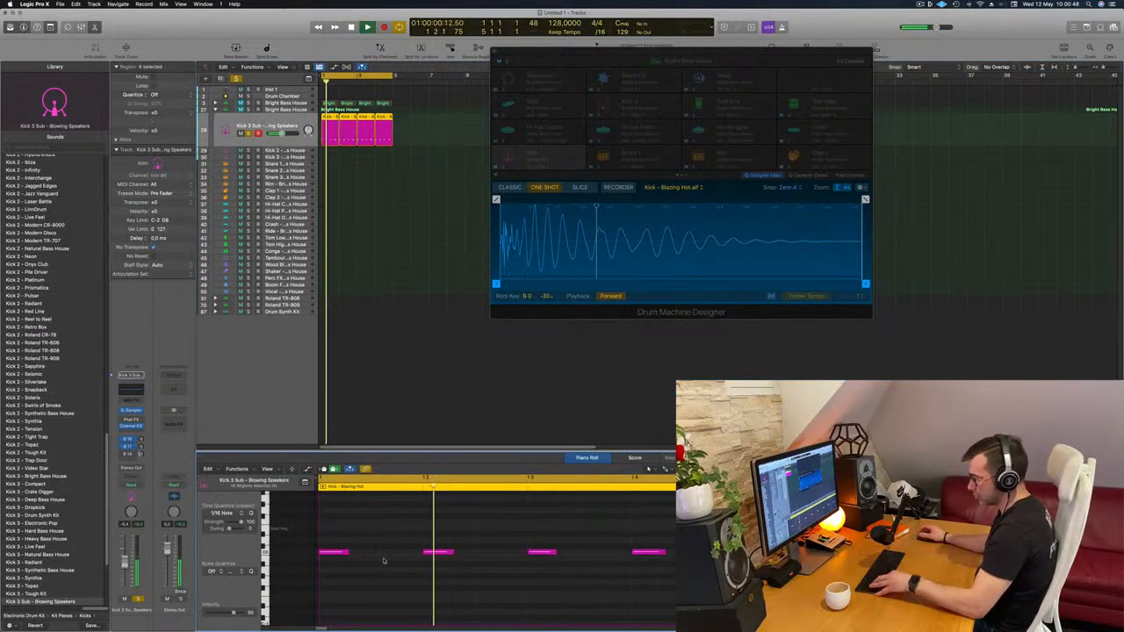
pyautogui.hotkey('alt', 'Up')
pyautogui.hotkey('alt', 'Up')
pyautogui.hotkey('alt', 'Up')
pyautogui.hotkey('alt', 'Up')
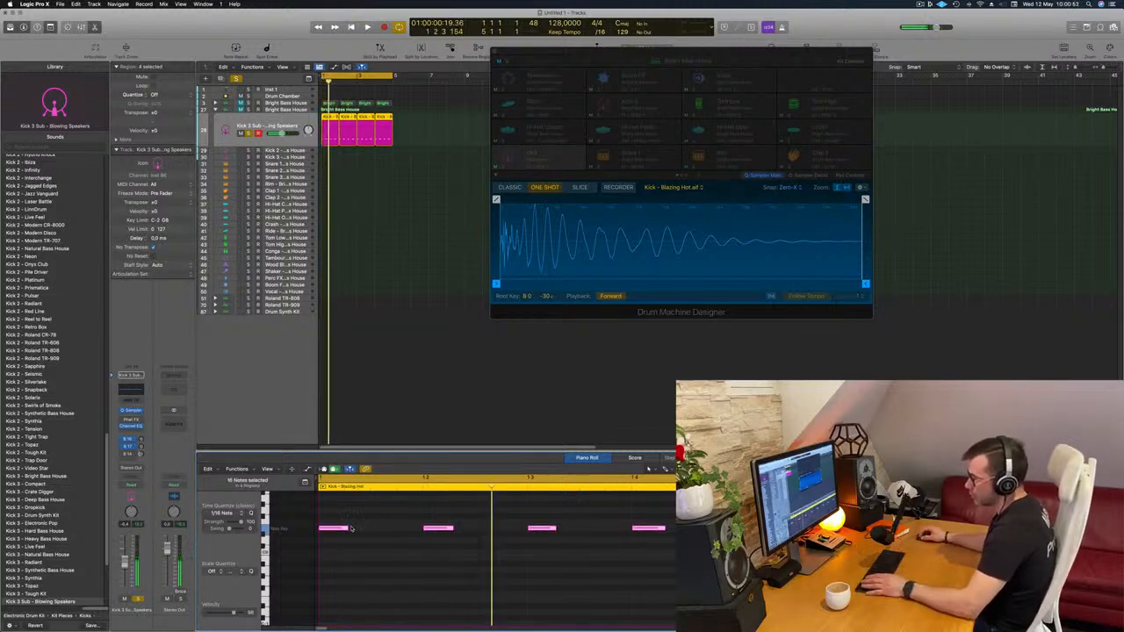
pyautogui.moveTo(348, 528); pyautogui.dragTo(392, 529)
pyautogui.press('super+Left')
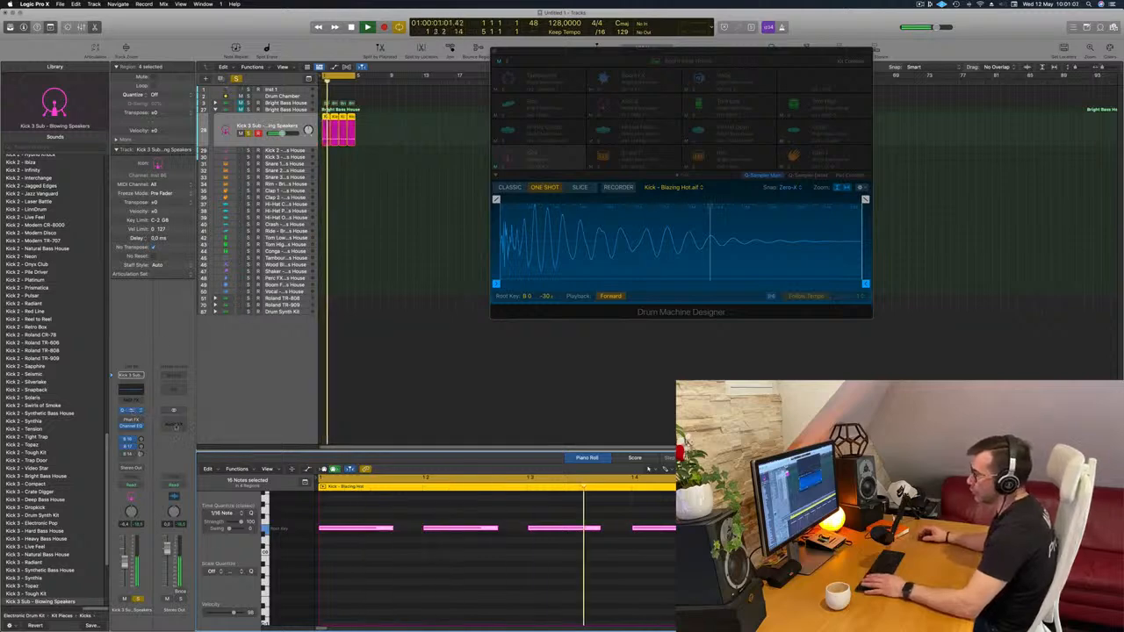
# Set the sub kick's Quick Sampler loop to run from the sample start to about 1.65 s
pyautogui.moveTo(691, 107); pyautogui.dragTo(818, 61)
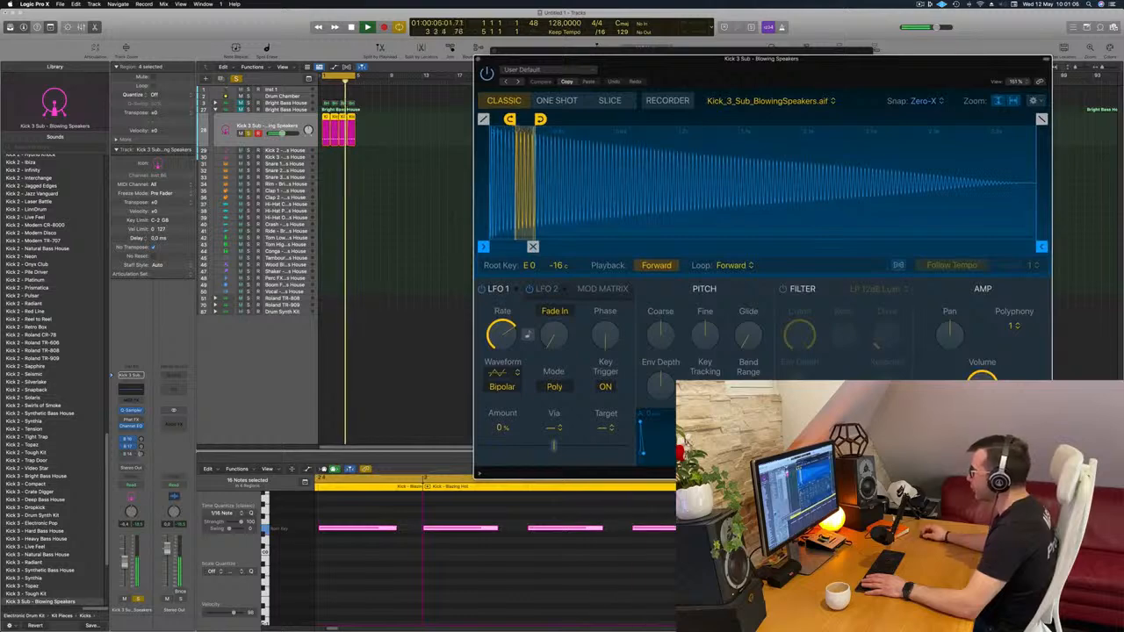
pyautogui.moveTo(1050, 478); pyautogui.dragTo(910, 386)
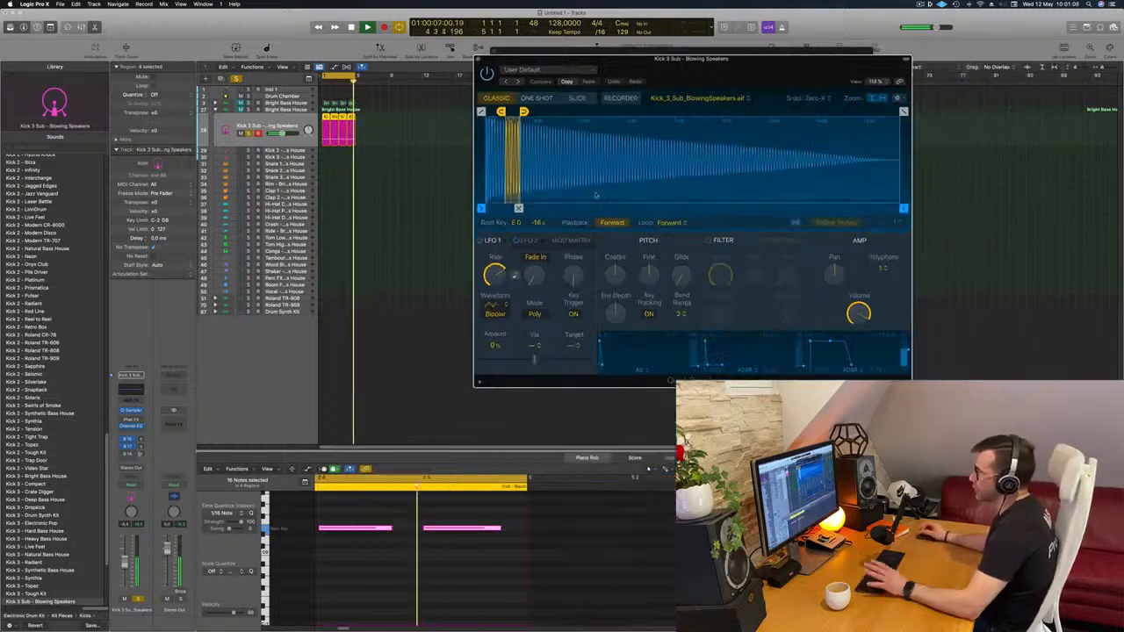
pyautogui.moveTo(730, 69); pyautogui.dragTo(682, 78)
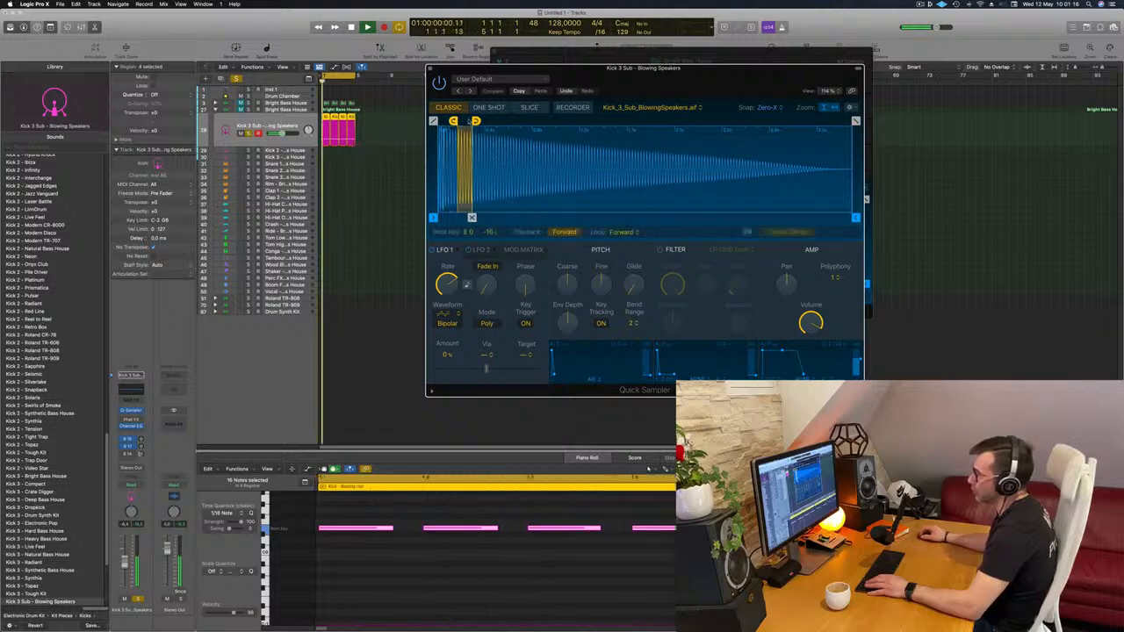
pyautogui.moveTo(474, 121); pyautogui.dragTo(635, 121)
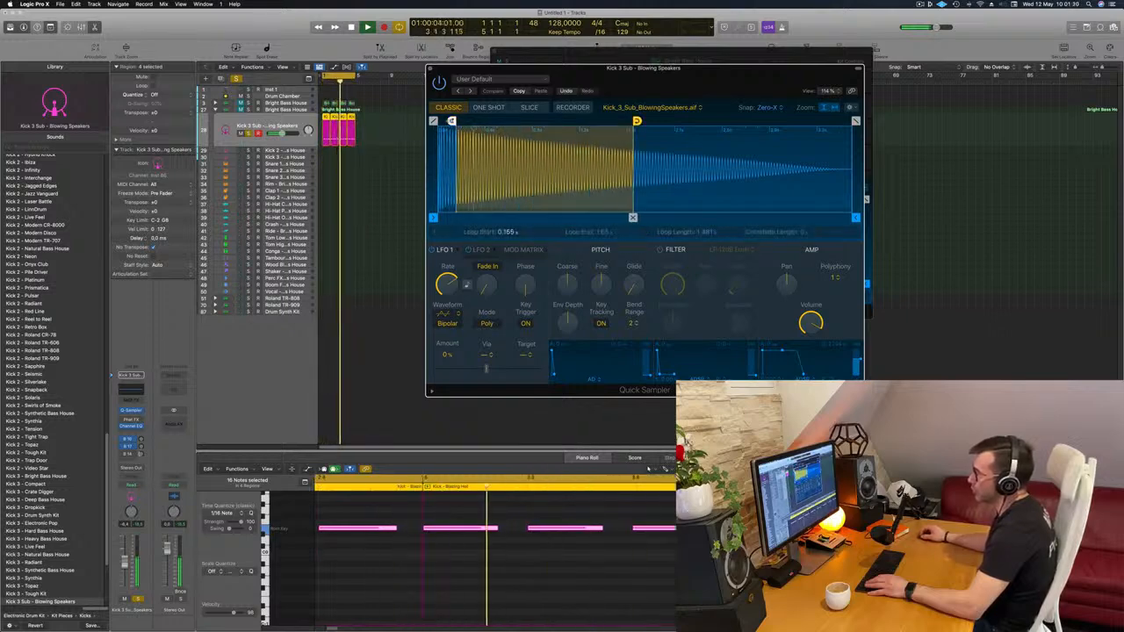
pyautogui.moveTo(453, 120); pyautogui.dragTo(433, 121)
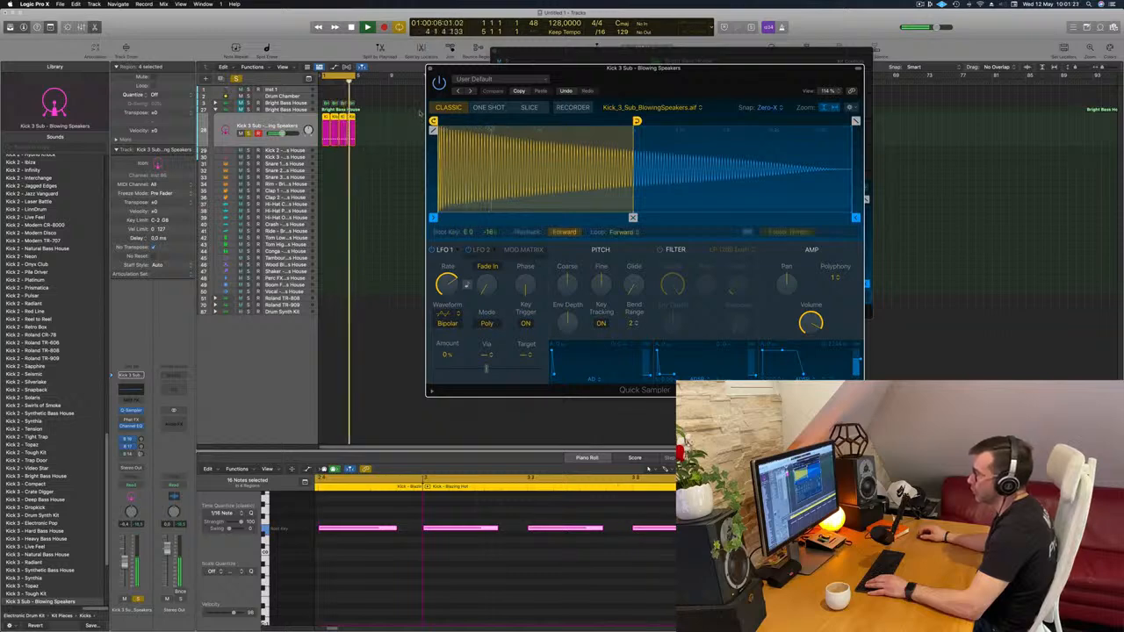
# Try lengthening the twelve notes in the three copied sub kick regions and play the pattern
pyautogui.hscroll(-4, 427, 574)
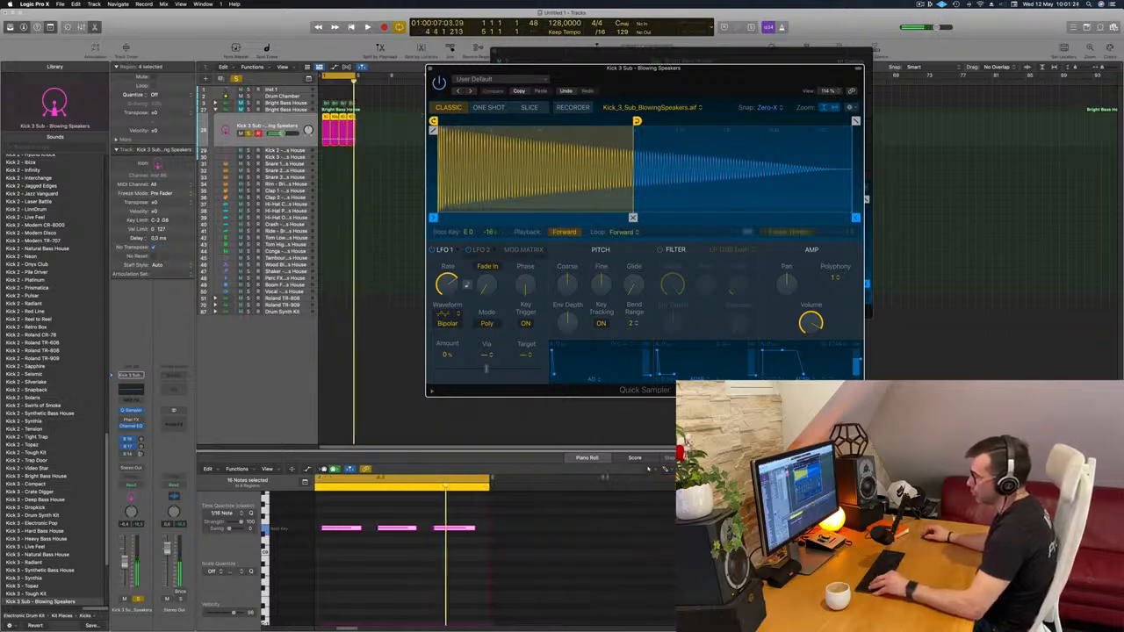
pyautogui.hscroll(-5, 427, 574)
pyautogui.scroll(-3, 373, 554)
pyautogui.hscroll(2, 373, 553)
pyautogui.moveTo(328, 524); pyautogui.dragTo(680, 554)
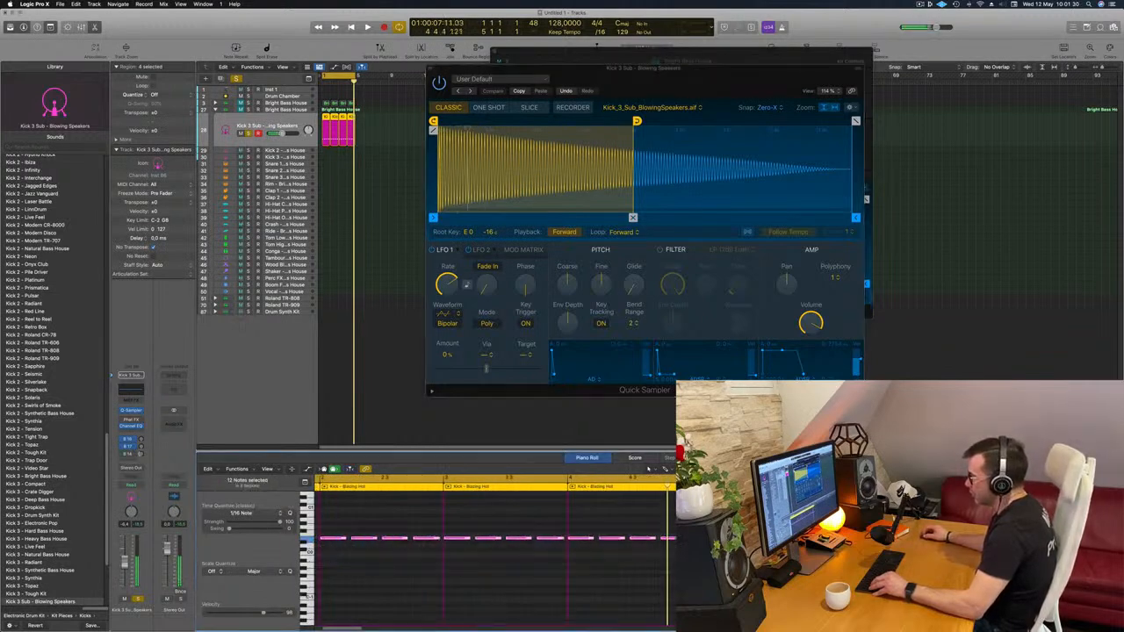
pyautogui.press('space')
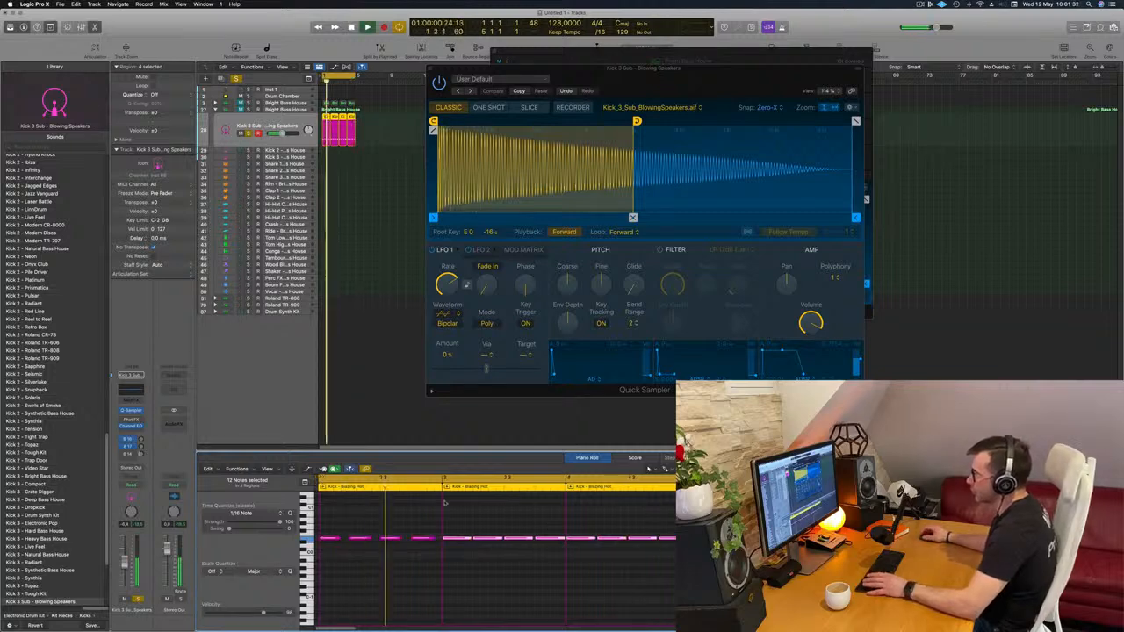
# Close the sub kick's Quick Sampler and move Drum Machine Designer away from the arrangement
pyautogui.moveTo(703, 91); pyautogui.dragTo(702, 171)
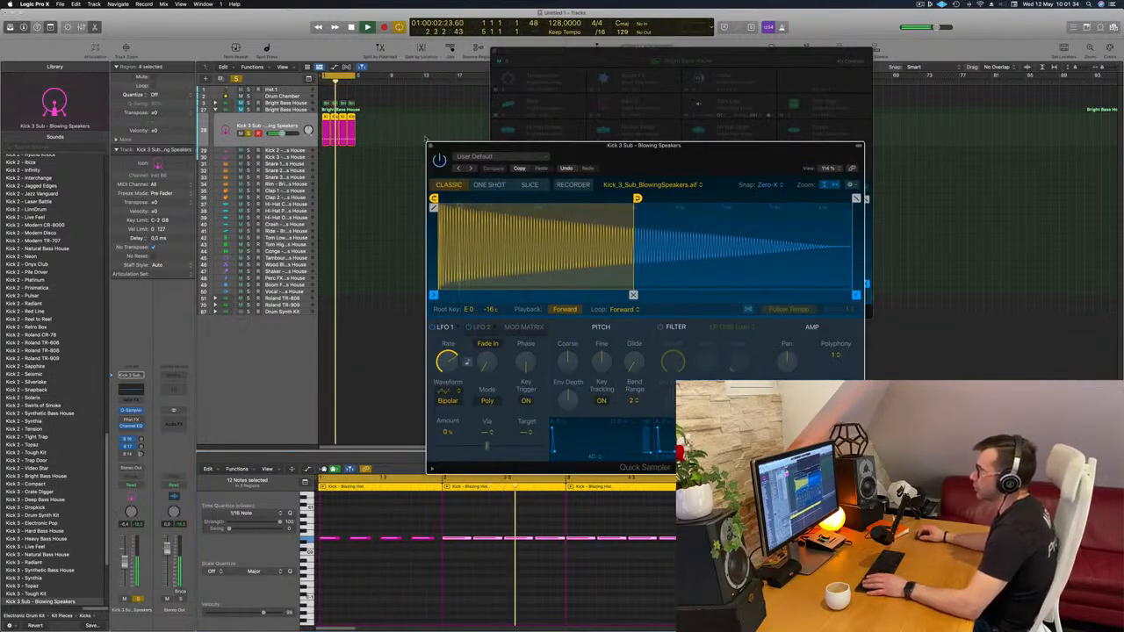
pyautogui.press('super+w')
pyautogui.moveTo(657, 57); pyautogui.dragTo(905, 80)
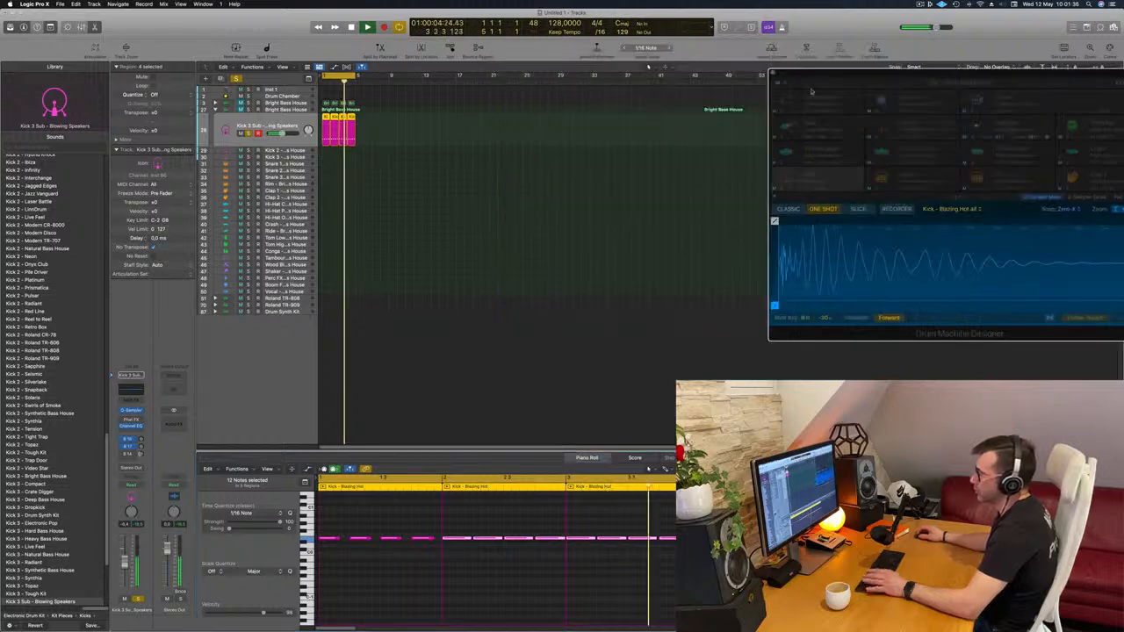
pyautogui.click(410, 161)
# Delete the three copied sub kick regions and repeat the first region three times to fill four bars
pyautogui.click(326, 132)
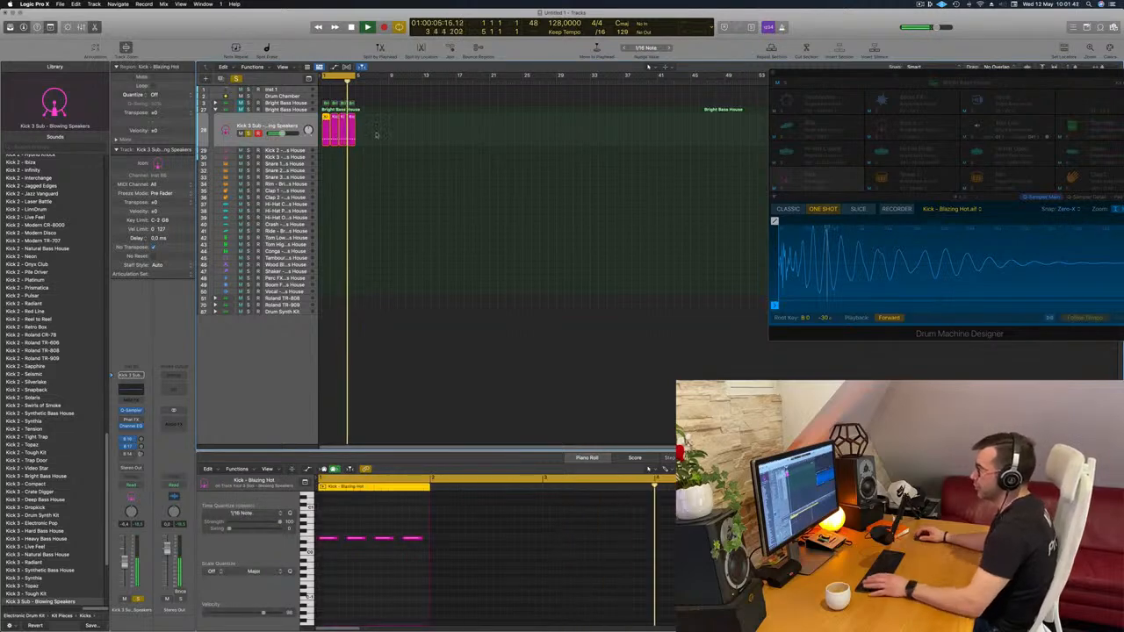
pyautogui.moveTo(381, 136); pyautogui.dragTo(335, 146)
pyautogui.press('Delete')
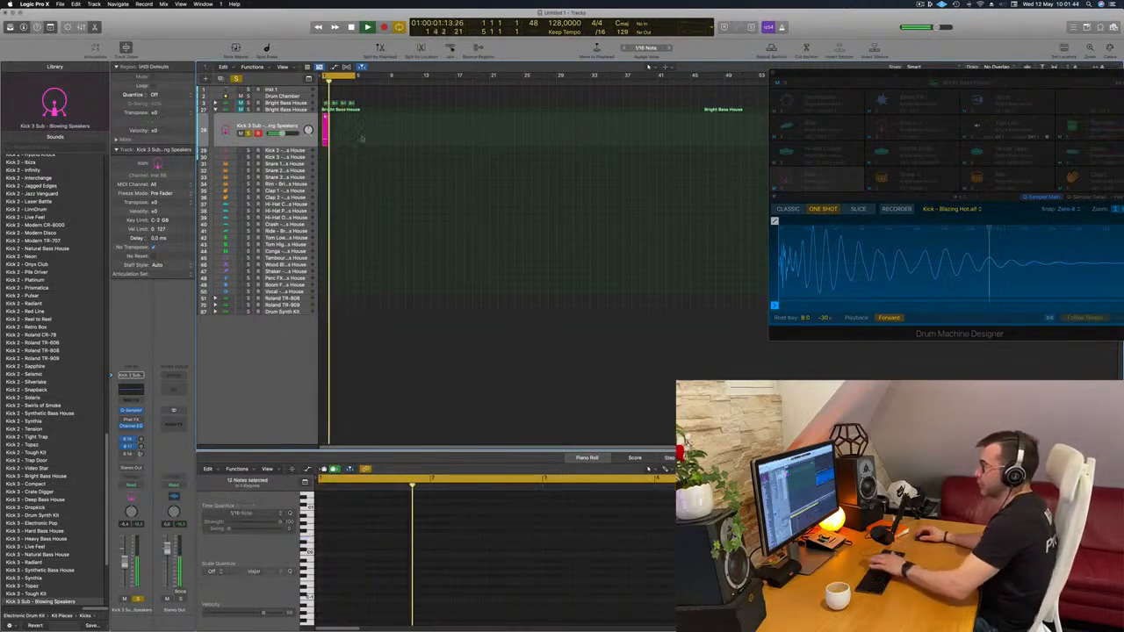
pyautogui.click(325, 124)
pyautogui.press('space')
pyautogui.press('super+r')
pyautogui.press('super+r')
pyautogui.press('super+r')
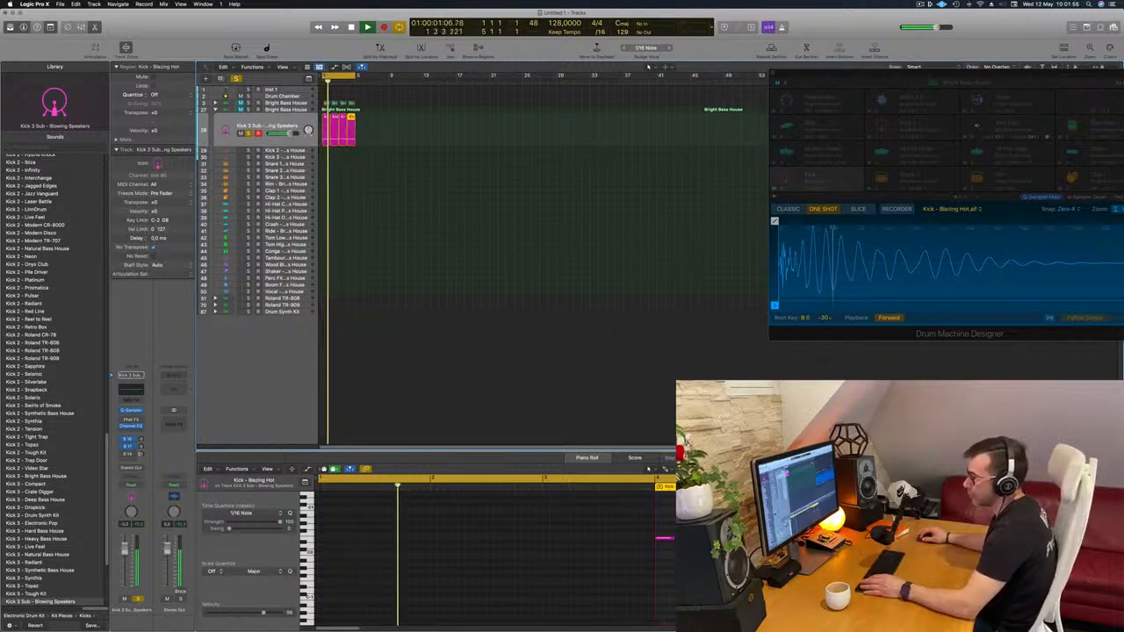
# Increase the sub kick track's height, select its four regions and reopen its Quick Sampler
pyautogui.moveTo(292, 144); pyautogui.dragTo(291, 188)
pyautogui.click(307, 161)
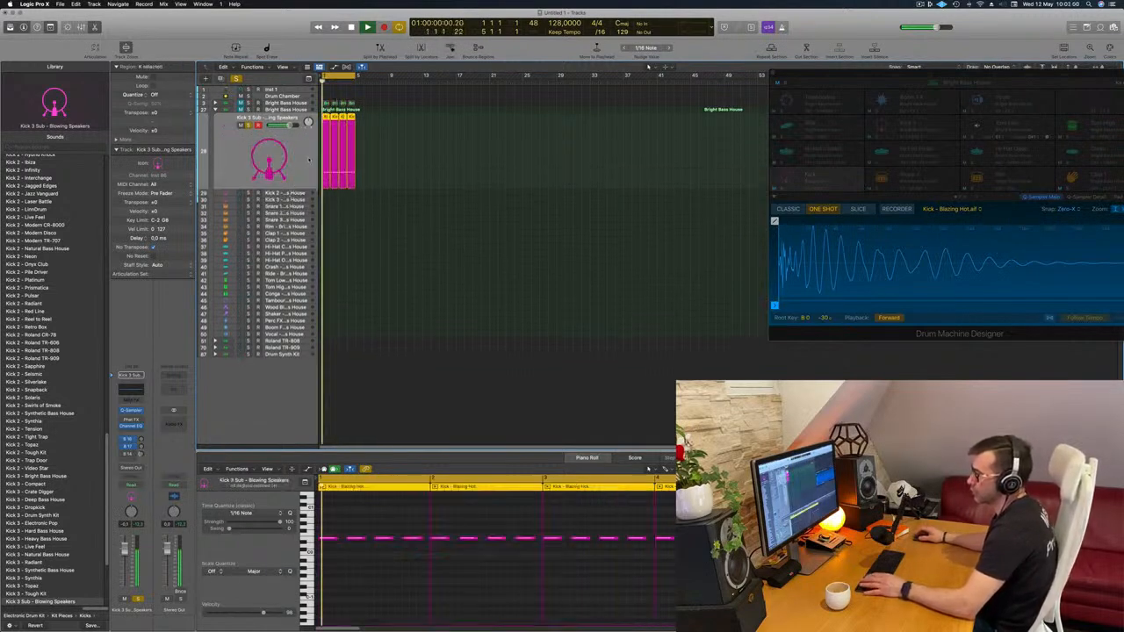
pyautogui.click(132, 410)
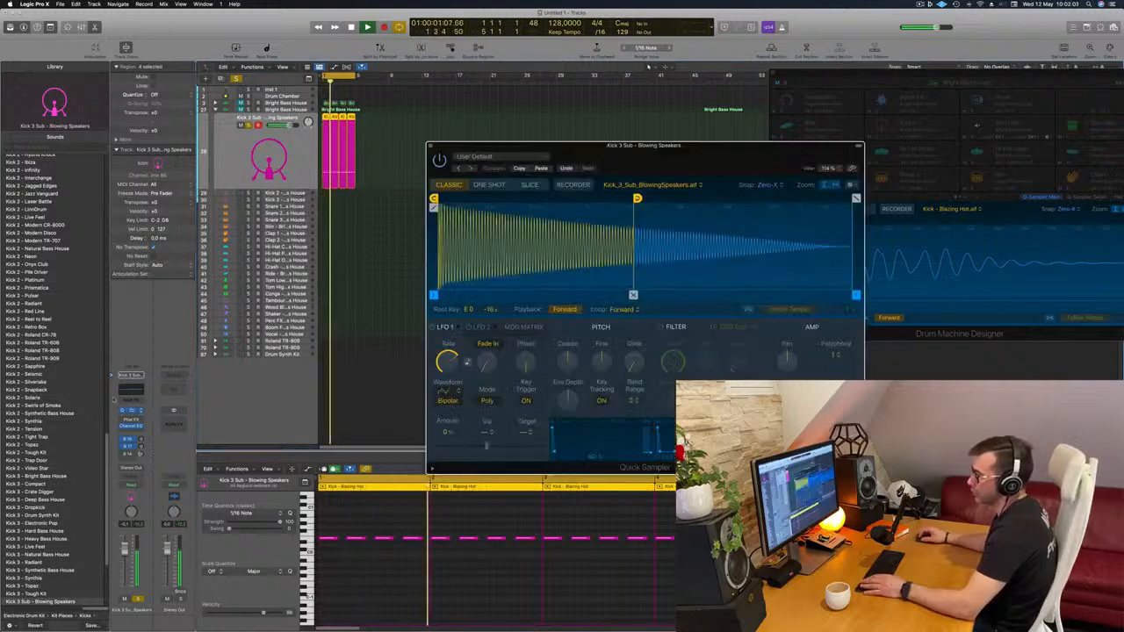
# Open the sub kick's Channel EQ and examine its frequency spectrum with the Analyzer during playback
pyautogui.click(133, 391)
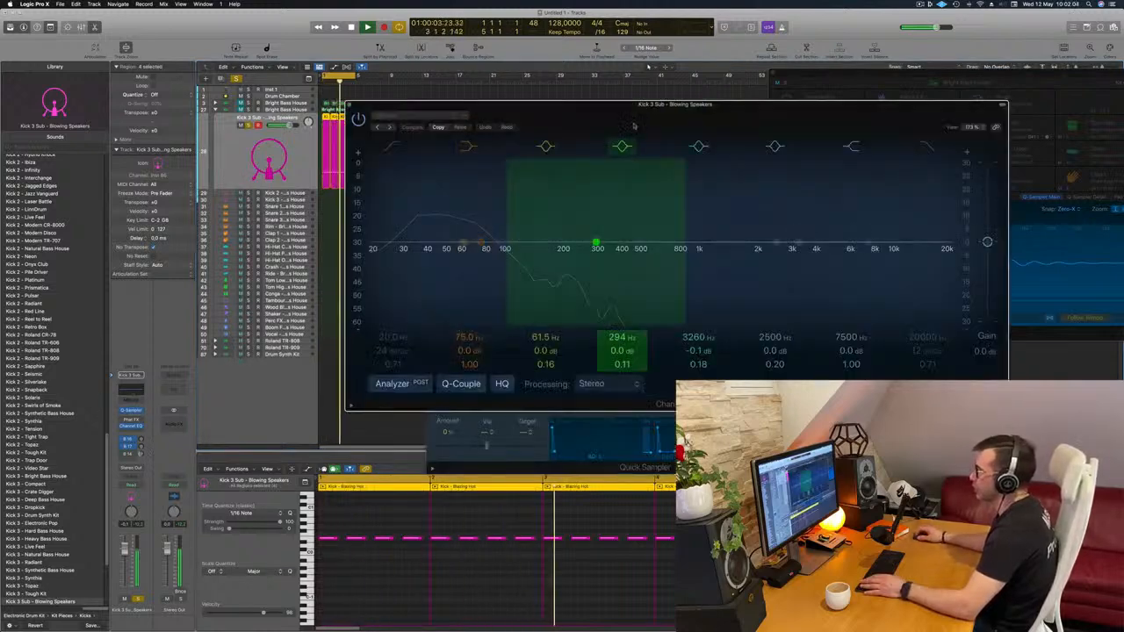
pyautogui.moveTo(615, 105); pyautogui.dragTo(642, 89)
pyautogui.click(406, 371)
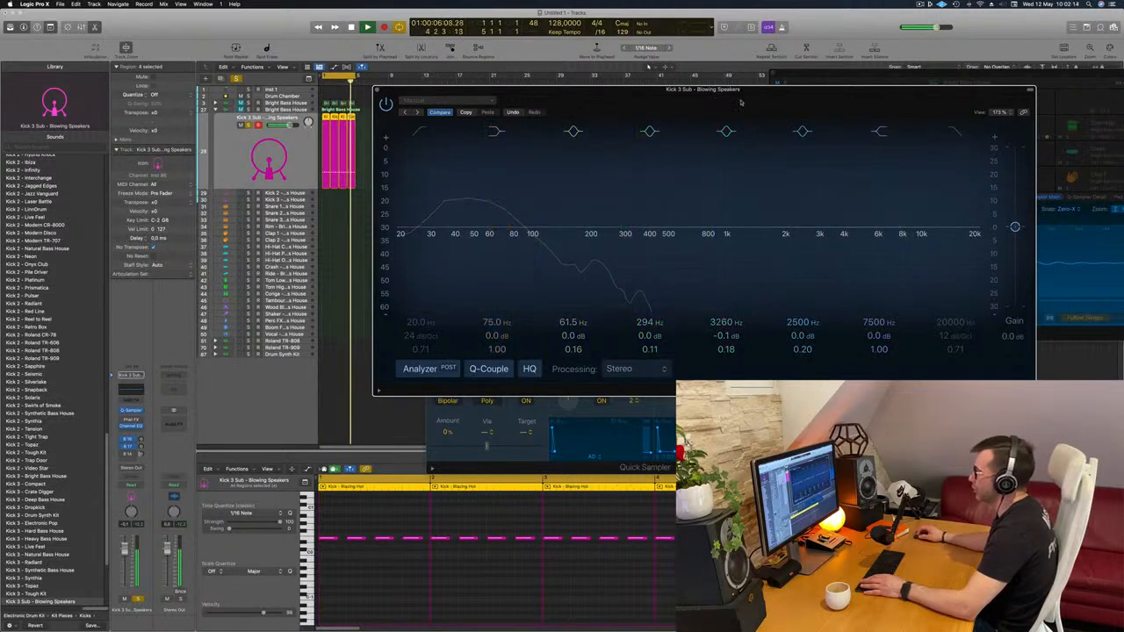
pyautogui.moveTo(718, 101); pyautogui.dragTo(684, 104)
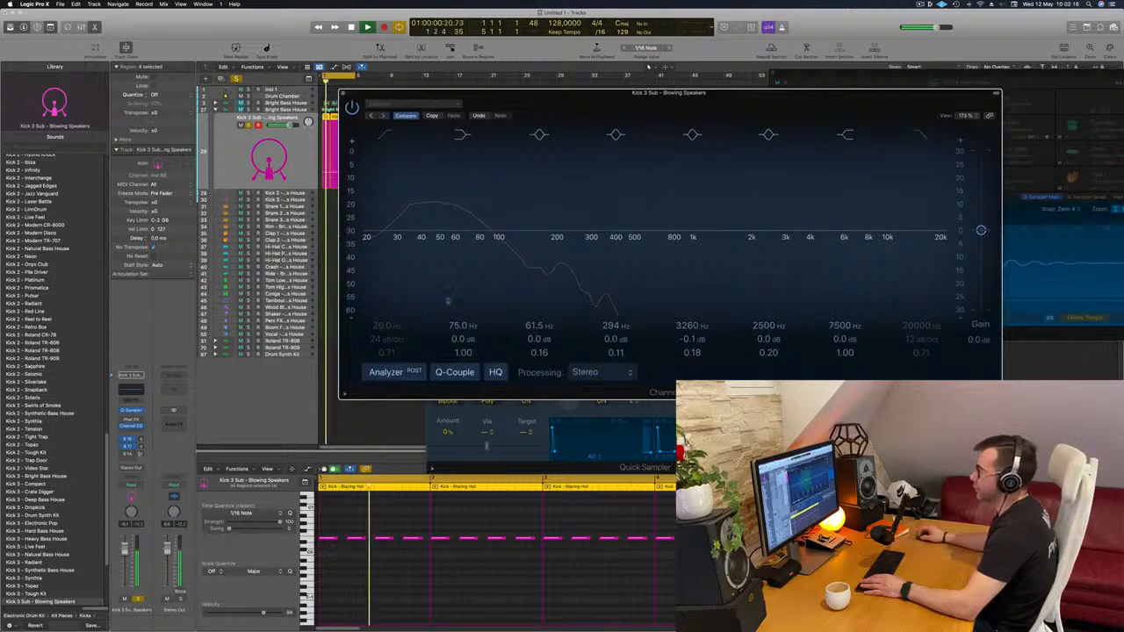
# Switch the sub kick's Channel EQ Analyzer to PRE, check the spectrum during playback and close the EQ
pyautogui.click(409, 374)
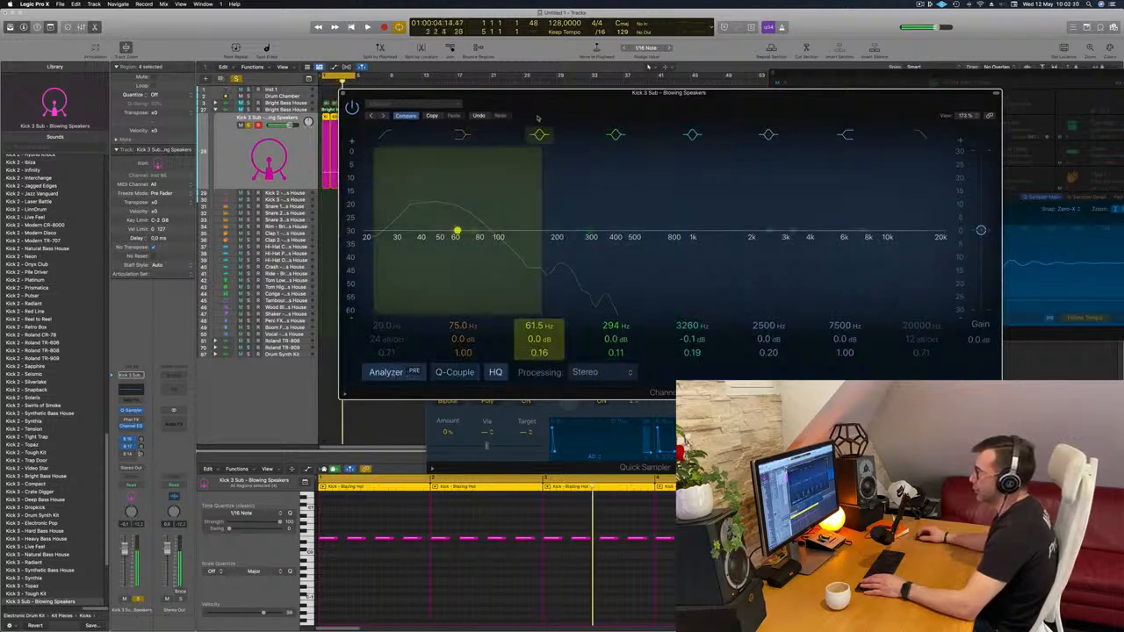
pyautogui.moveTo(612, 99); pyautogui.dragTo(668, 98)
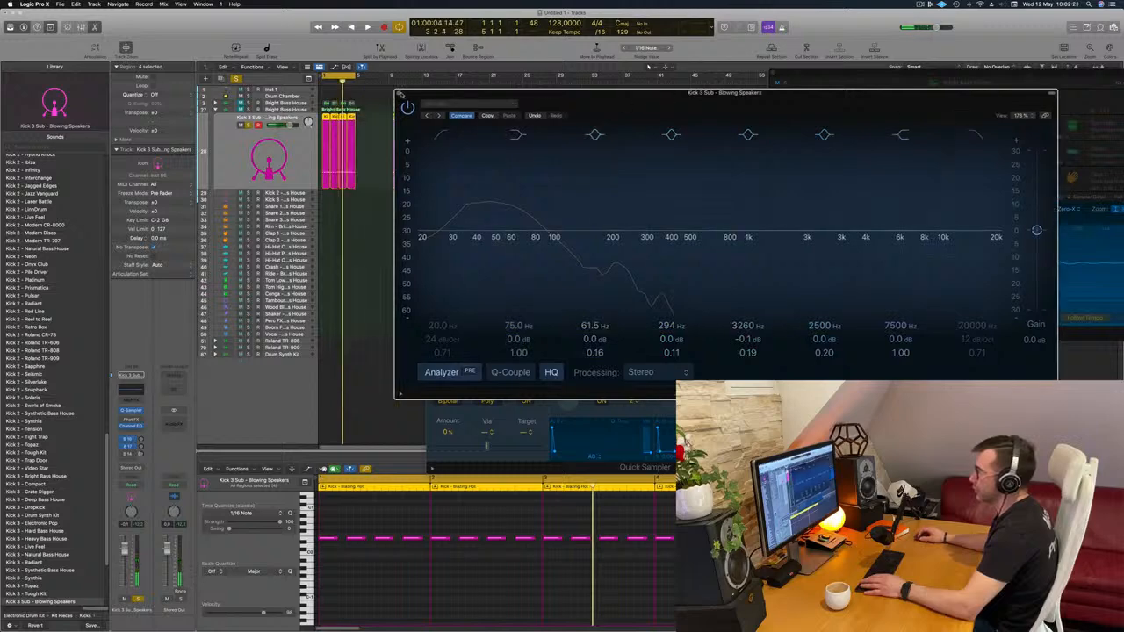
pyautogui.click(648, 67)
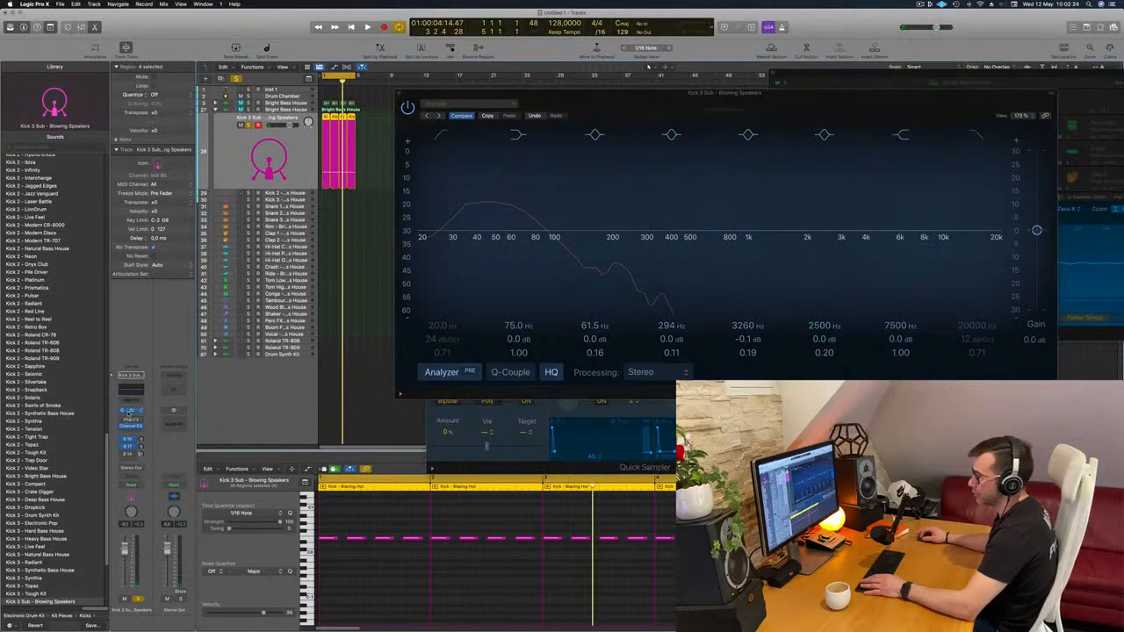
pyautogui.click(551, 376)
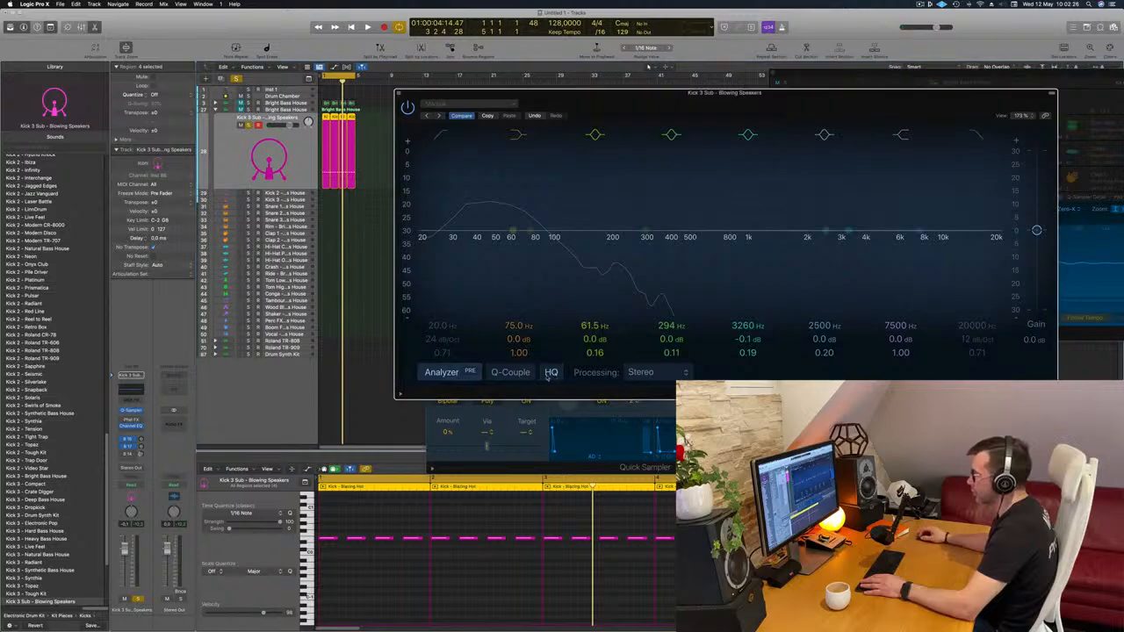
pyautogui.press('space')
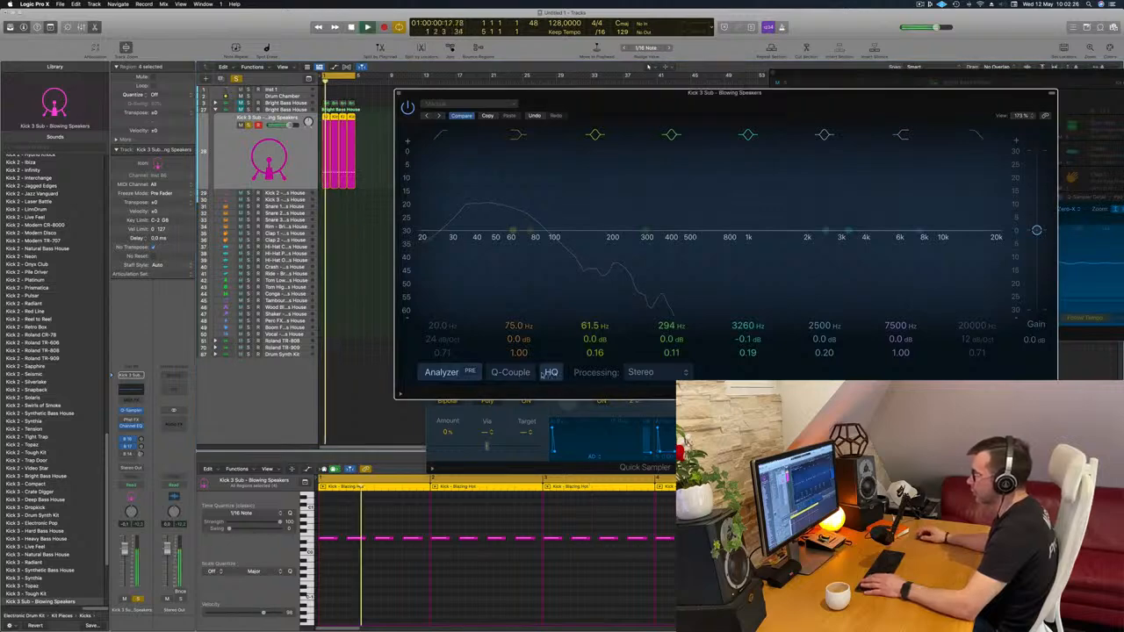
pyautogui.moveTo(589, 112)
pyautogui.mouseDown()
pyautogui.moveTo(535, 115)
pyautogui.moveTo(598, 117)
pyautogui.mouseUp()
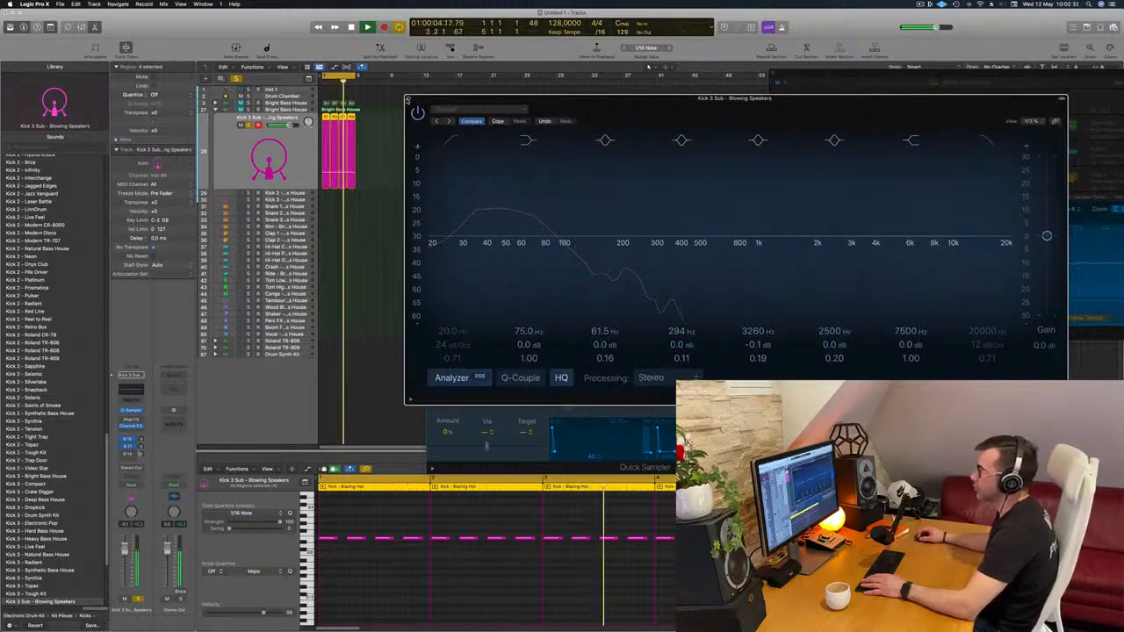
pyautogui.press('super+w')
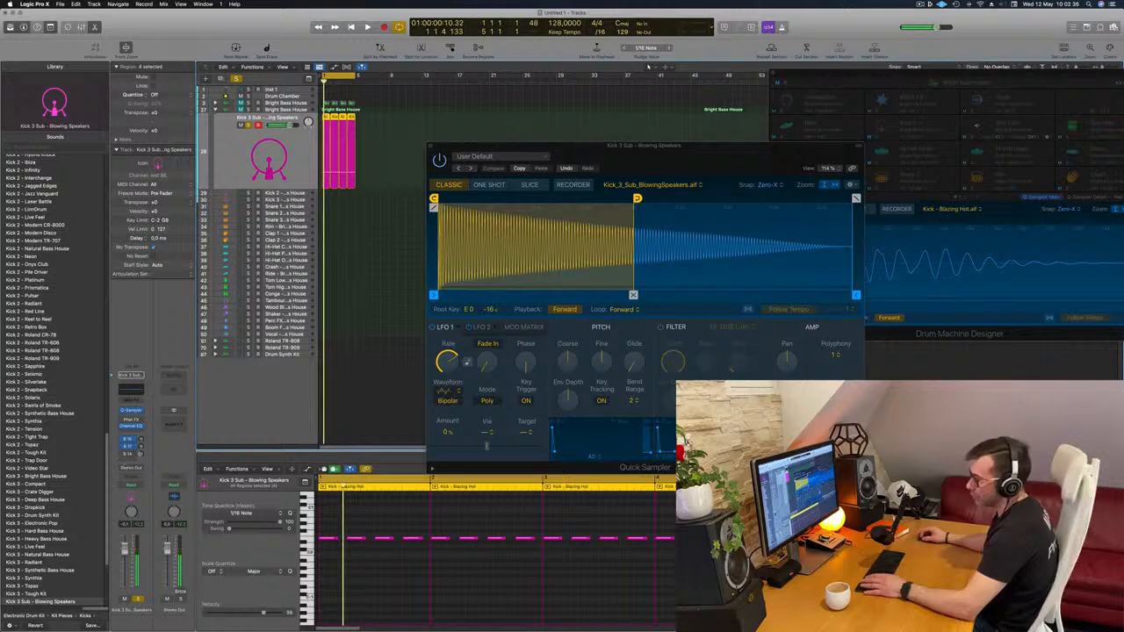
# Add a send to Bus 21 on the sub kick's channel strip
pyautogui.click(130, 453)
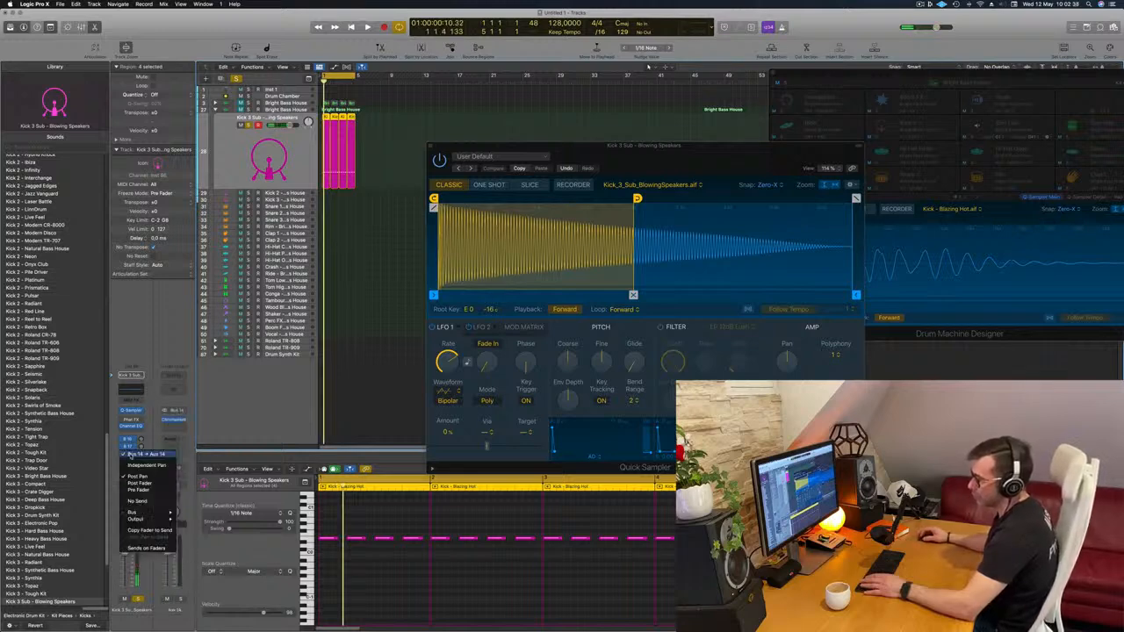
pyautogui.click(160, 375)
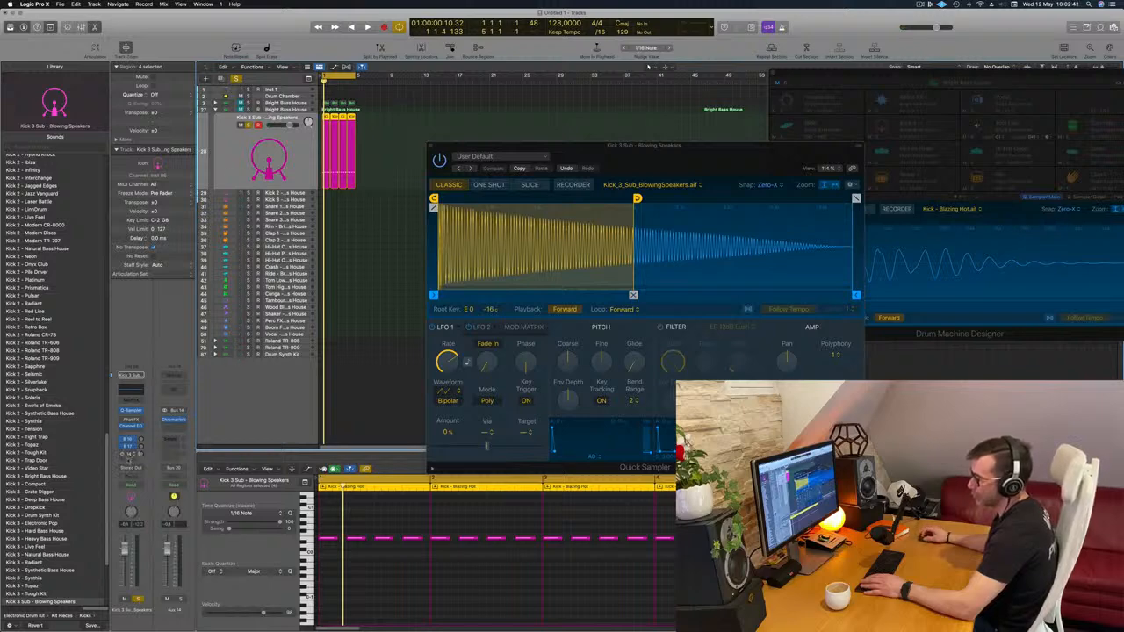
pyautogui.click(129, 460)
pyautogui.moveTo(162, 470)
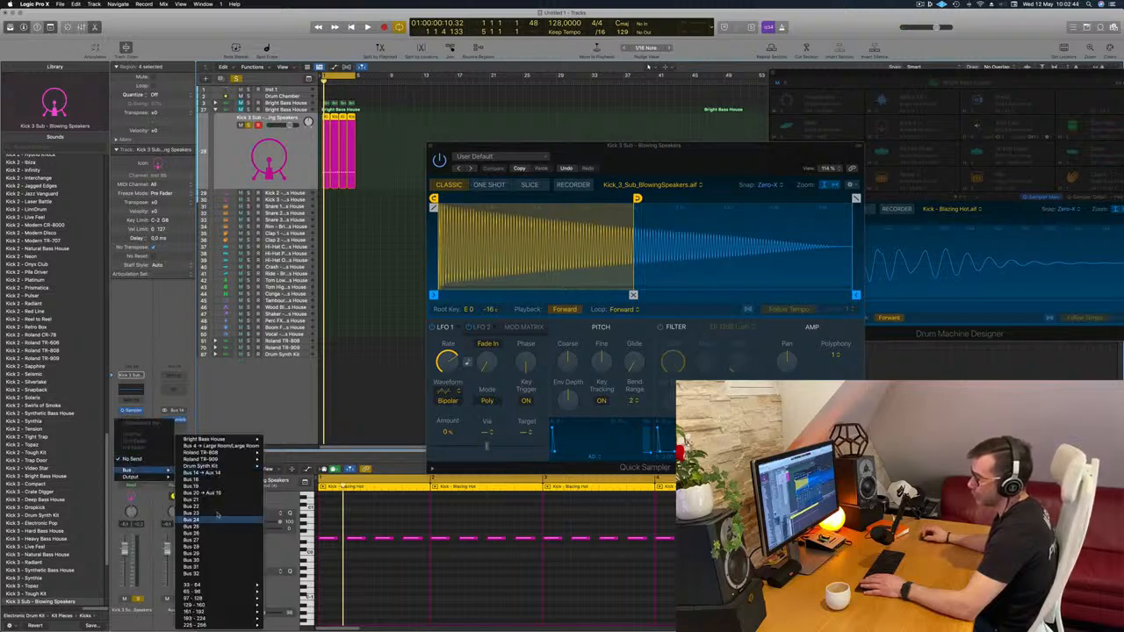
pyautogui.click(226, 501)
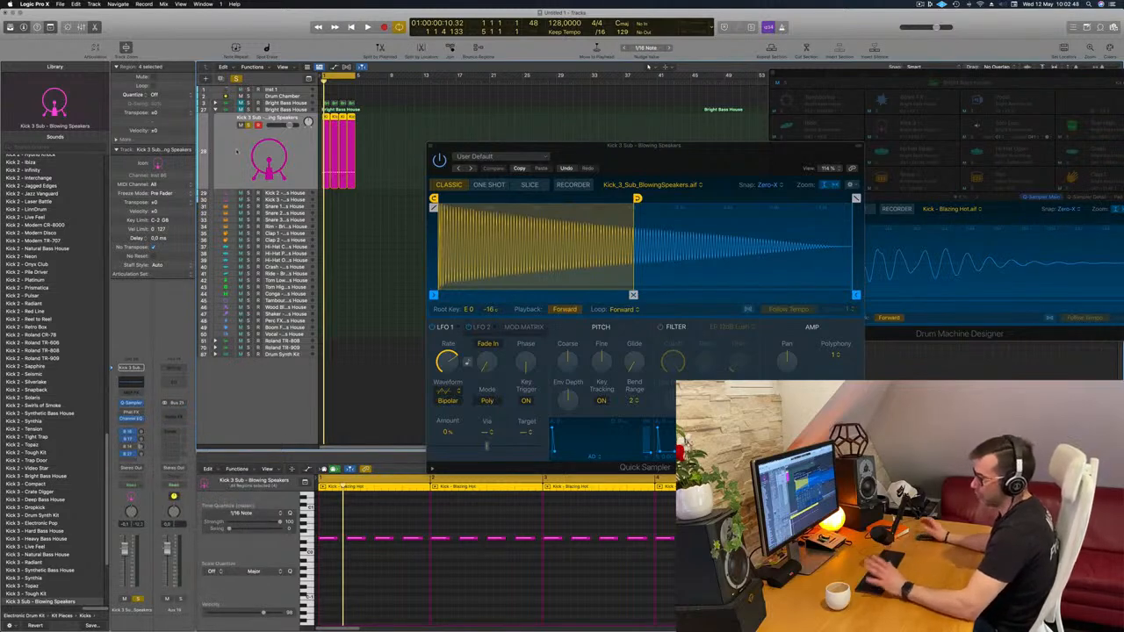
pyautogui.press('space')
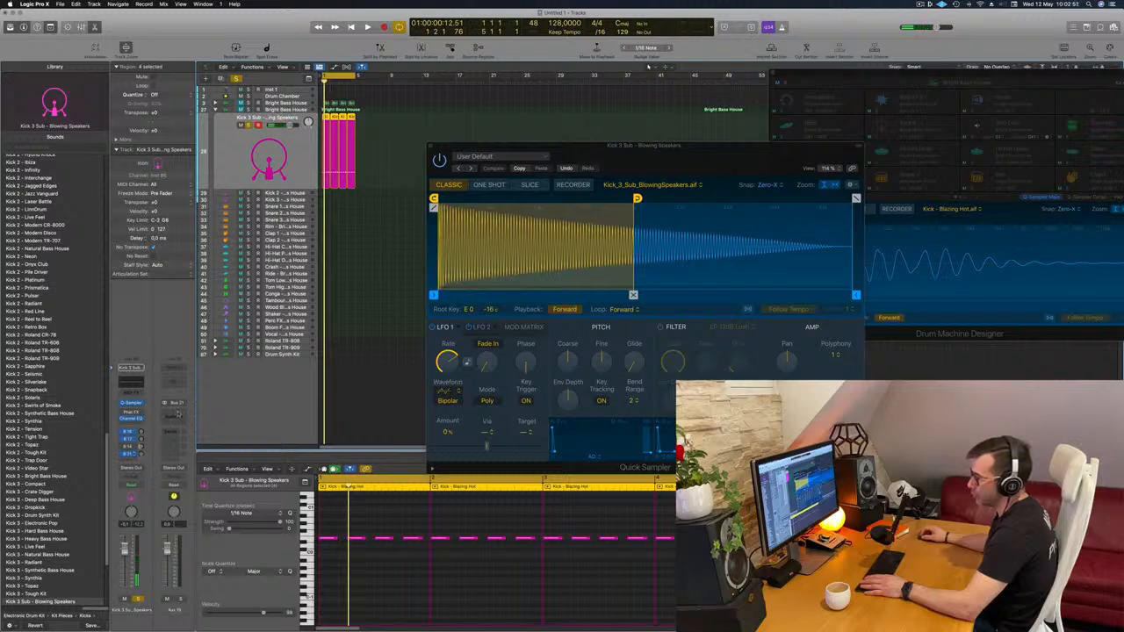
# Insert a stereo SilverVerb on the Bus 21 aux, load the grandiose preset and audition it during playback
pyautogui.click(180, 412)
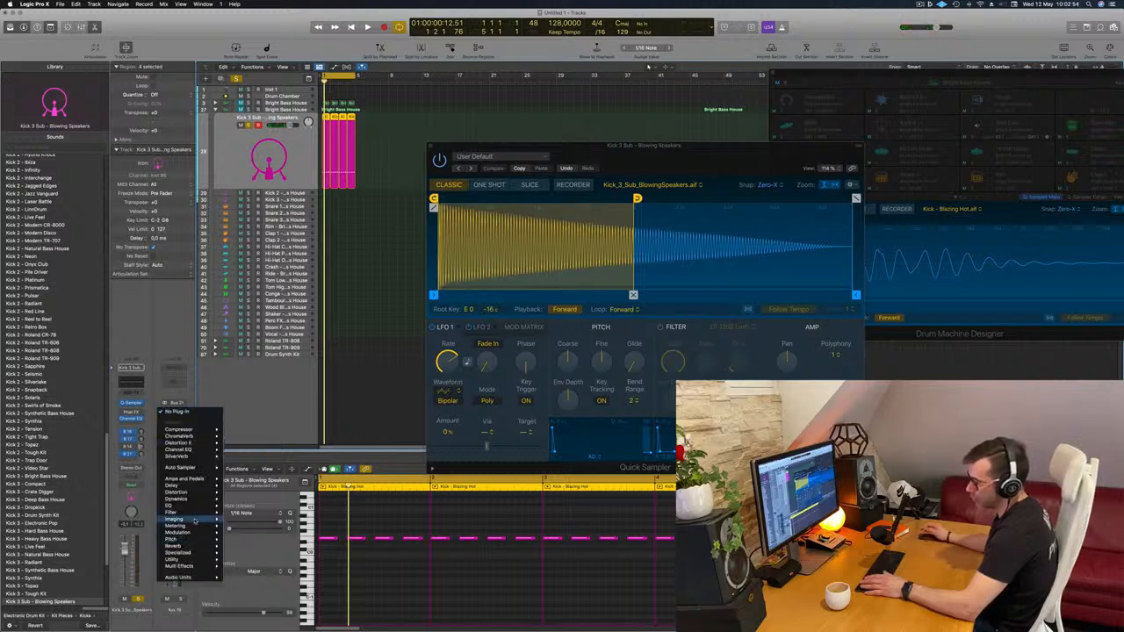
pyautogui.moveTo(268, 559)
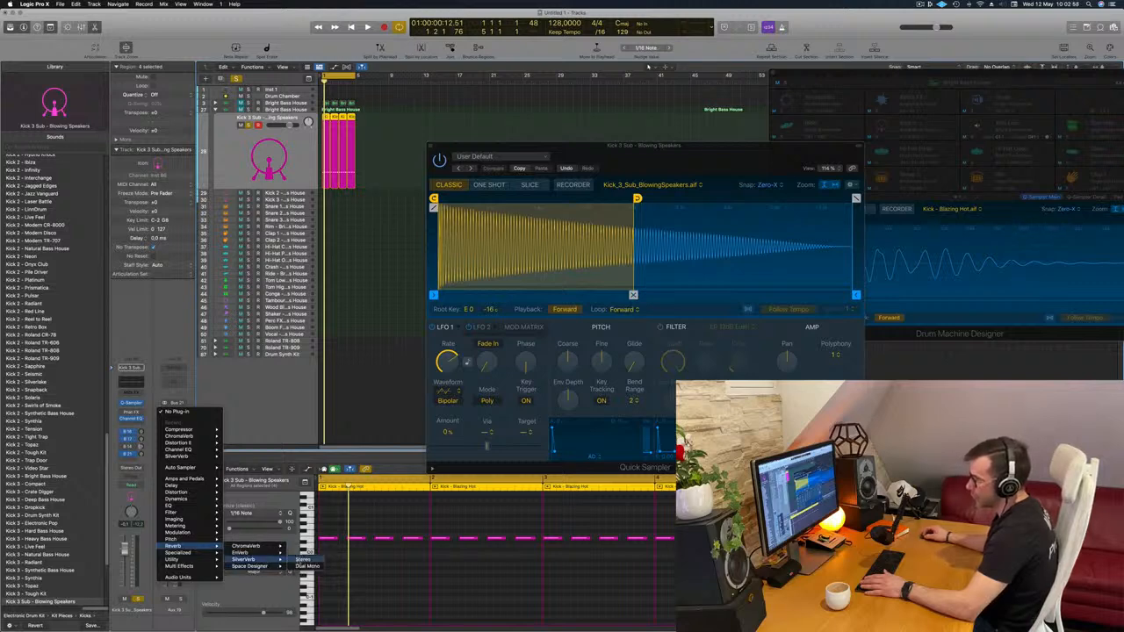
pyautogui.click(303, 559)
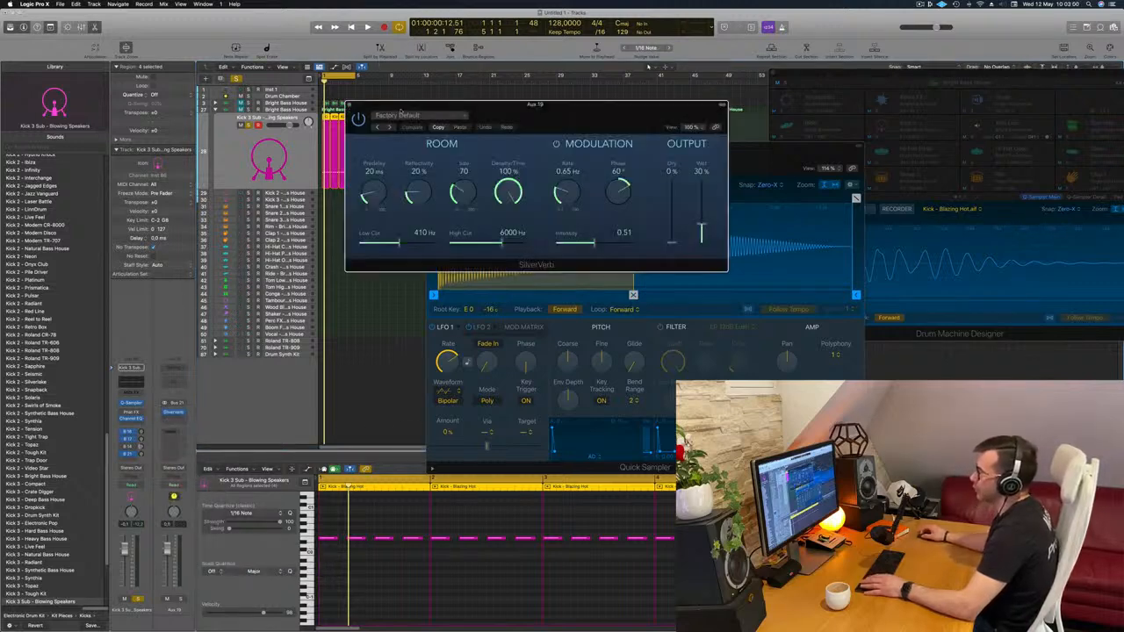
pyautogui.click(400, 115)
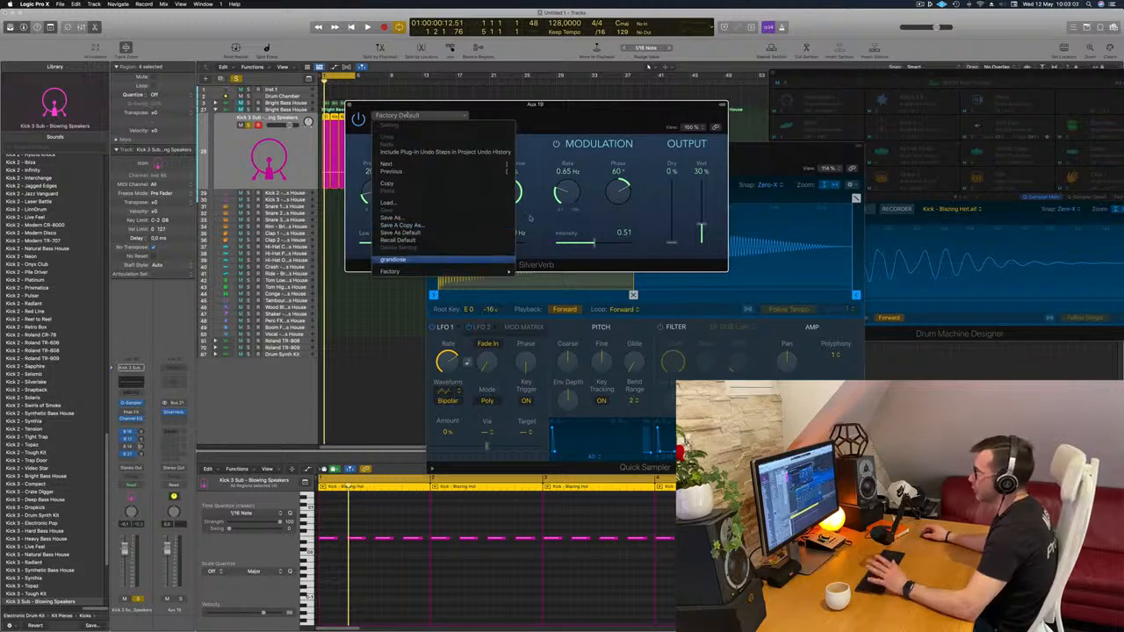
pyautogui.click(465, 260)
pyautogui.moveTo(705, 132); pyautogui.dragTo(867, 110)
pyautogui.press('space')
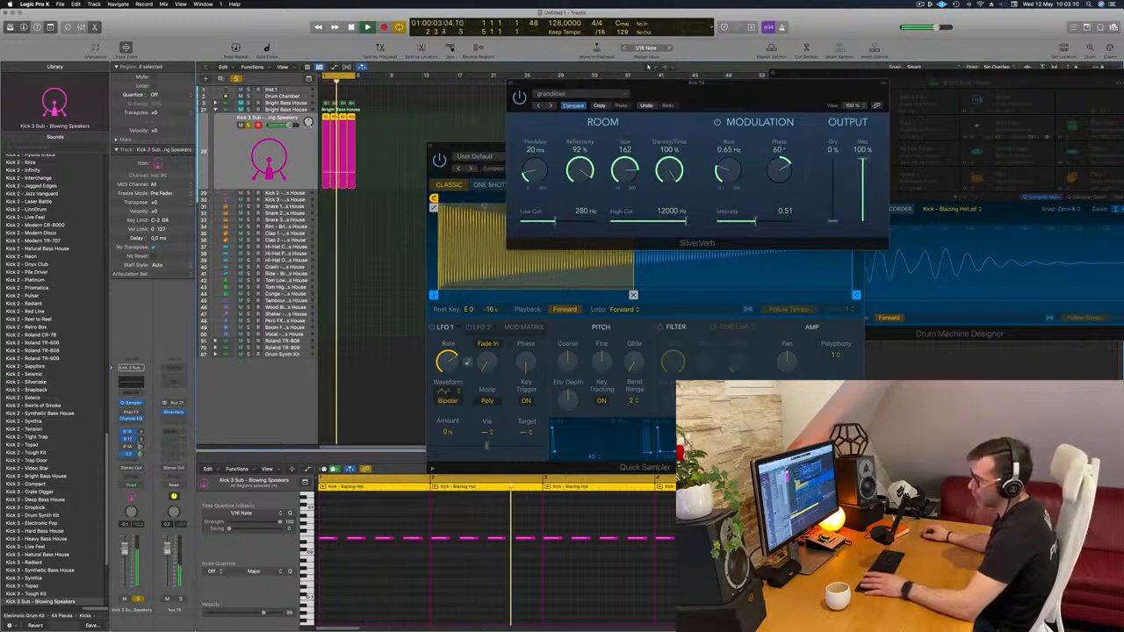
pyautogui.click(174, 413)
pyautogui.click(174, 414)
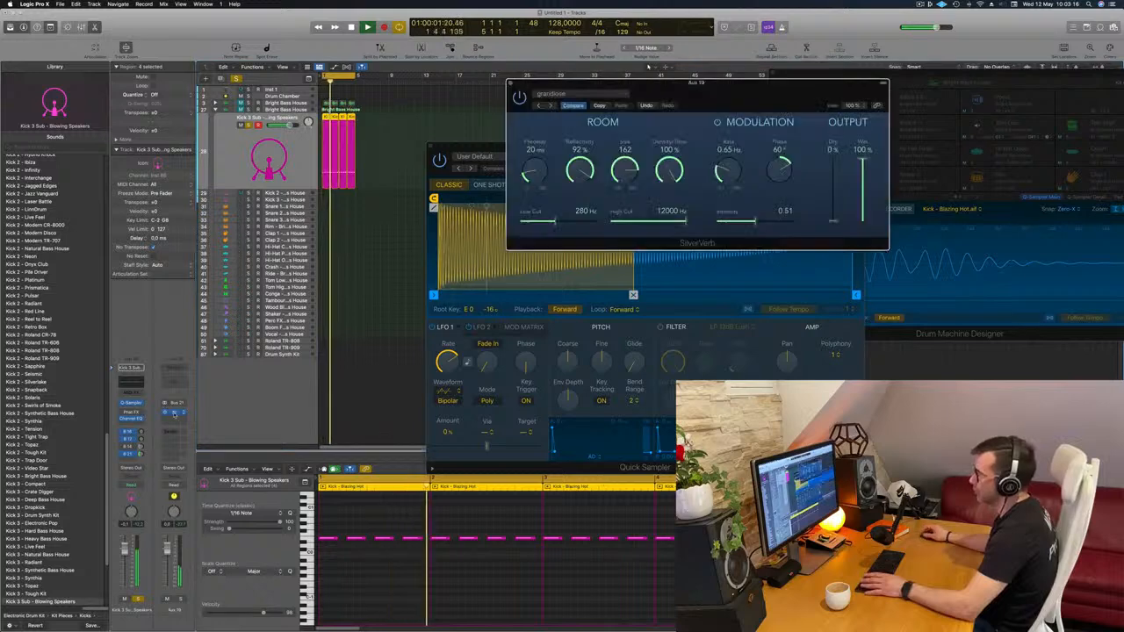
# Add a Channel EQ to the reverb aux, examine the signal's spectrum during playback and close the EQ
pyautogui.click(171, 382)
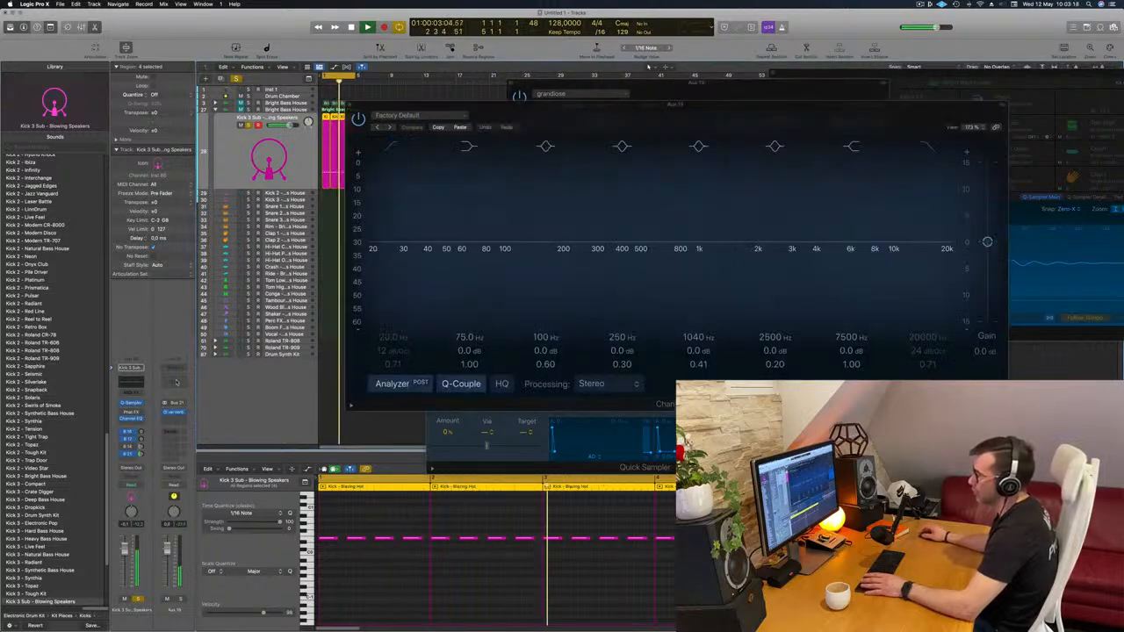
pyautogui.moveTo(570, 105); pyautogui.dragTo(684, 110)
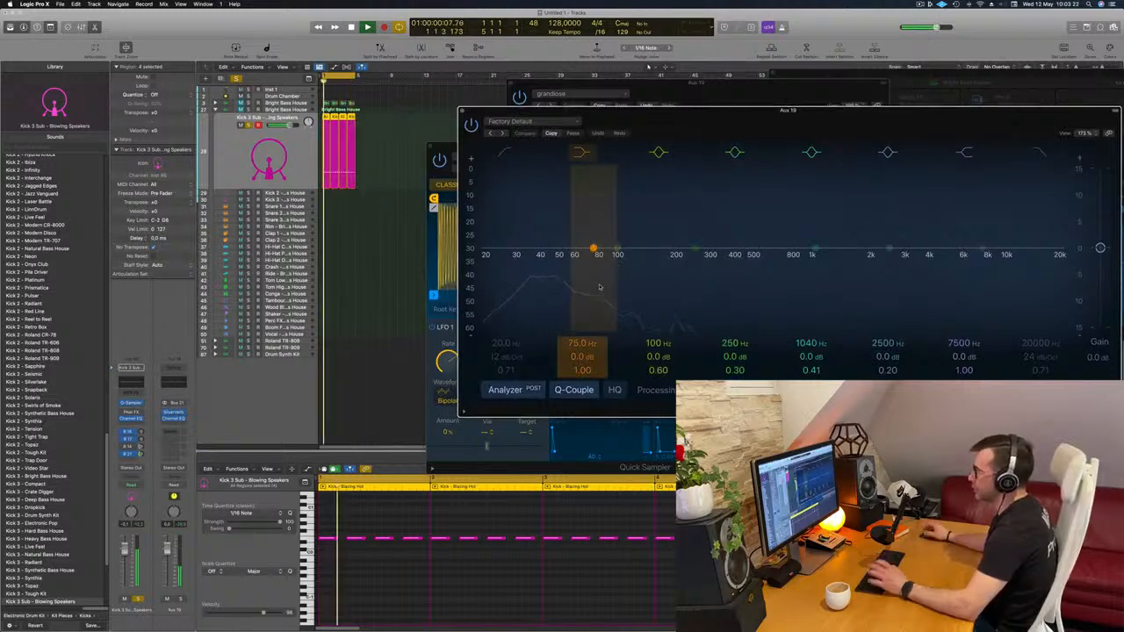
pyautogui.click(460, 112)
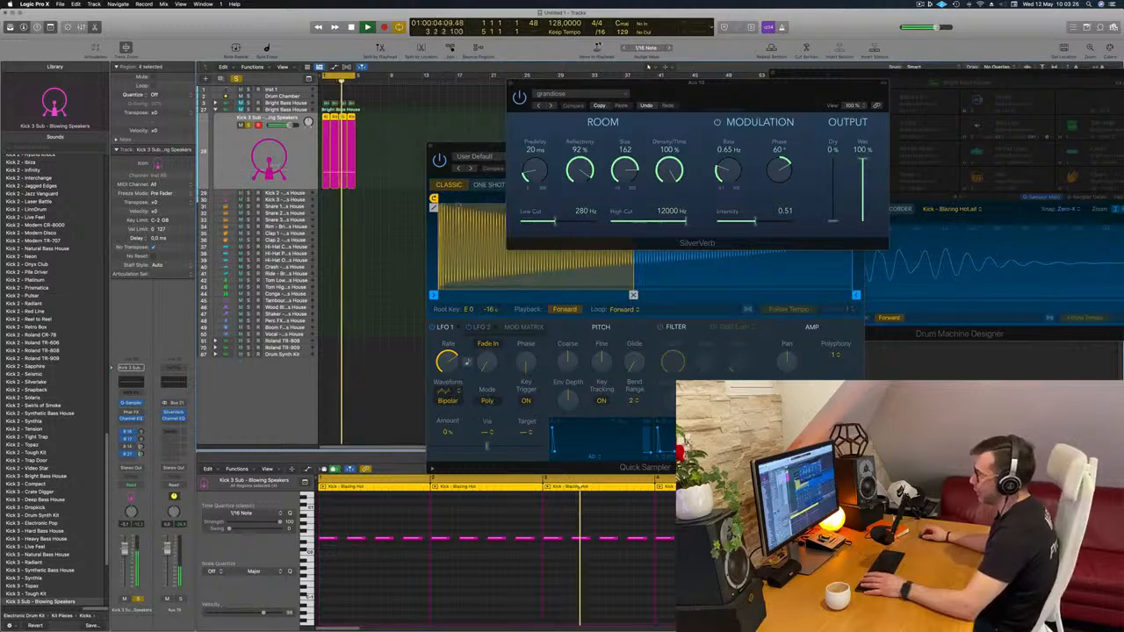
# Rearrange the SilverVerb and Quick Sampler windows and toggle the reverb's bypass during playback
pyautogui.moveTo(685, 86); pyautogui.dragTo(860, 126)
pyautogui.moveTo(644, 153); pyautogui.dragTo(739, 115)
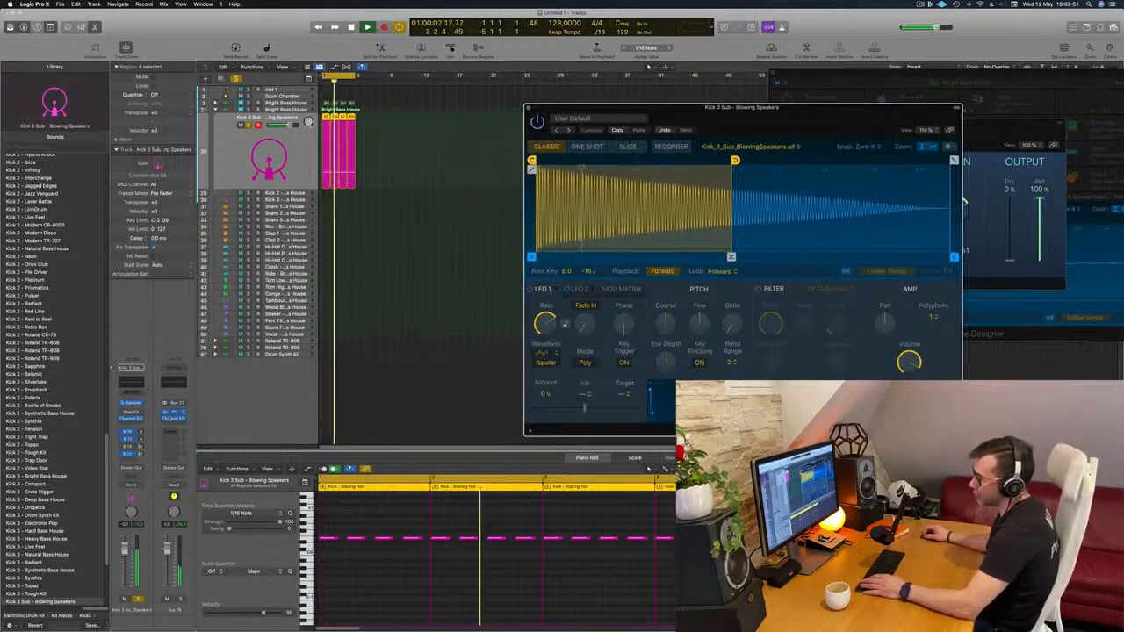
pyautogui.click(166, 414)
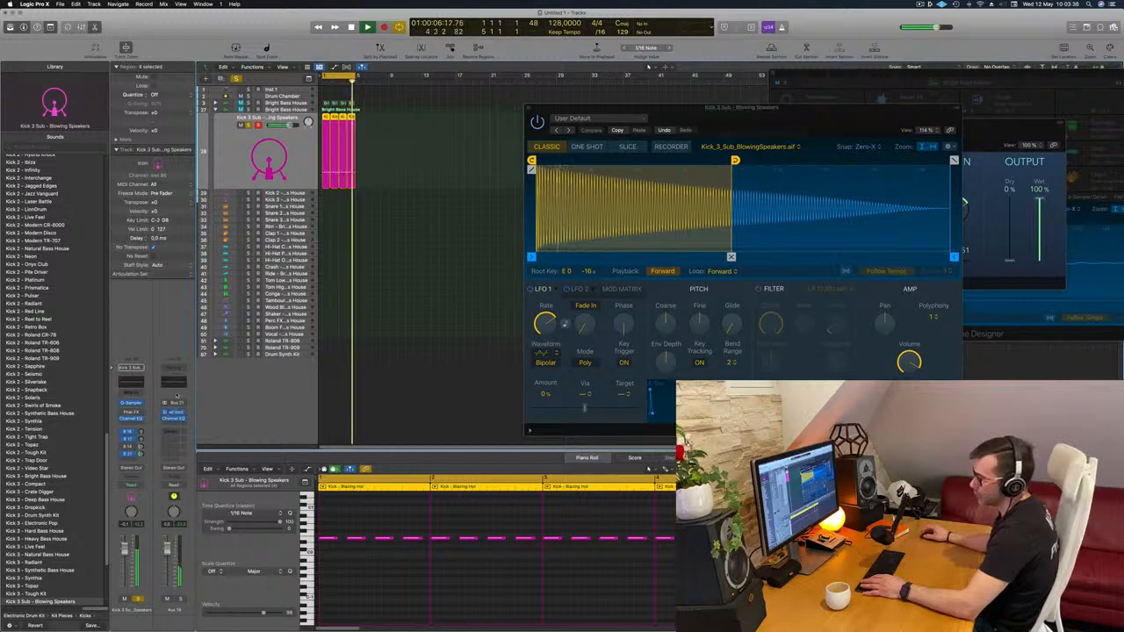
pyautogui.moveTo(784, 119); pyautogui.dragTo(709, 136)
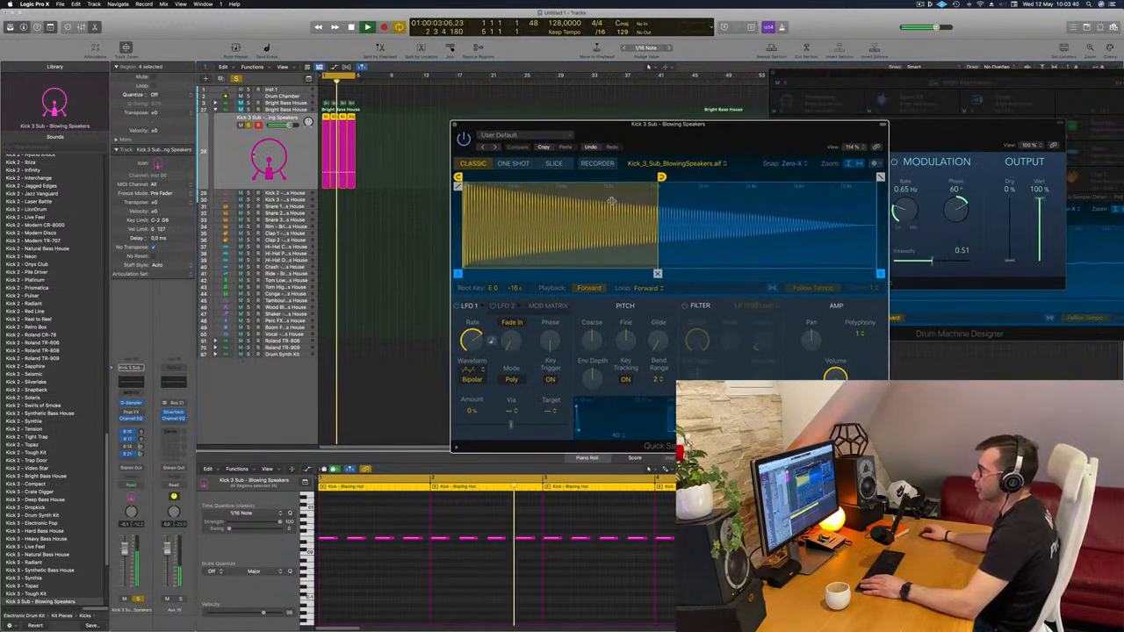
# Toggle the sub kick's Phat FX during playback and replace it with a stereo Compressor
pyautogui.press('space')
pyautogui.click(123, 413)
pyautogui.press('space')
pyautogui.press('space')
pyautogui.click(130, 413)
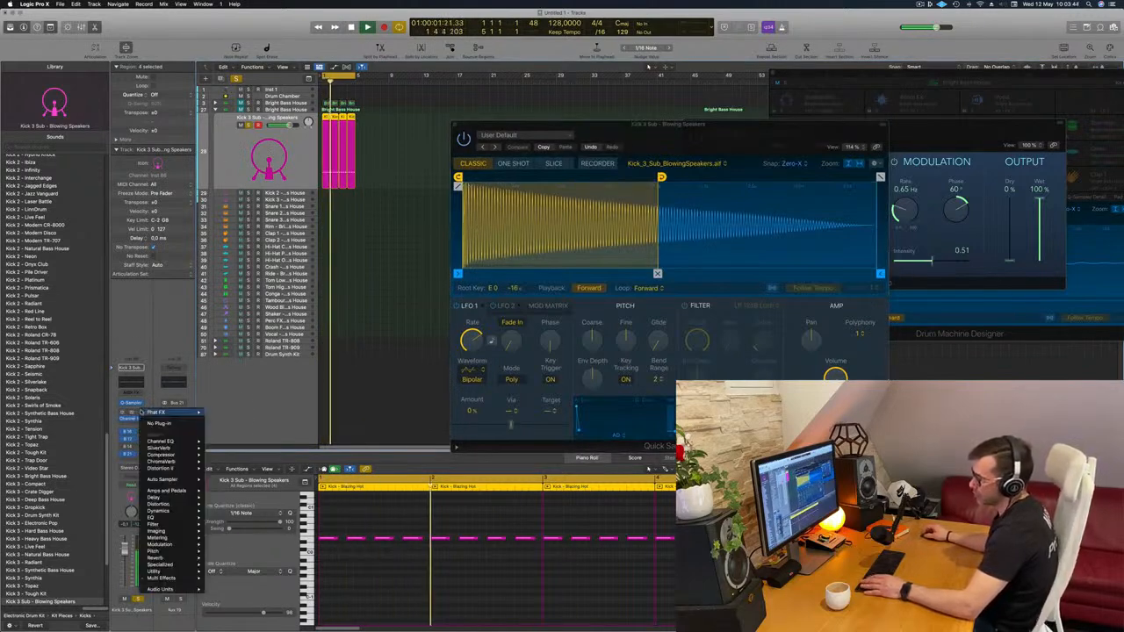
pyautogui.moveTo(171, 462)
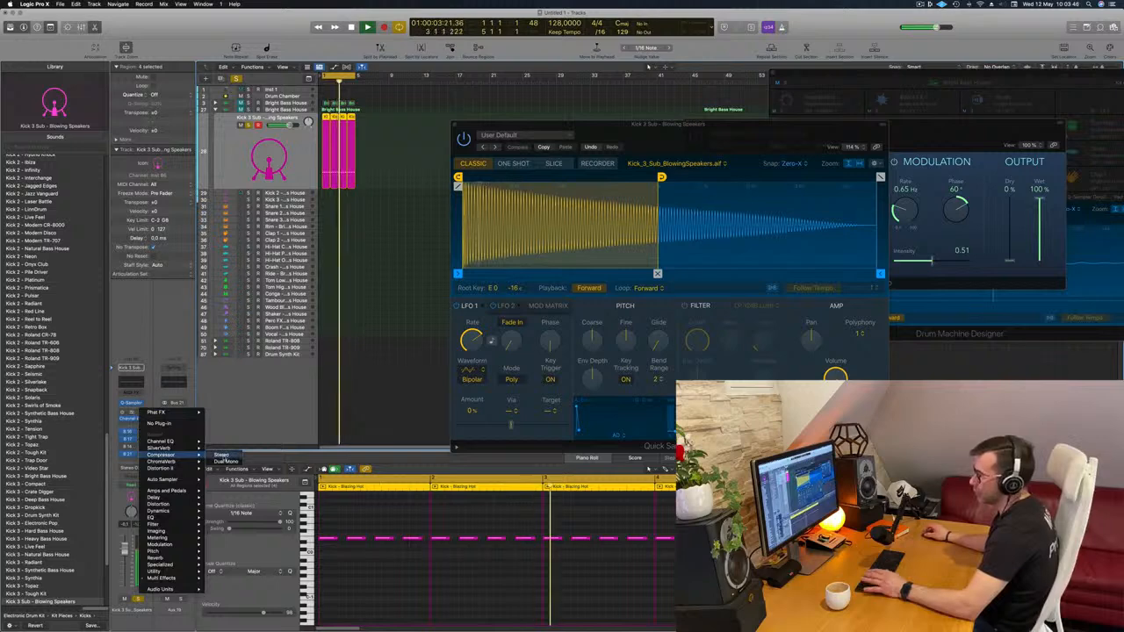
pyautogui.click(222, 457)
# Set the sub kick's Compressor to the Classic VCA model and reposition its window
pyautogui.click(541, 153)
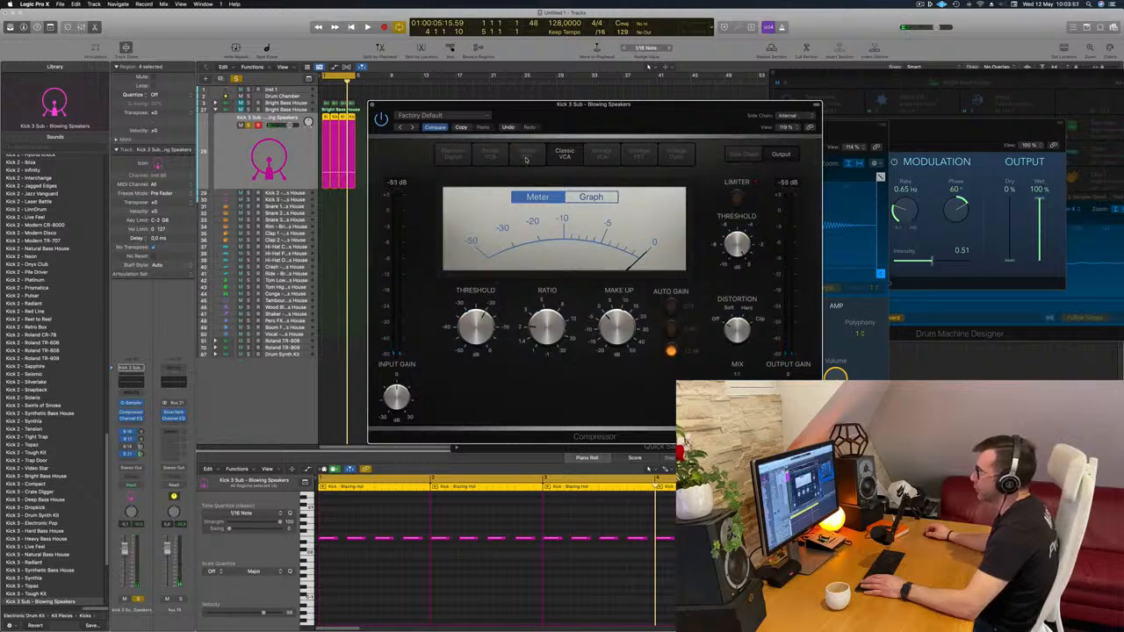
pyautogui.click(540, 155)
pyautogui.click(554, 157)
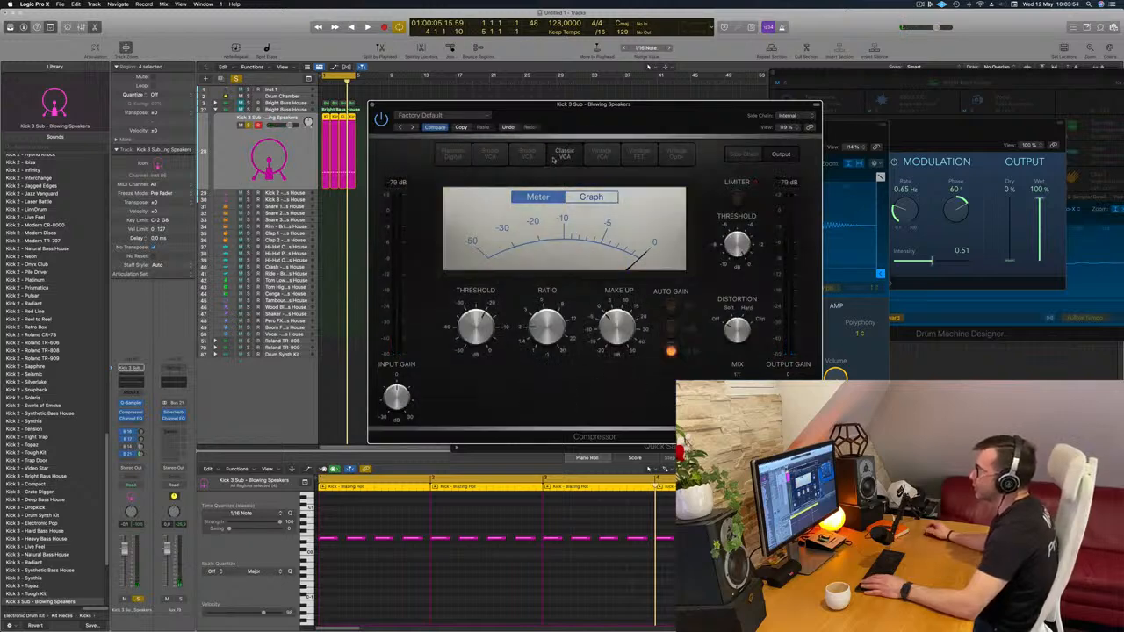
pyautogui.moveTo(587, 115); pyautogui.dragTo(627, 95)
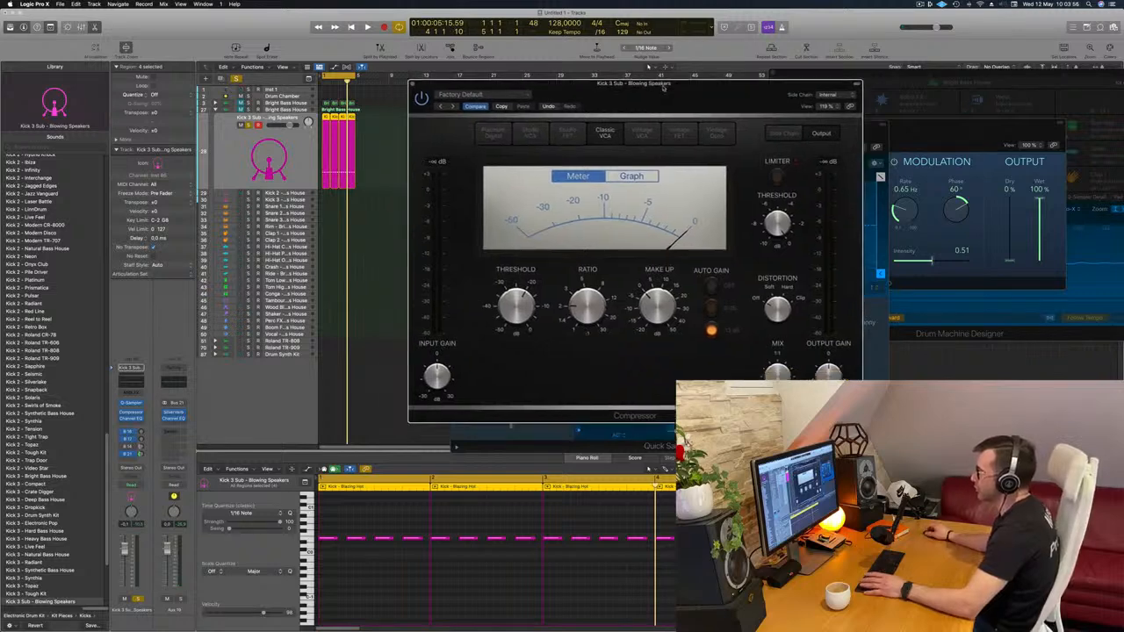
# Set the Compressor's ratio to 4.1:1 while the sub kick plays and close the plug-in
pyautogui.press('space')
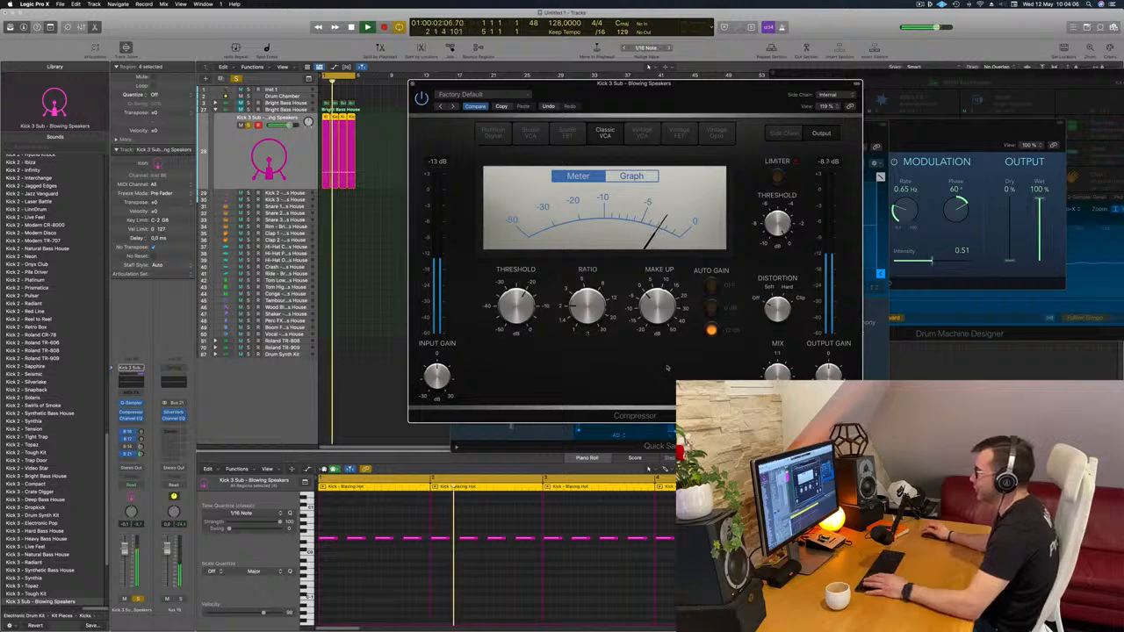
pyautogui.moveTo(588, 306)
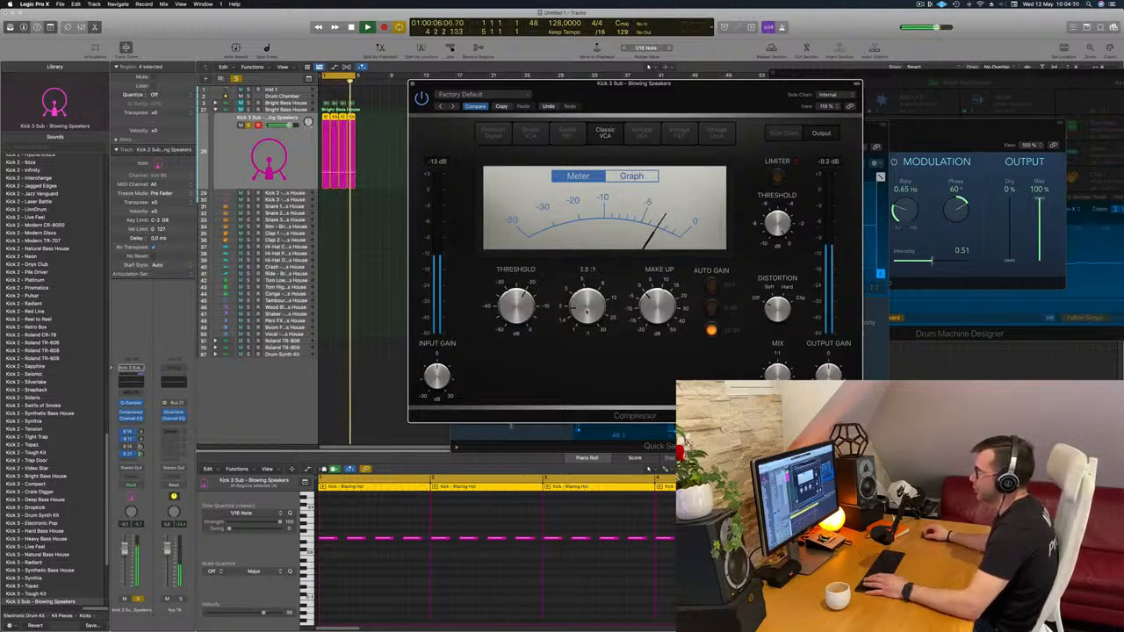
pyautogui.moveTo(588, 303)
pyautogui.mouseDown()
pyautogui.moveTo(592, 285)
pyautogui.moveTo(588, 303)
pyautogui.mouseUp()
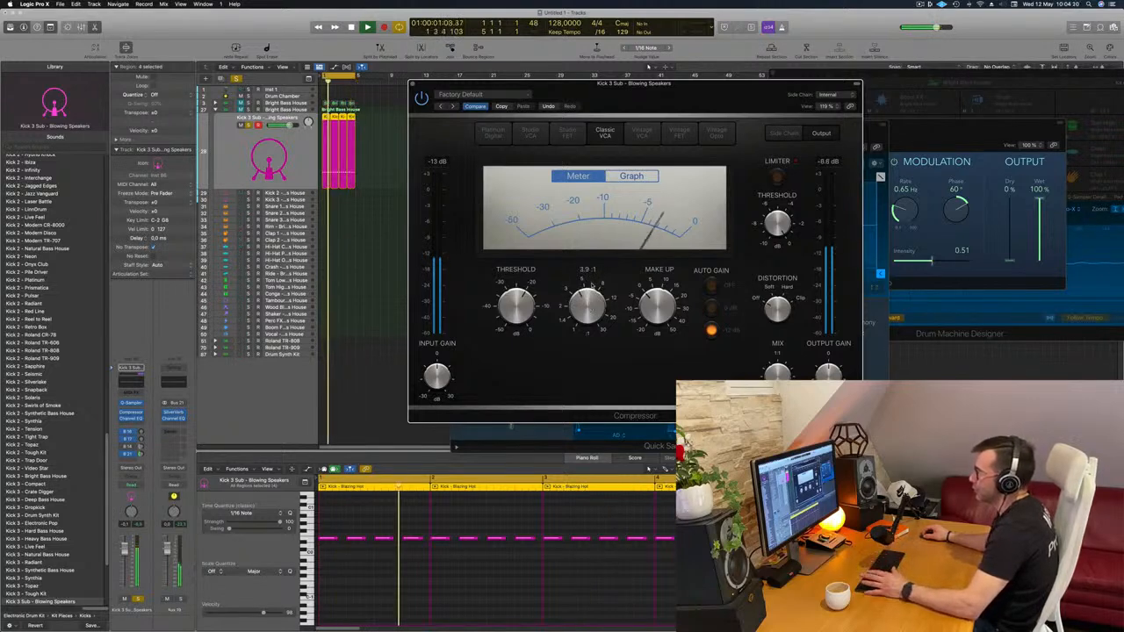
pyautogui.moveTo(592, 284); pyautogui.dragTo(591, 281)
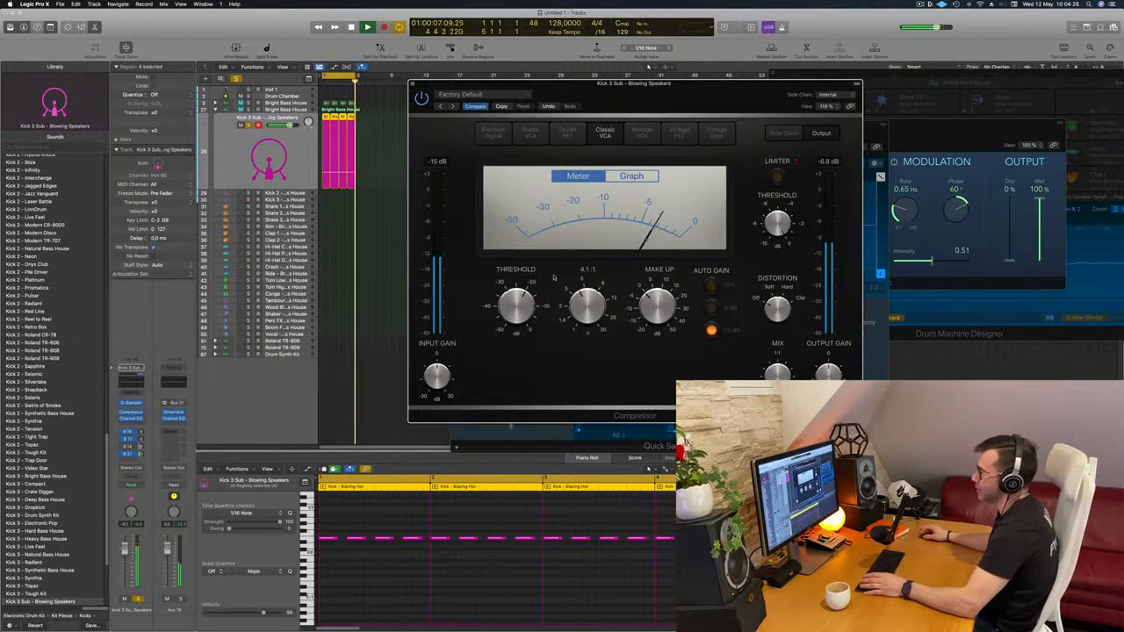
pyautogui.click(522, 303)
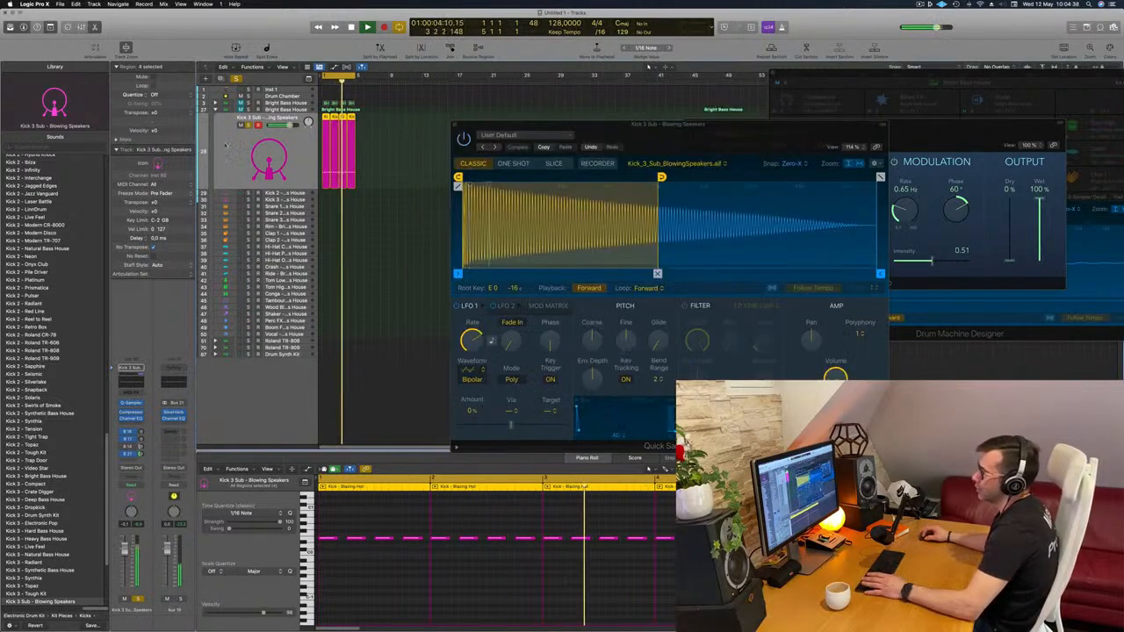
pyautogui.click(413, 85)
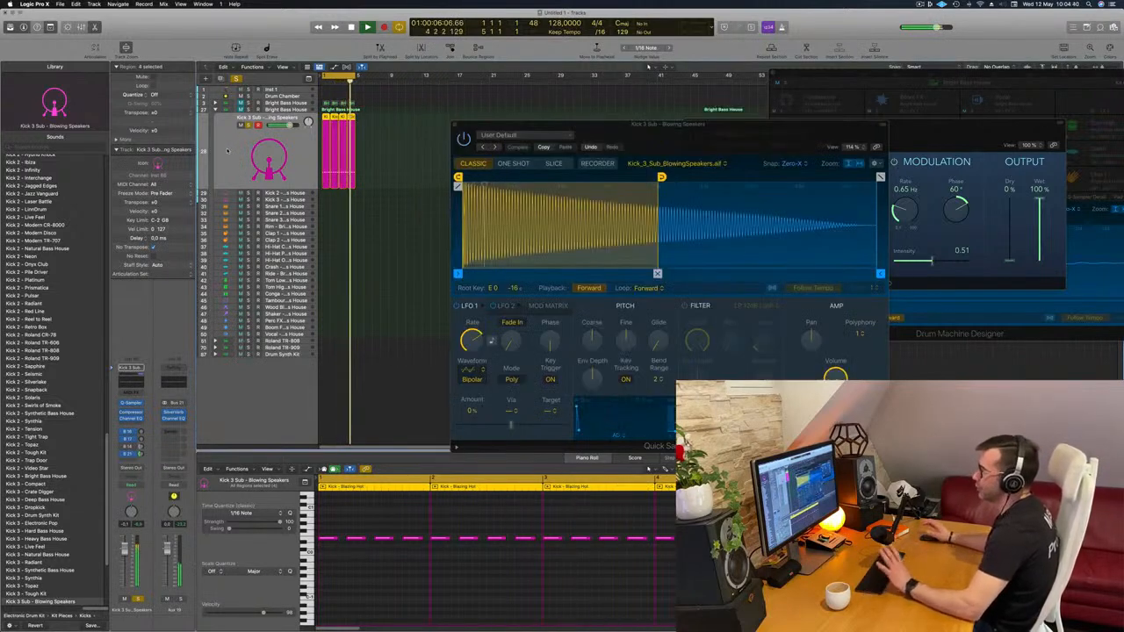
# Stop playback, copy the sub kick's first region onto the Kick 2 - Bright Bass House track and play it briefly
pyautogui.moveTo(708, 126); pyautogui.dragTo(736, 142)
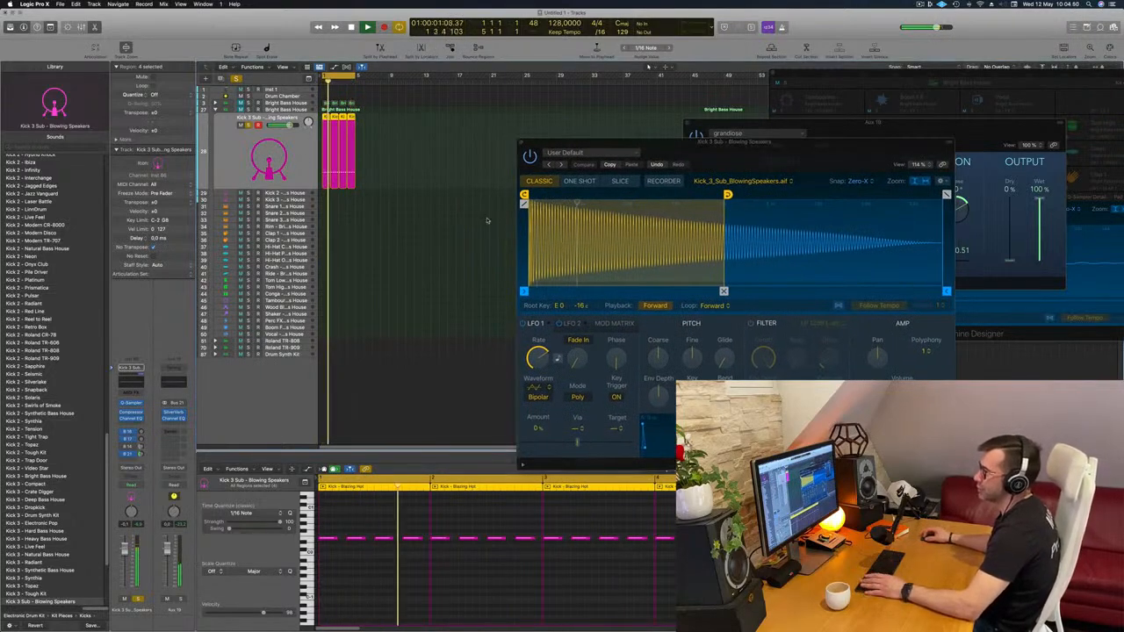
pyautogui.click(483, 183)
pyautogui.press('space')
pyautogui.click(352, 104)
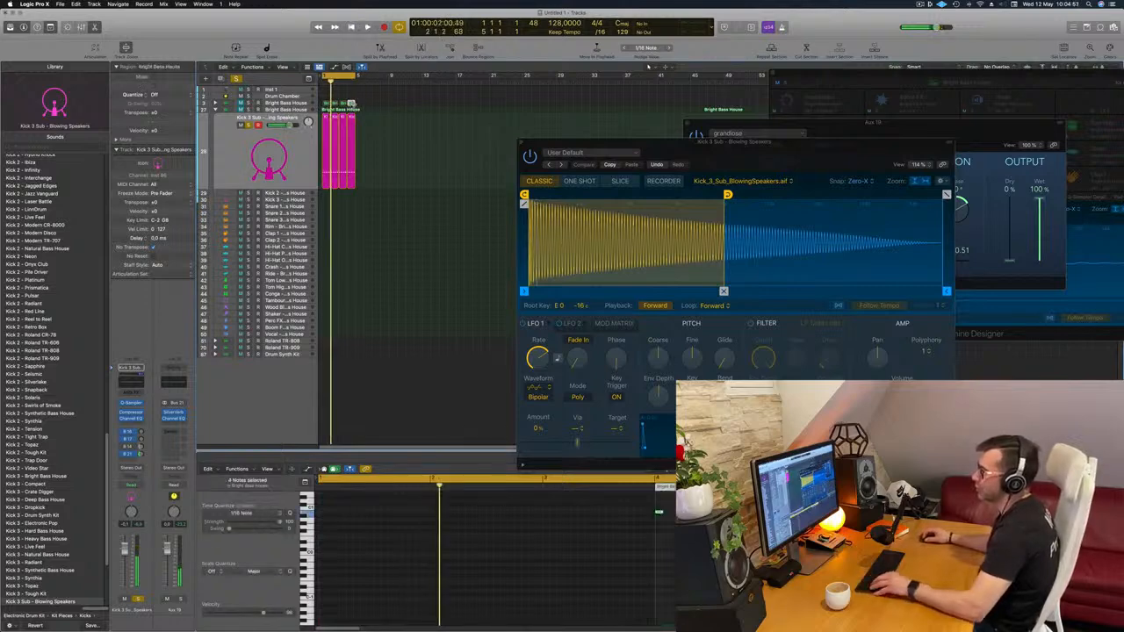
pyautogui.click(338, 106)
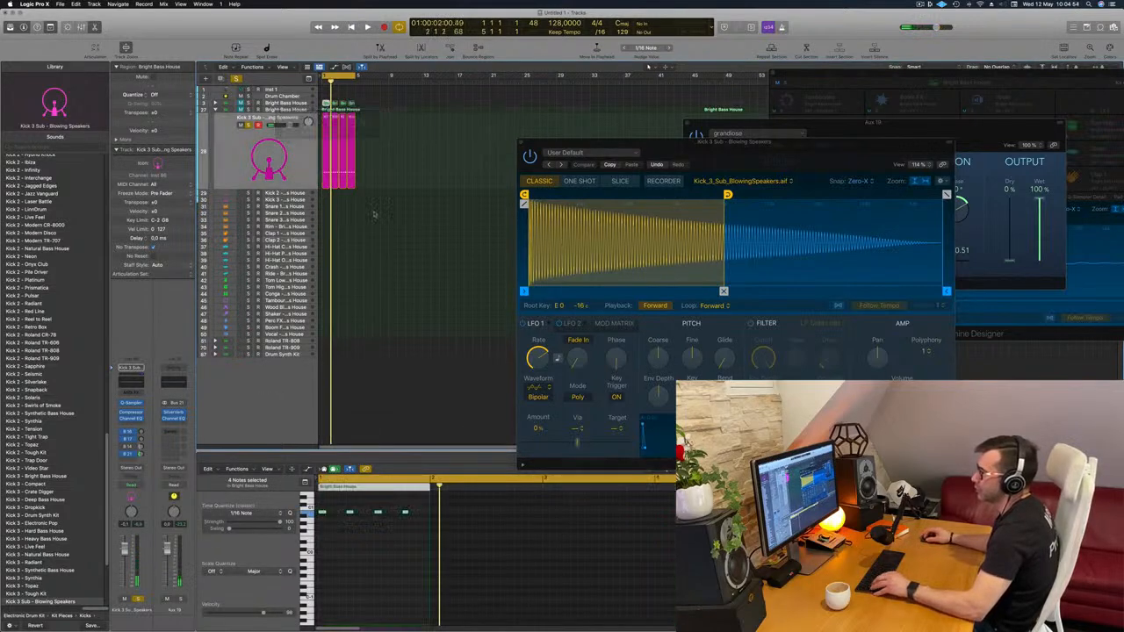
pyautogui.moveTo(327, 149); pyautogui.dragTo(326, 201)
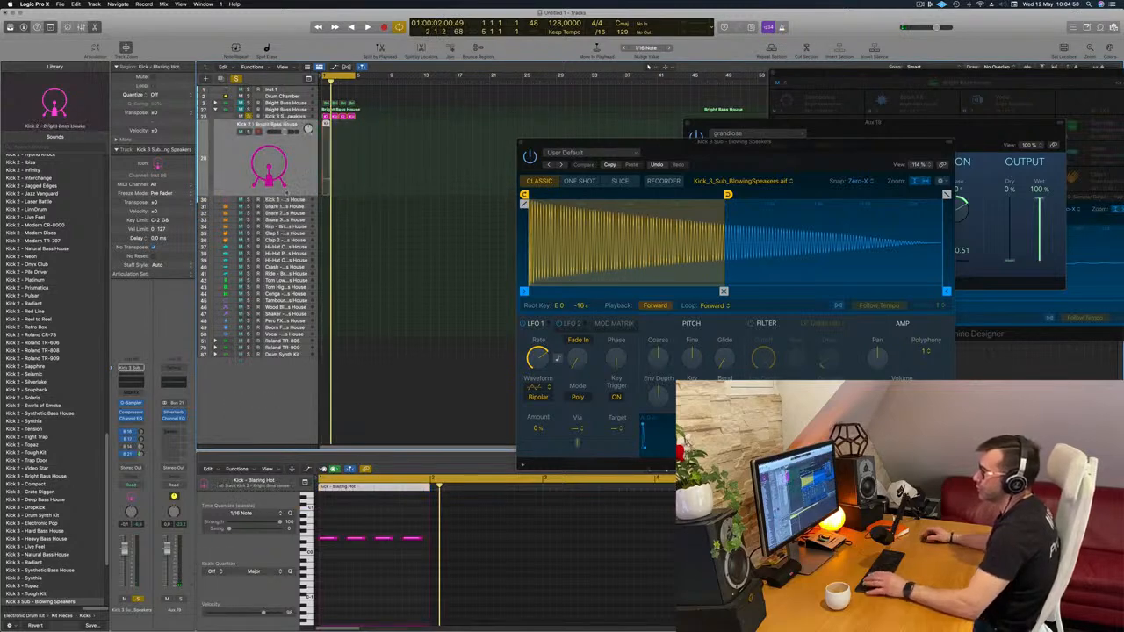
pyautogui.press('space')
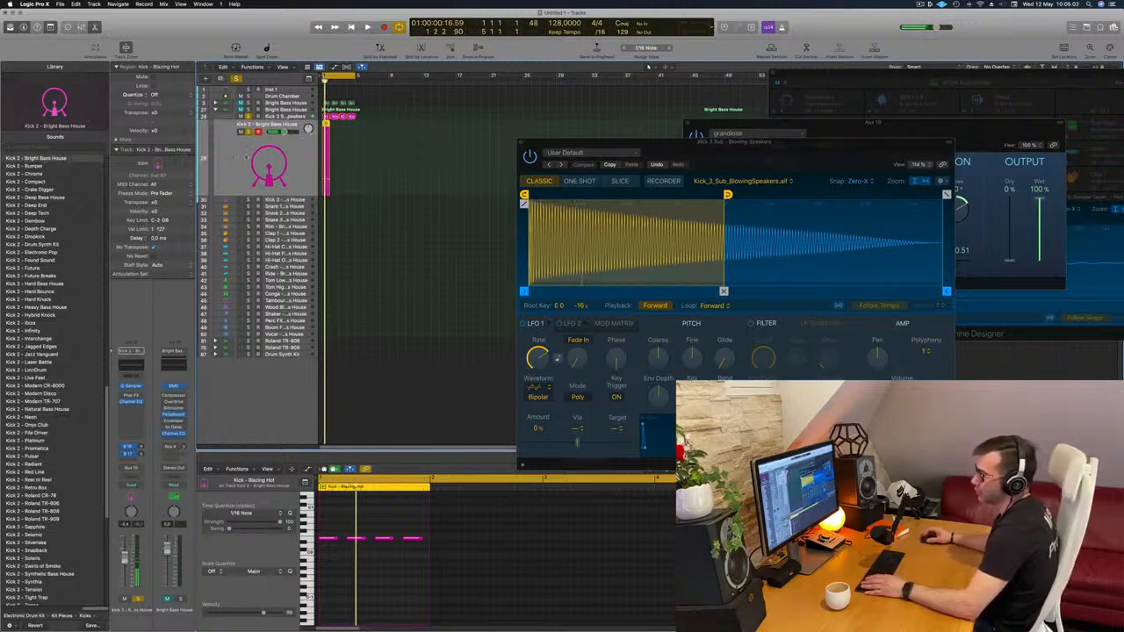
# Select the four notes in the copied Kick 2 region and transpose them across octaves to try different pitches
pyautogui.scroll(10, 39, 336)
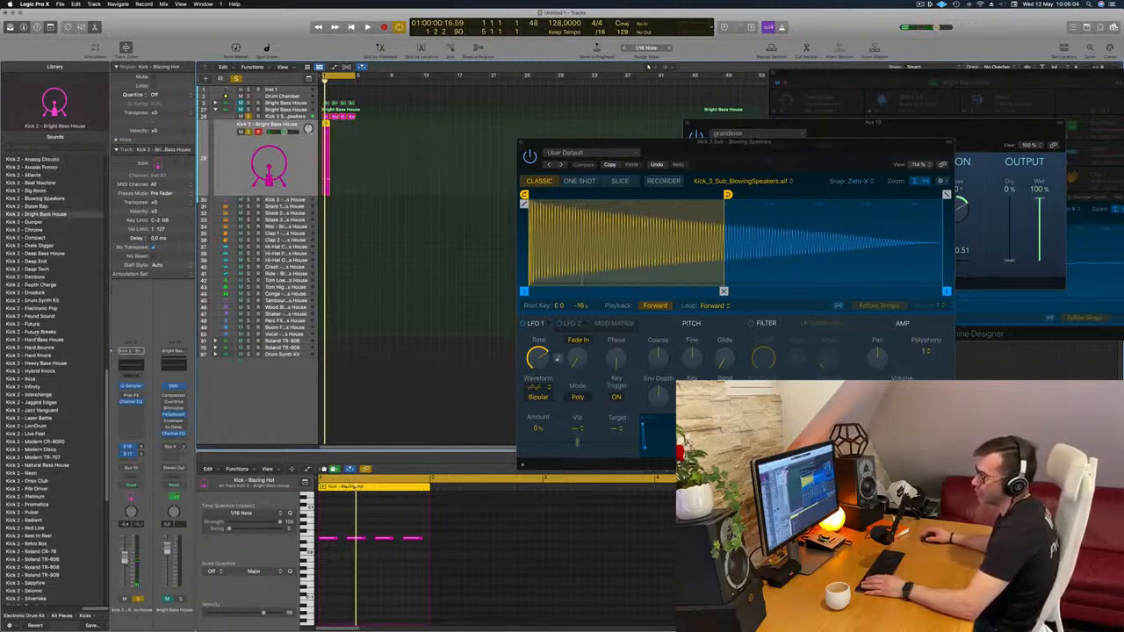
pyautogui.scroll(8, 39, 335)
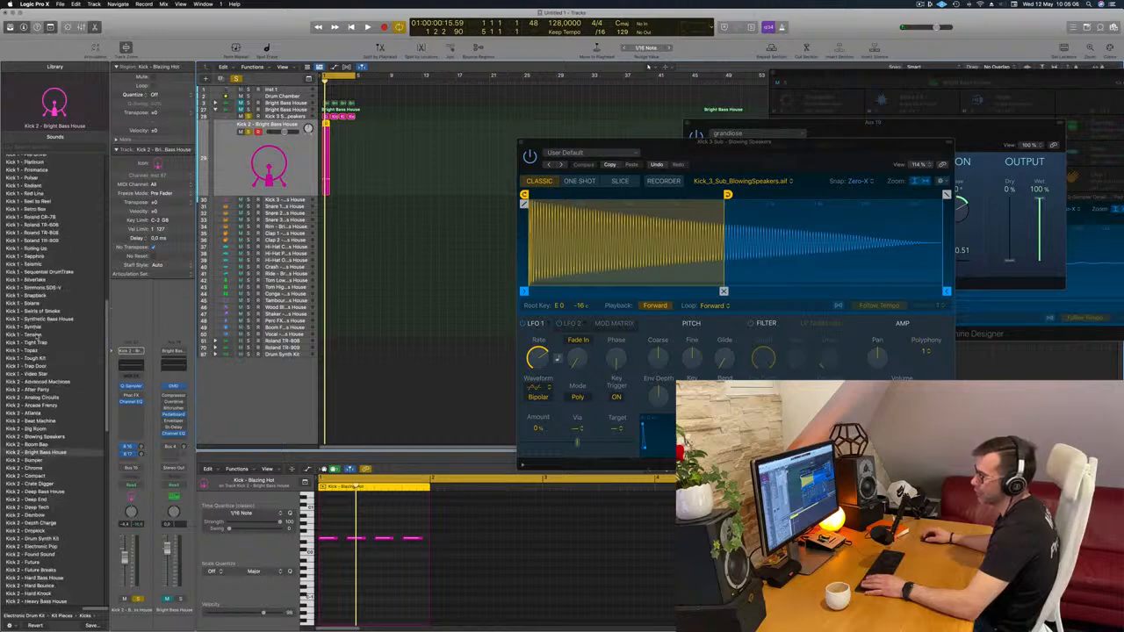
pyautogui.moveTo(323, 530); pyautogui.dragTo(424, 560)
pyautogui.scroll(5, 383, 554)
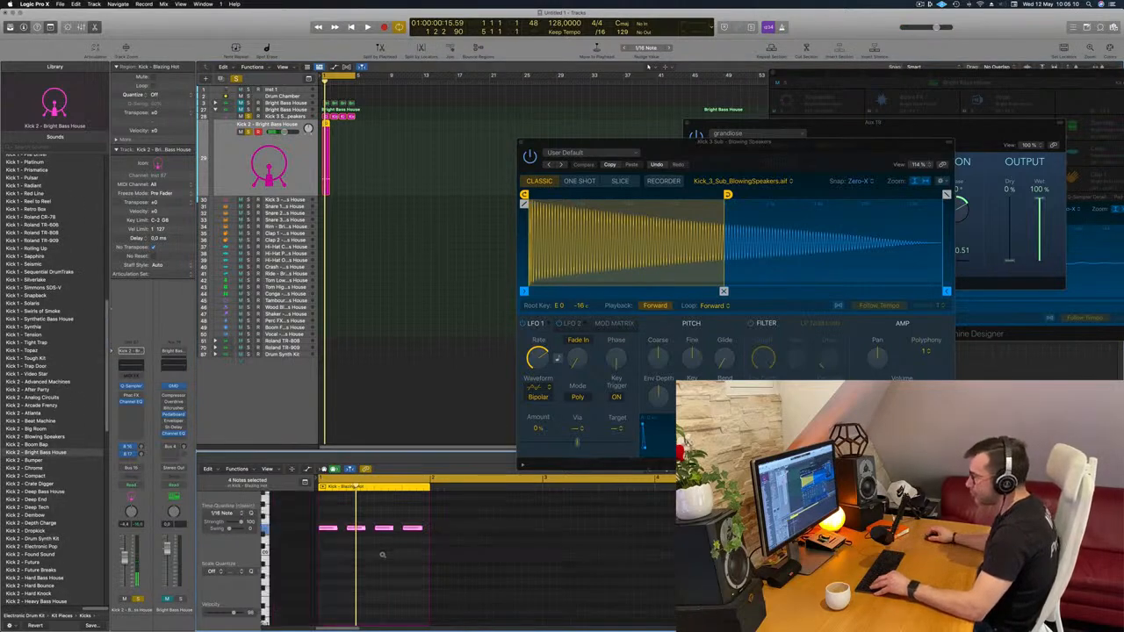
pyautogui.scroll(4, 383, 554)
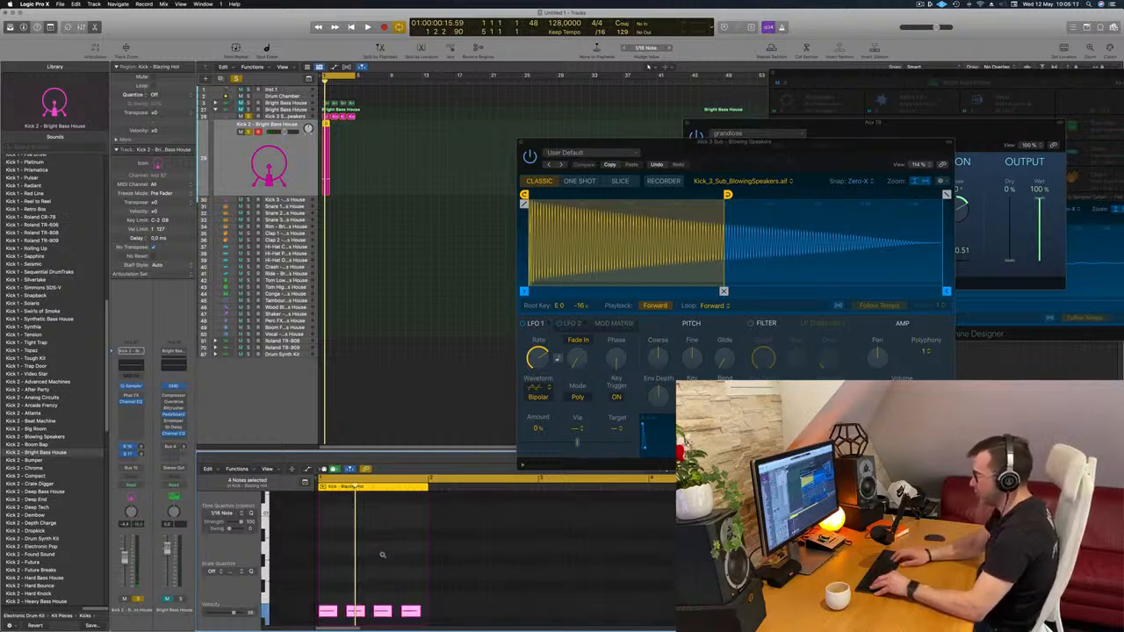
pyautogui.scroll(3, 382, 555)
pyautogui.scroll(-3, 382, 556)
pyautogui.scroll(4, 382, 555)
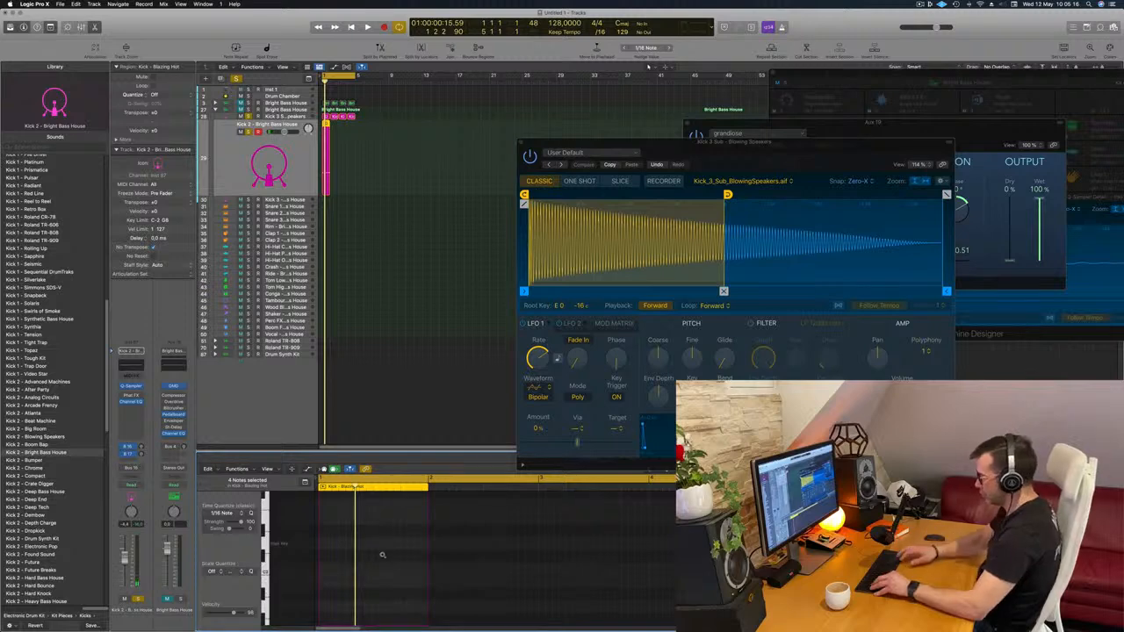
pyautogui.scroll(-3, 381, 556)
pyautogui.scroll(2, 382, 555)
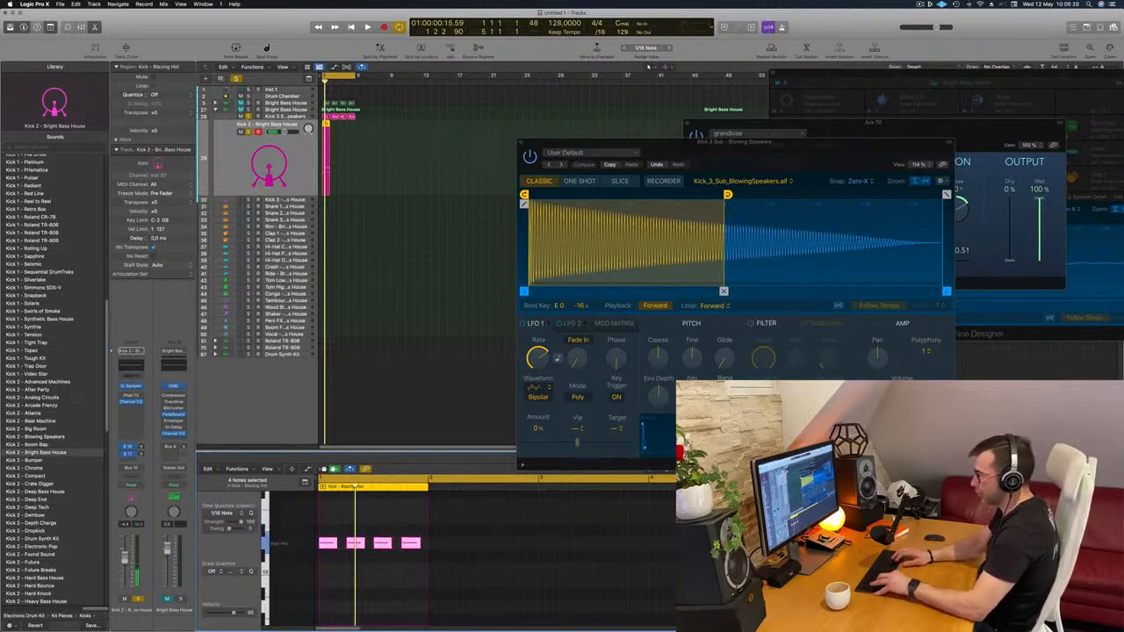
pyautogui.scroll(-3, 382, 556)
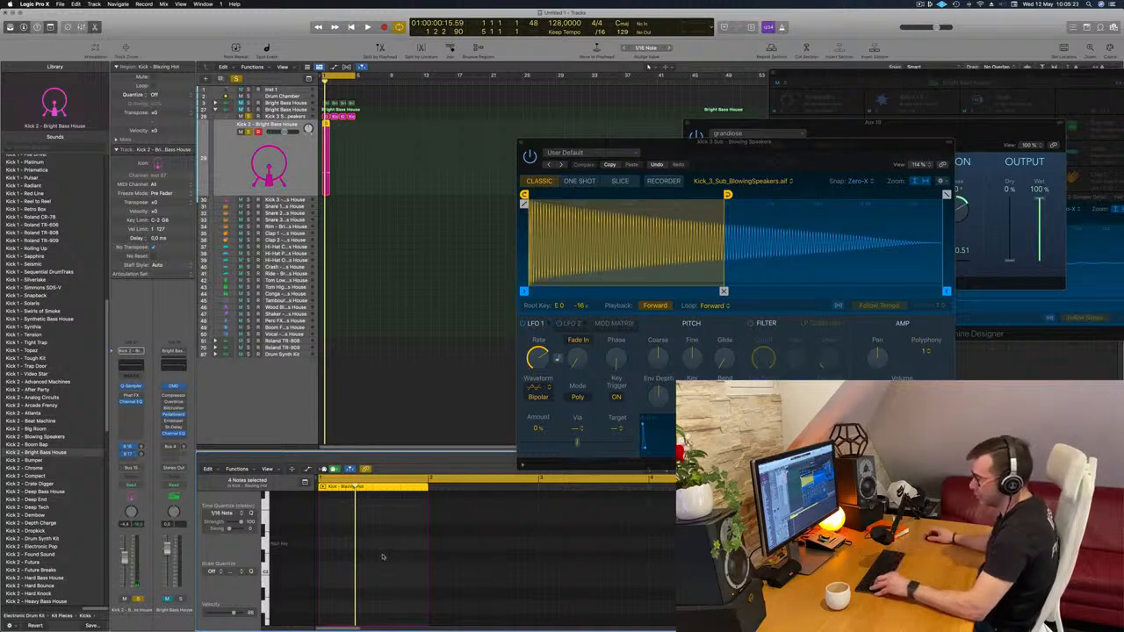
pyautogui.scroll(3, 382, 556)
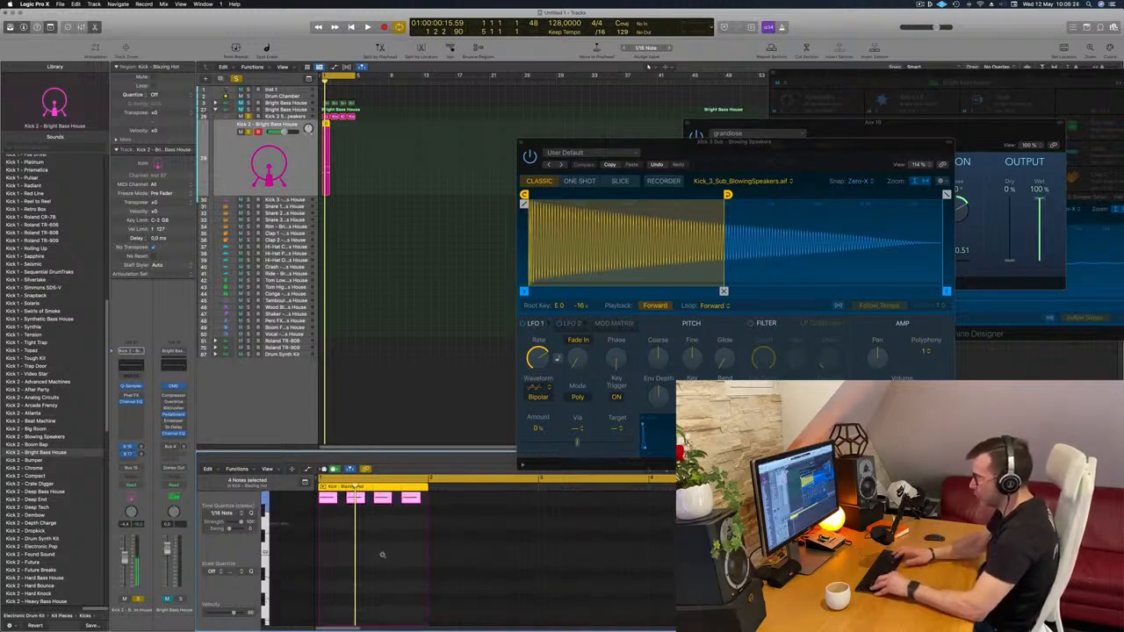
# Play the transposed kick and duplicate its region so that four one-bar regions fill the loop
pyautogui.press('space')
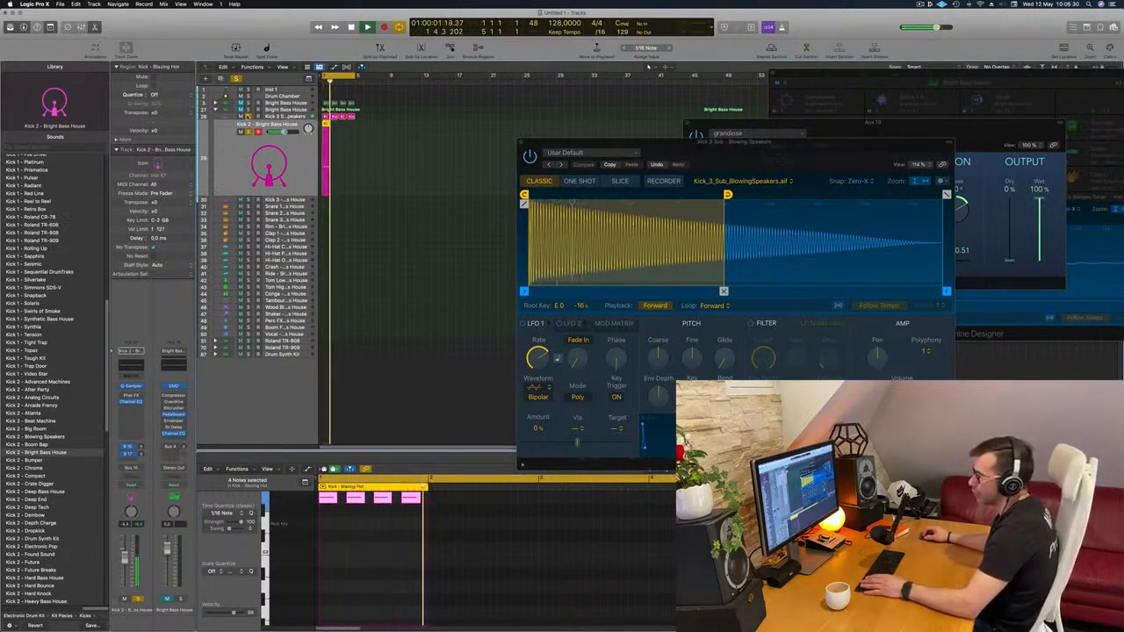
pyautogui.moveTo(326, 124); pyautogui.dragTo(335, 128)
pyautogui.moveTo(340, 135)
pyautogui.mouseDown()
pyautogui.moveTo(324, 135)
pyautogui.moveTo(341, 127)
pyautogui.mouseUp()
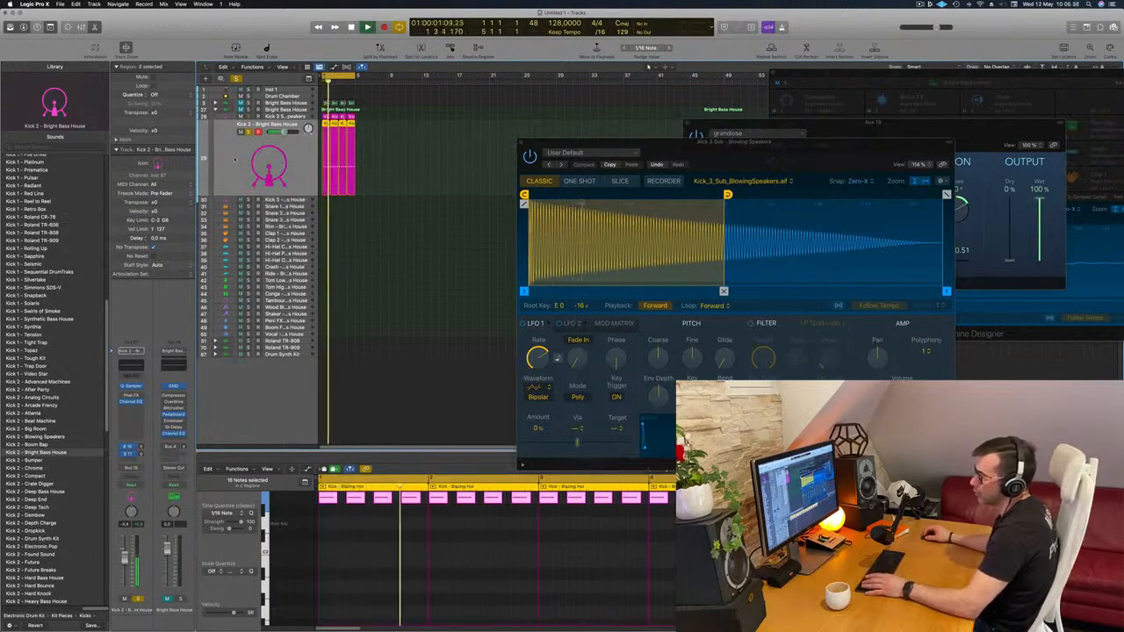
# Solo the Bright Bass House track alongside the two kicks, restart playback and reposition the Quick Sampler window
pyautogui.click(248, 111)
pyautogui.press('space')
pyautogui.press('space')
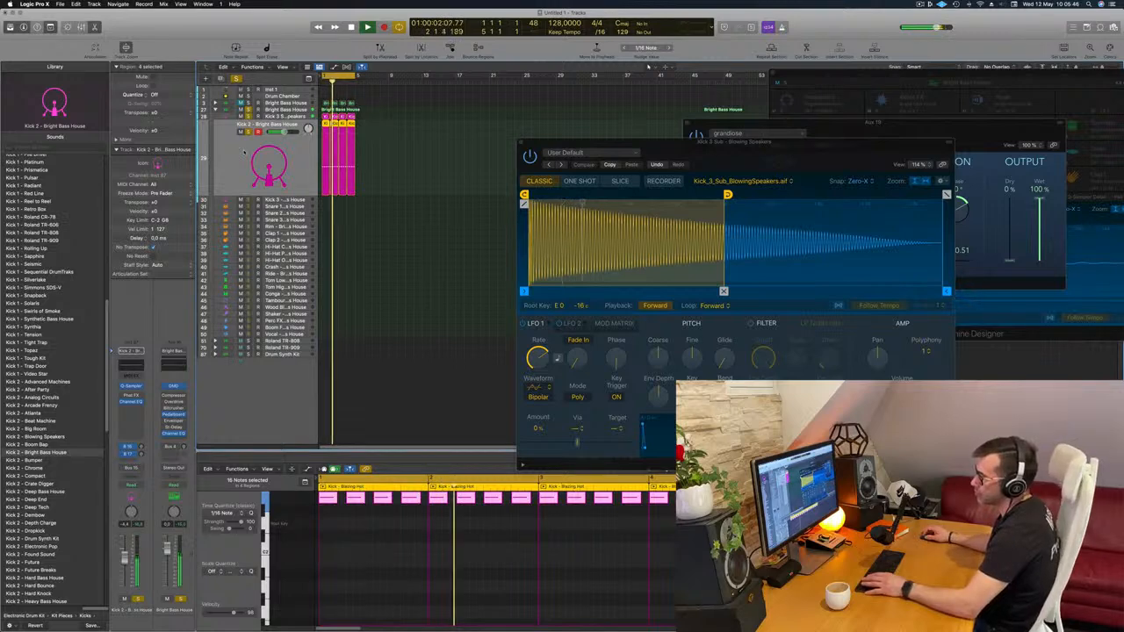
pyautogui.moveTo(606, 142); pyautogui.dragTo(576, 145)
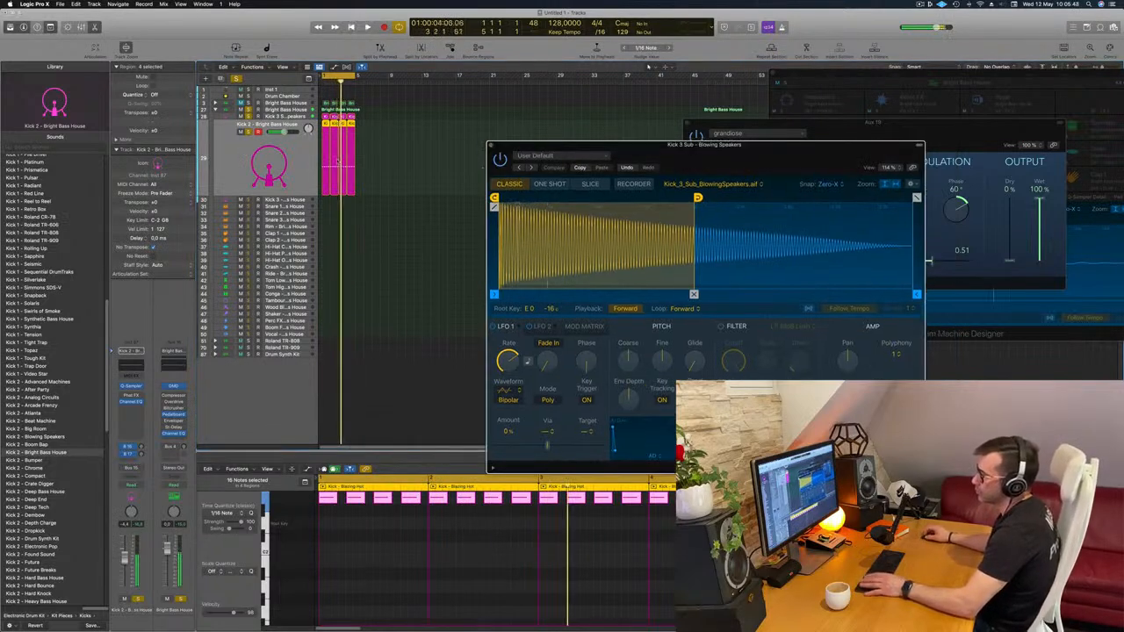
pyautogui.press('space')
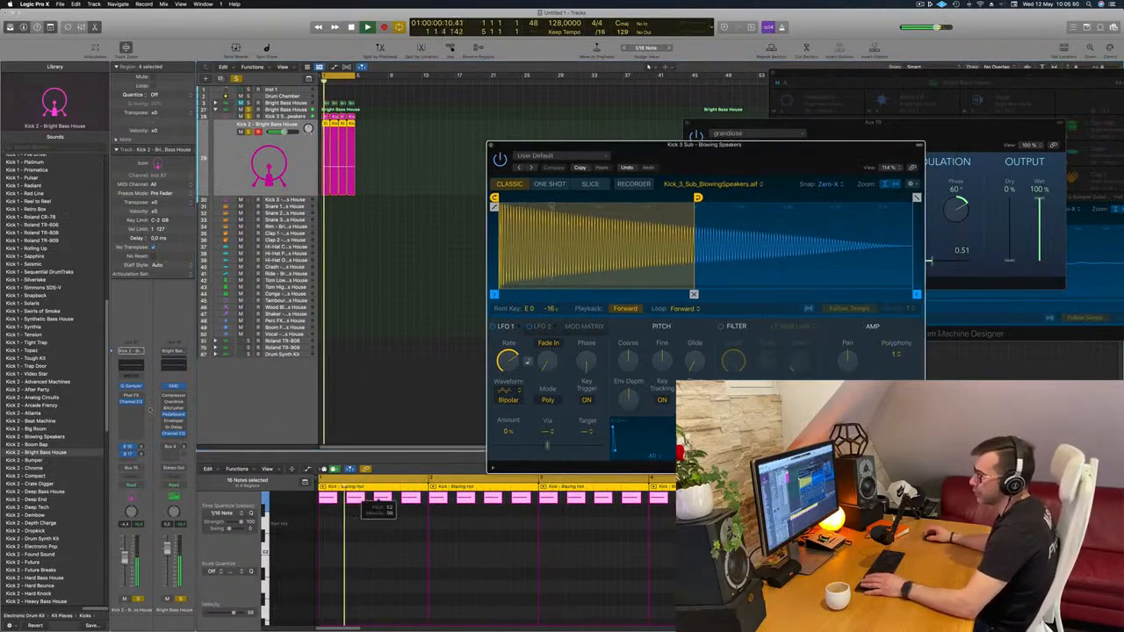
# Audition the Kick 1 patches from 808 Flex through Arcade Frenzy during playback, shifting the notes' pitch while on Analog Circuits
pyautogui.scroll(-5, 61, 346)
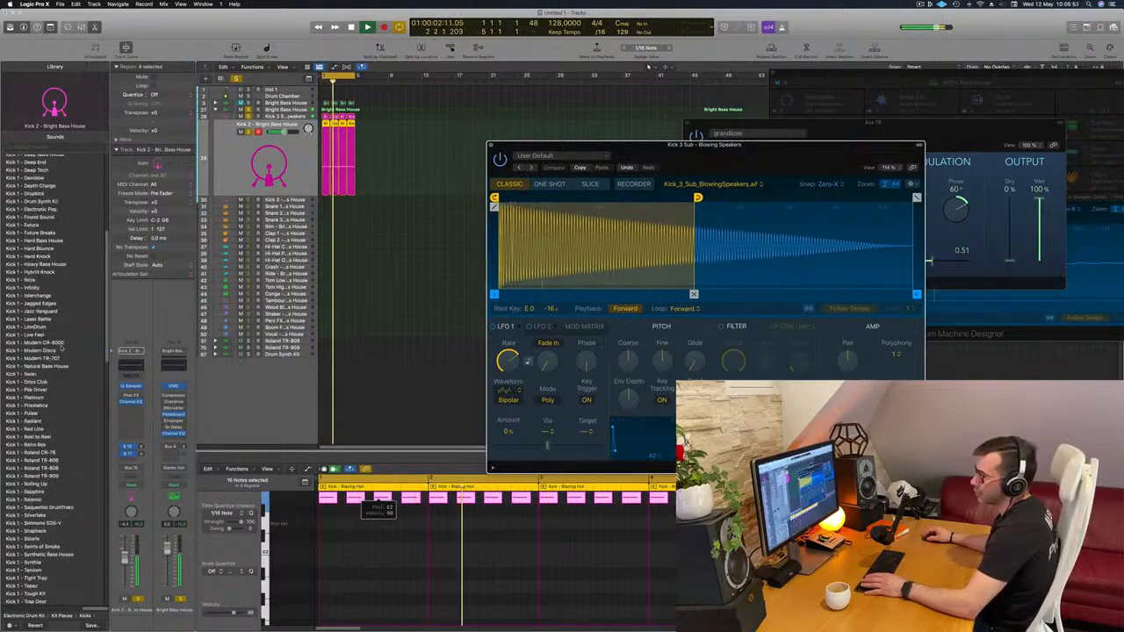
pyautogui.scroll(-2, 61, 348)
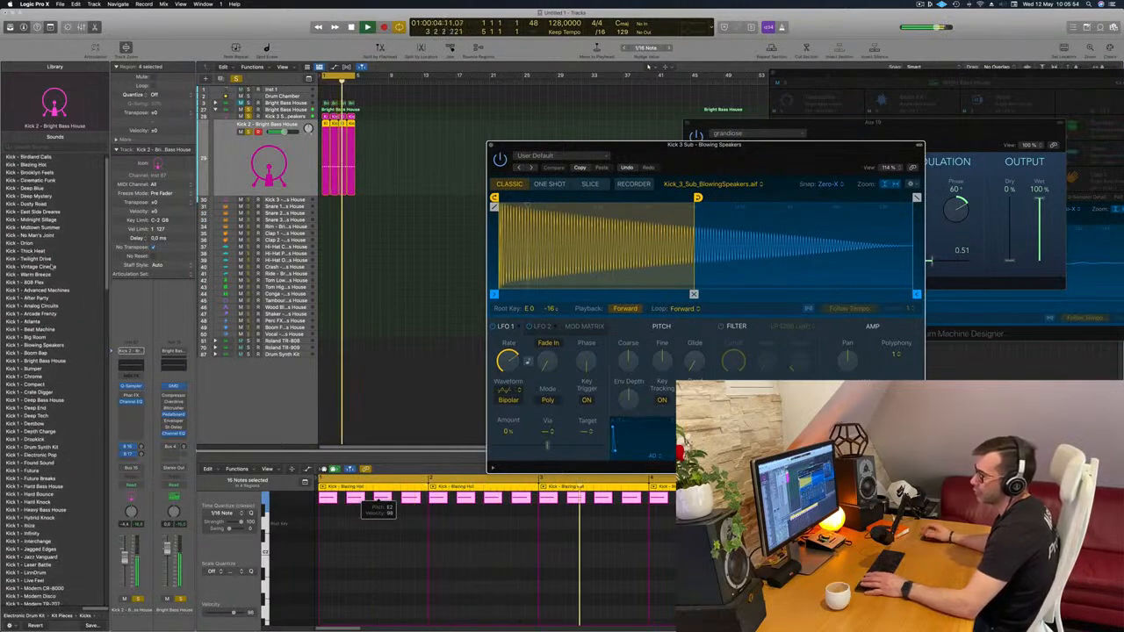
pyautogui.click(36, 282)
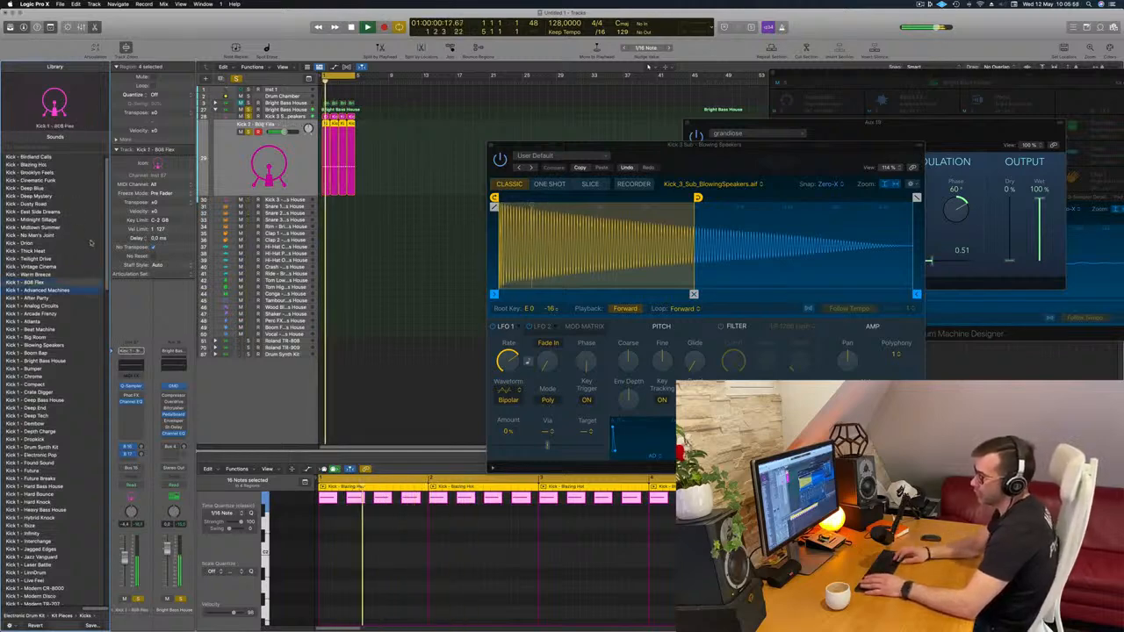
pyautogui.press('Down')
pyautogui.press('Down')
pyautogui.press('Down')
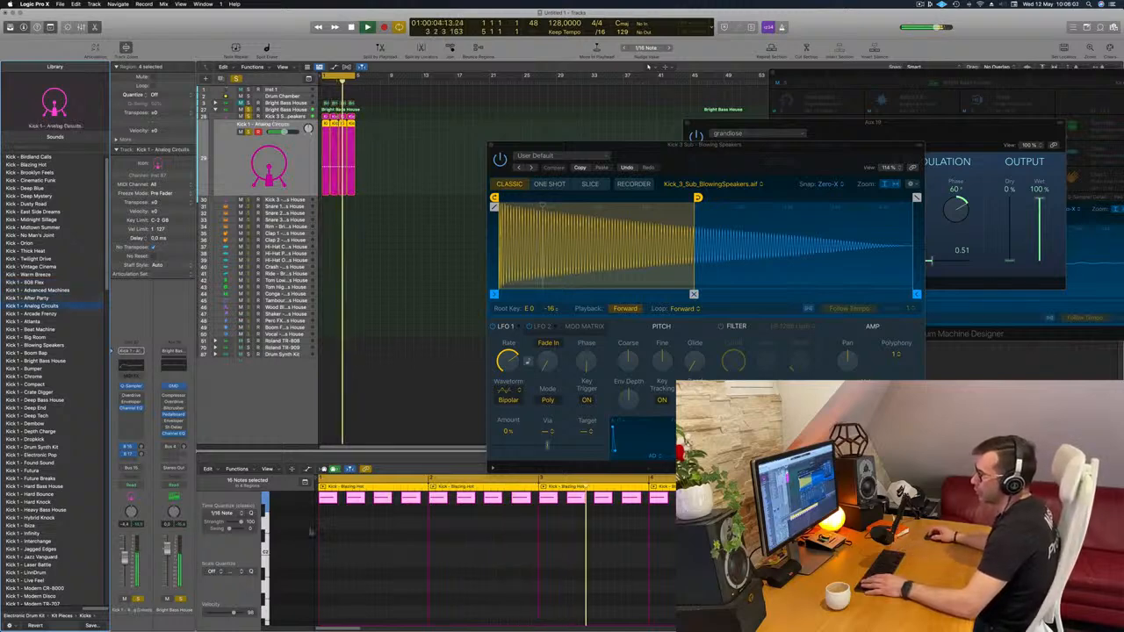
pyautogui.scroll(-5, 391, 581)
pyautogui.scroll(5, 391, 581)
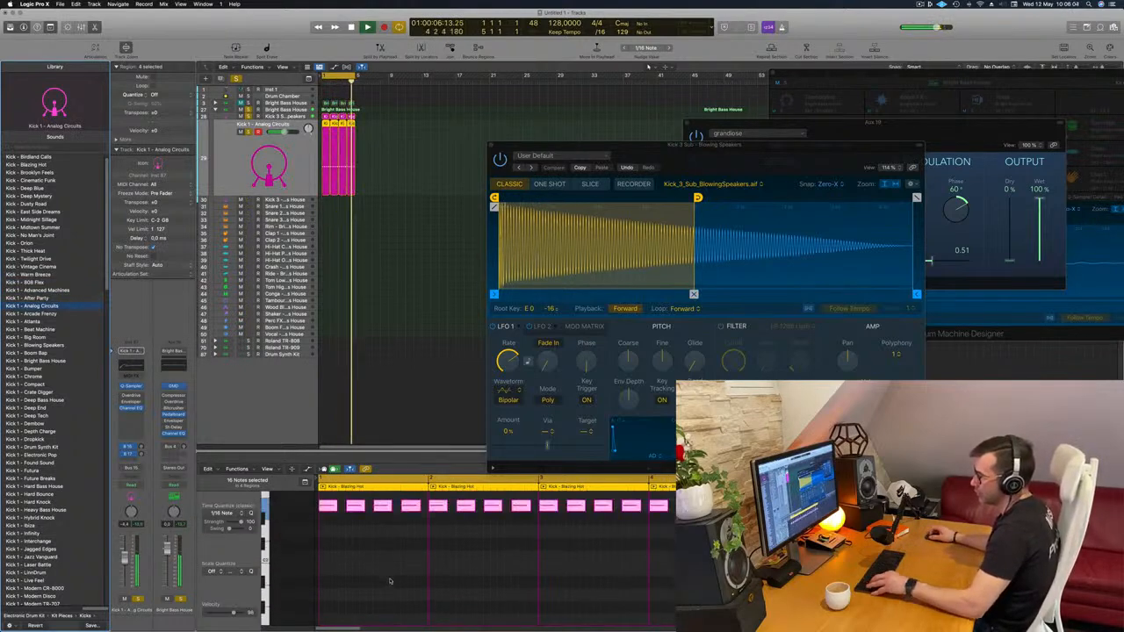
pyautogui.scroll(4, 390, 580)
pyautogui.press('Down')
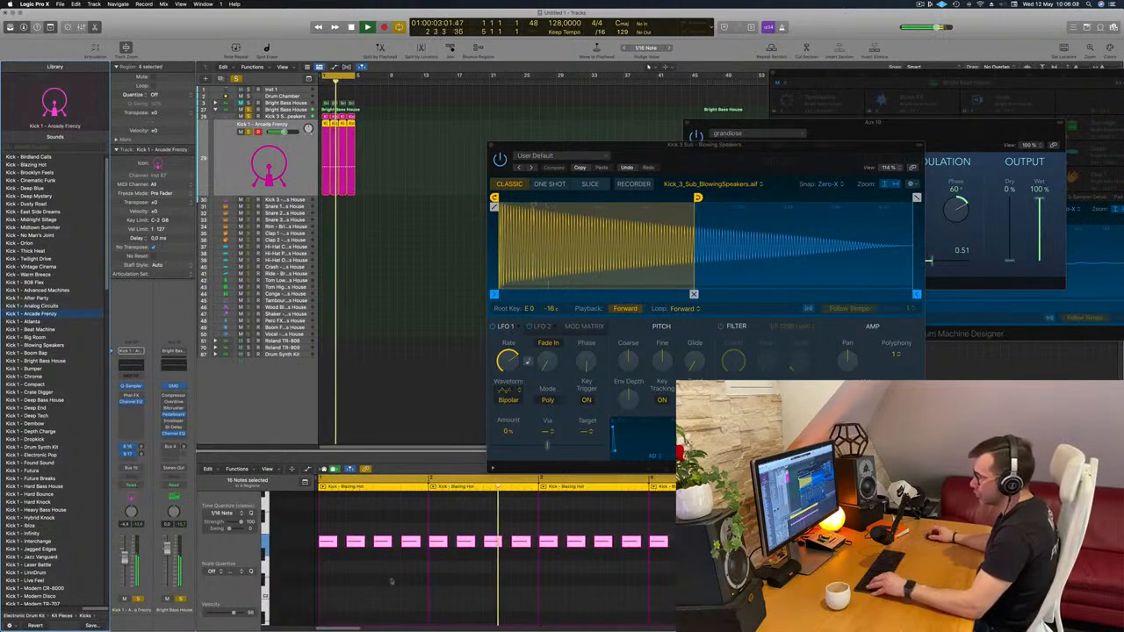
# Select all notes of the Arcade Frenzy kick and transpose them across octaves during playback
pyautogui.scroll(-5, 390, 580)
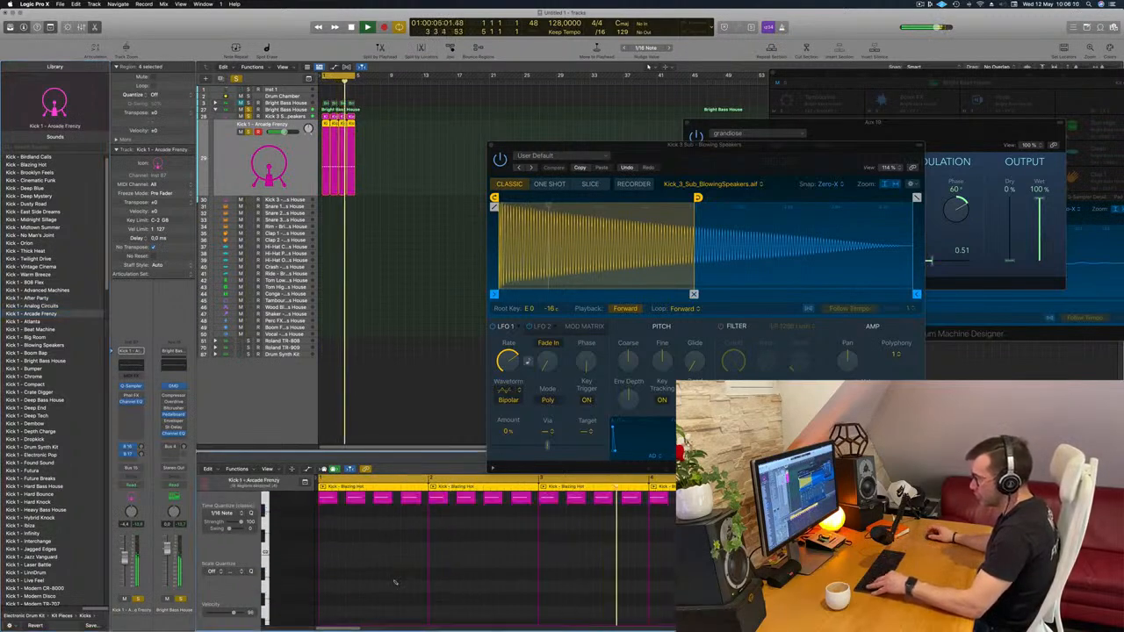
pyautogui.press('super+a')
pyautogui.press('Delete')
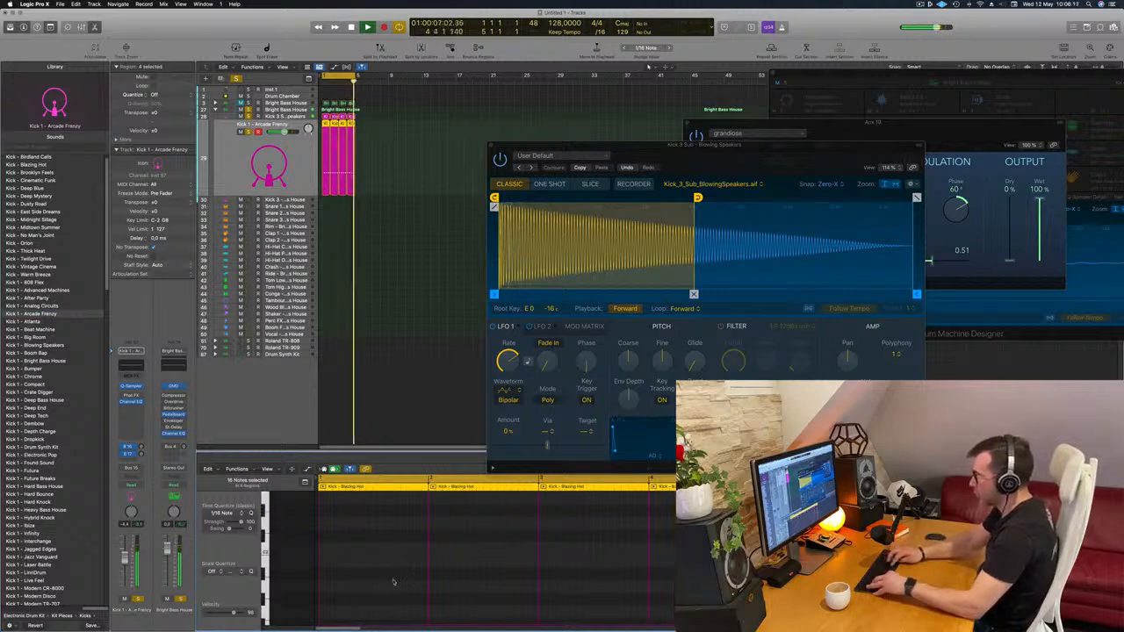
pyautogui.press('super+z')
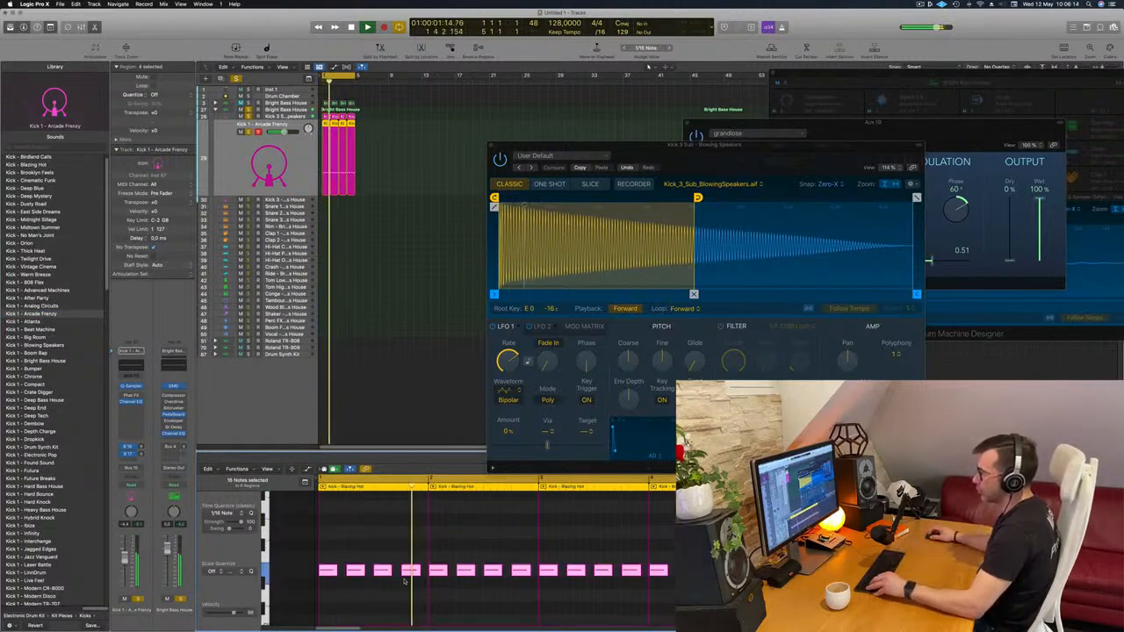
pyautogui.scroll(-5, 402, 581)
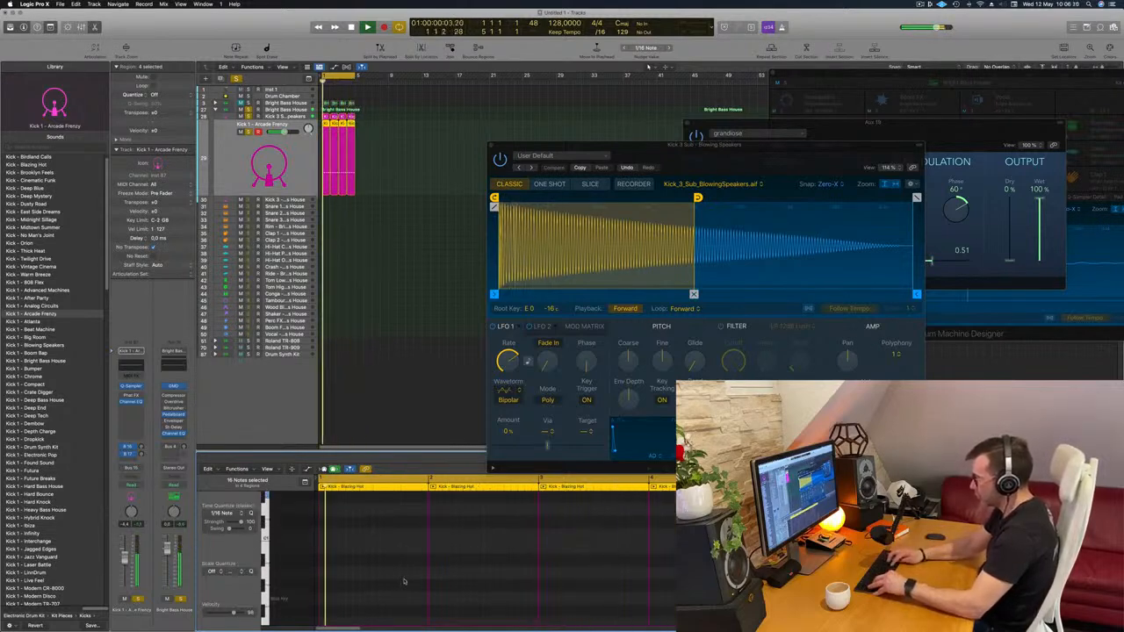
pyautogui.scroll(-5, 395, 593)
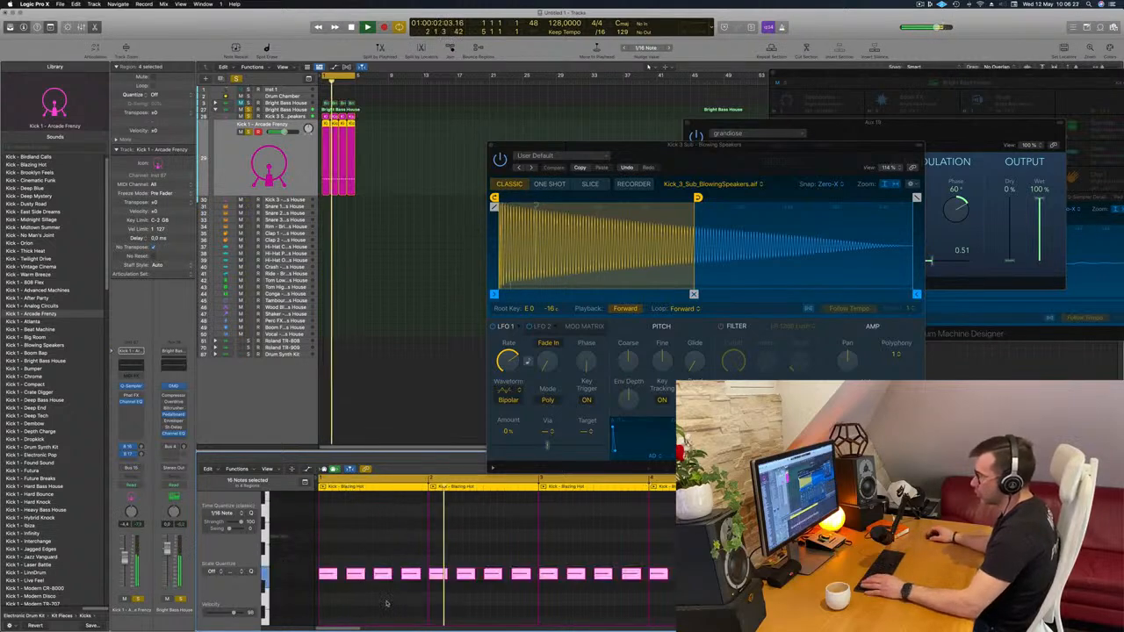
pyautogui.hotkey('alt', 'shift', 'Up')
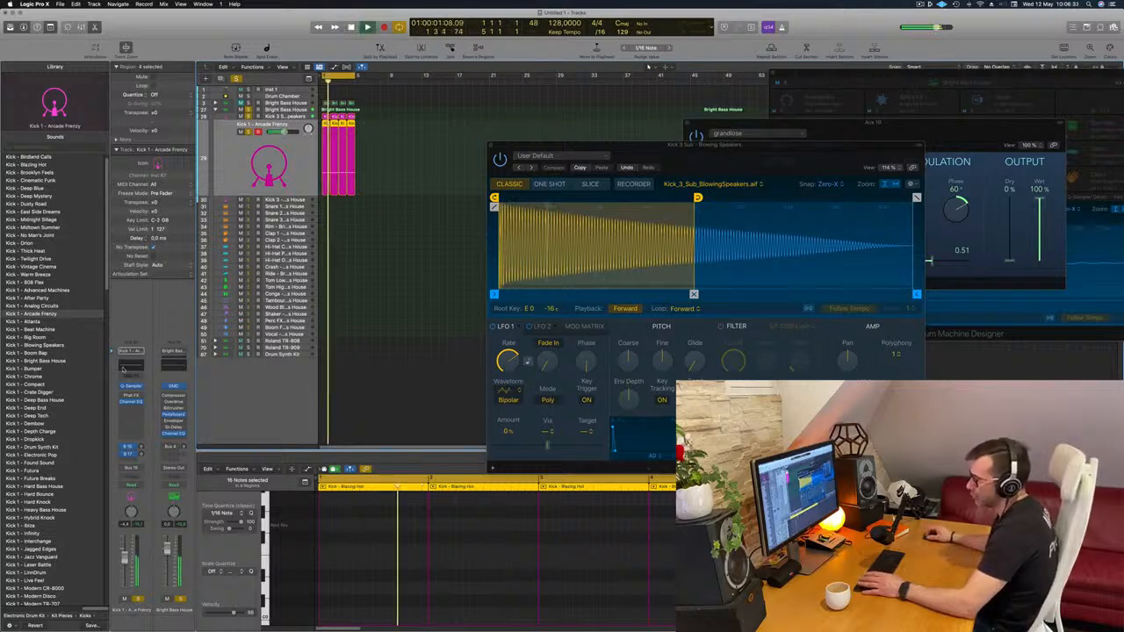
# Open the Channel EQs of the Arcade Frenzy kick and the sub kick and arrange their windows to compare both spectra
pyautogui.click(130, 385)
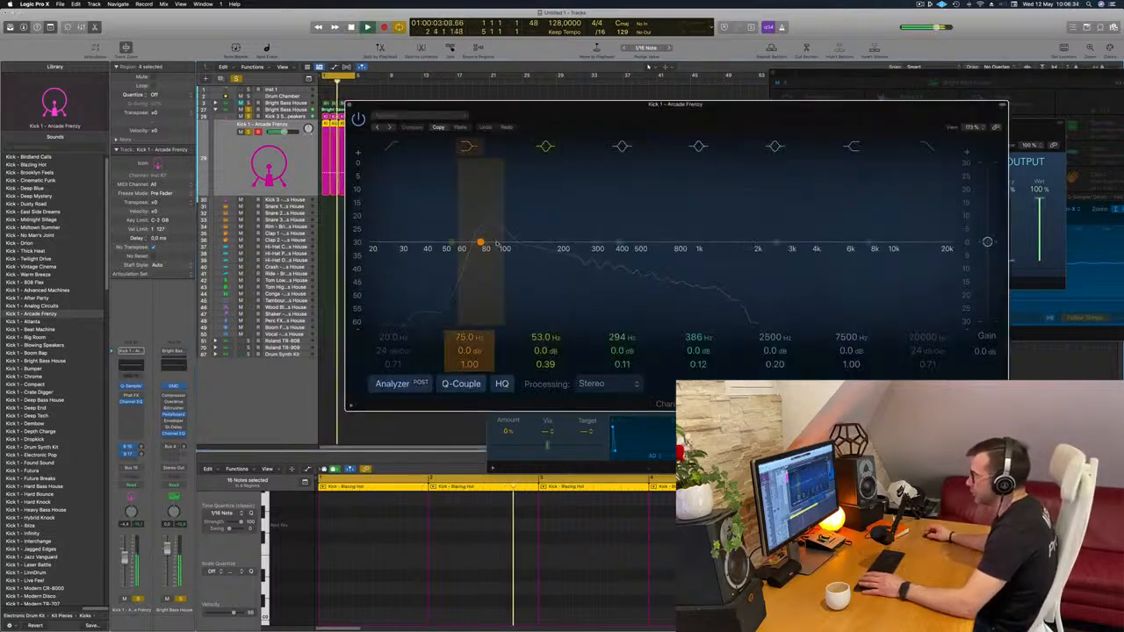
pyautogui.moveTo(606, 111); pyautogui.dragTo(685, 176)
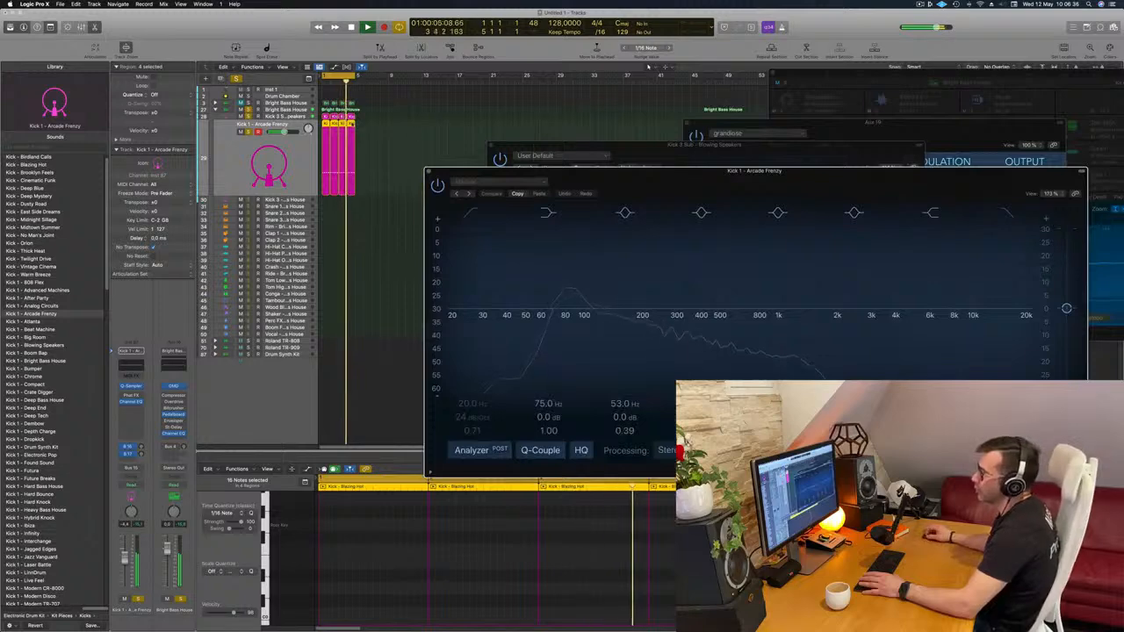
pyautogui.click(281, 117)
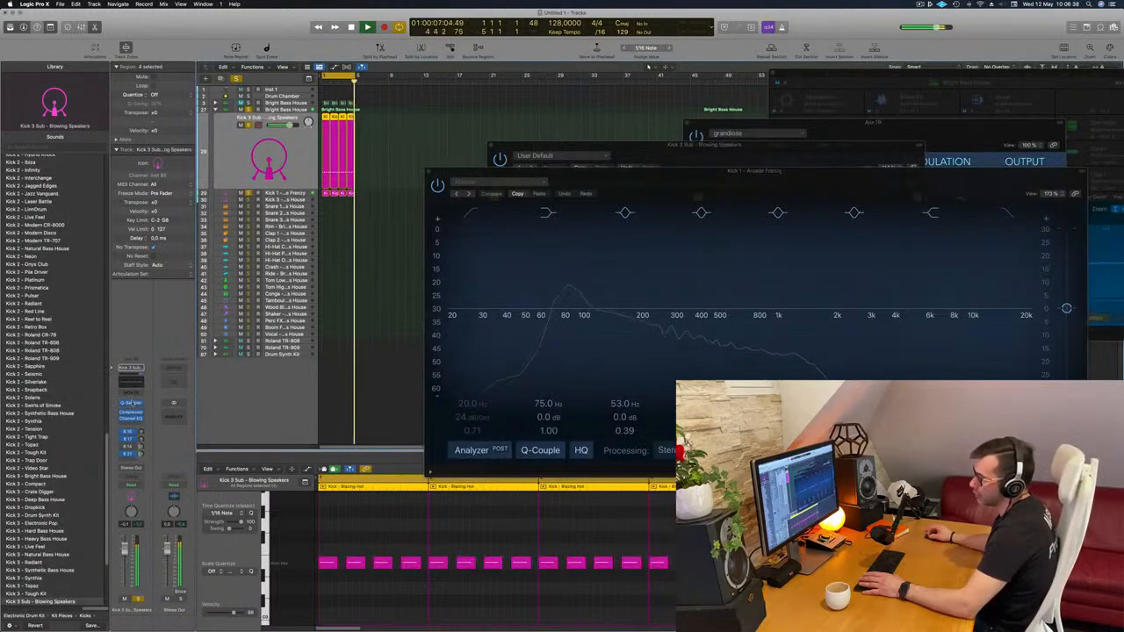
pyautogui.click(130, 416)
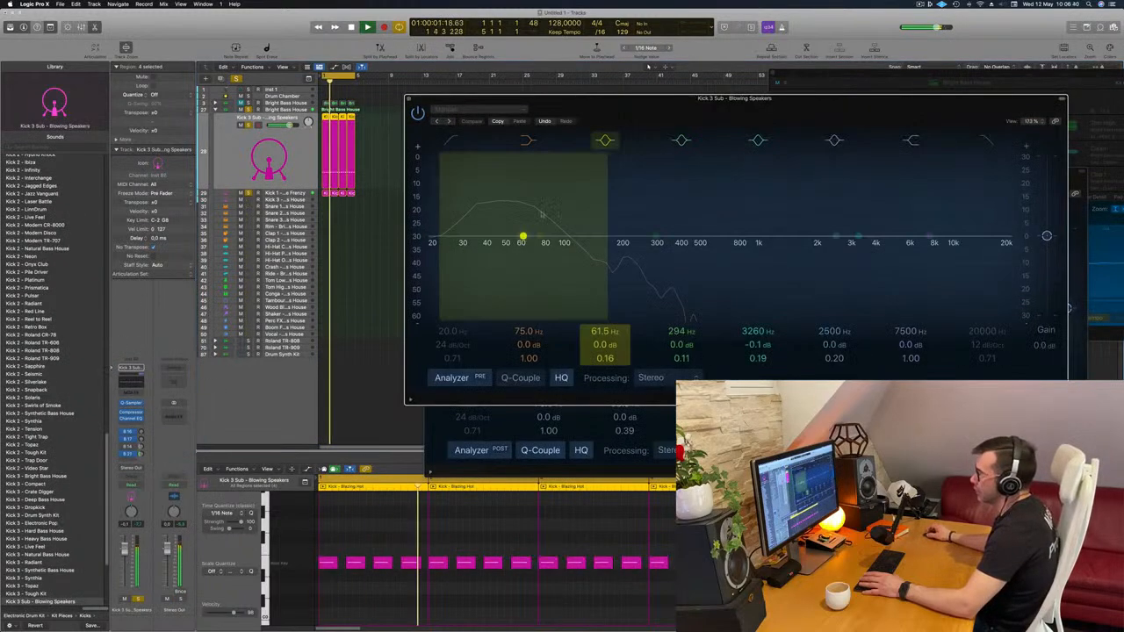
pyautogui.moveTo(706, 103); pyautogui.dragTo(680, 354)
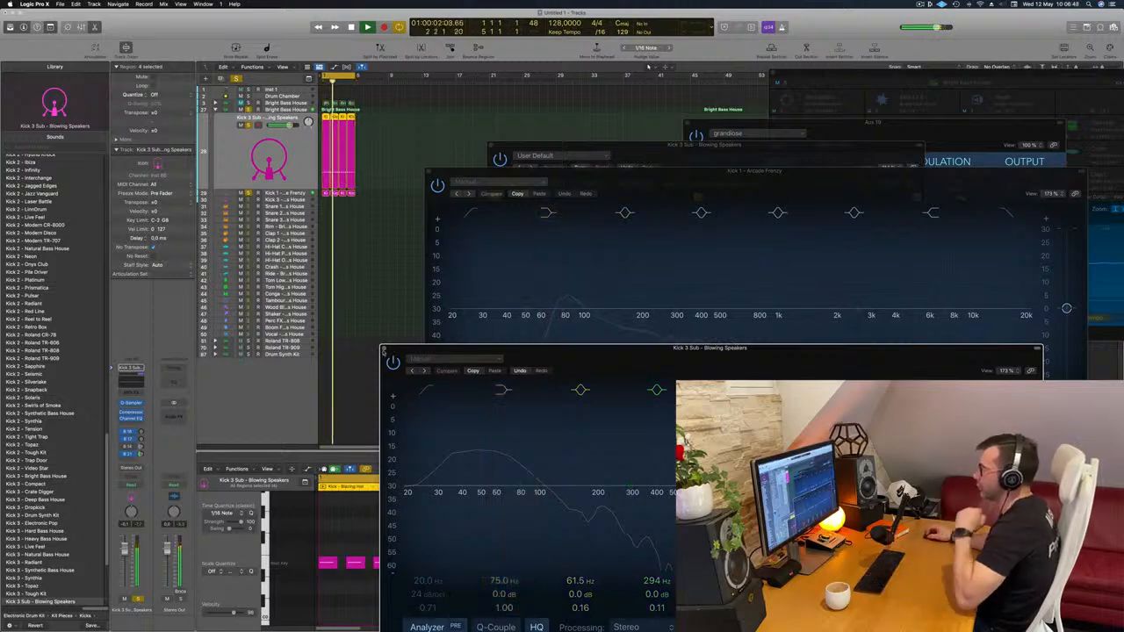
# Close both kicks' Channel EQ windows and move the sub kick's Quick Sampler window clear of the tracks
pyautogui.click(384, 349)
pyautogui.click(431, 172)
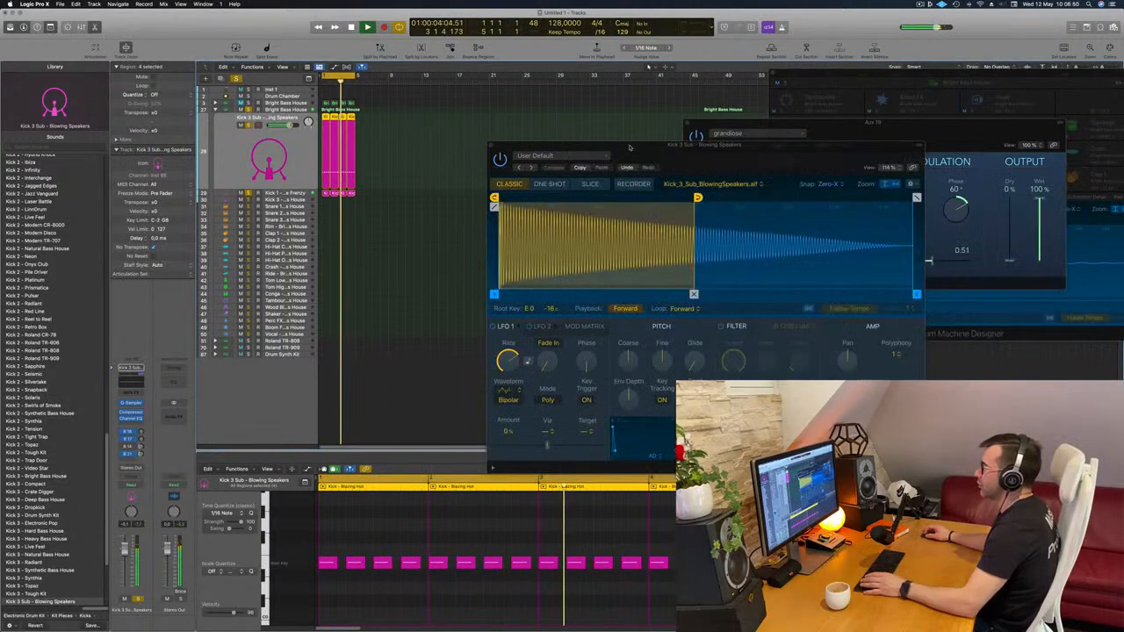
pyautogui.moveTo(647, 137); pyautogui.dragTo(787, 89)
# Listen to the layered kicks with restarted playback while switching between the Bright Bass House, Kick 3 Sub and Kick 1 Arcade Frenzy tracks
pyautogui.click(229, 136)
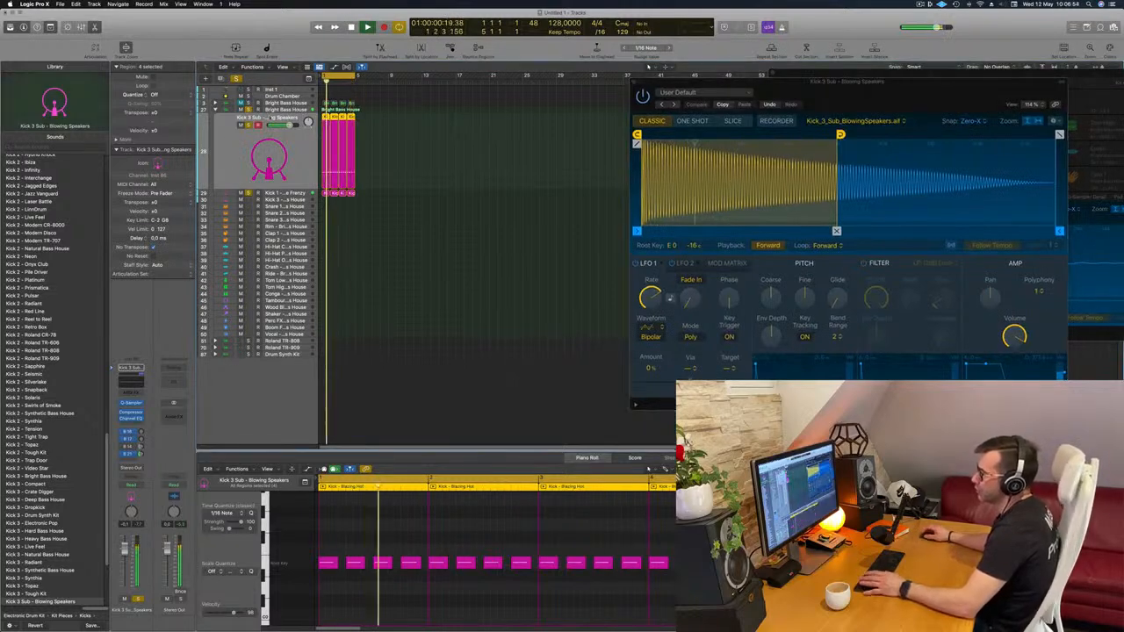
pyautogui.press('Up')
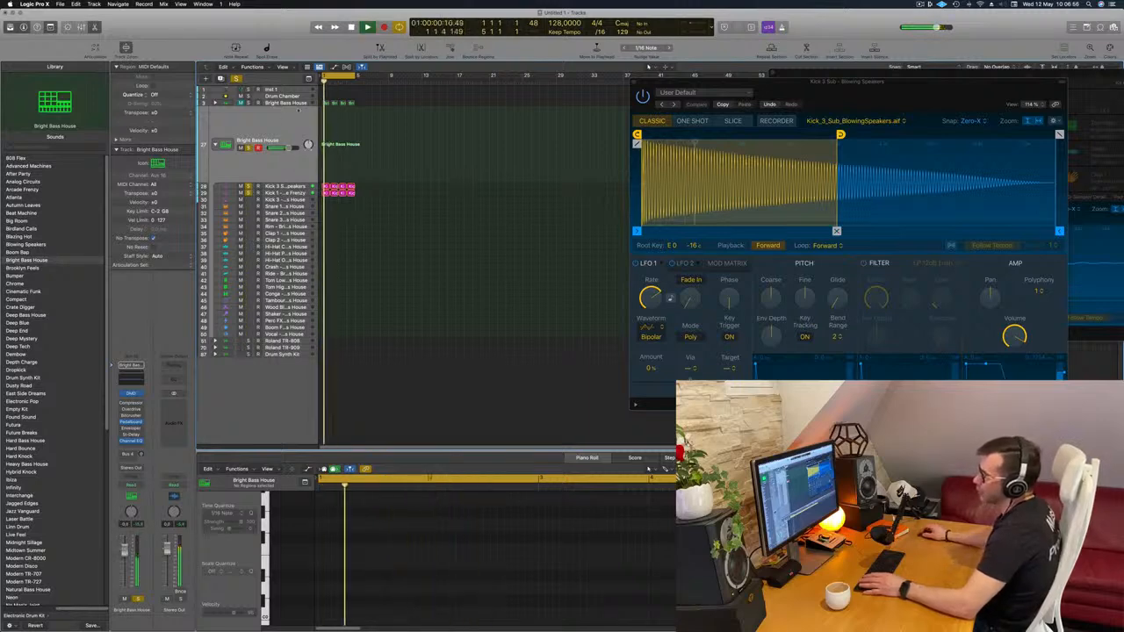
pyautogui.press('Up')
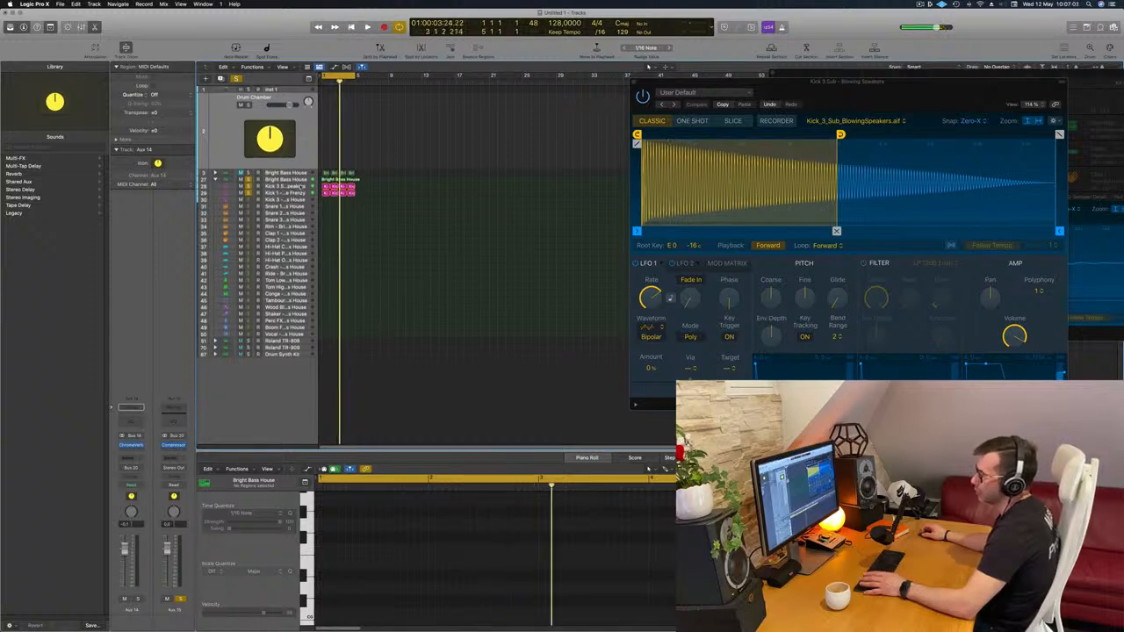
pyautogui.press('Down')
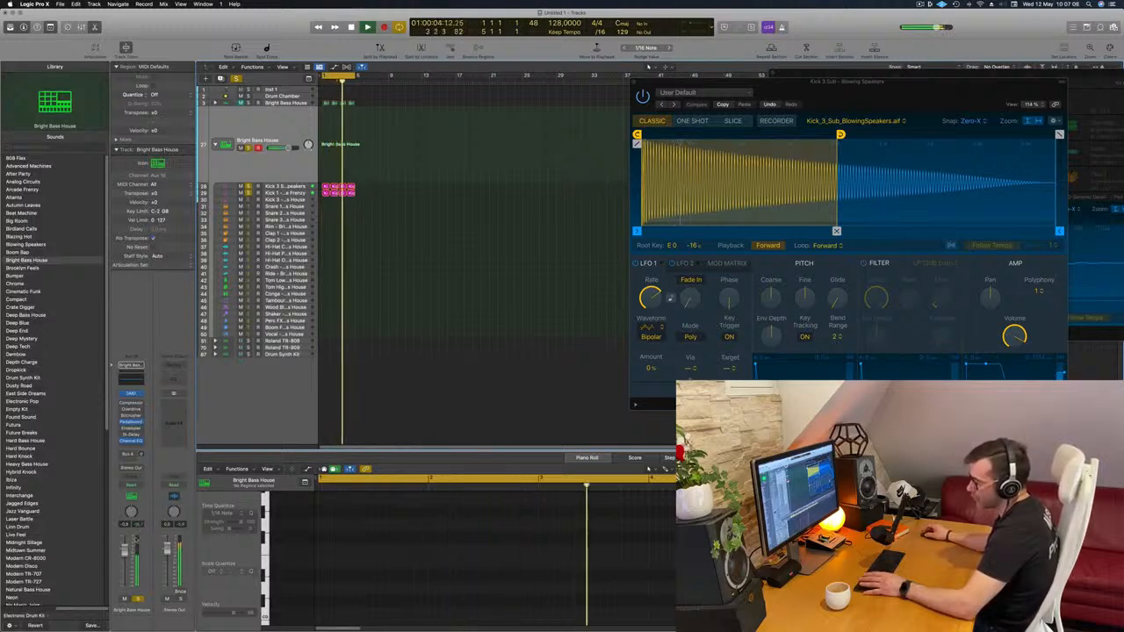
pyautogui.press('Return')
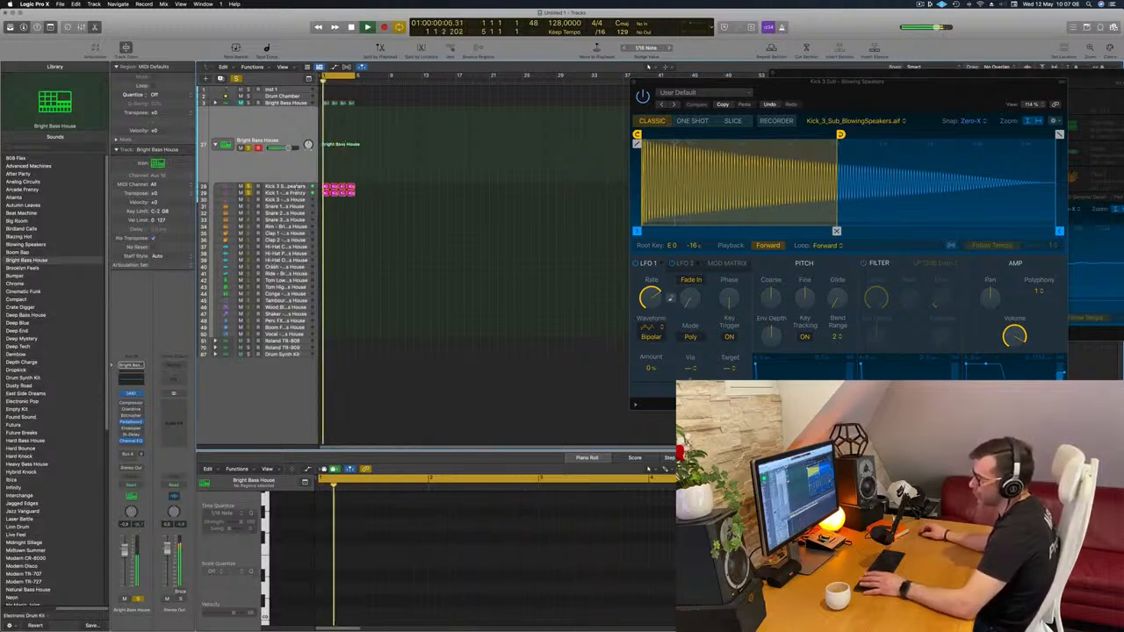
pyautogui.click(300, 187)
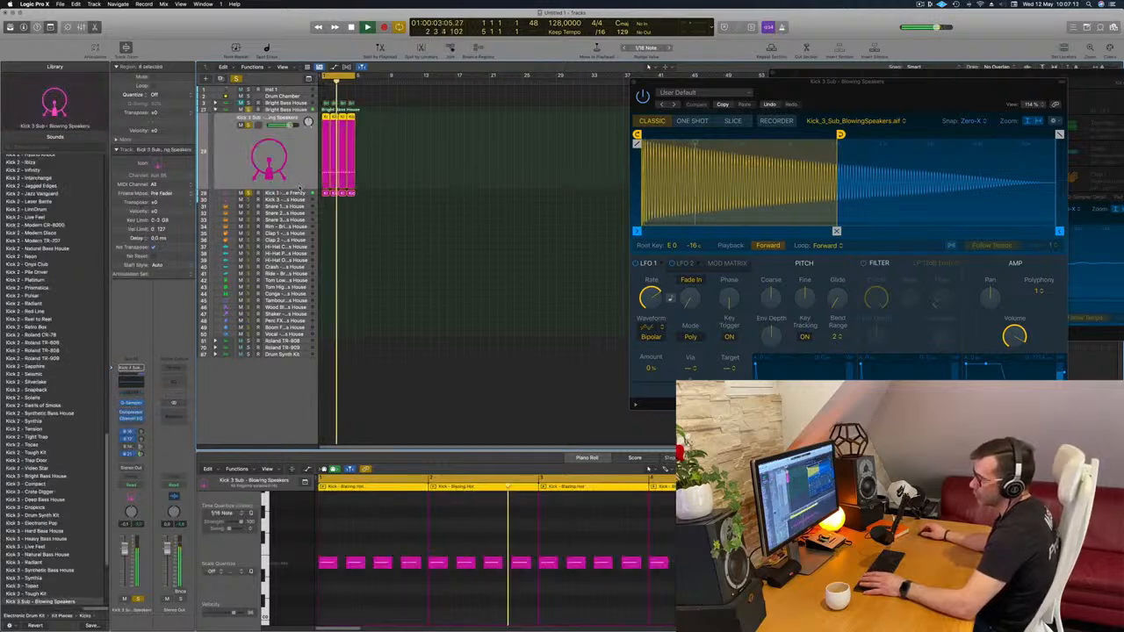
pyautogui.press('Return')
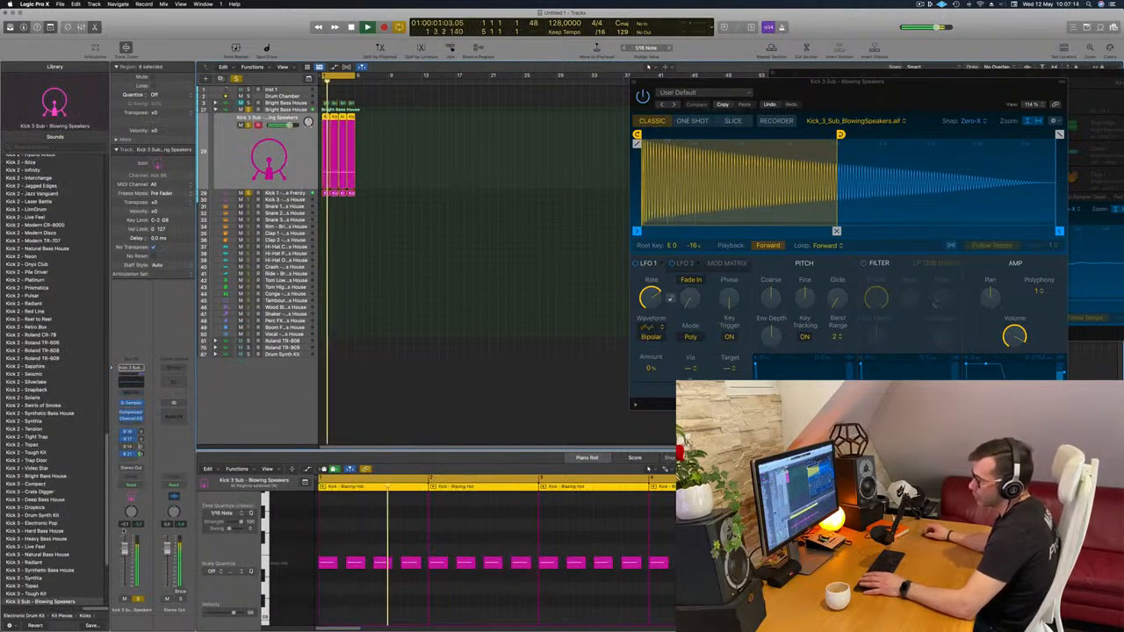
pyautogui.press('Return')
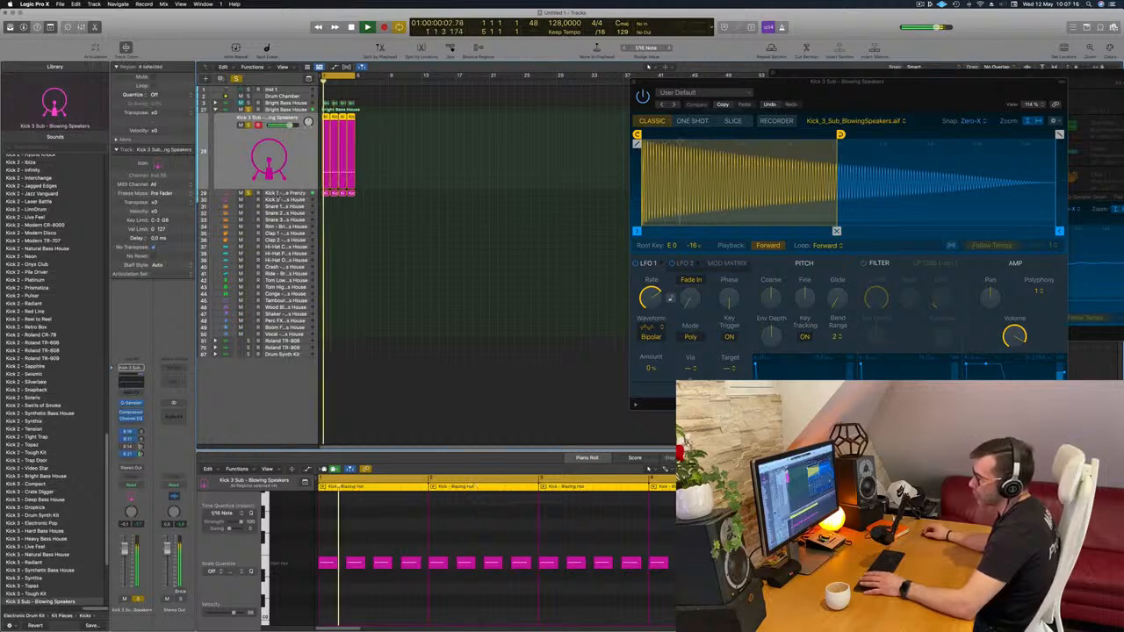
pyautogui.press('Down')
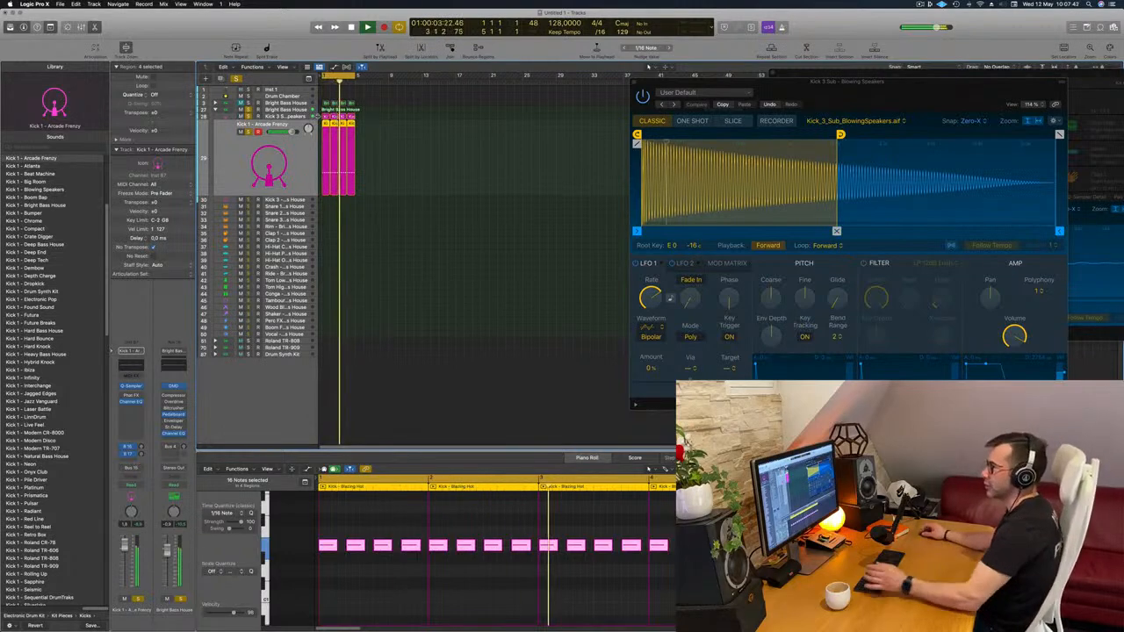
# Open the Compressor on the Bright Bass House track, adjust its threshold during playback and close it
pyautogui.click(289, 117)
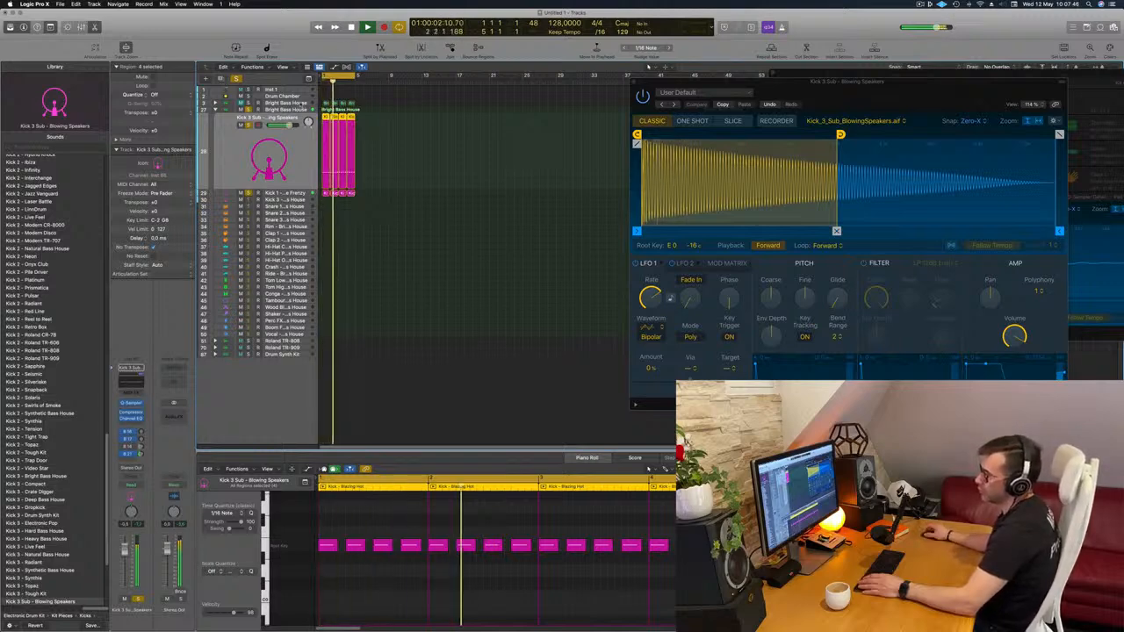
pyautogui.click(285, 108)
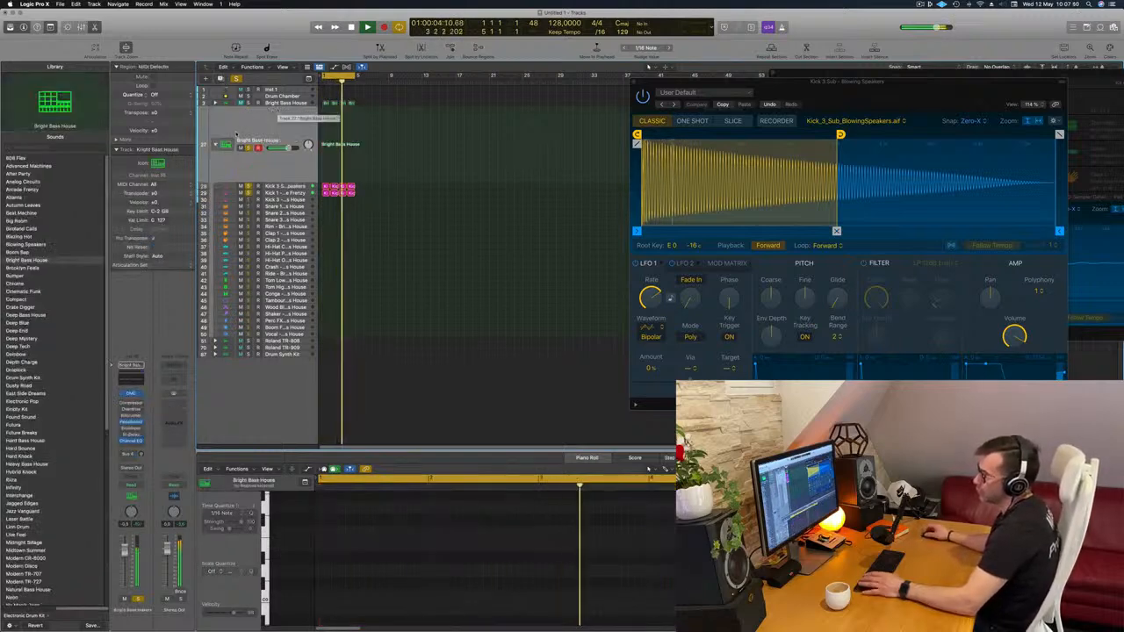
pyautogui.click(130, 403)
pyautogui.moveTo(584, 118); pyautogui.dragTo(533, 141)
pyautogui.moveTo(402, 352)
pyautogui.mouseDown()
pyautogui.moveTo(395, 379)
pyautogui.moveTo(406, 344)
pyautogui.mouseUp()
pyautogui.press('space')
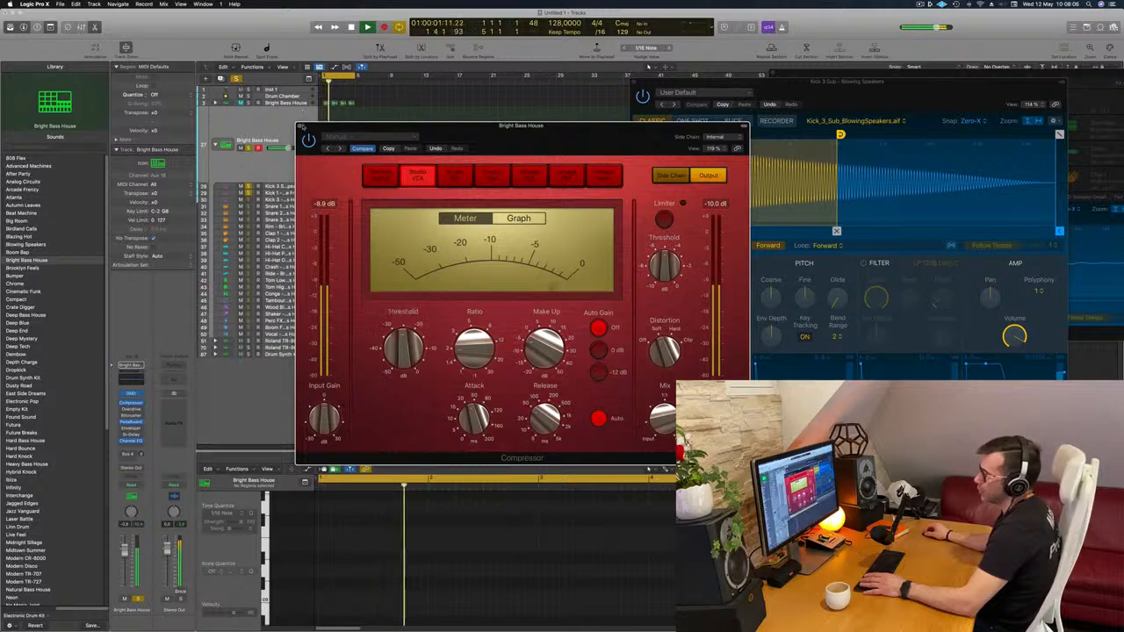
pyautogui.press('super+w')
# Add a low cut at about 97 Hz with an 18 dB/Oct slope in the Channel EQ of the sub kick's Aux 19 reverb send
pyautogui.press('Down')
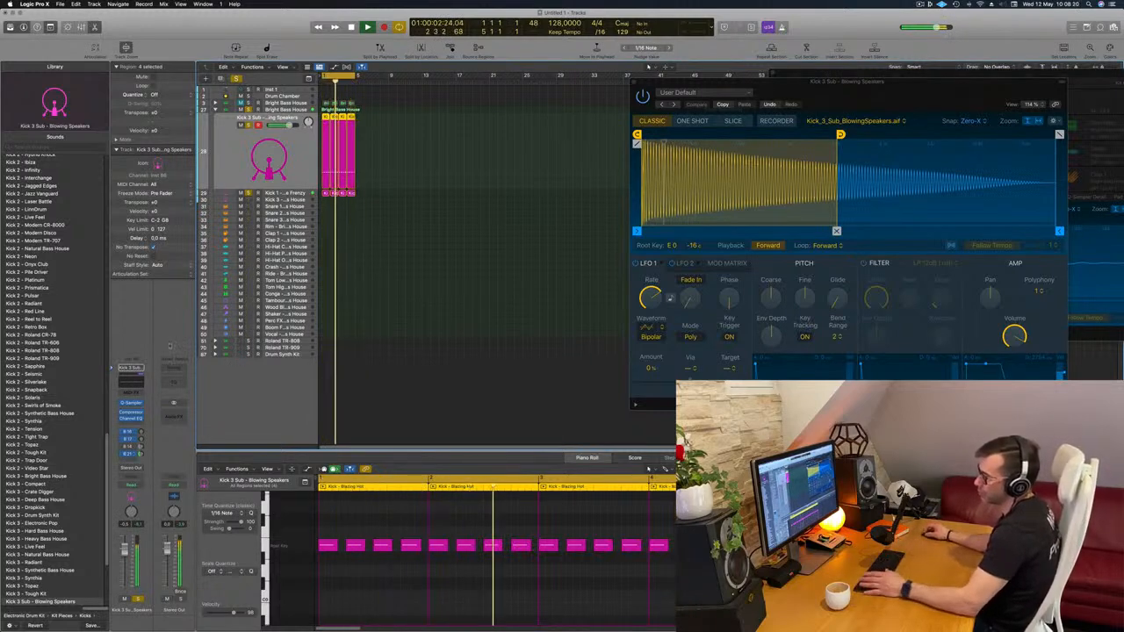
pyautogui.click(129, 456)
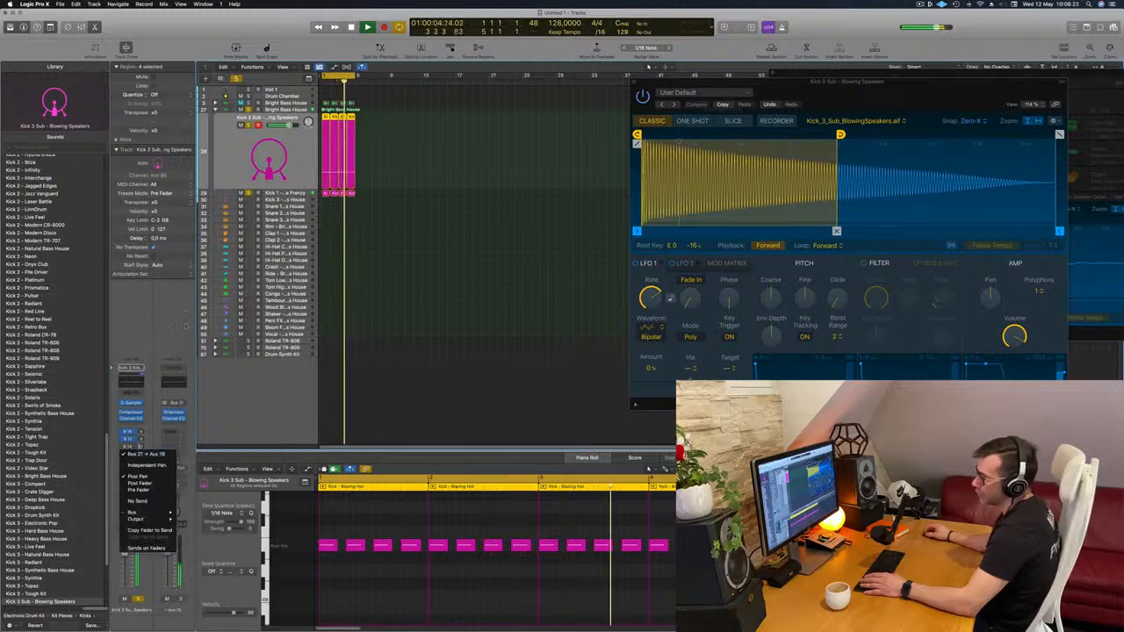
pyautogui.click(175, 383)
pyautogui.click(175, 383)
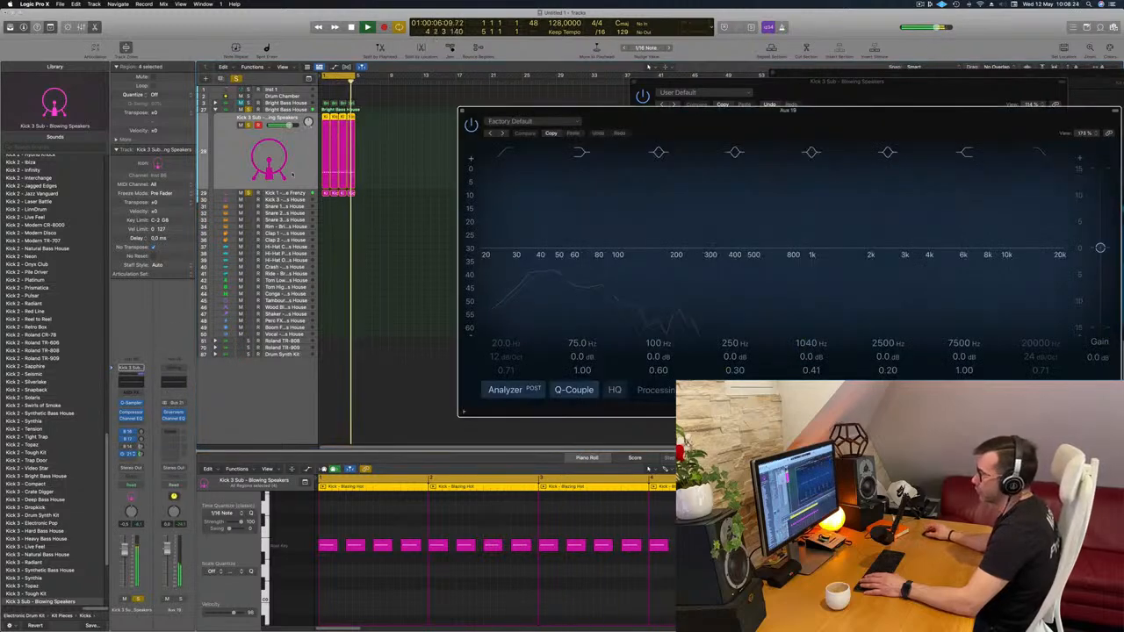
pyautogui.click(507, 157)
pyautogui.moveTo(498, 208); pyautogui.dragTo(641, 182)
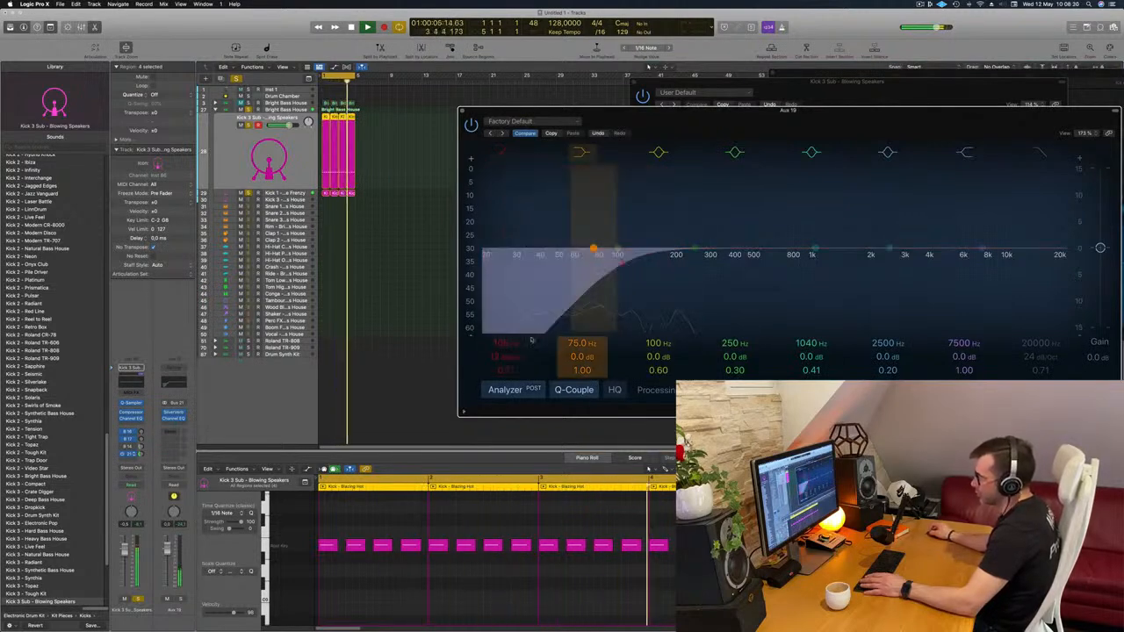
pyautogui.moveTo(511, 357); pyautogui.dragTo(512, 350)
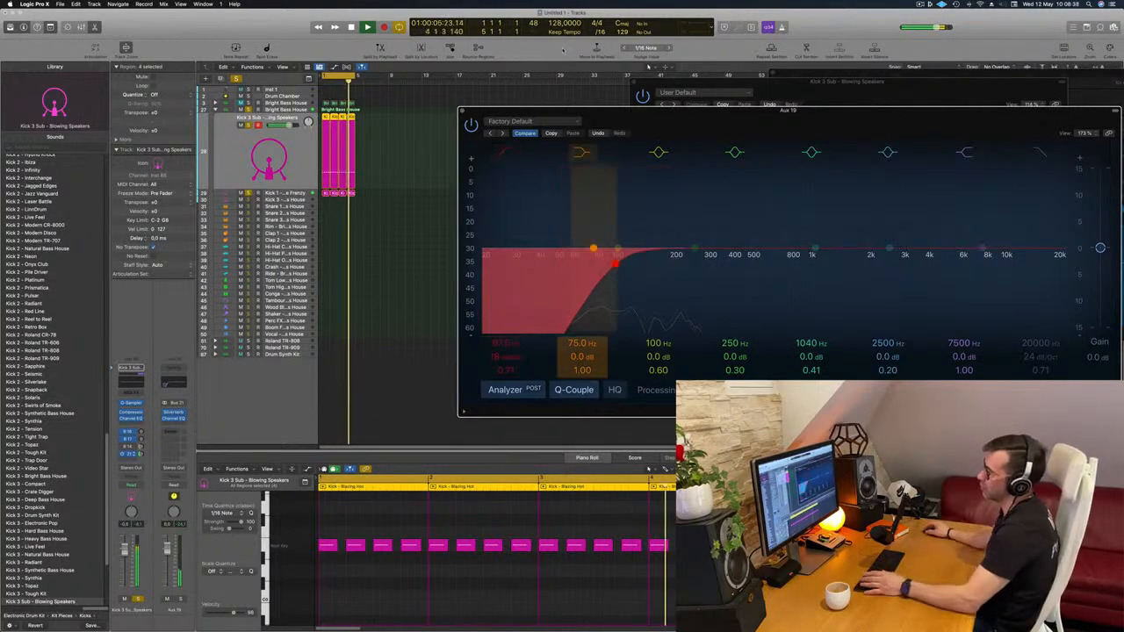
pyautogui.click(462, 112)
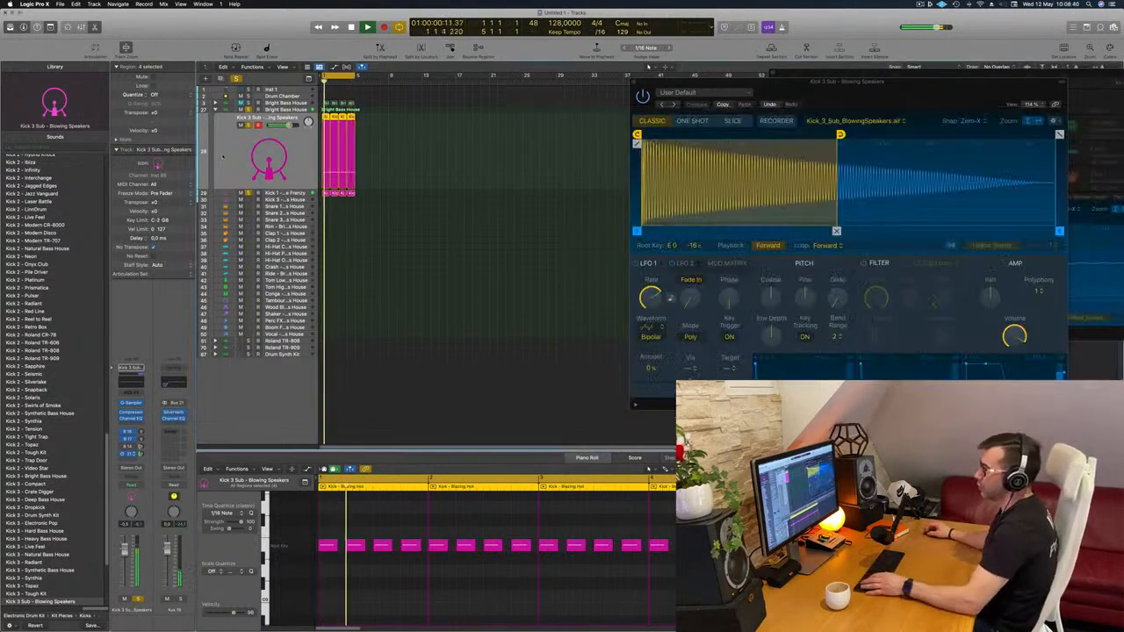
# Select and expand the Roland TR-808 track stack and show Musical Typing for it
pyautogui.scroll(-3, 228, 158)
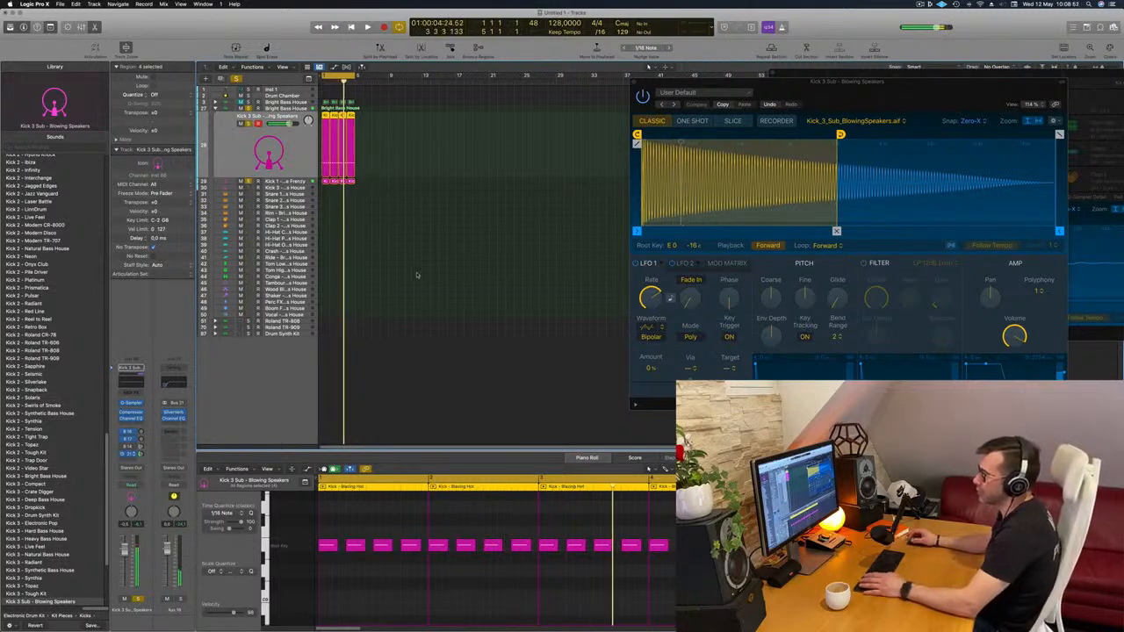
pyautogui.click(304, 322)
pyautogui.moveTo(300, 320); pyautogui.dragTo(296, 381)
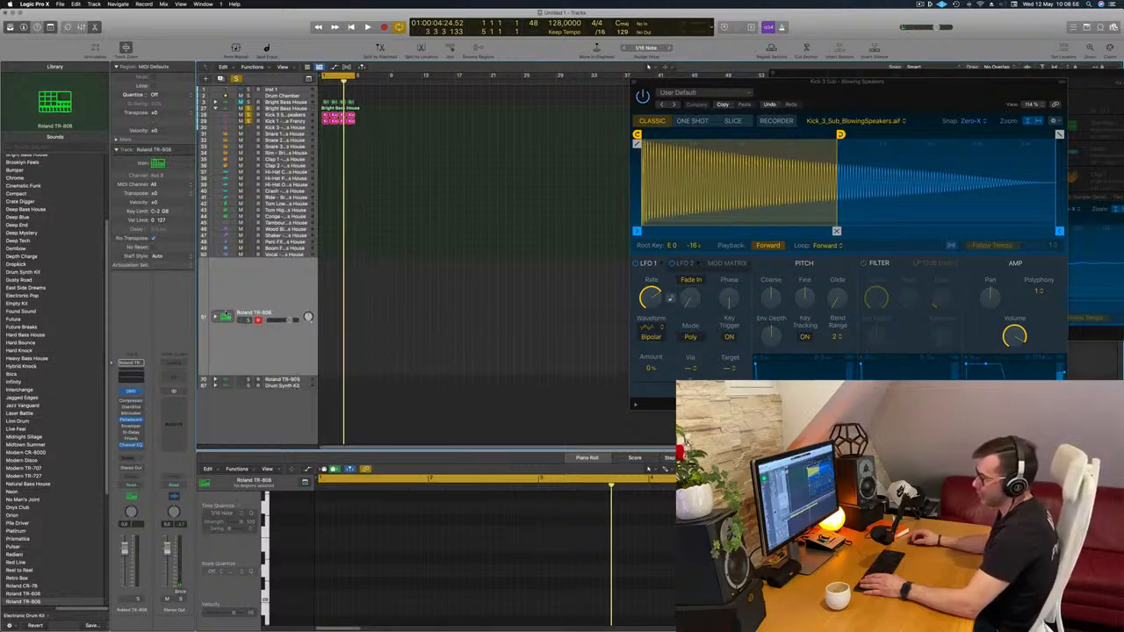
pyautogui.press('super+k')
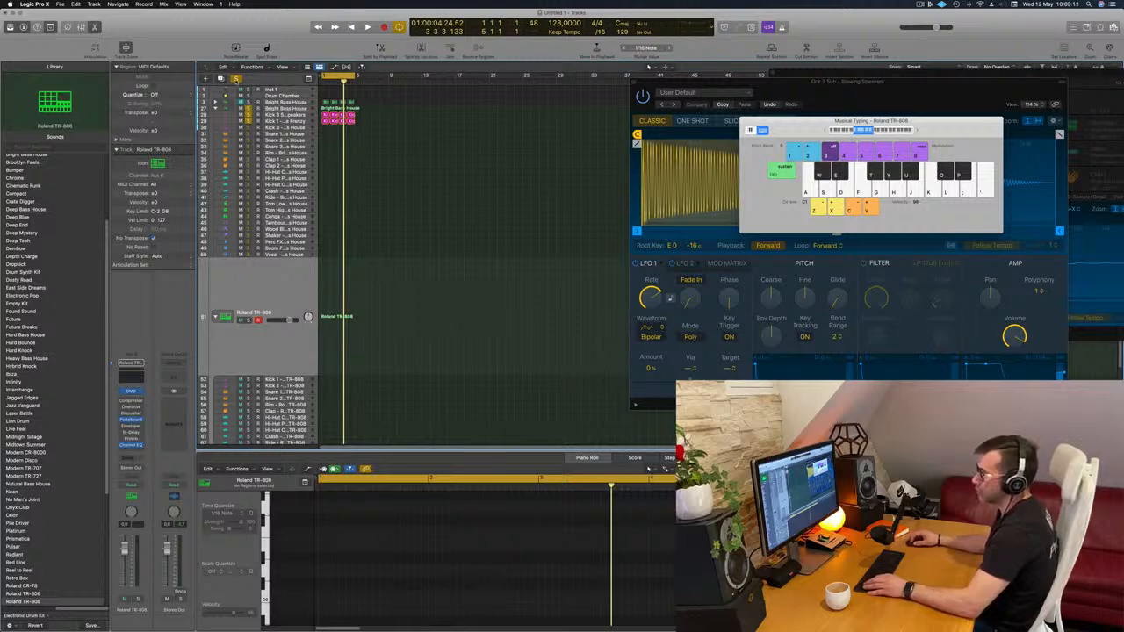
# Turn off solo on all tracks and restart playback from the beginning
pyautogui.click(235, 79)
pyautogui.press('Return')
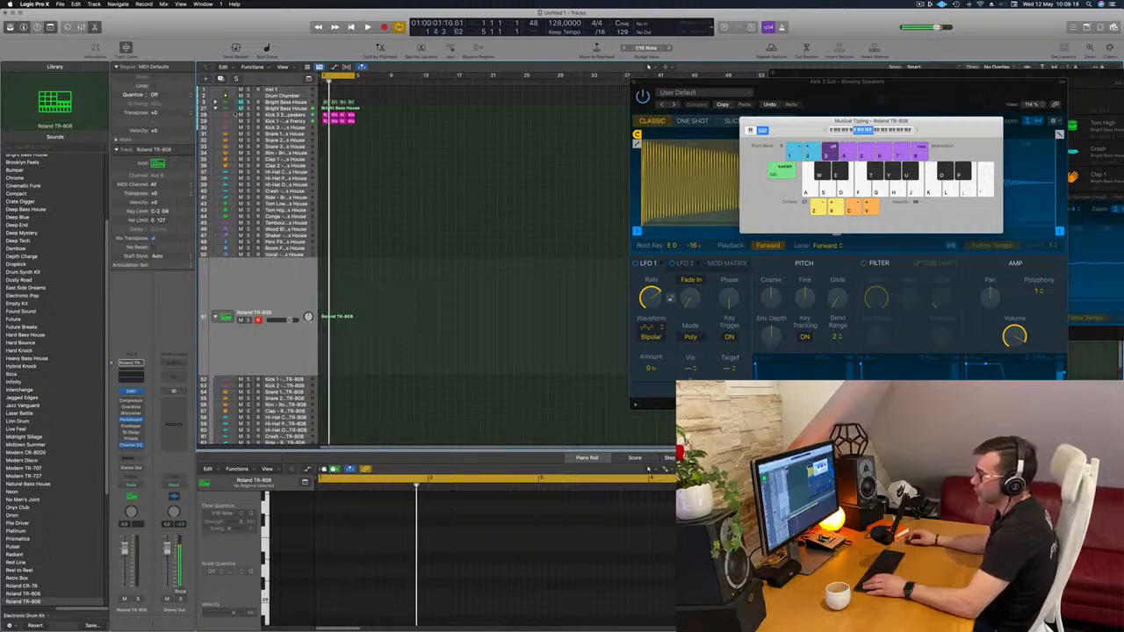
pyautogui.press('Return')
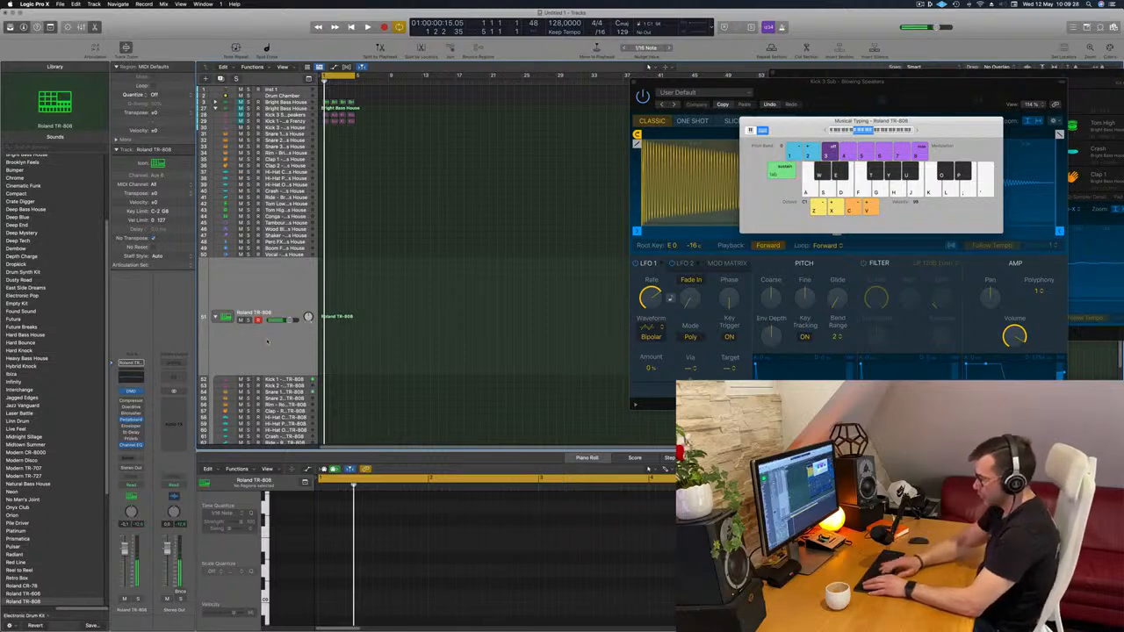
# Record a one-bar region of four Kick 1 notes on the Roland TR-808 track and play it back
pyautogui.press('r')
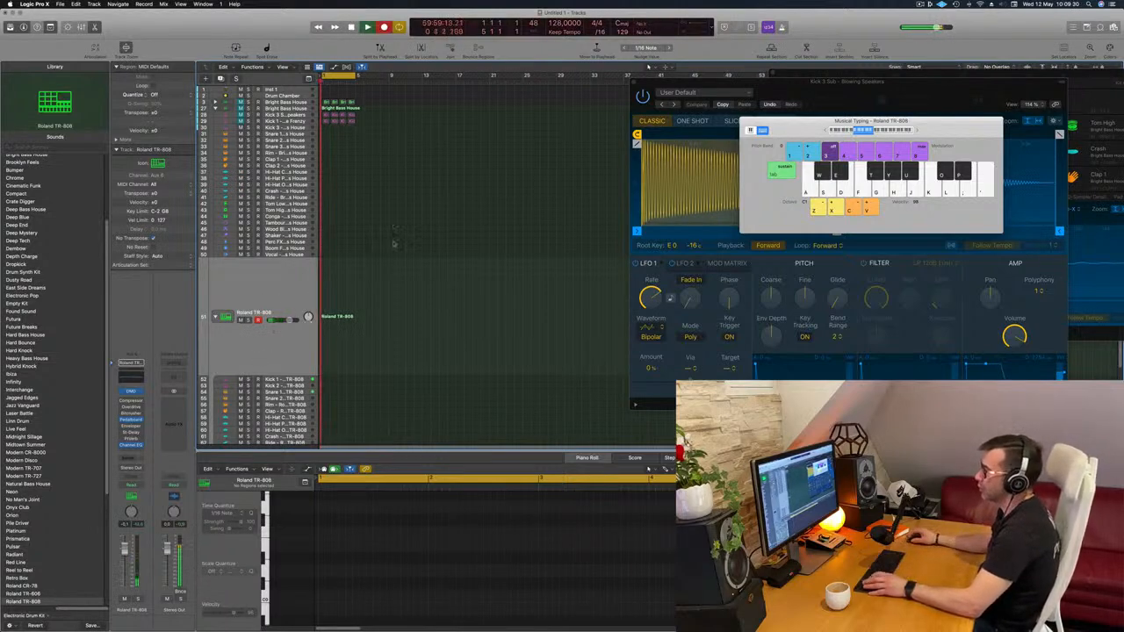
pyautogui.press('a')
pyautogui.press('a')
pyautogui.press('a')
pyautogui.press('a')
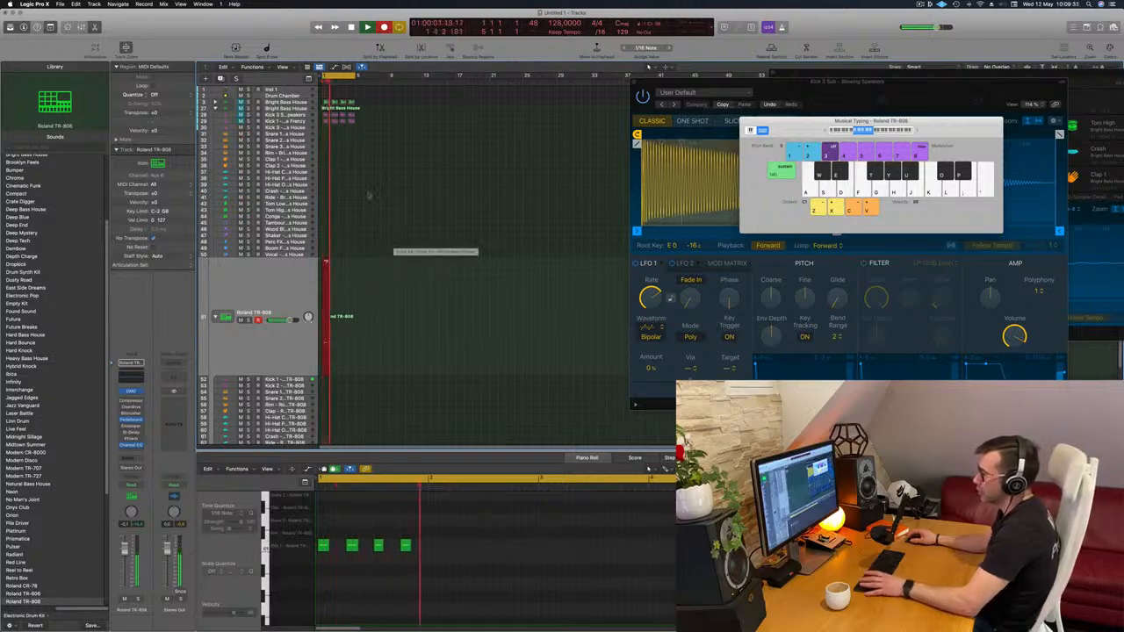
pyautogui.press('space')
pyautogui.scroll(5, 363, 570)
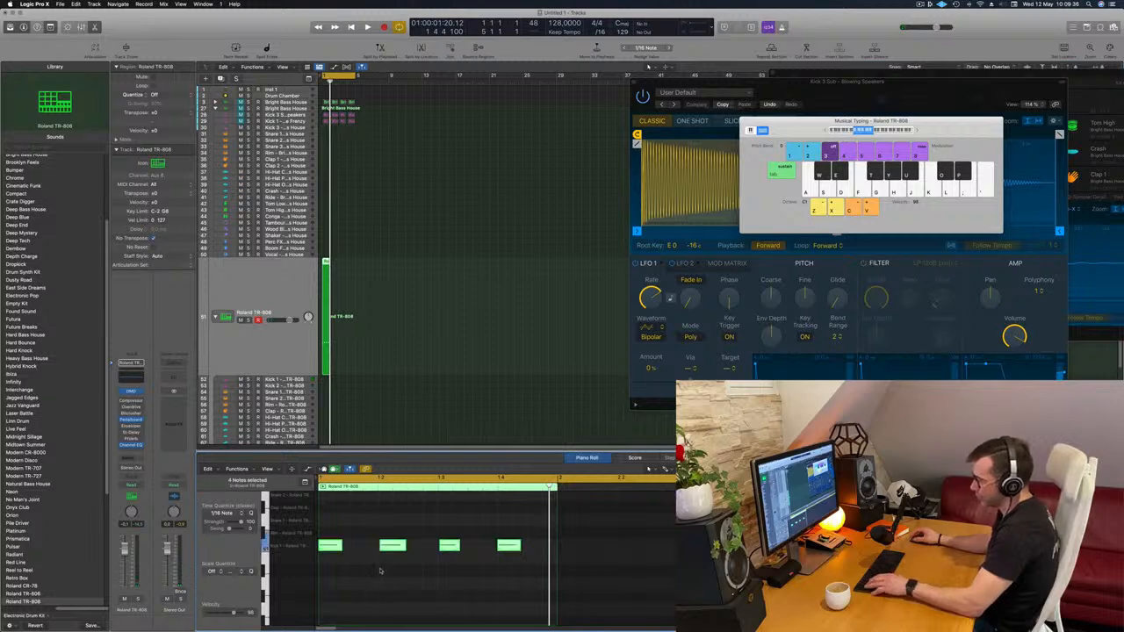
pyautogui.press('space')
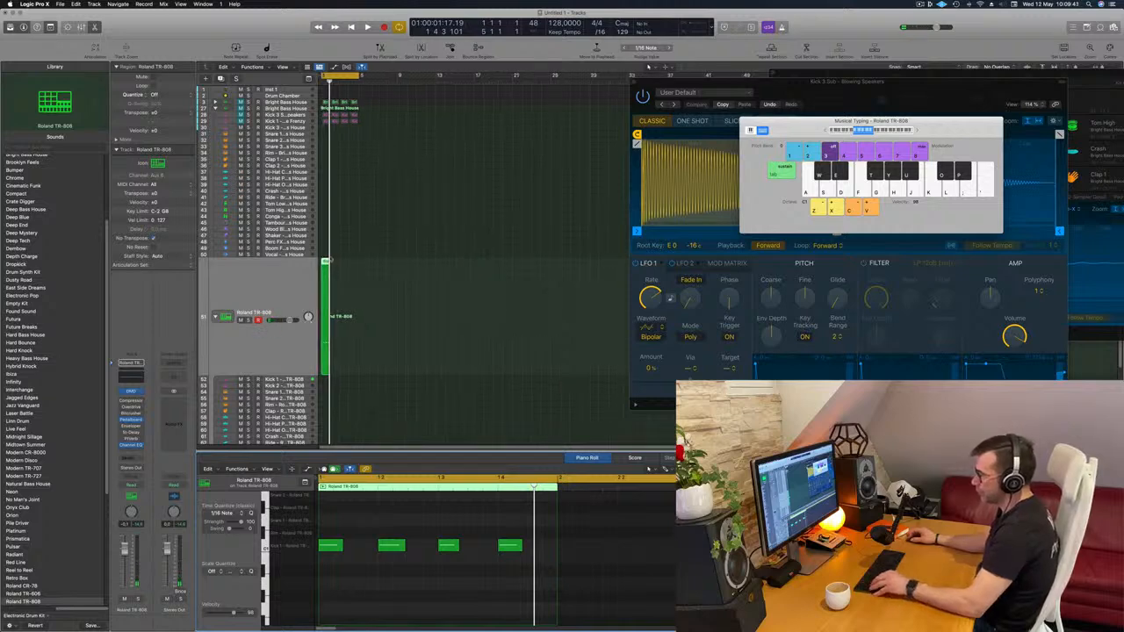
# Copy the one-bar TR-808 region to fill four bars, move all four regions to the Kick 1 TR-808 track and play them
pyautogui.scroll(5, 341, 275)
pyautogui.moveTo(342, 273); pyautogui.dragTo(398, 268)
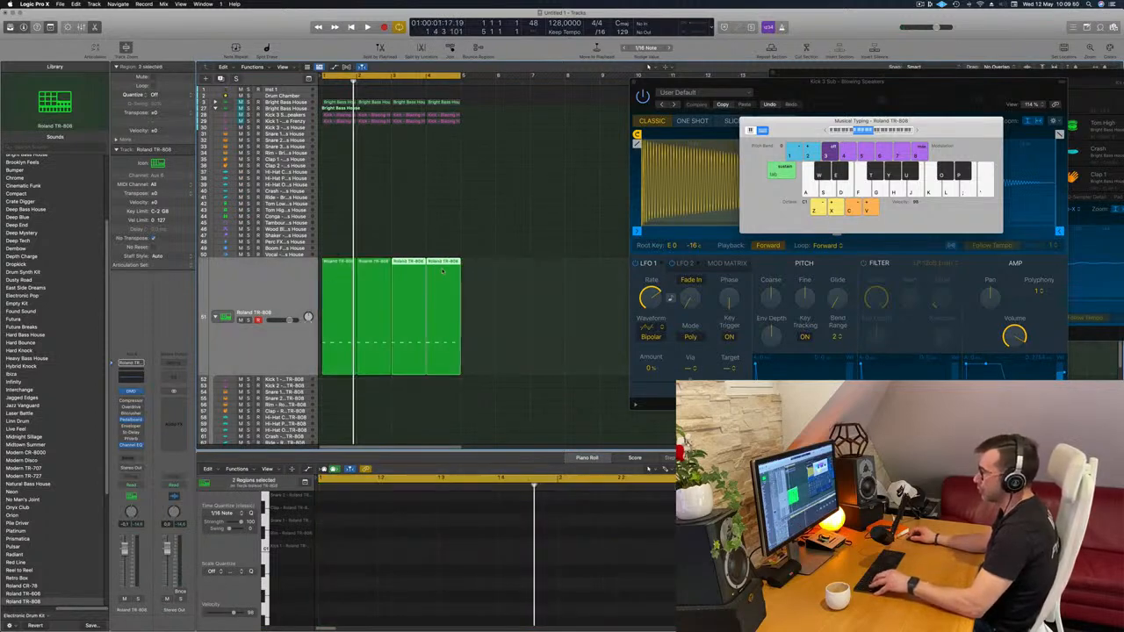
pyautogui.moveTo(504, 267); pyautogui.dragTo(347, 322)
pyautogui.moveTo(338, 263); pyautogui.dragTo(360, 387)
pyautogui.press('Return')
pyautogui.press('space')
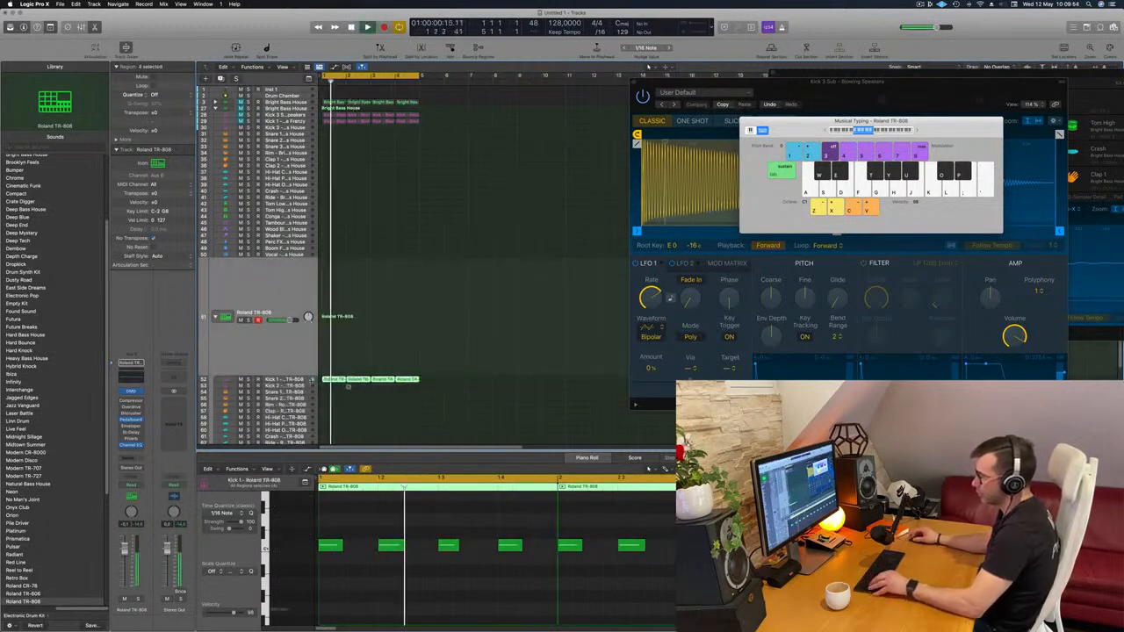
# Select all 16 notes in the Kick 1 TR-808 regions and transpose them downward during playback
pyautogui.click(359, 388)
pyautogui.scroll(-5, 346, 564)
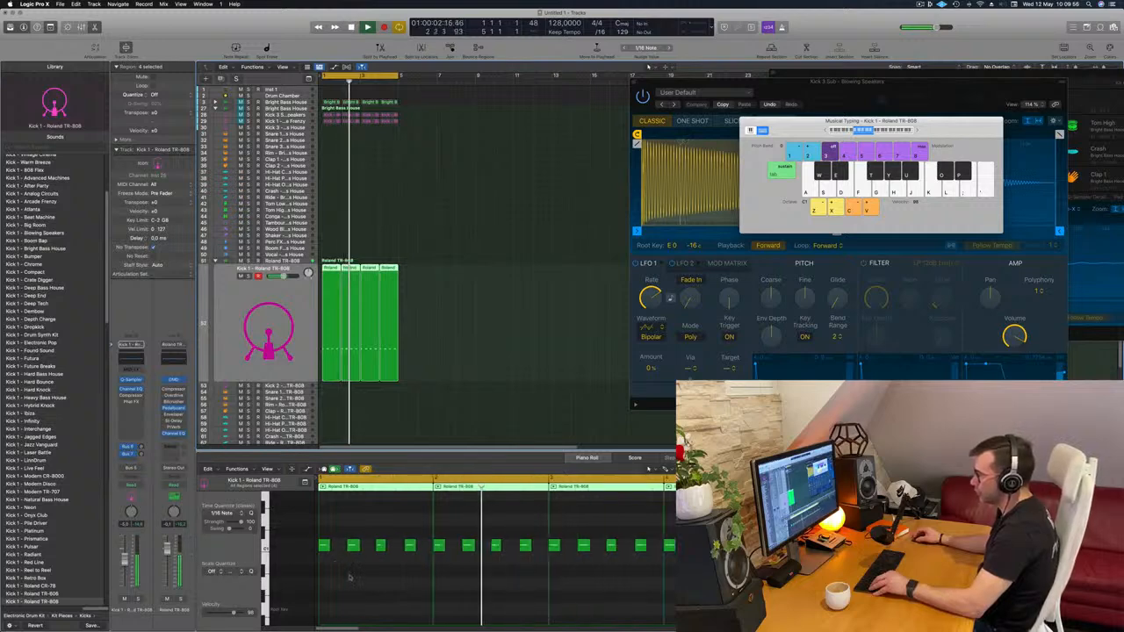
pyautogui.click(363, 576)
pyautogui.press('super+a')
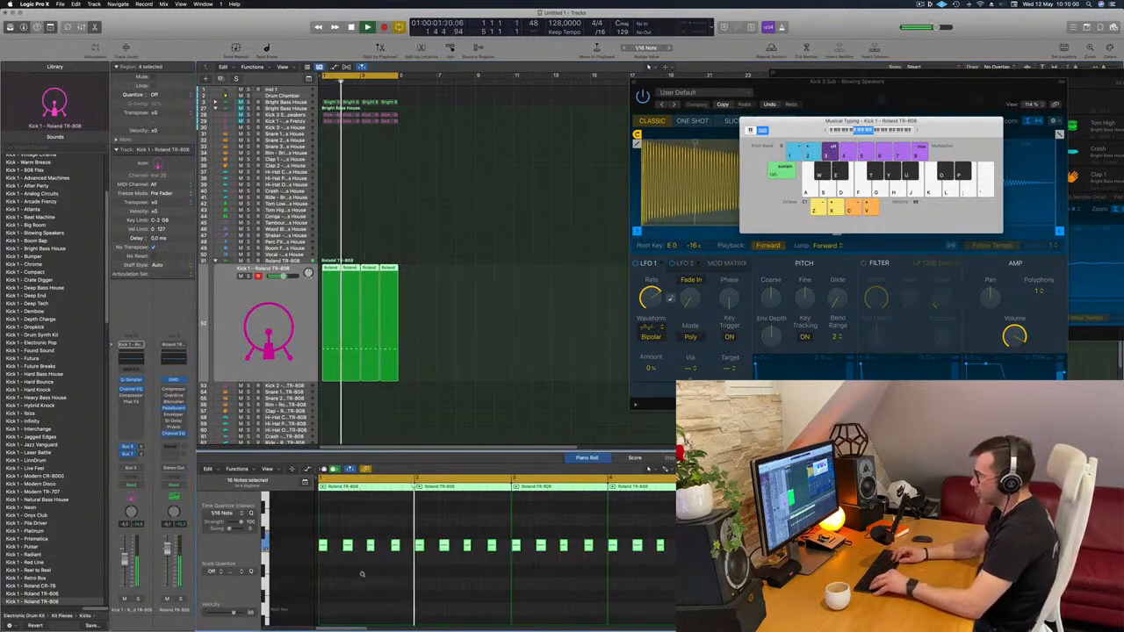
pyautogui.scroll(4, 361, 574)
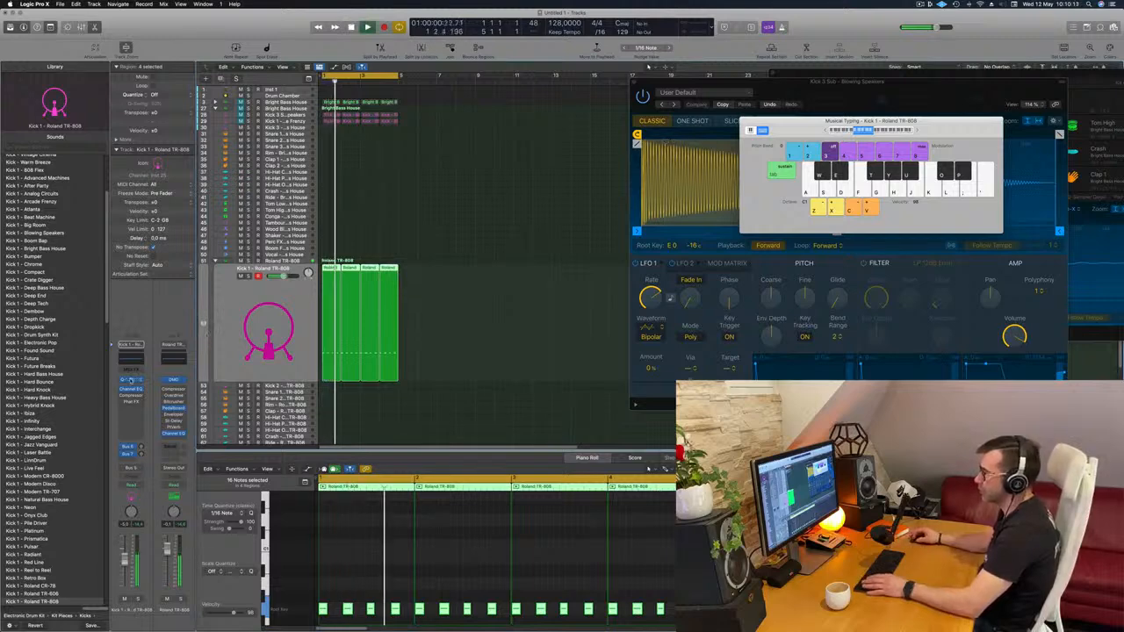
# Open the Kick 1 TR-808 Quick Sampler and arrange it beside the sub kick's Quick Sampler for comparison
pyautogui.click(131, 379)
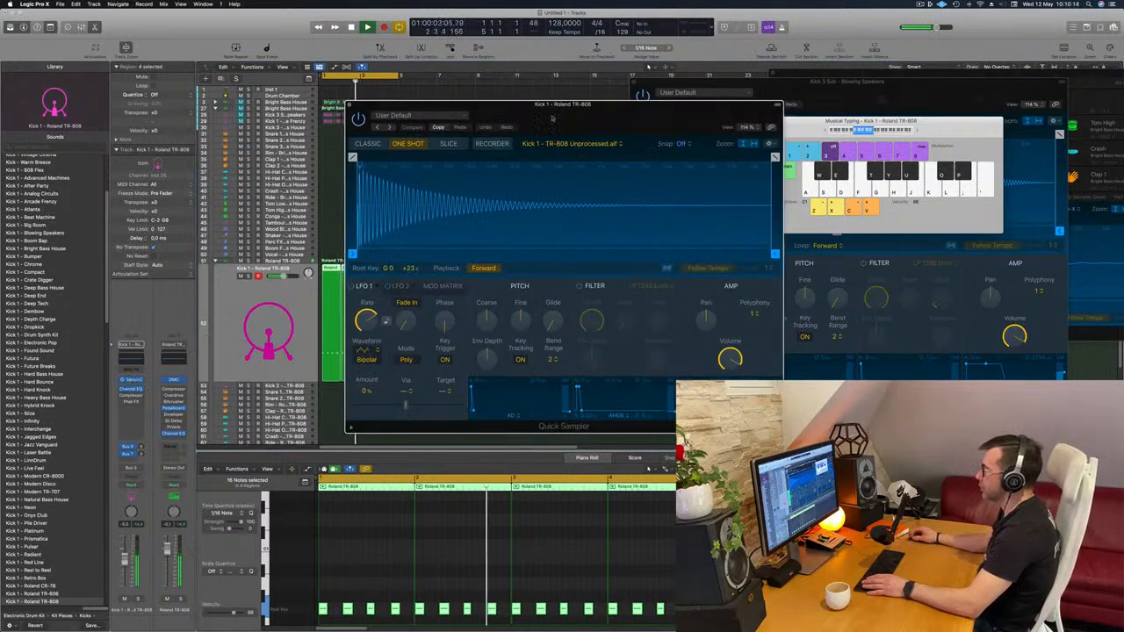
pyautogui.moveTo(652, 104); pyautogui.dragTo(687, 124)
pyautogui.moveTo(899, 82)
pyautogui.mouseDown()
pyautogui.moveTo(948, 89)
pyautogui.moveTo(909, 94)
pyautogui.mouseUp()
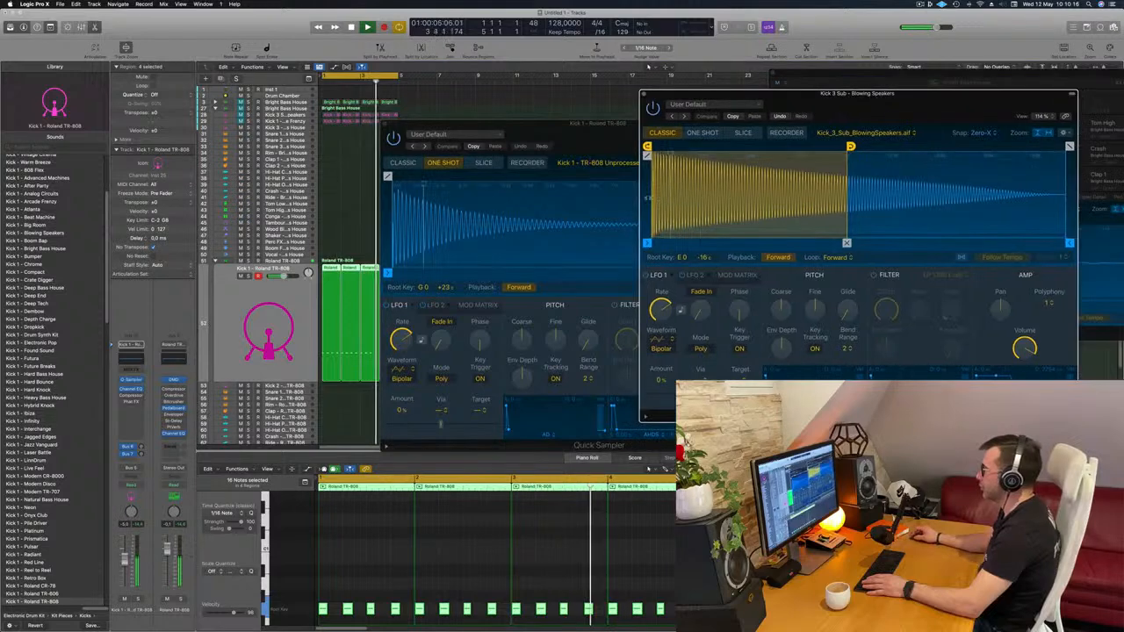
# Close the sub kick's Quick Sampler and reposition the Kick 1 TR-808 sampler window beside the tracks
pyautogui.click(643, 94)
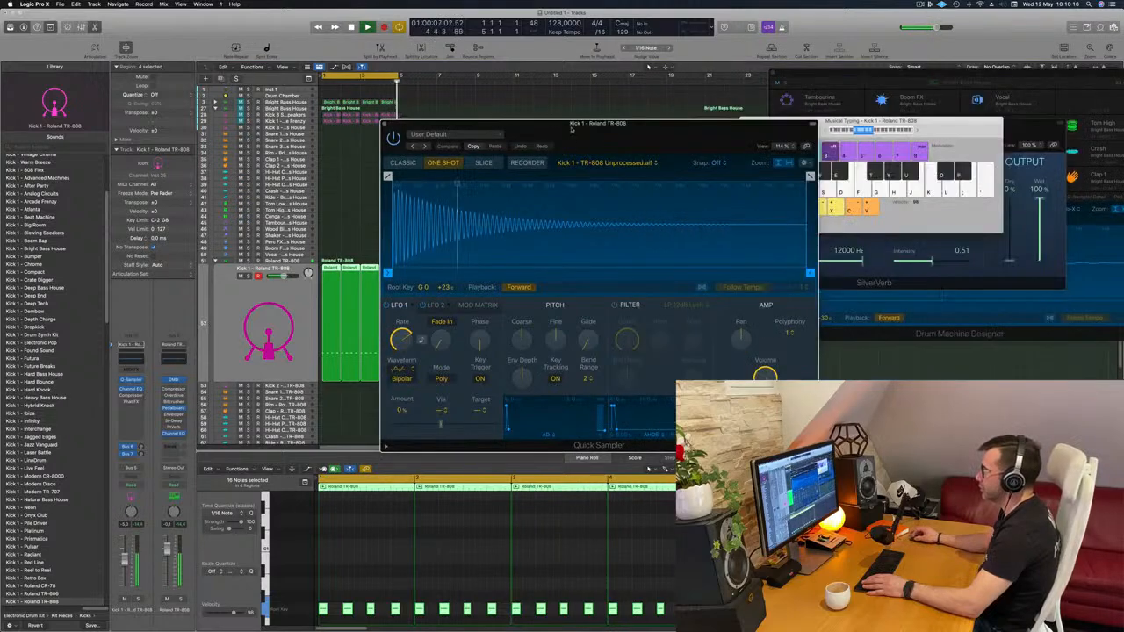
pyautogui.moveTo(494, 125); pyautogui.dragTo(625, 114)
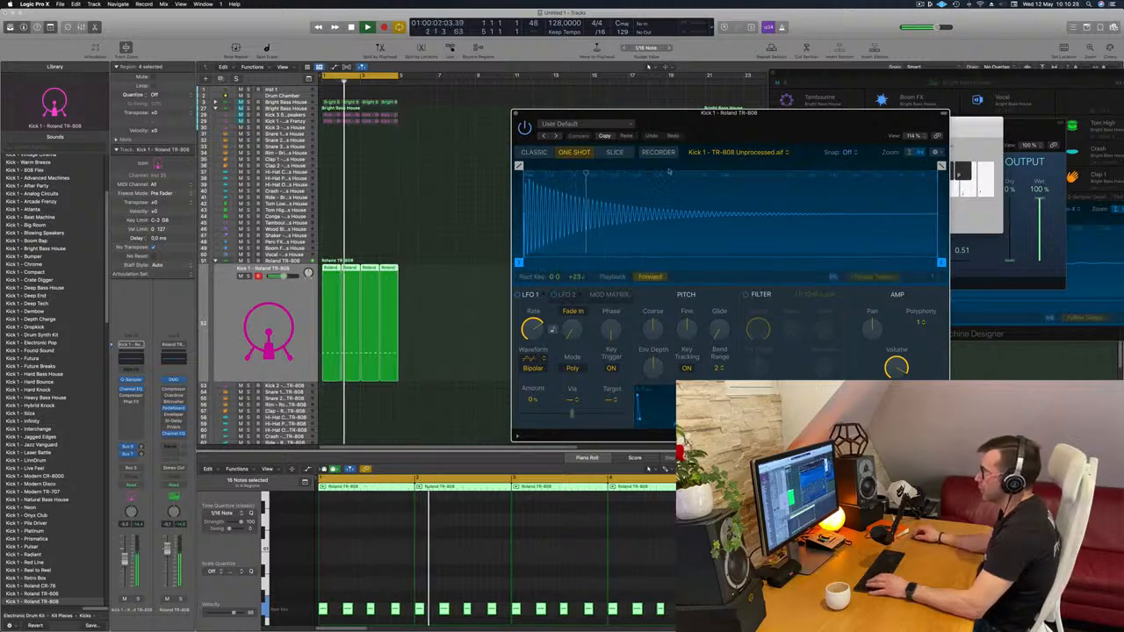
pyautogui.moveTo(654, 113); pyautogui.dragTo(581, 98)
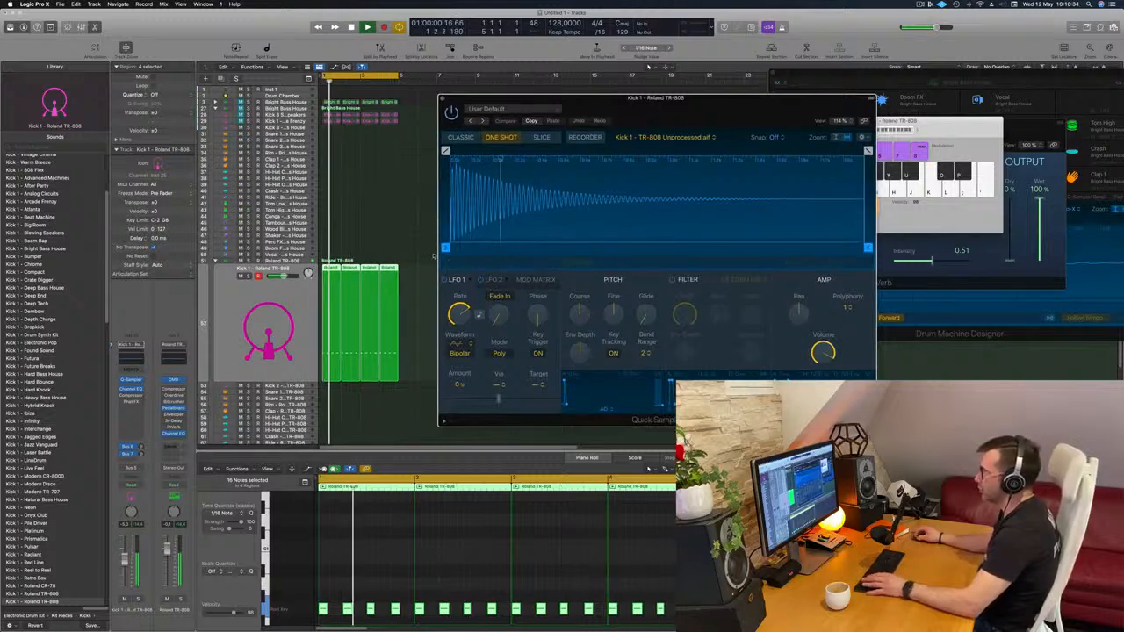
# Try a sample start of 0.024 s on the Kick 1 TR-808 sample, and return it to 0 s
pyautogui.moveTo(446, 248)
pyautogui.moveTo(447, 249); pyautogui.dragTo(450, 248)
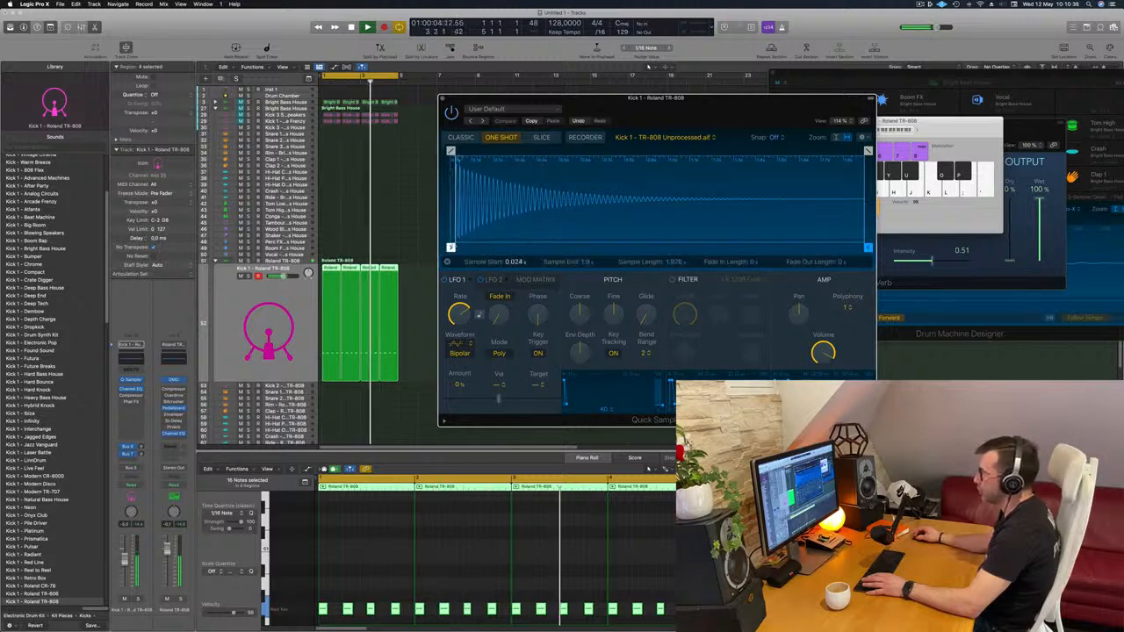
pyautogui.moveTo(450, 247); pyautogui.dragTo(434, 250)
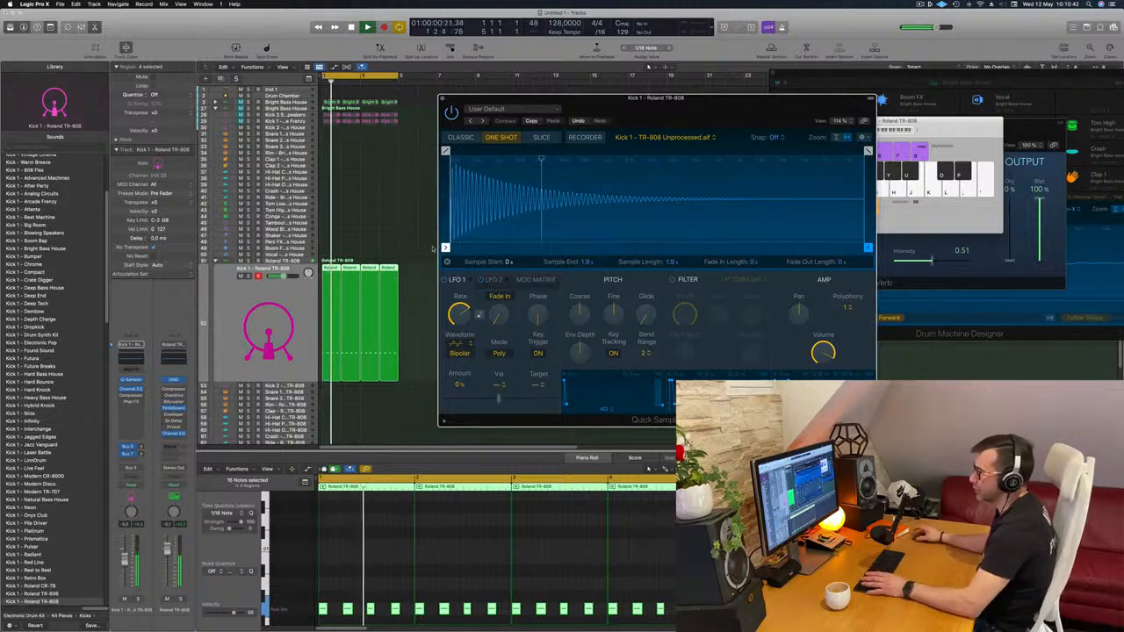
pyautogui.moveTo(713, 112); pyautogui.dragTo(780, 96)
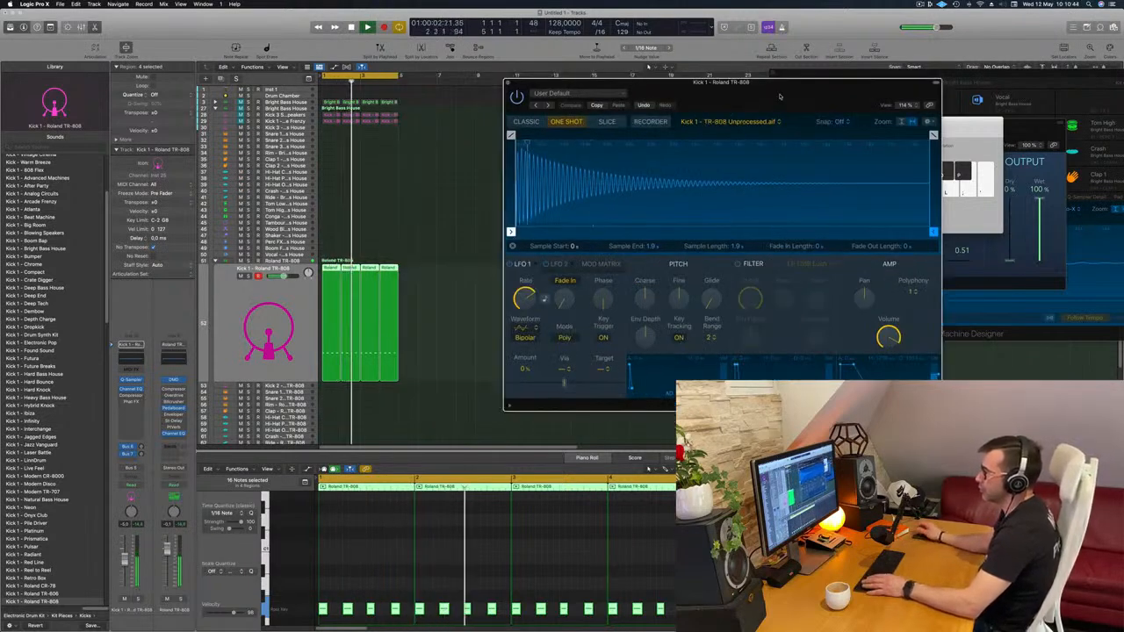
# Fine-tune the pitch of the 16 Kick 1 TR-808 notes by transposing them during playback
pyautogui.click(237, 309)
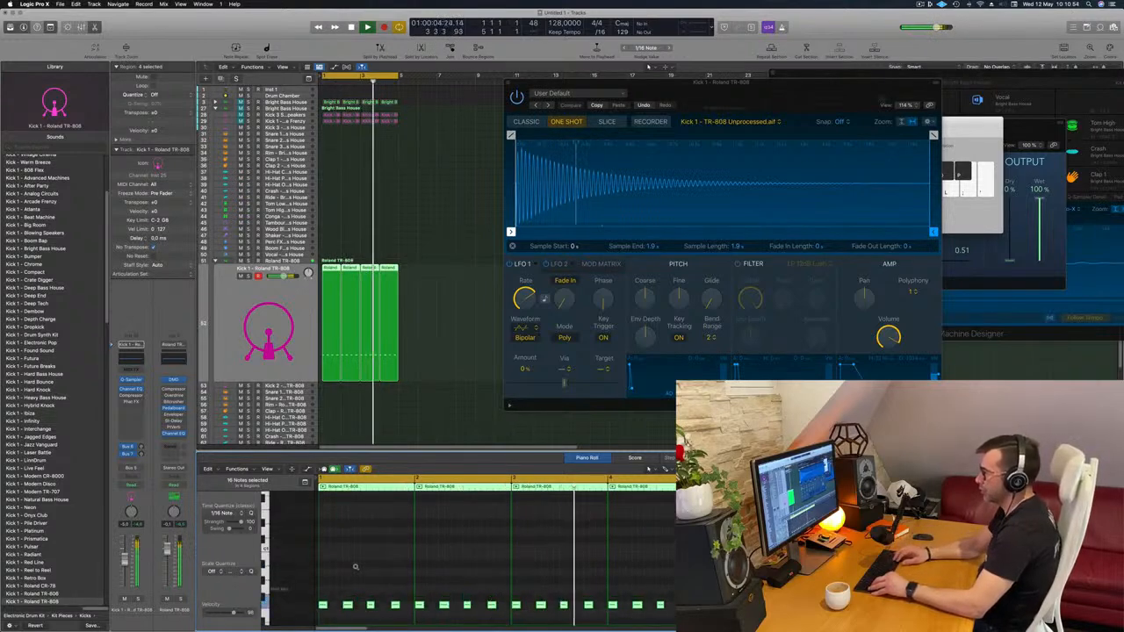
pyautogui.scroll(1, 355, 566)
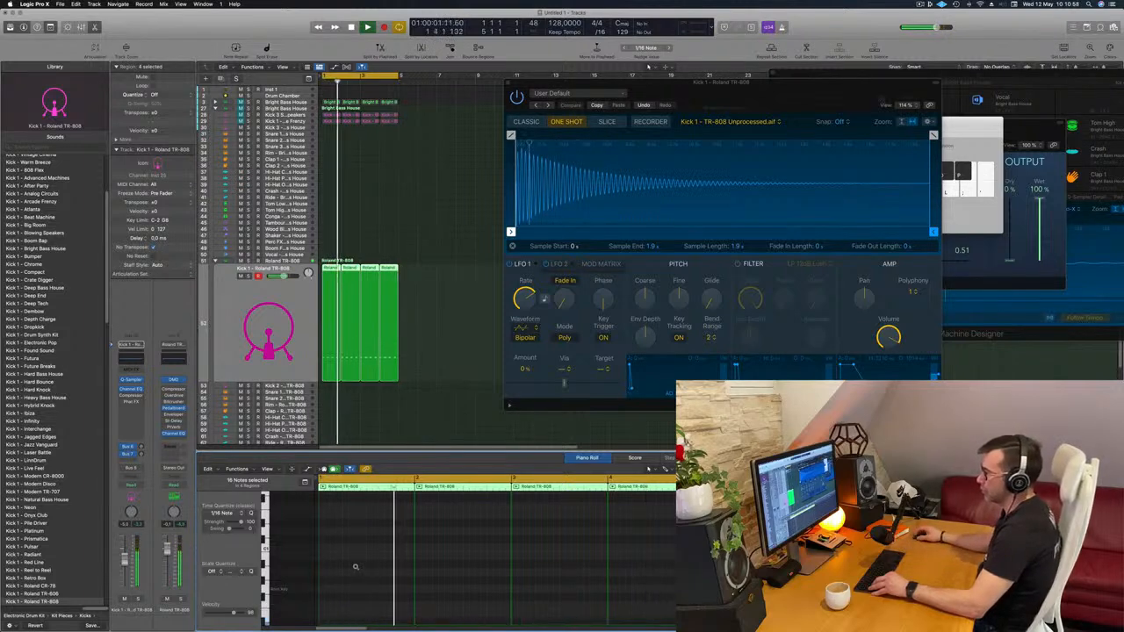
pyautogui.scroll(-3, 356, 559)
pyautogui.scroll(1, 355, 560)
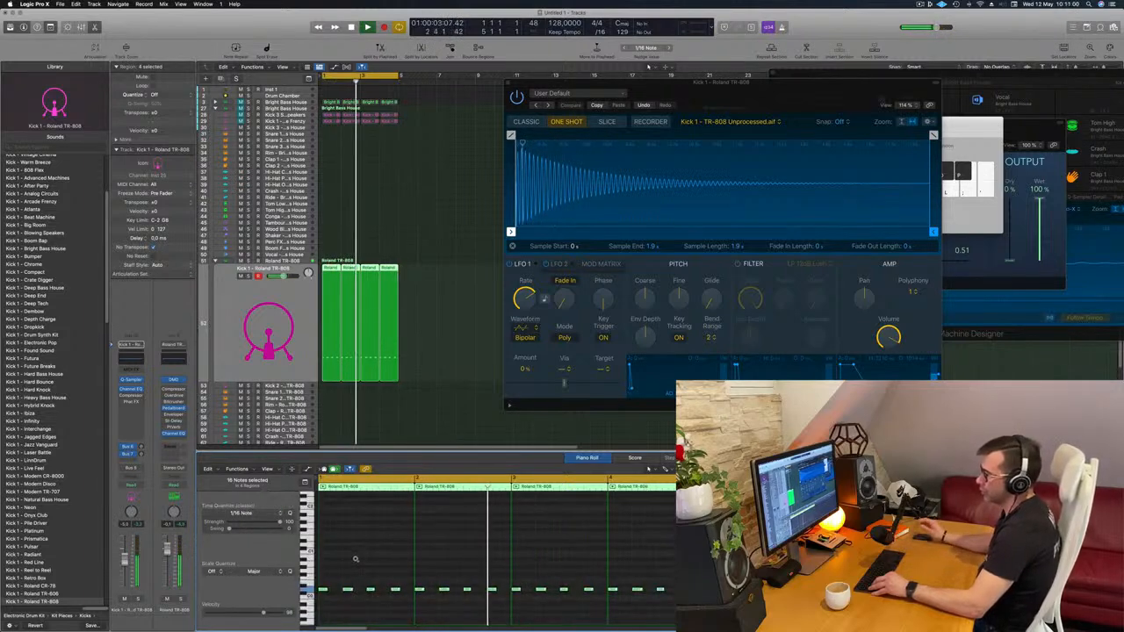
pyautogui.scroll(3, 358, 559)
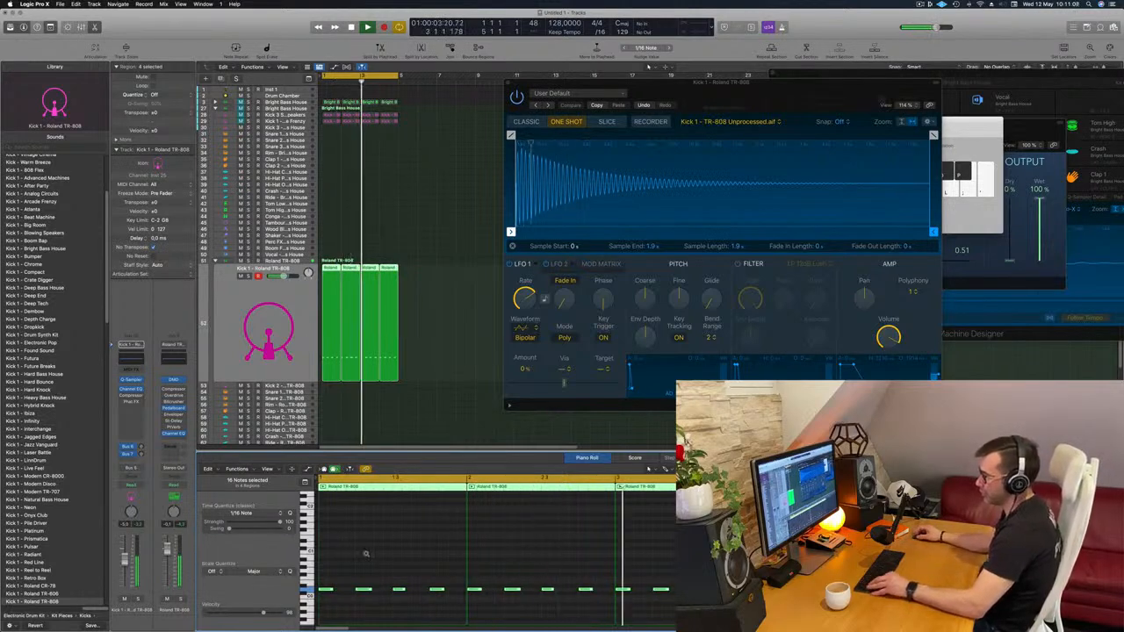
pyautogui.press('super+Down')
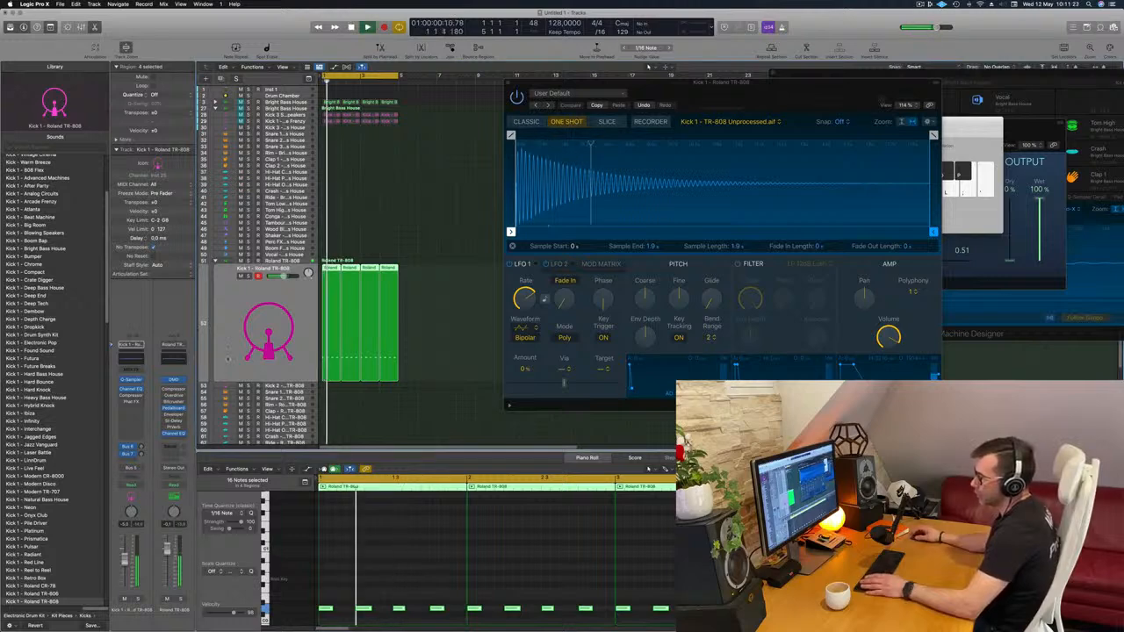
# Insert a Compressor on the Kick 1 TR-808 track with the Platinum Digital model and a lowered threshold
pyautogui.click(131, 396)
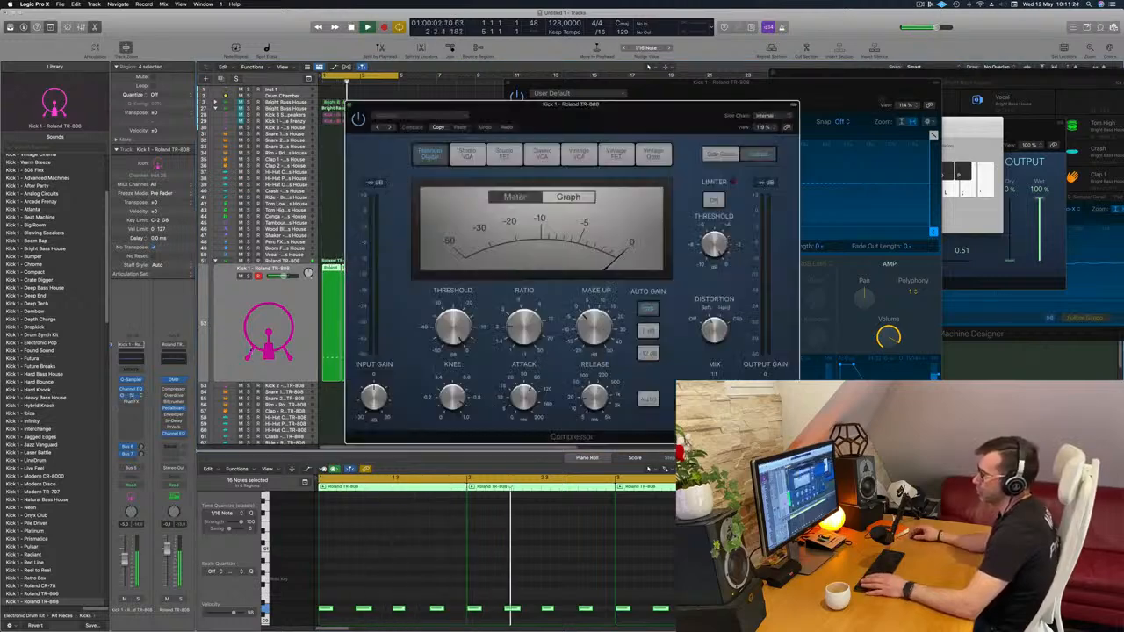
pyautogui.moveTo(605, 117); pyautogui.dragTo(546, 163)
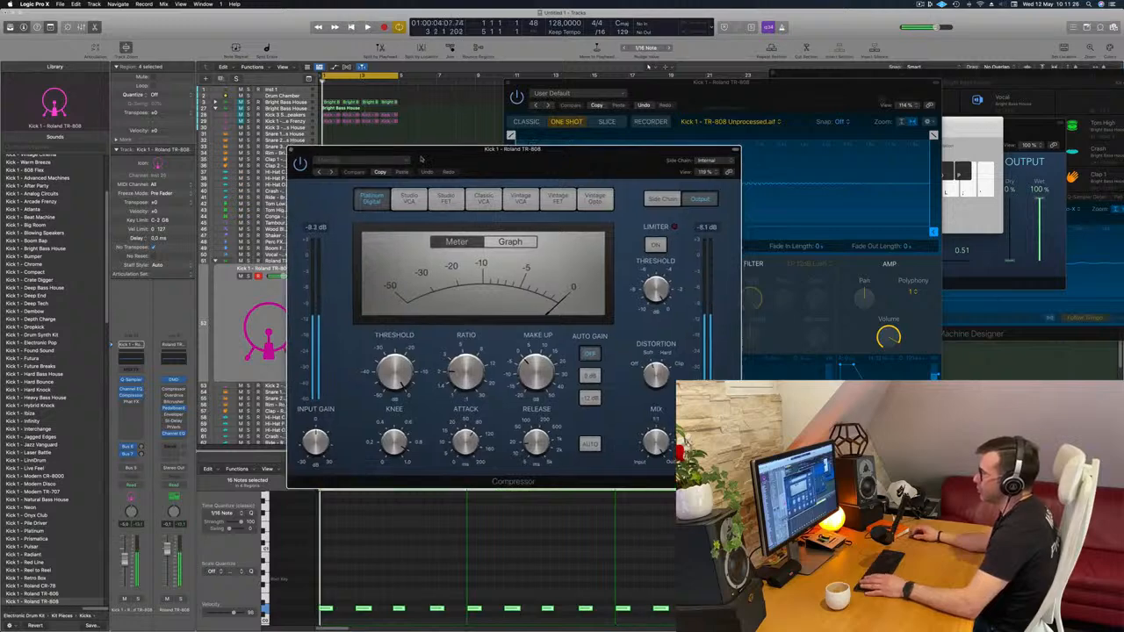
pyautogui.click(409, 199)
pyautogui.click(383, 202)
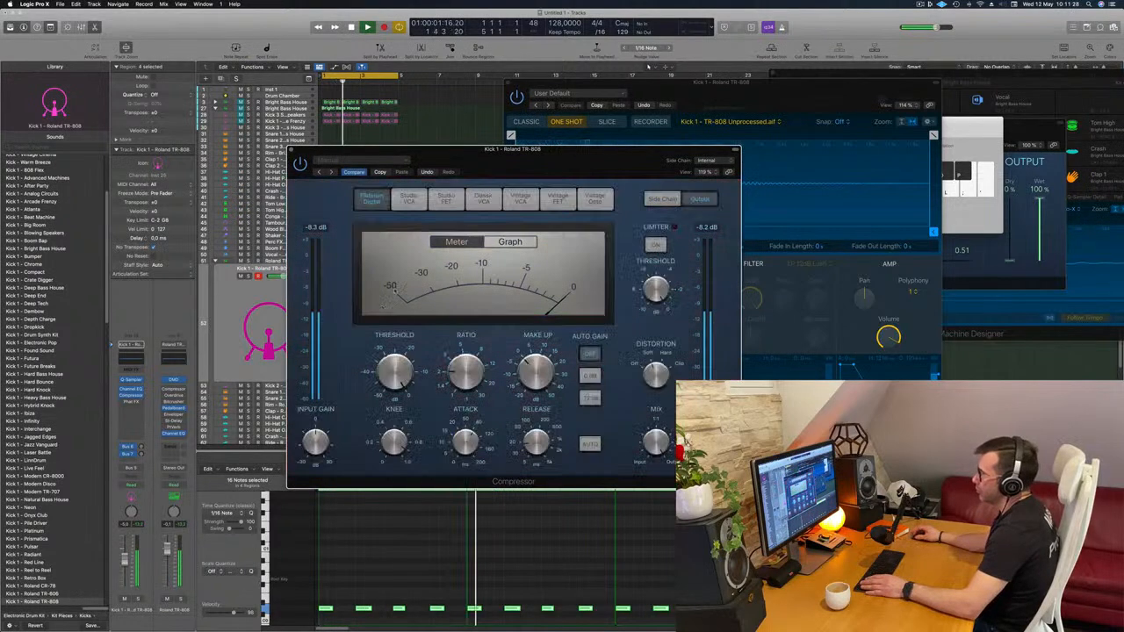
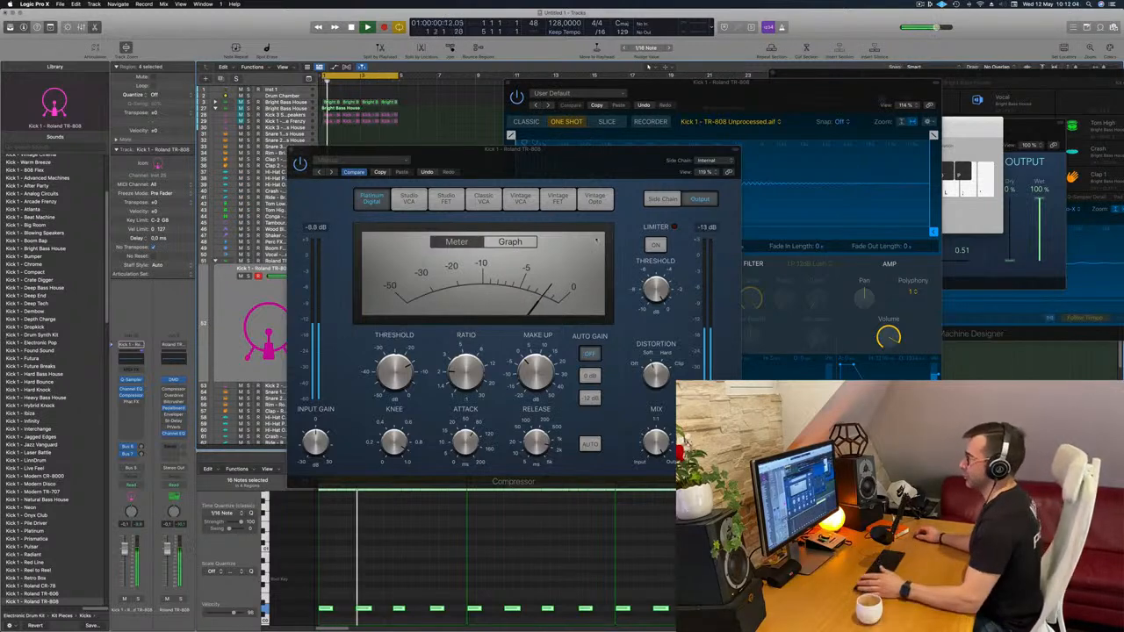
pyautogui.moveTo(560, 152); pyautogui.dragTo(756, 59)
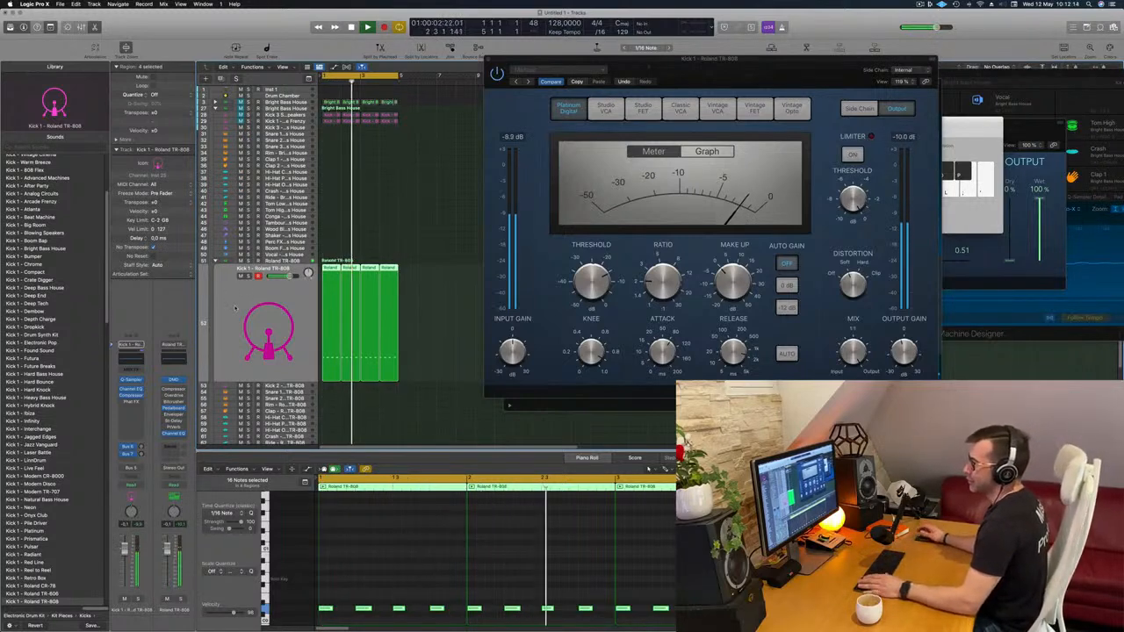
# Copy the four Kick 1 TR-808 regions to the Kick 2 TR-808 track, play both and select the Kick 2 track
pyautogui.press('space')
pyautogui.click(432, 323)
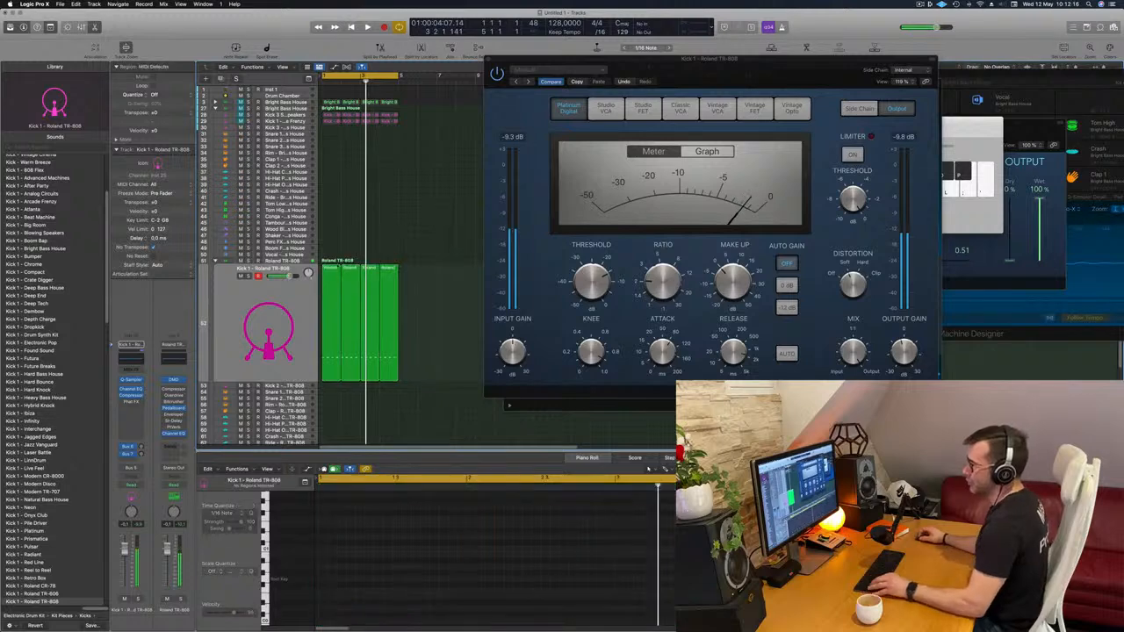
pyautogui.click(329, 271)
pyautogui.moveTo(428, 271); pyautogui.dragTo(308, 283)
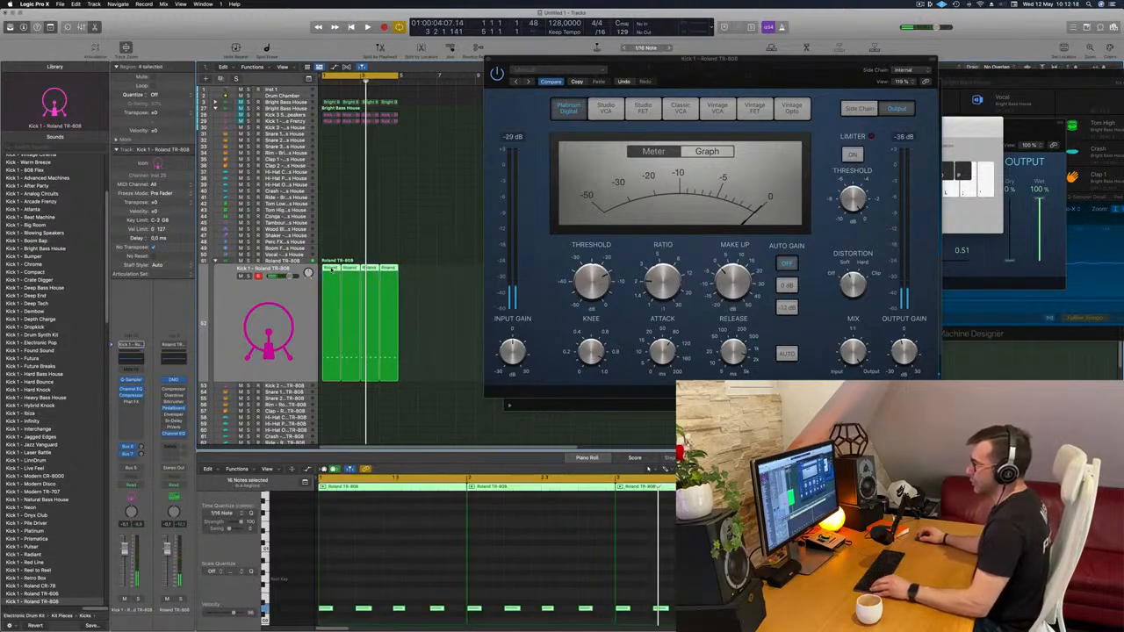
pyautogui.moveTo(387, 346); pyautogui.dragTo(325, 388)
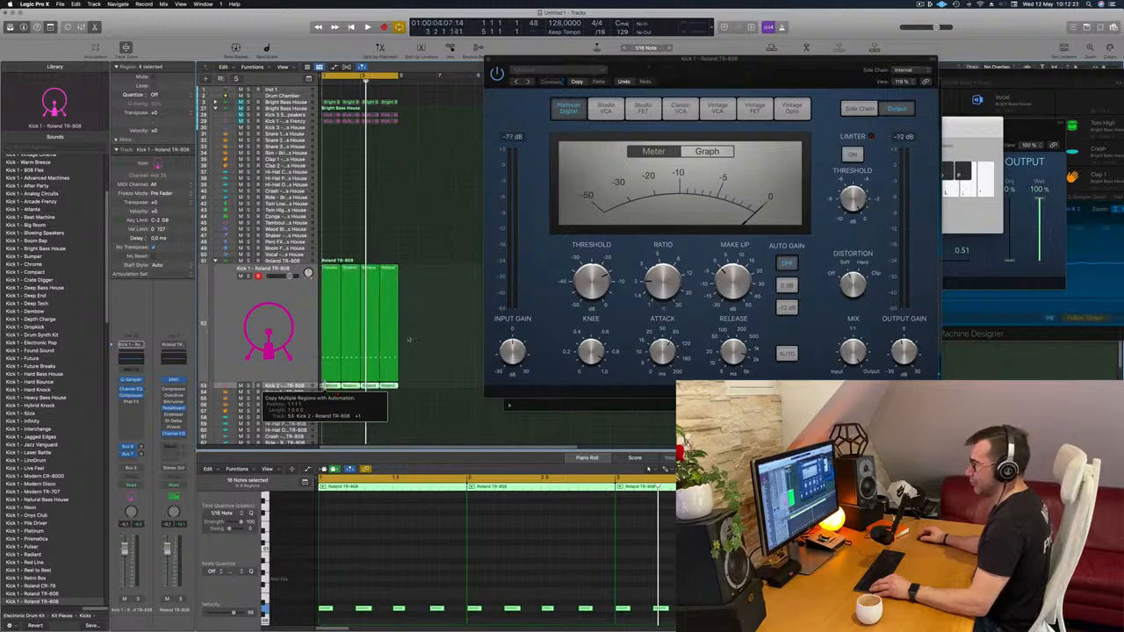
pyautogui.click(431, 322)
pyautogui.scroll(-3, 430, 318)
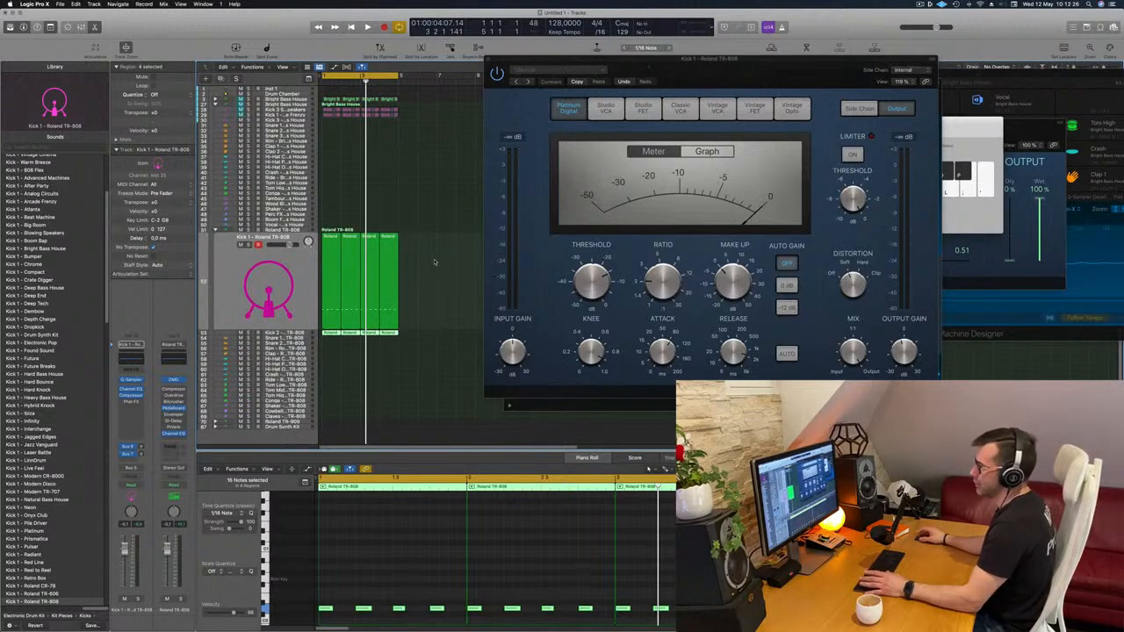
pyautogui.press('space')
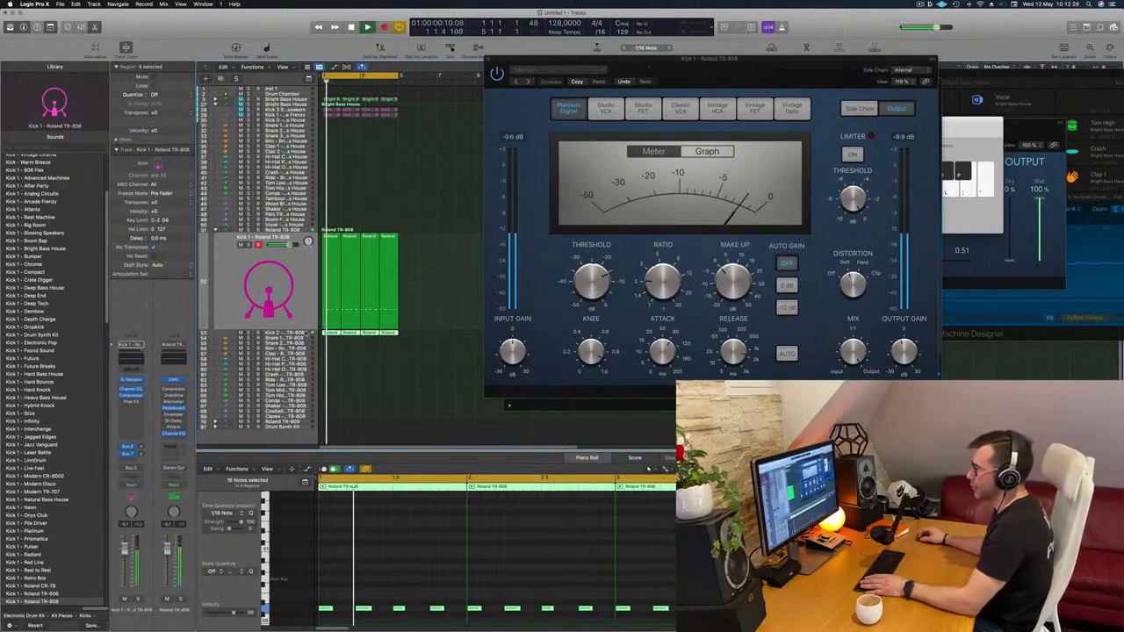
pyautogui.click(289, 334)
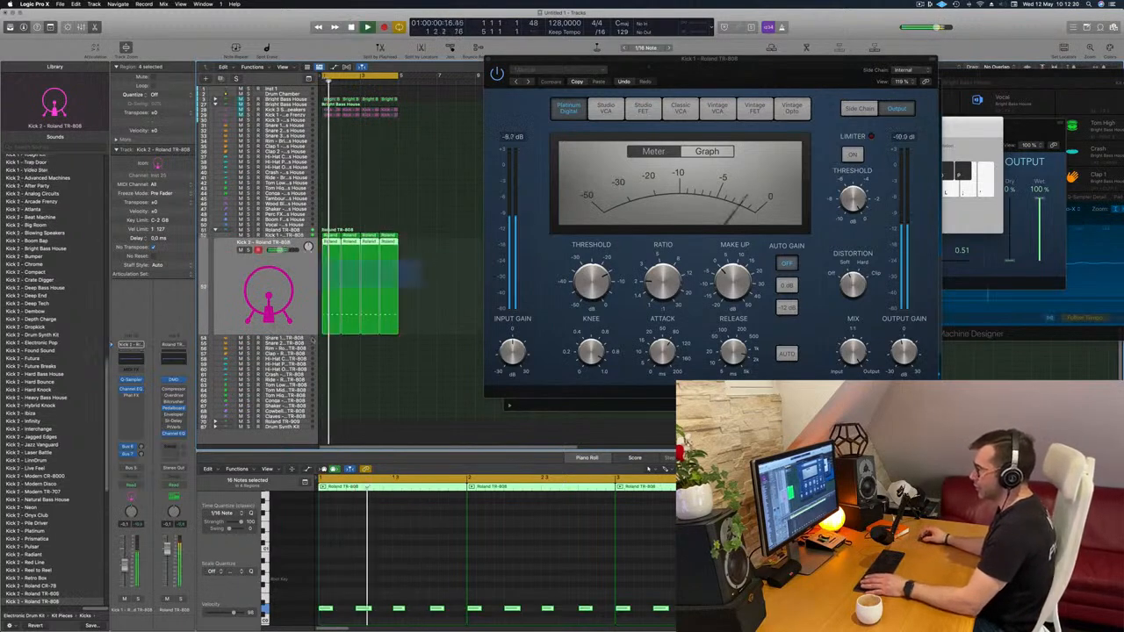
# Try transposing the 16 Kick 2 TR-808 notes up and down by octaves during playback
pyautogui.click(347, 544)
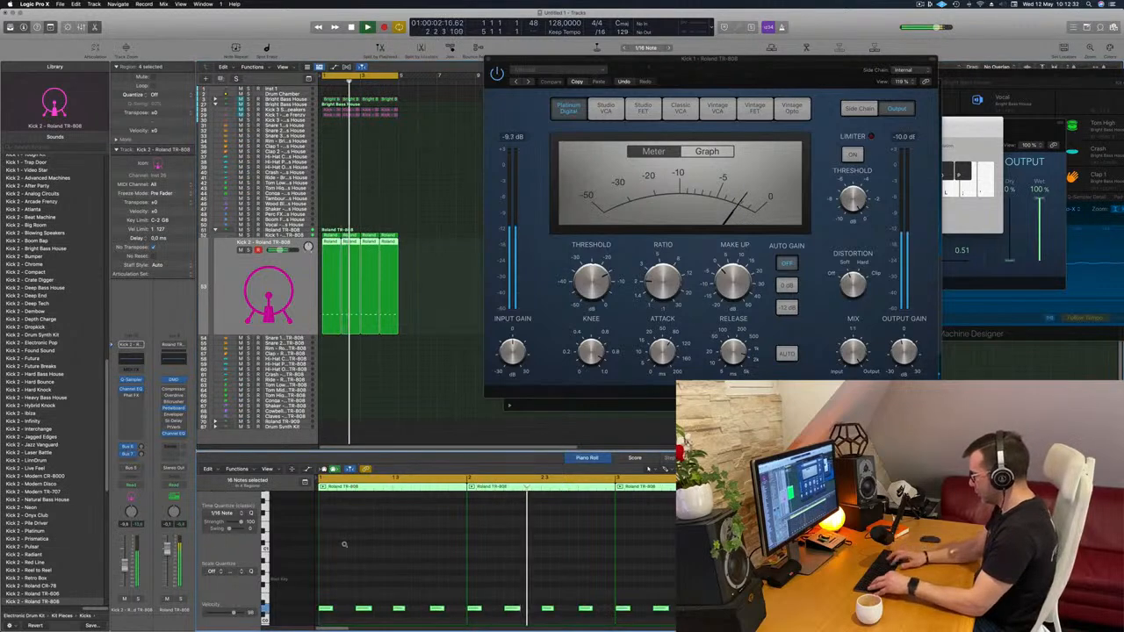
pyautogui.hotkey('alt', 'shift', 'Up')
pyautogui.hotkey('alt', 'shift', 'Down')
pyautogui.hotkey('alt', 'shift', 'Down')
pyautogui.hotkey('alt', 'shift', 'Up')
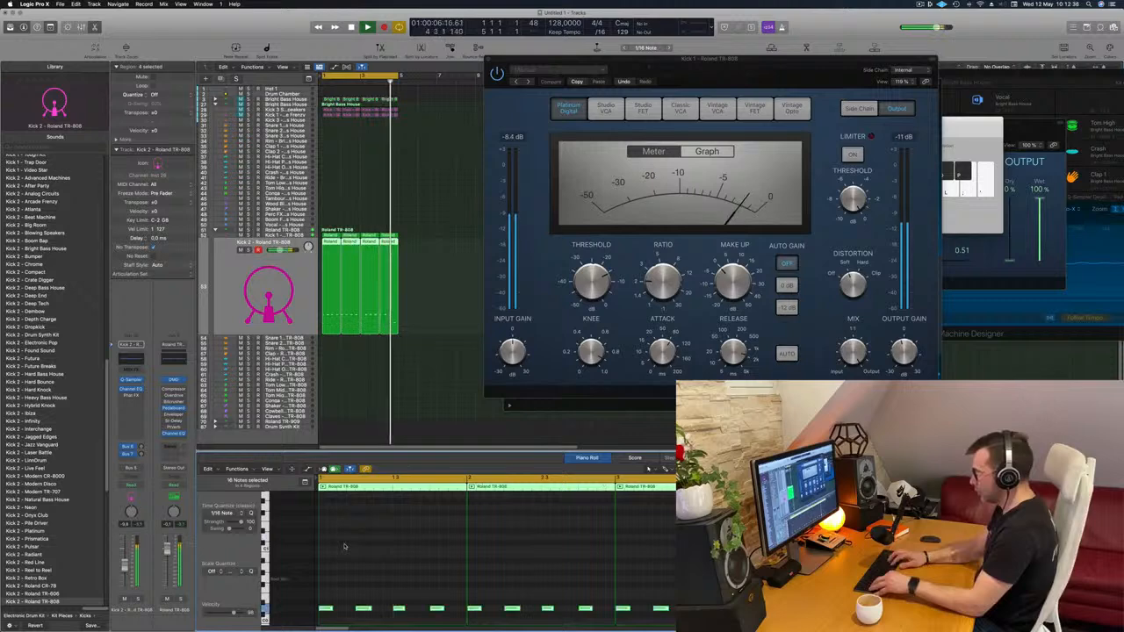
pyautogui.hotkey('alt', 'shift', 'Up')
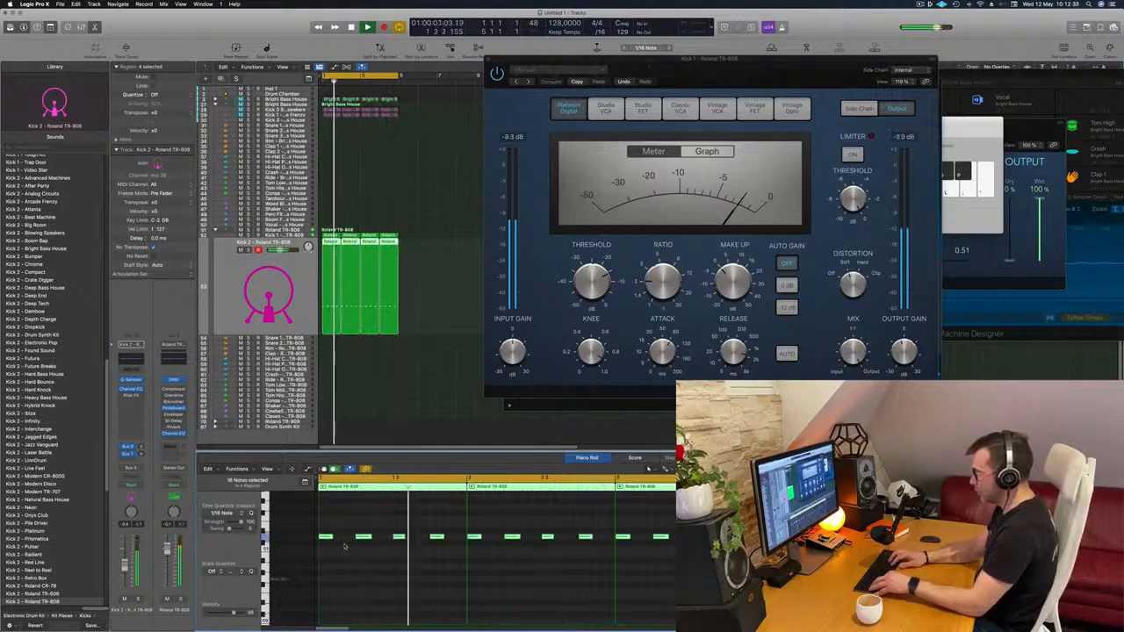
pyautogui.hotkey('alt', 'shift', 'Down')
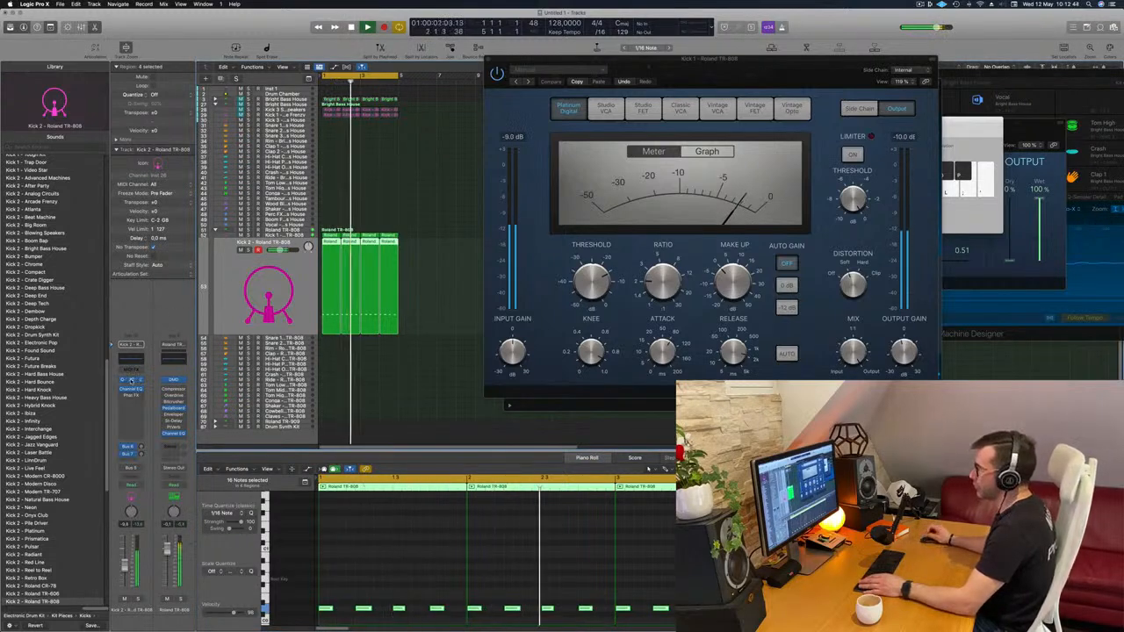
# Open the Kick 2 TR-808 sampler, replace the track's sound with Kick 3 - Tough Kit and play it
pyautogui.click(131, 381)
pyautogui.scroll(-10, 52, 375)
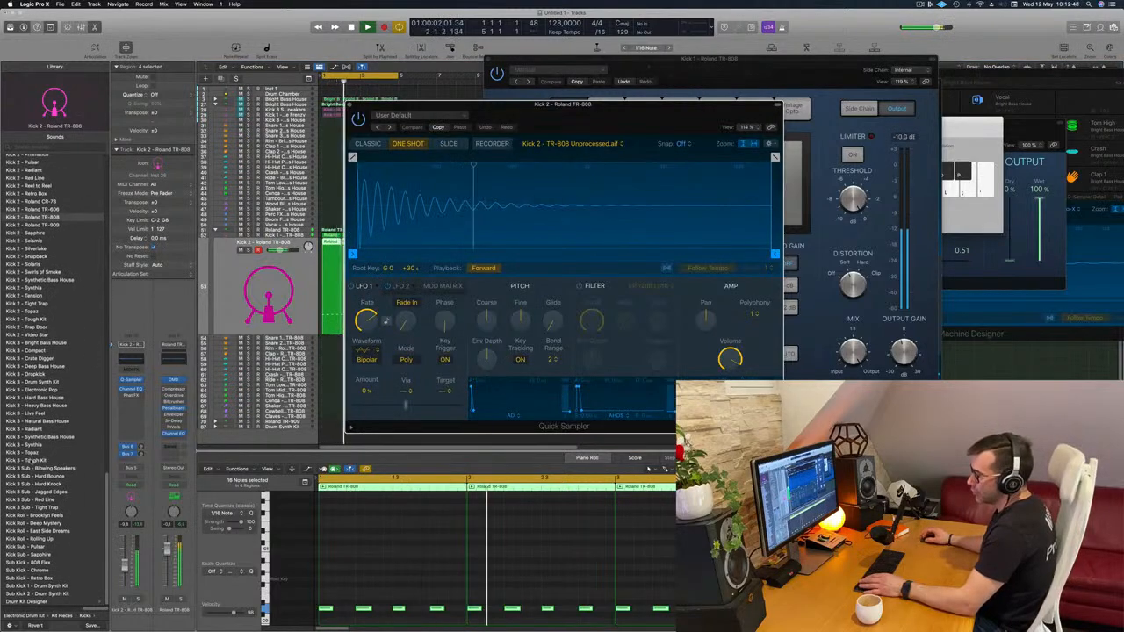
pyautogui.click(31, 460)
pyautogui.press('space')
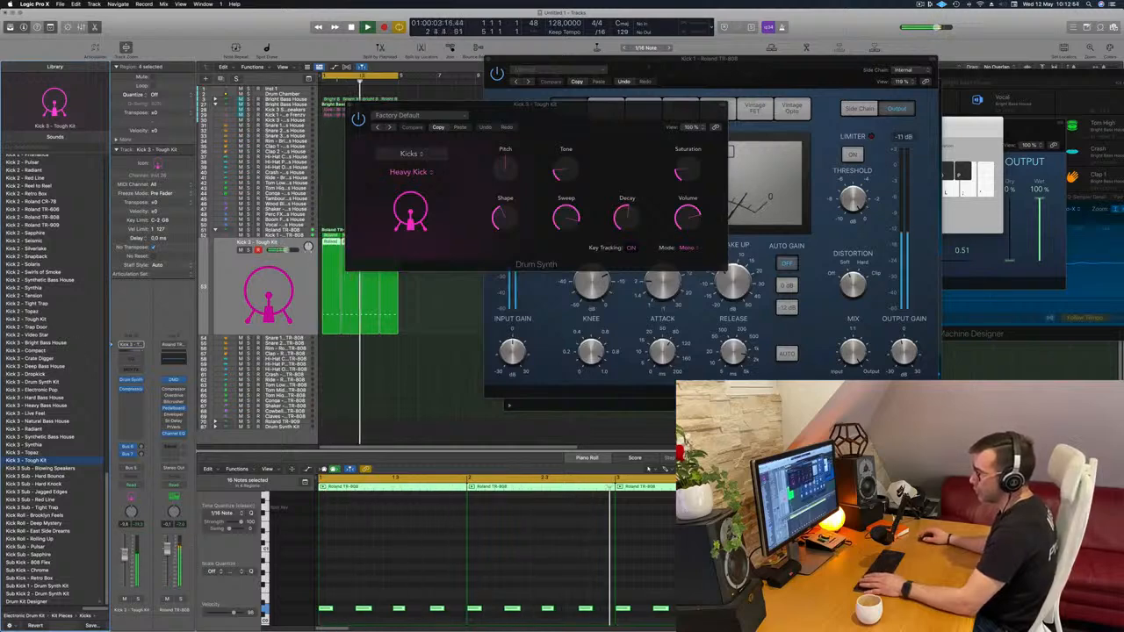
pyautogui.press('space')
# Transpose the 16 notes on the Kick 3 - Tough Kit track up an octave during playback
pyautogui.scroll(1, 367, 592)
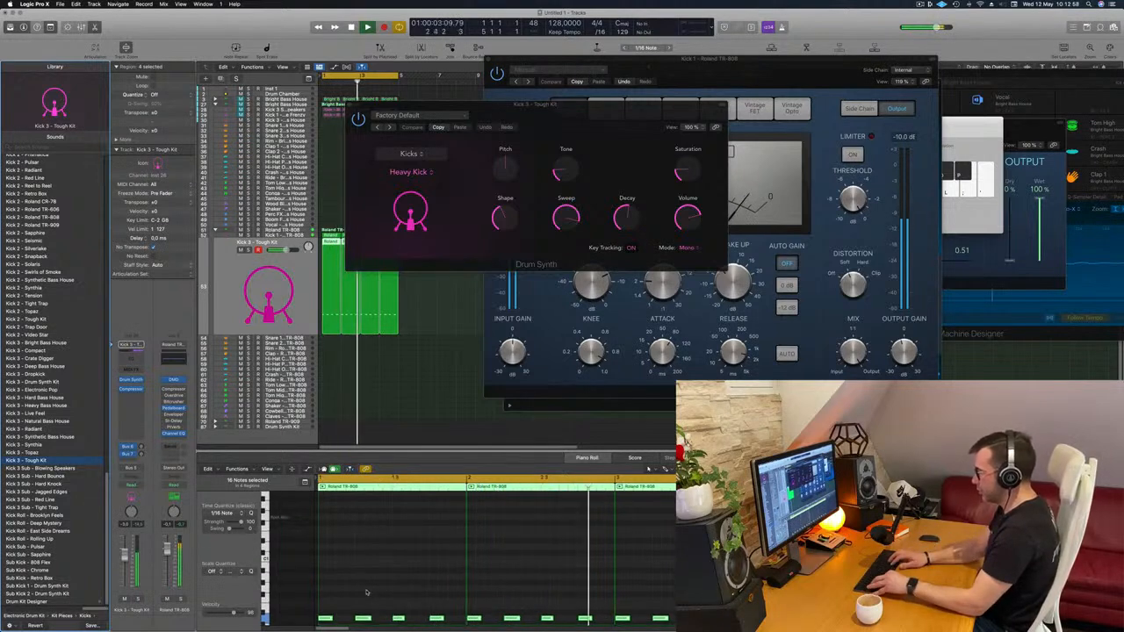
pyautogui.hotkey('alt', 'Down')
pyautogui.click(367, 592)
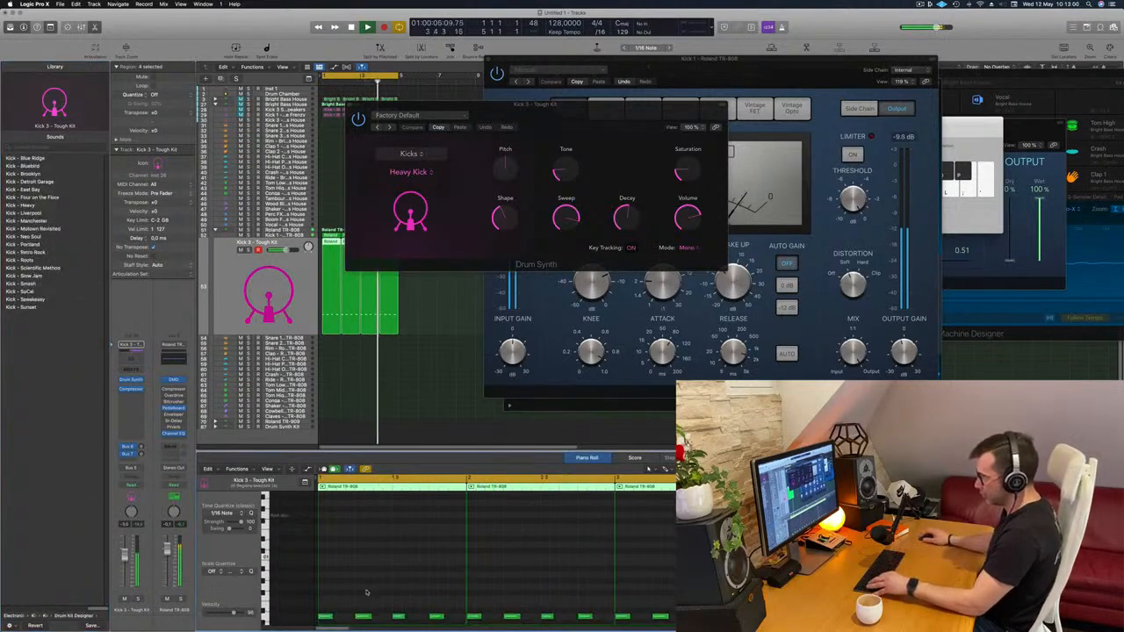
pyautogui.scroll(-3, 367, 593)
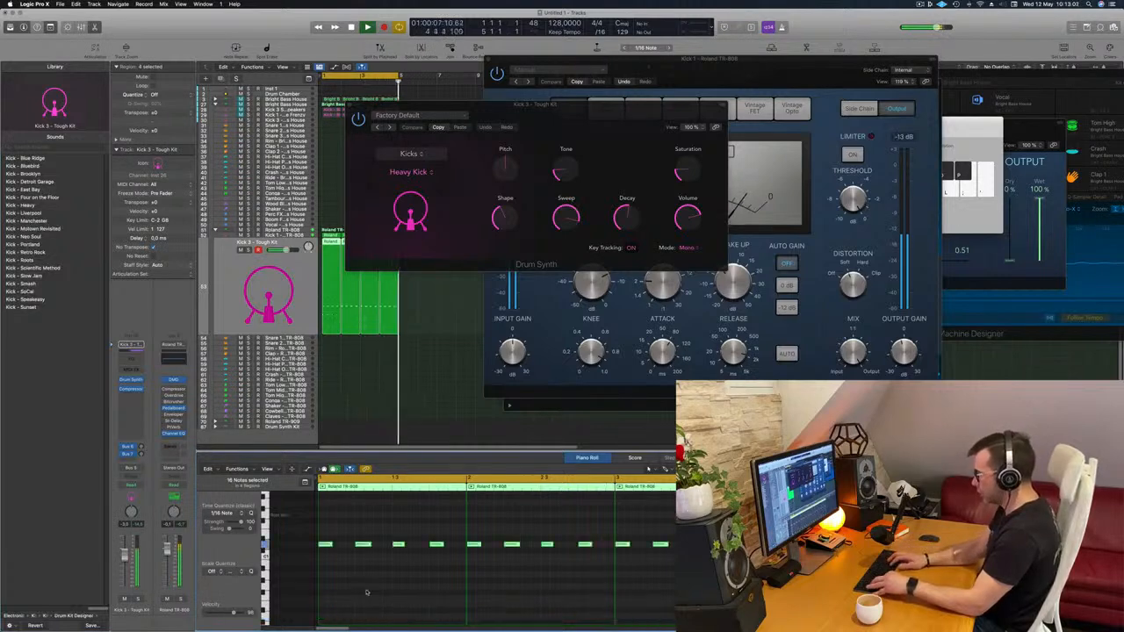
pyautogui.hotkey('alt', 'shift', 'Up')
pyautogui.hotkey('alt', 'shift', 'Down')
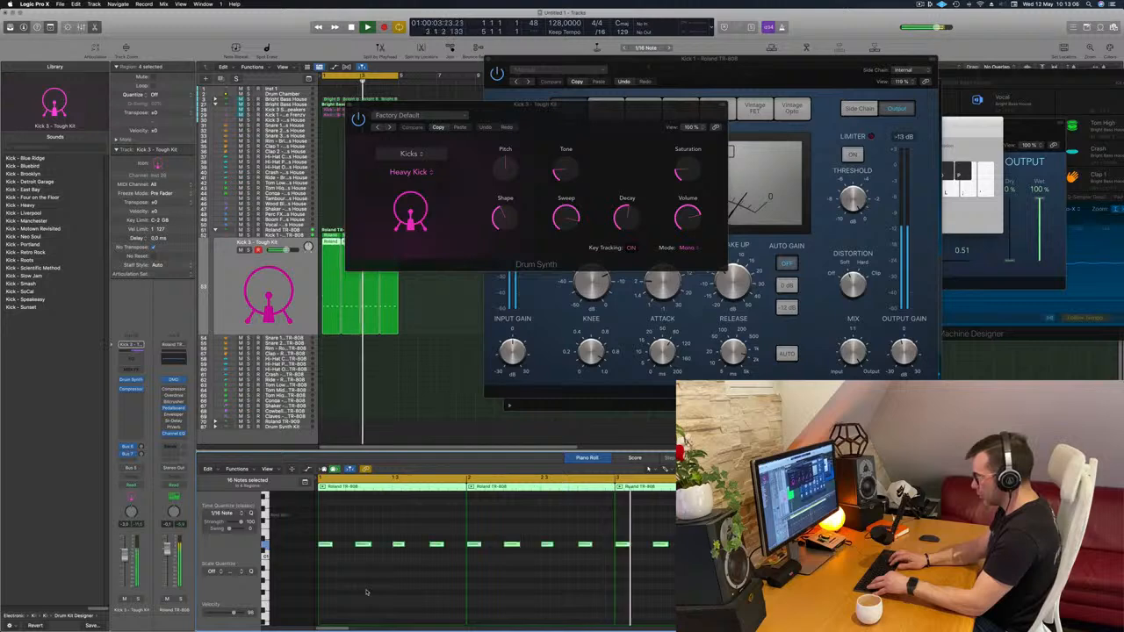
pyautogui.press('space')
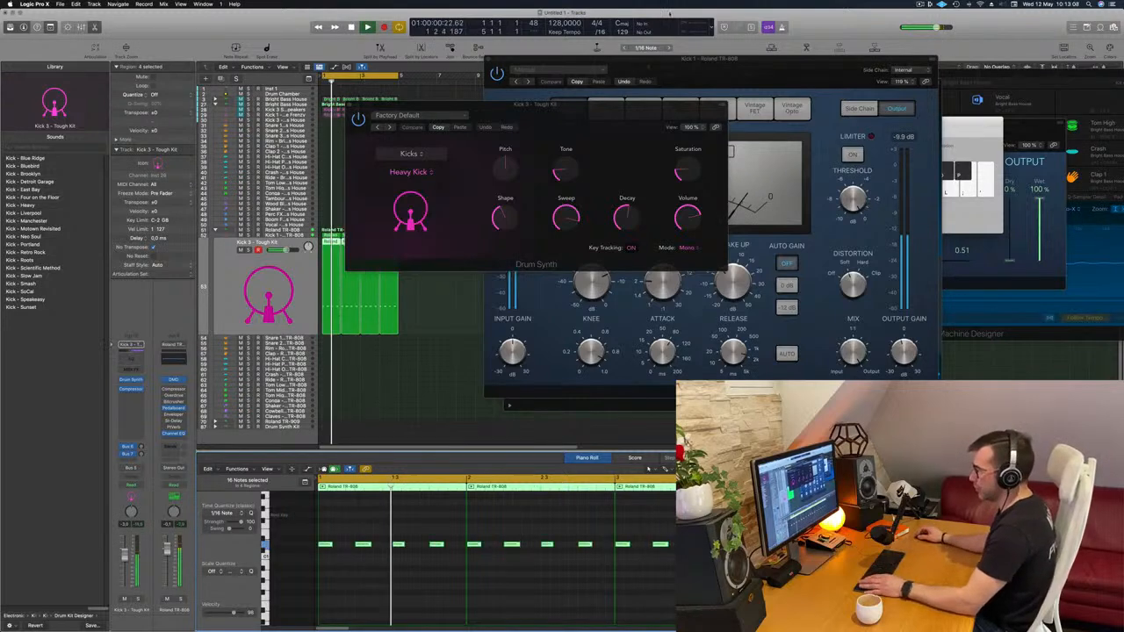
# Move the Drum Synth window away from the tracks and solo the Kick 1 TR-808 track during playback
pyautogui.moveTo(574, 106); pyautogui.dragTo(922, 118)
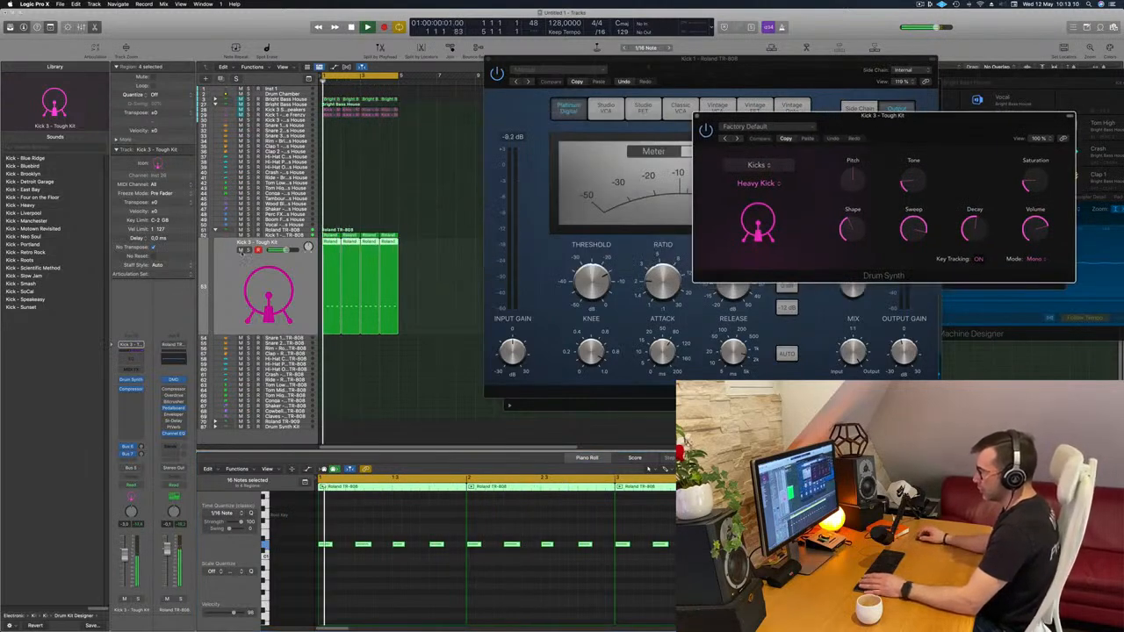
pyautogui.click(249, 251)
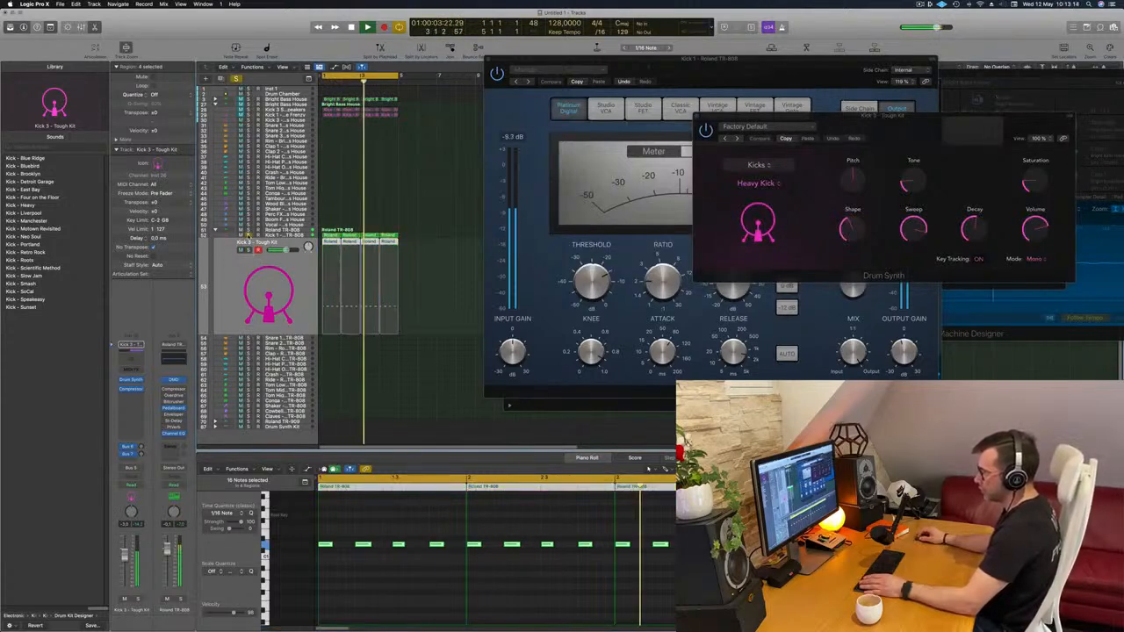
# Clear the kick solo during playback so both layers play together, and select the main Roland TR-808 track
pyautogui.click(249, 251)
pyautogui.press('super+Left')
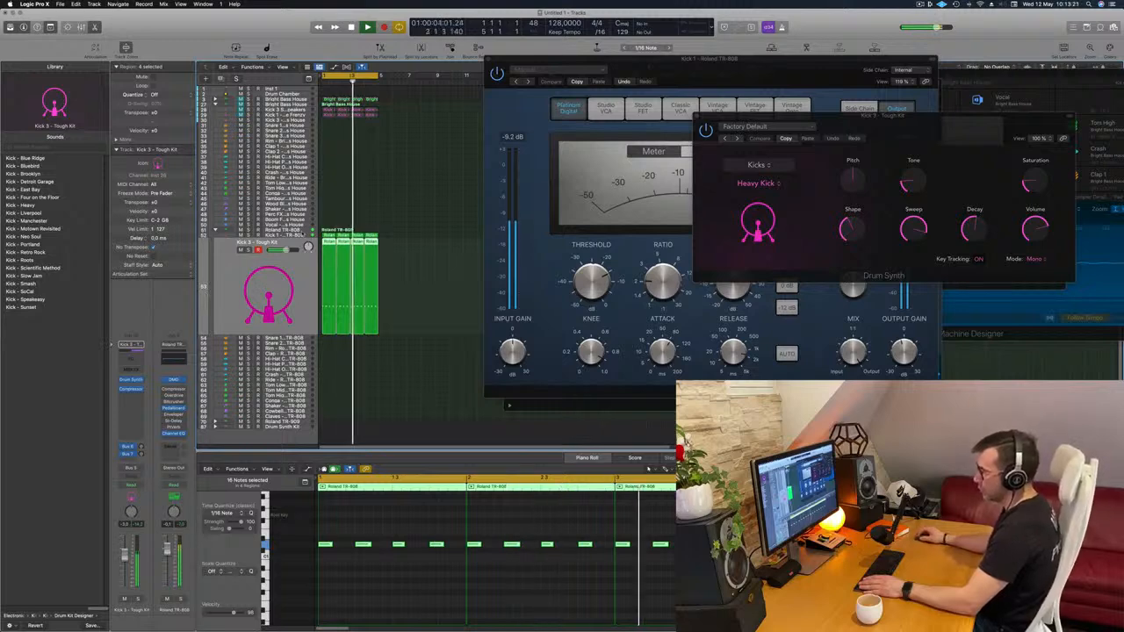
pyautogui.press('Up')
pyautogui.press('Up')
pyautogui.click(304, 328)
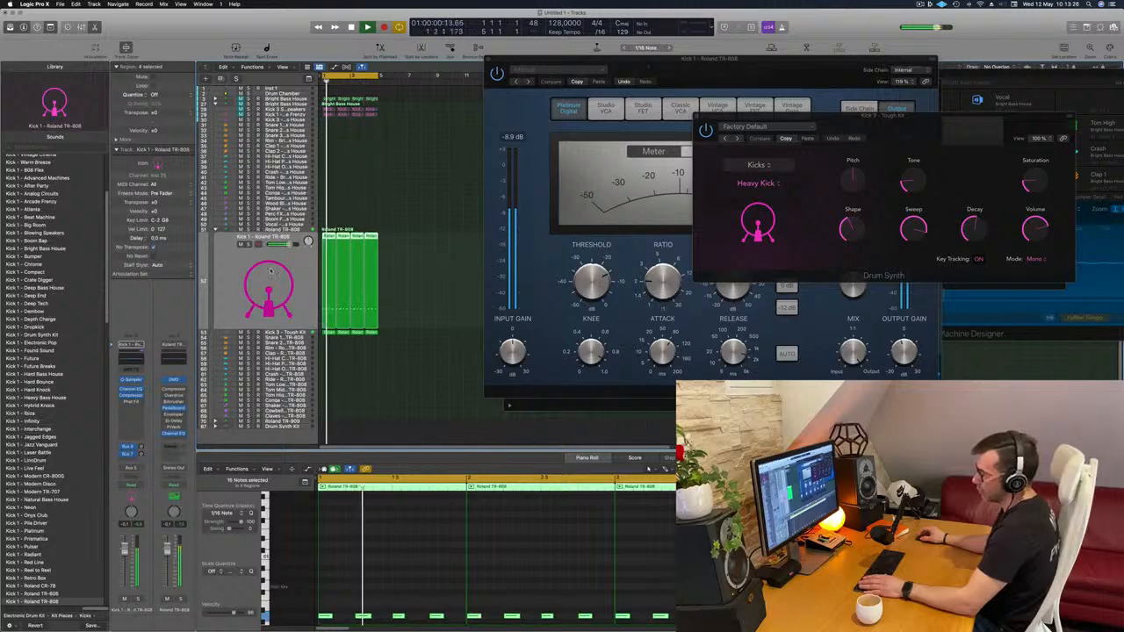
pyautogui.press('Up')
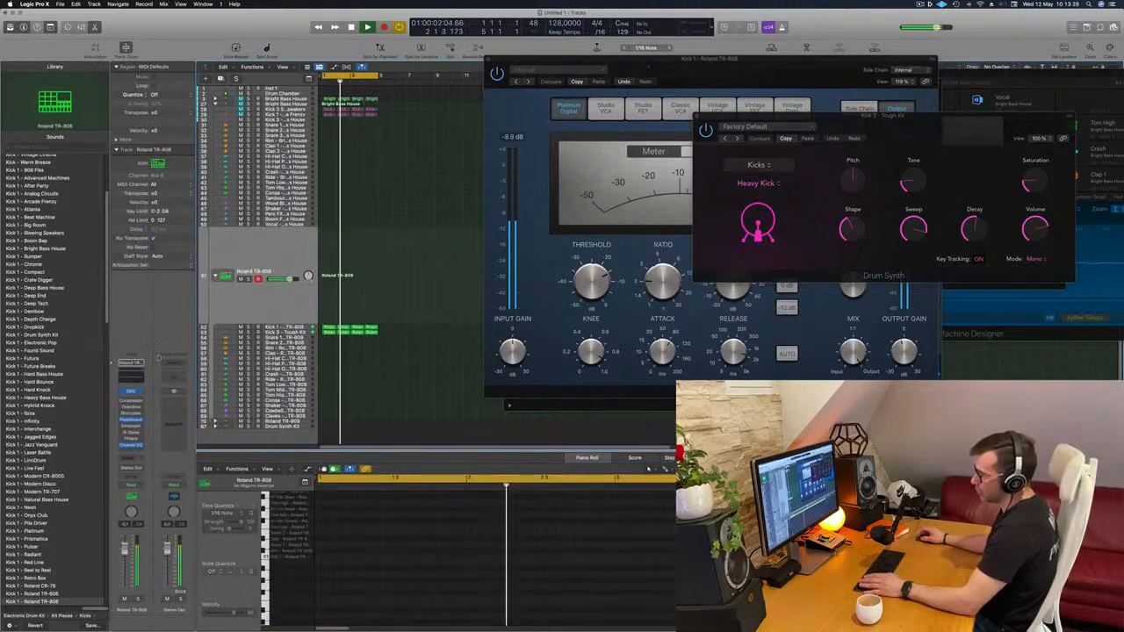
# Open the Compressor on the main Roland TR-808 track, adjust its threshold and attack during playback, and close it
pyautogui.click(130, 402)
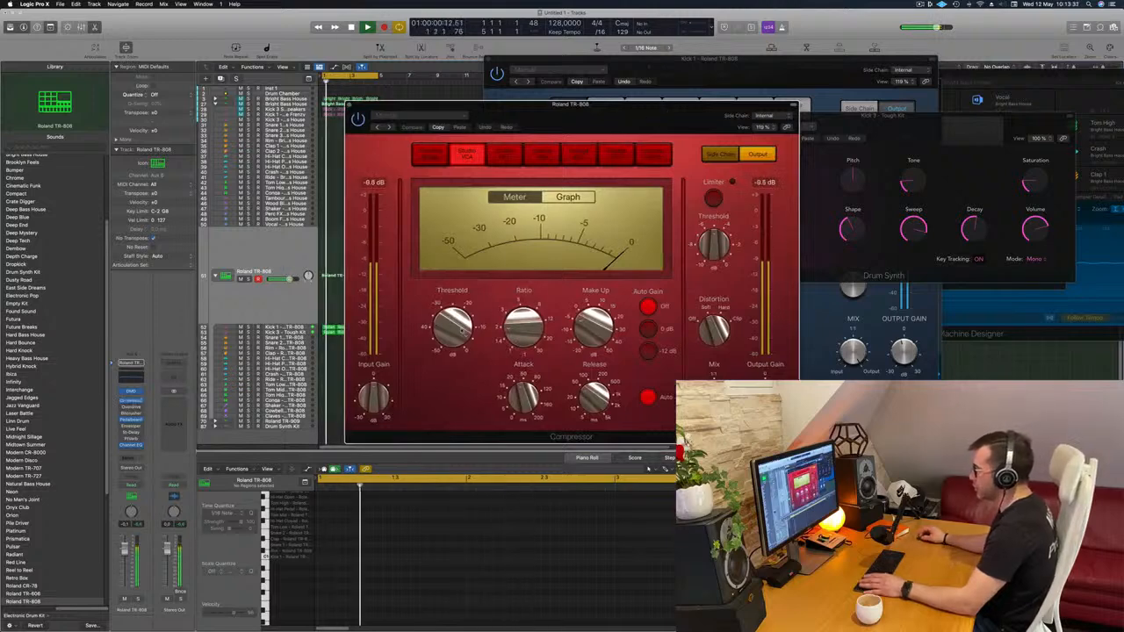
pyautogui.moveTo(452, 327); pyautogui.dragTo(460, 357)
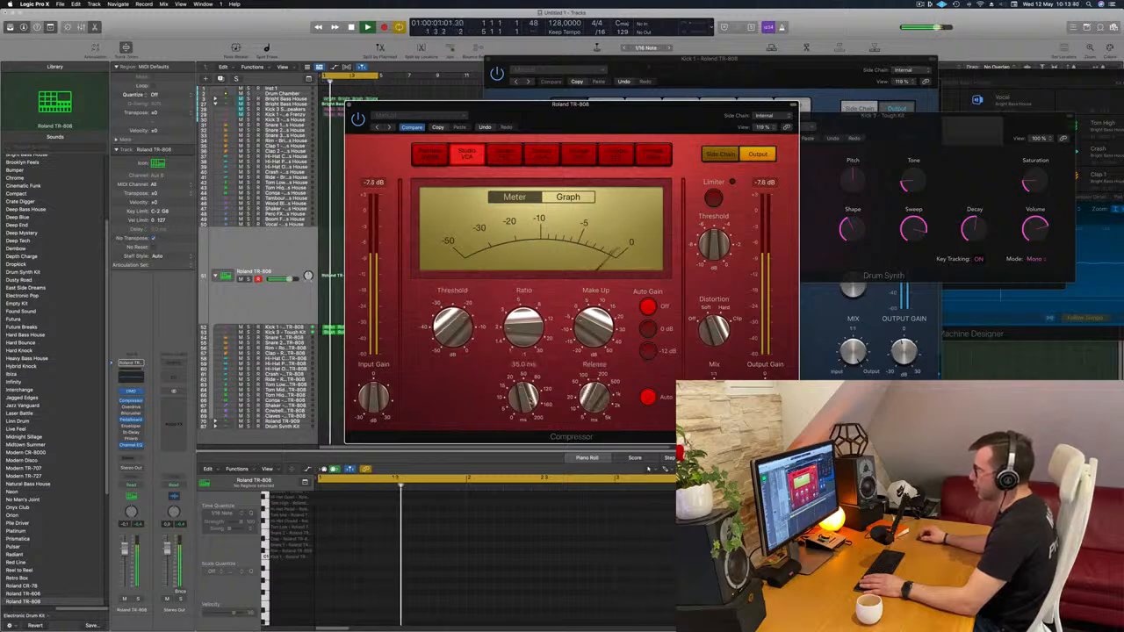
pyautogui.moveTo(523, 397); pyautogui.dragTo(522, 387)
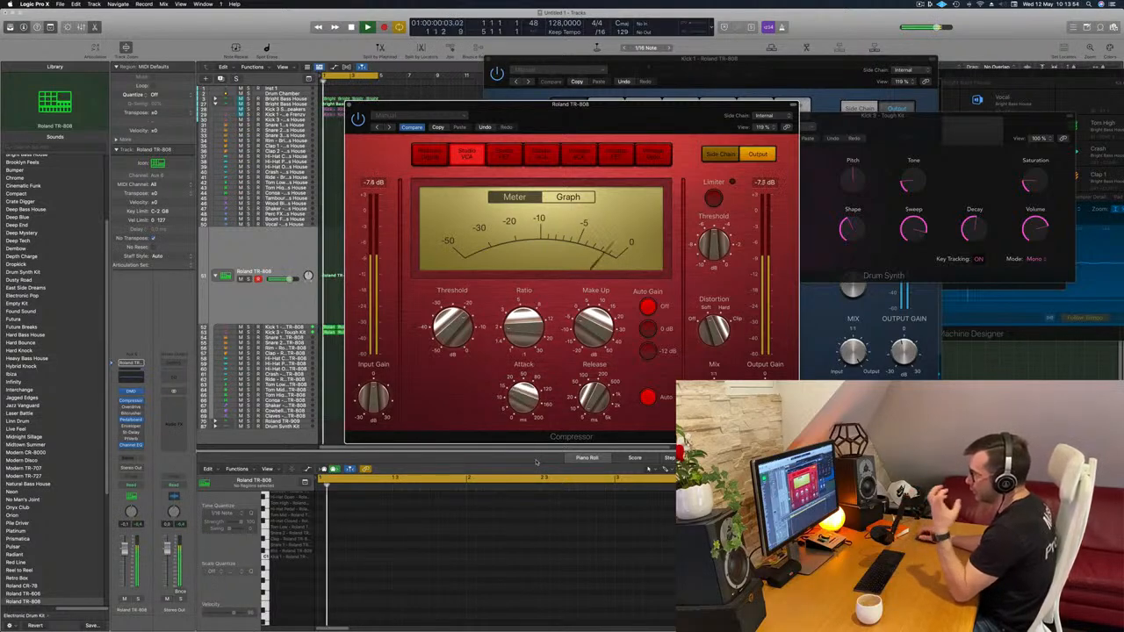
pyautogui.moveTo(570, 104); pyautogui.dragTo(717, 96)
pyautogui.click(431, 85)
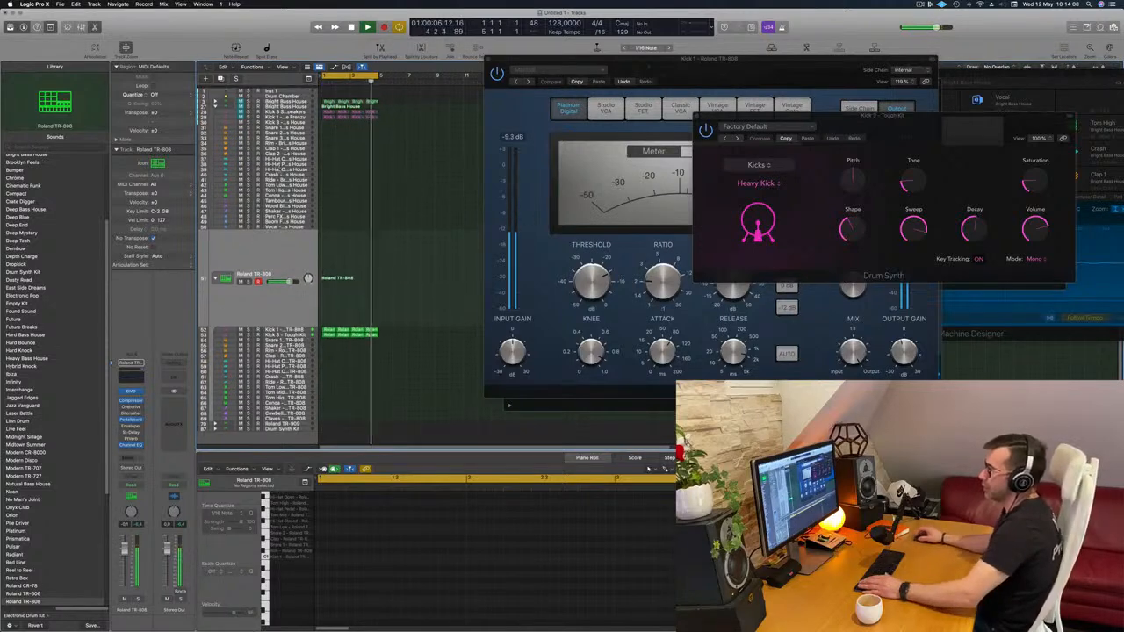
# Try to copy a Bright Bass House region onto the empty Inst 1 track
pyautogui.click(292, 90)
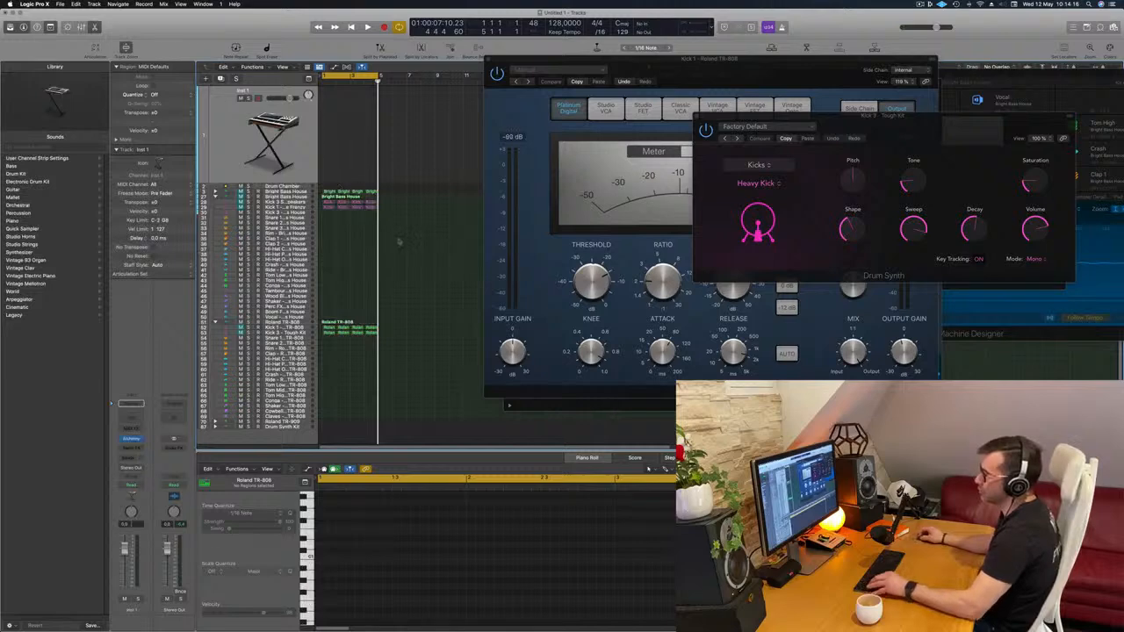
pyautogui.click(329, 191)
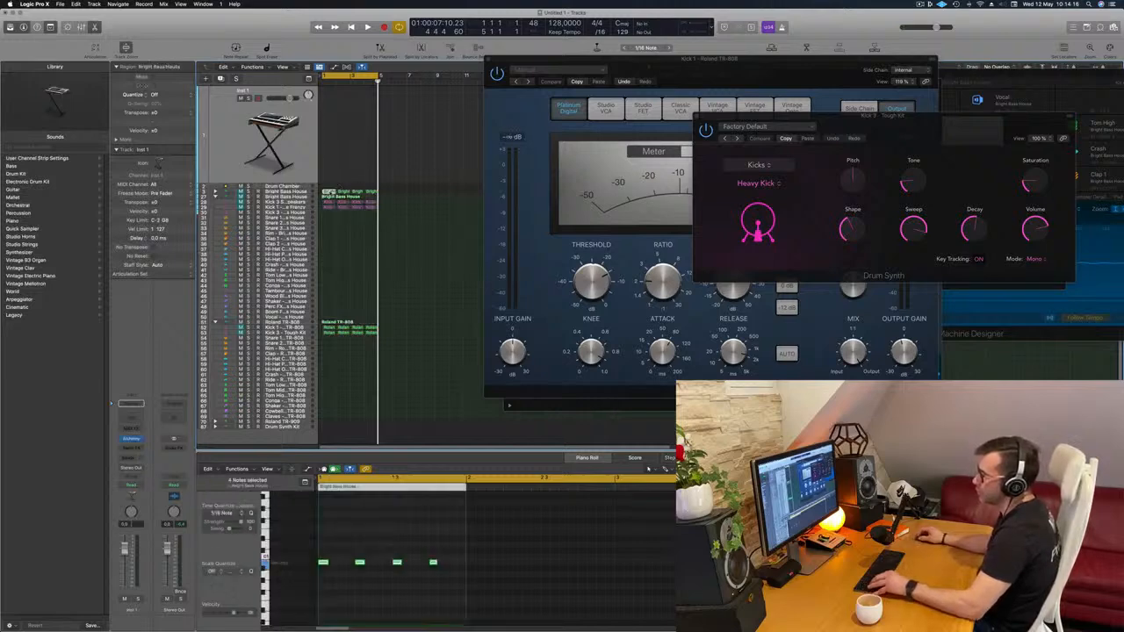
pyautogui.moveTo(330, 192); pyautogui.dragTo(332, 89)
pyautogui.click(428, 150)
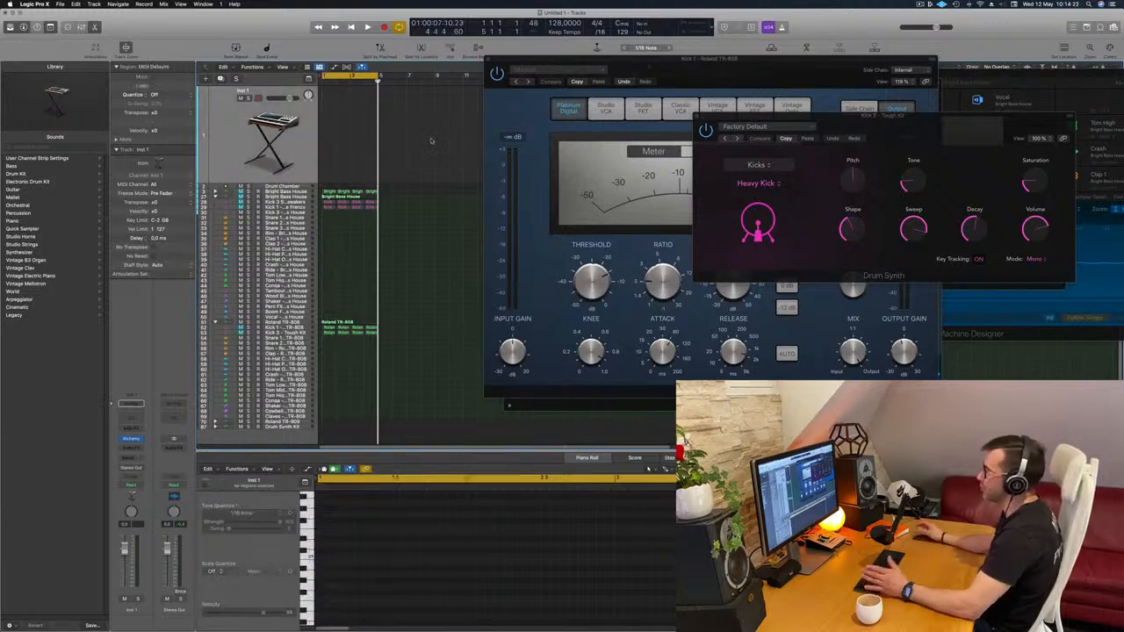
pyautogui.click(328, 207)
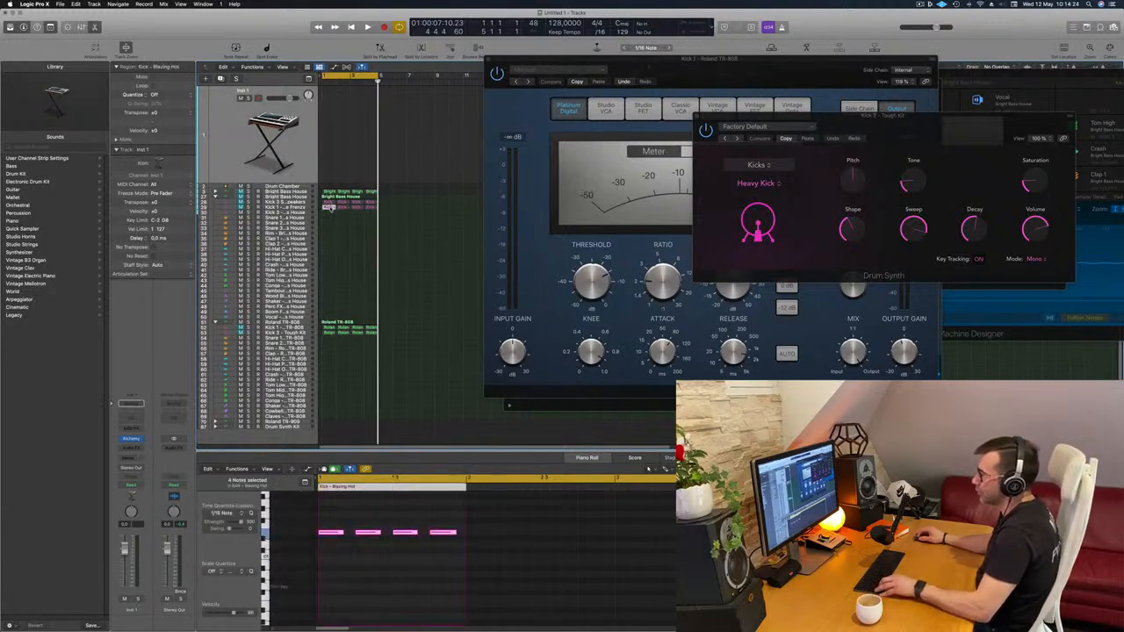
pyautogui.press('super+z')
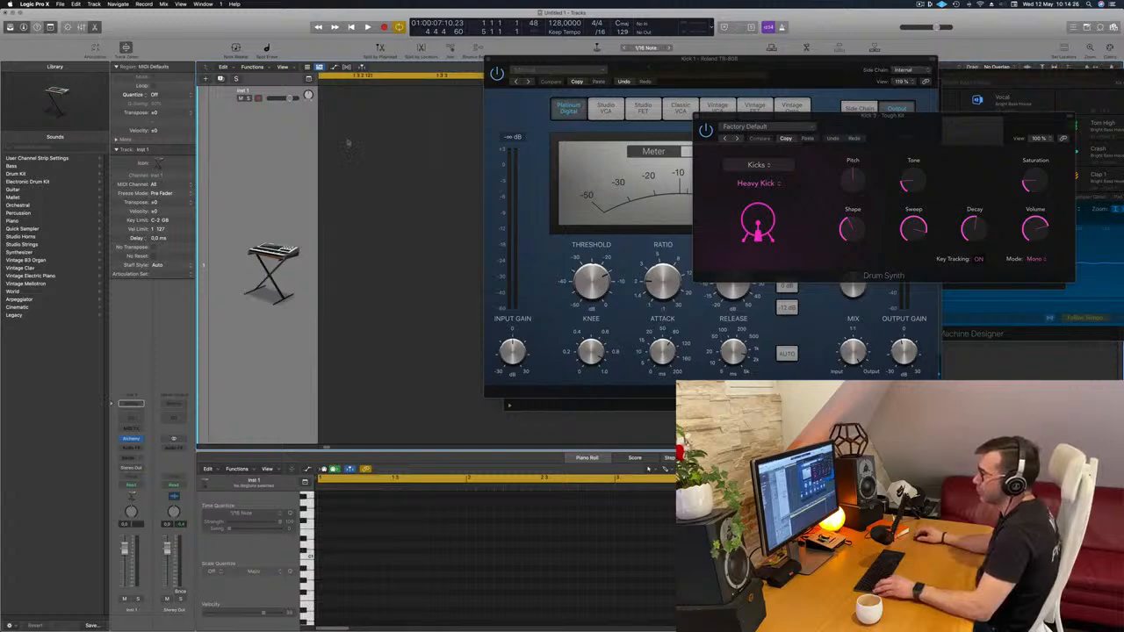
pyautogui.rightClick(354, 144)
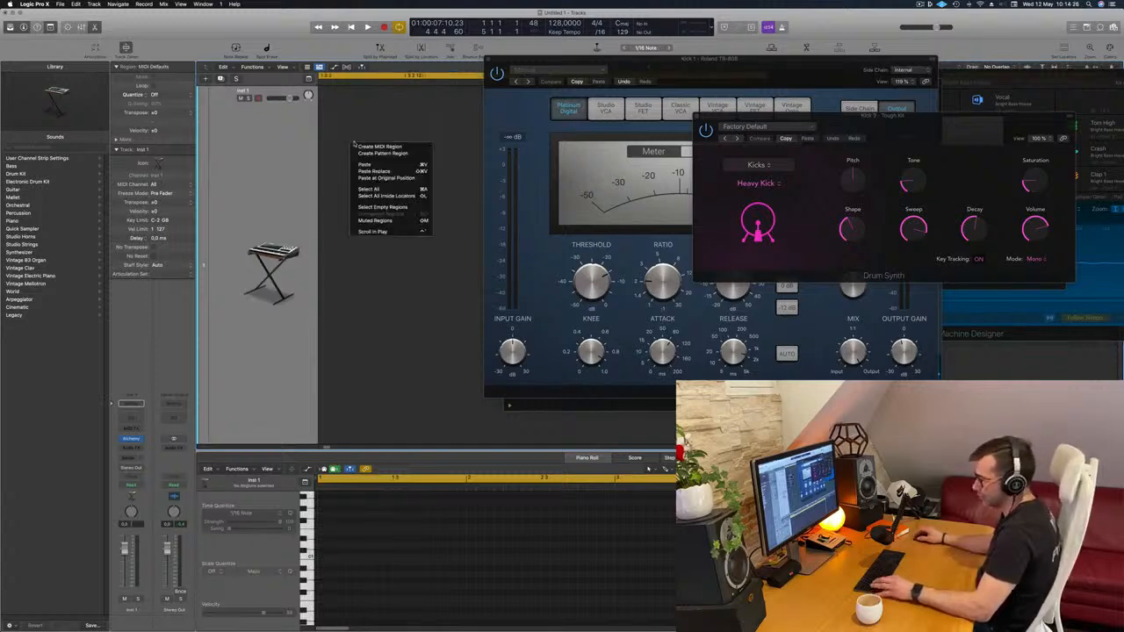
pyautogui.click(492, 260)
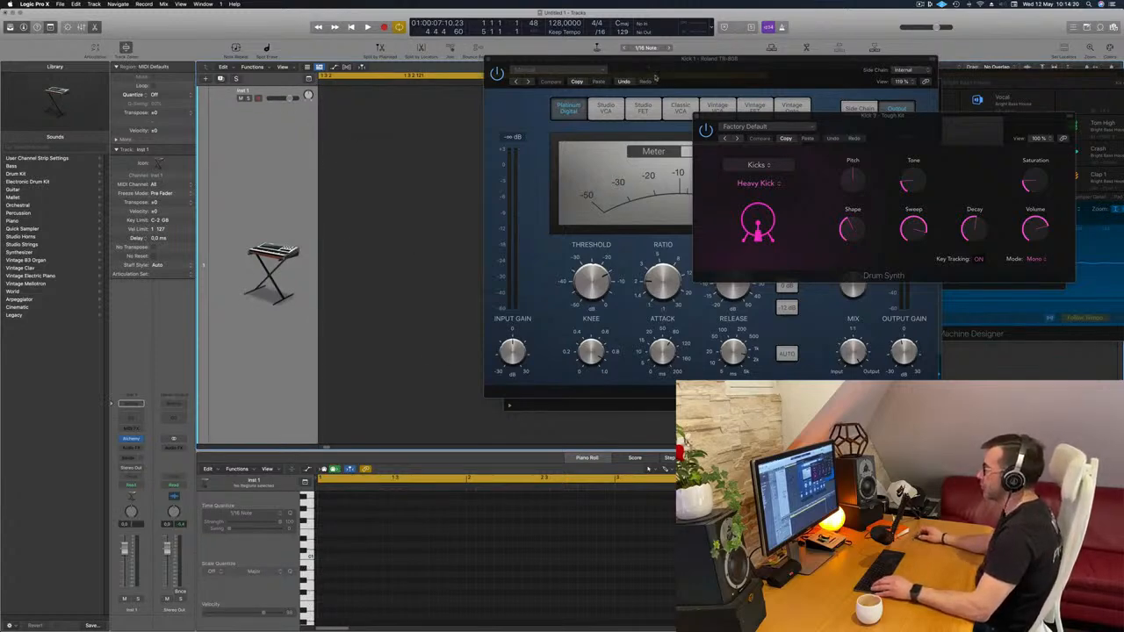
# Move the Kick 1 compressor window off the tracks and copy the first Kick - Blazing Hot region to bar 1 of Inst 1
pyautogui.moveTo(664, 61); pyautogui.dragTo(897, 79)
pyautogui.press('super+shift+z')
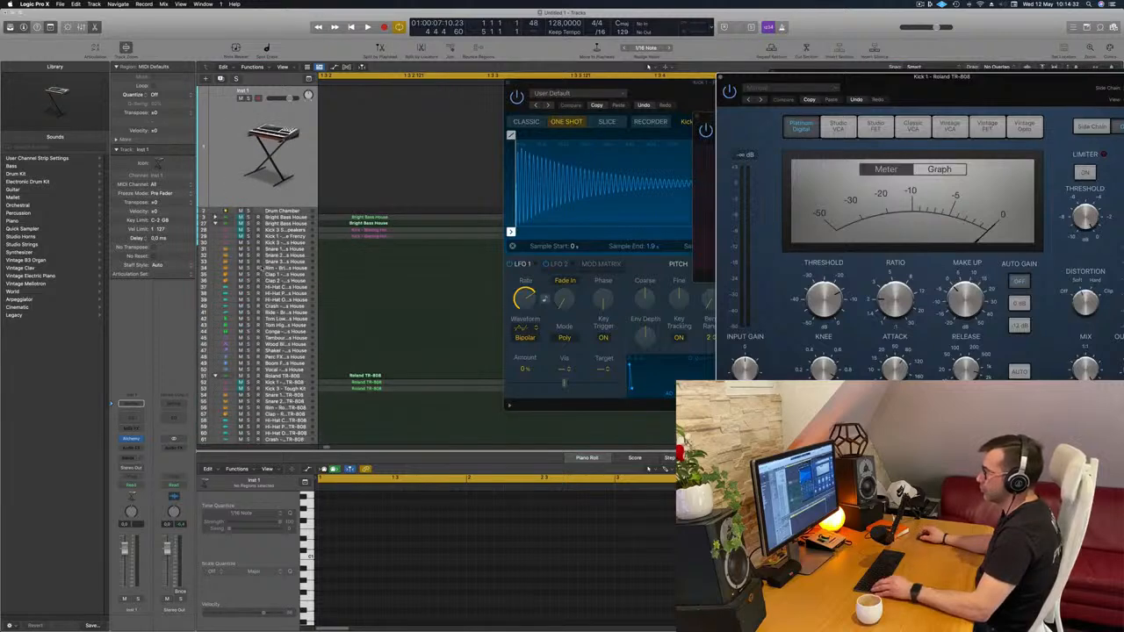
pyautogui.scroll(6, 358, 172)
pyautogui.click(346, 208)
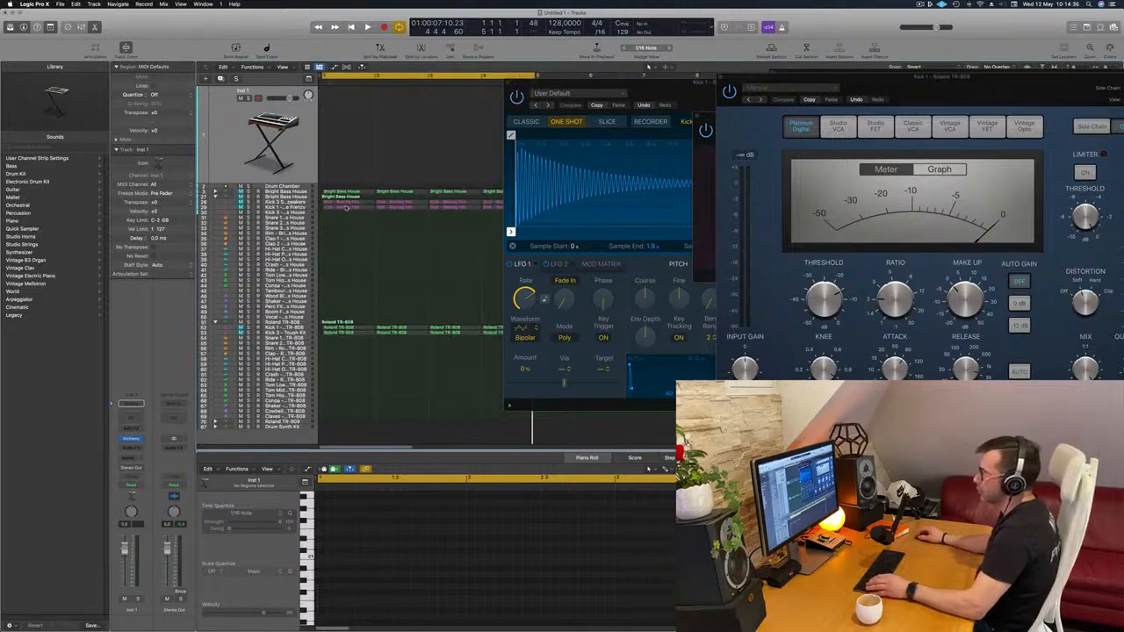
pyautogui.click(346, 208)
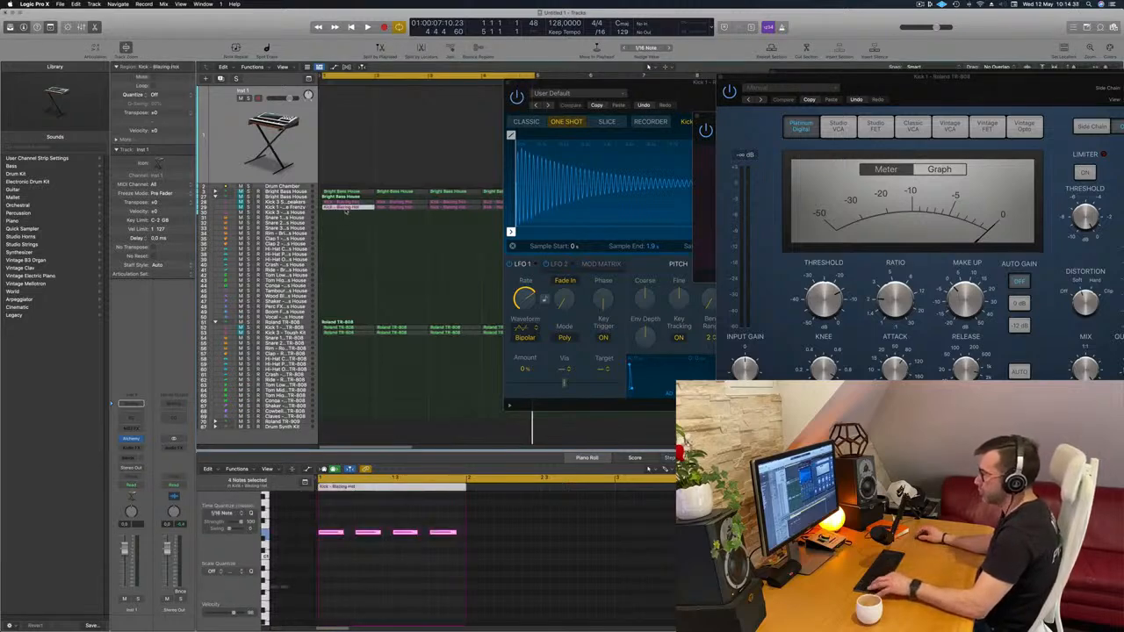
pyautogui.moveTo(347, 211); pyautogui.dragTo(338, 98)
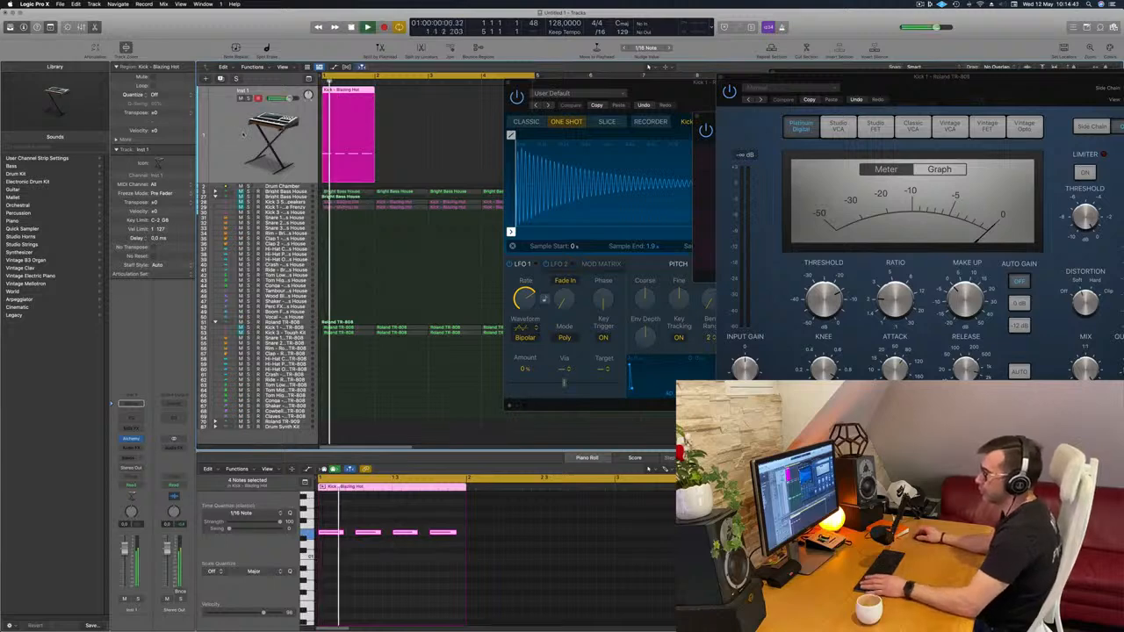
# Move the Kick 1 sampler window aside and open the Alchemy synth on the Inst 1 track
pyautogui.scroll(-4, 439, 113)
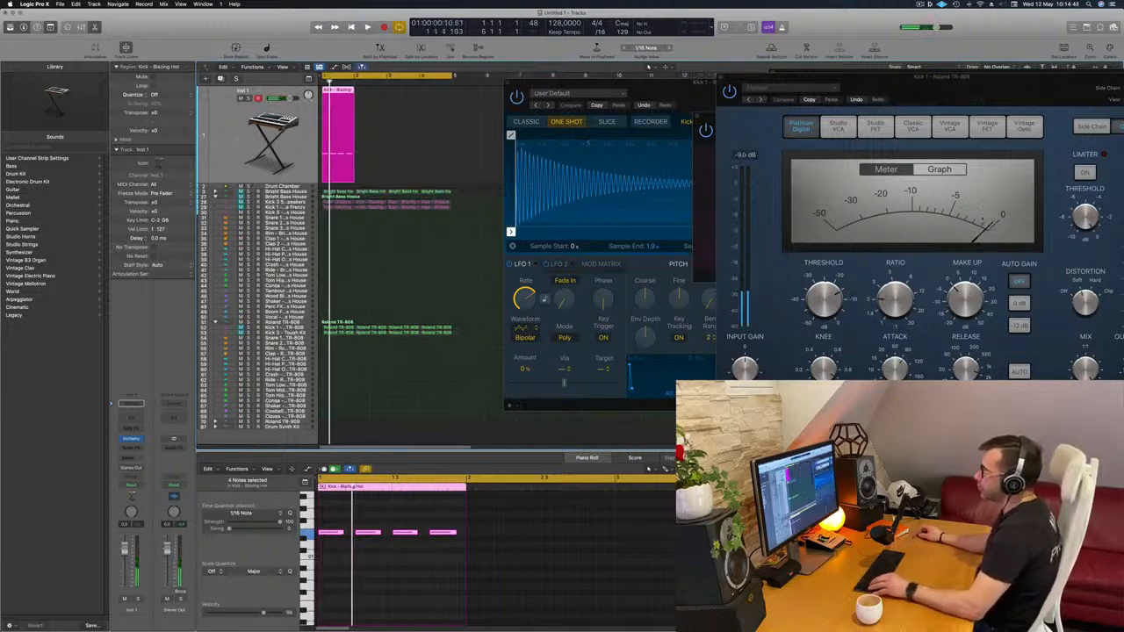
pyautogui.moveTo(606, 83); pyautogui.dragTo(919, 210)
pyautogui.click(219, 151)
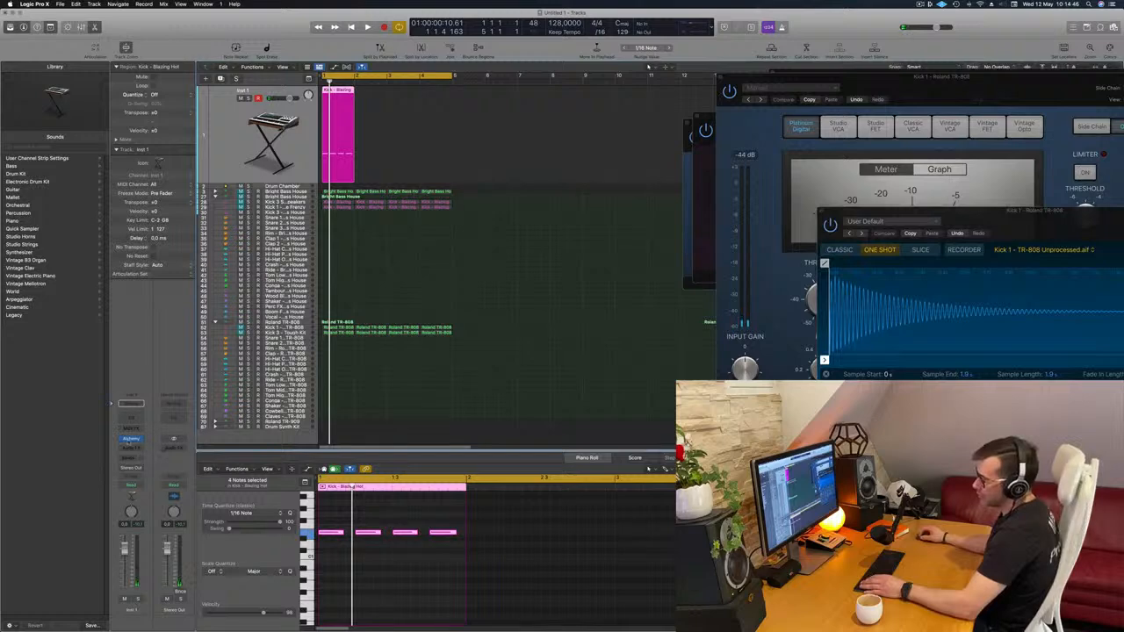
pyautogui.click(128, 439)
pyautogui.moveTo(610, 107); pyautogui.dragTo(640, 110)
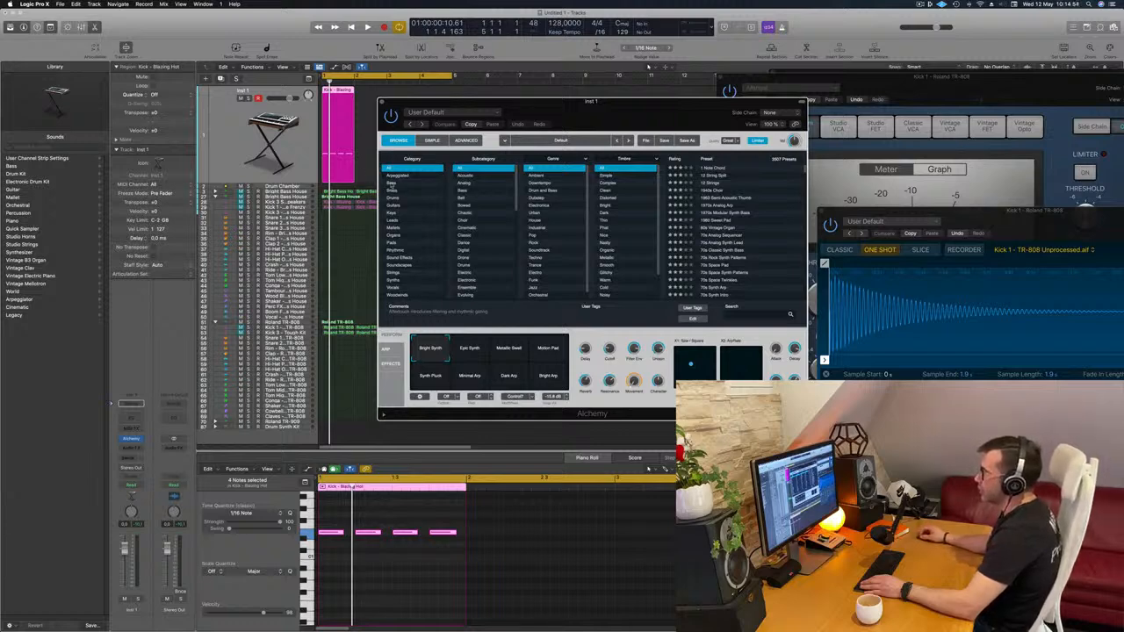
# Filter Alchemy's presets to the Bass category, search for 808 and load 808 Mutation Bass
pyautogui.click(395, 183)
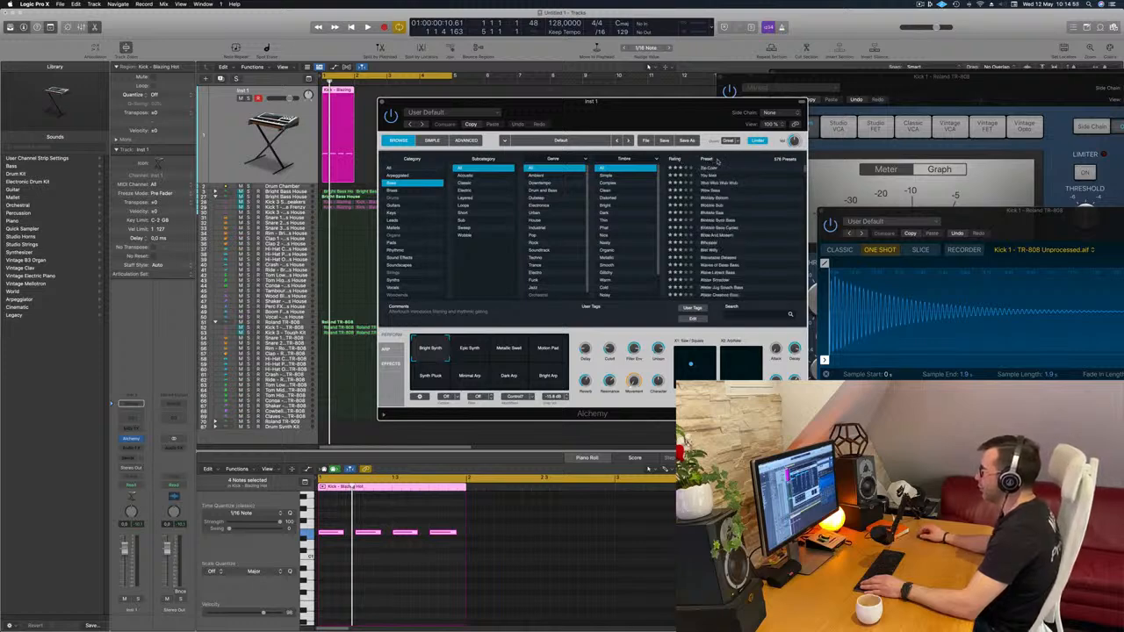
pyautogui.write('808')
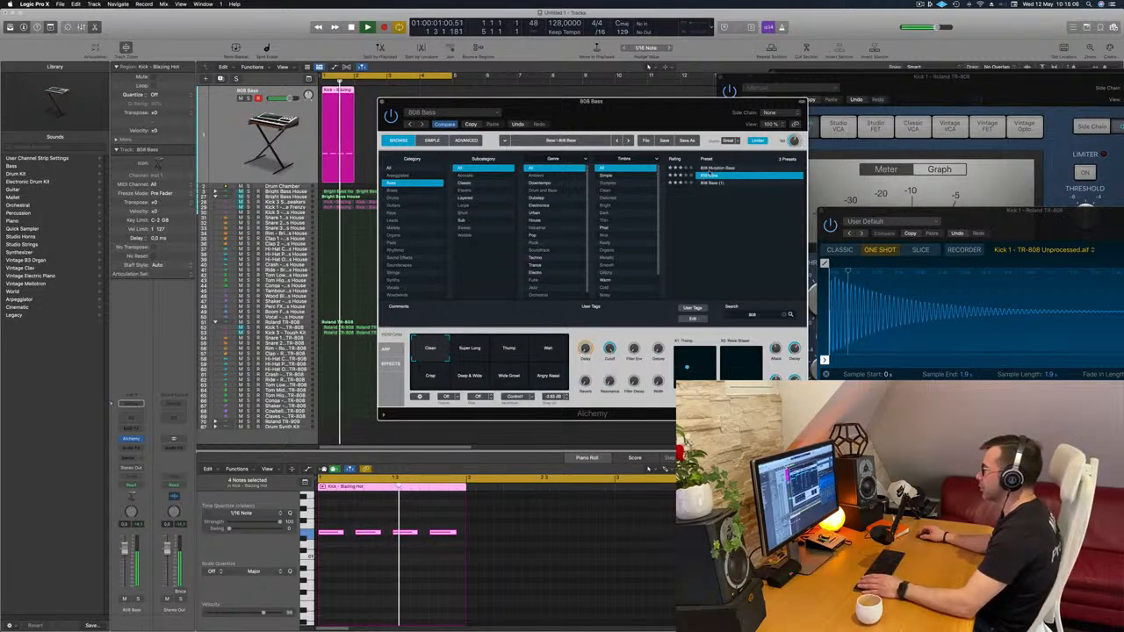
pyautogui.click(714, 168)
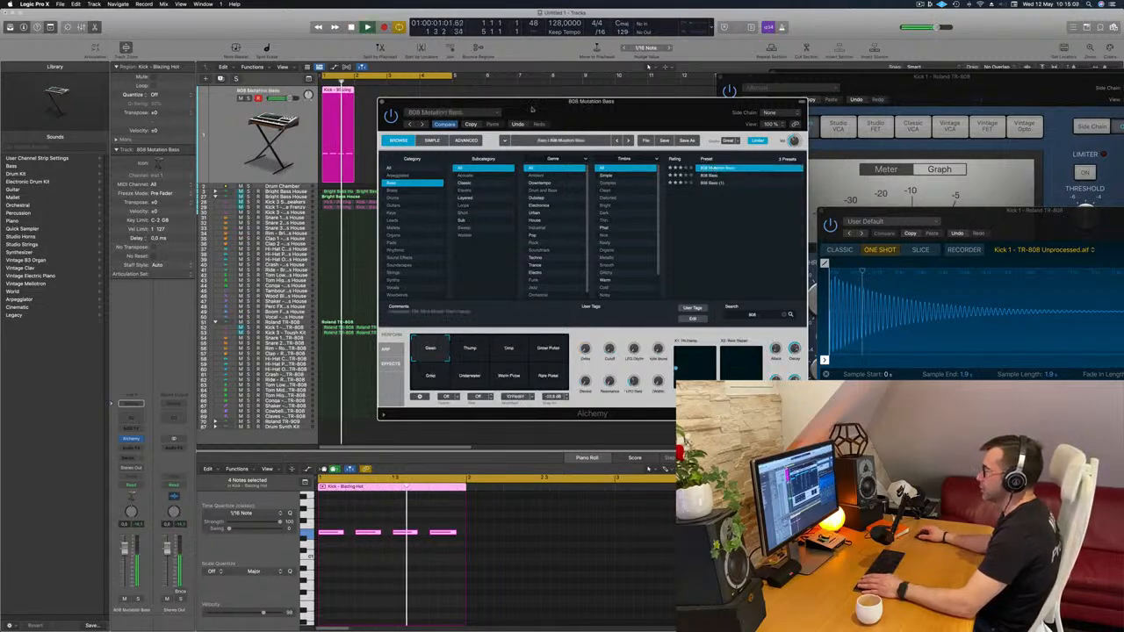
# Move the Alchemy window off the tracks and transpose the four Kick - Blazing Hot notes by octaves during playback
pyautogui.click(382, 566)
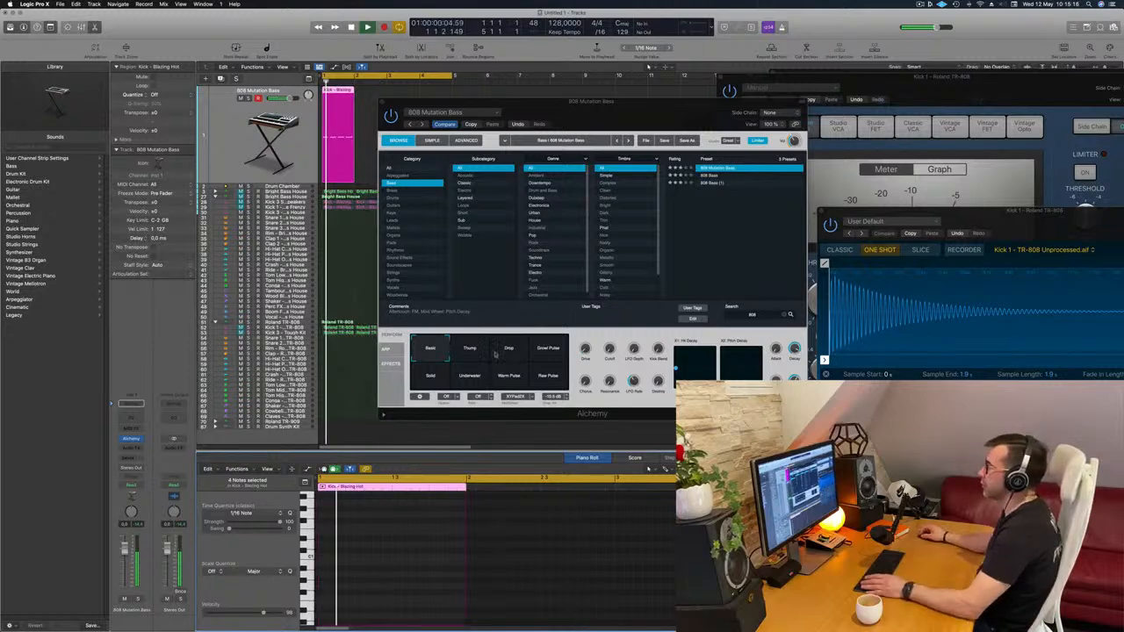
pyautogui.moveTo(505, 101); pyautogui.dragTo(877, 118)
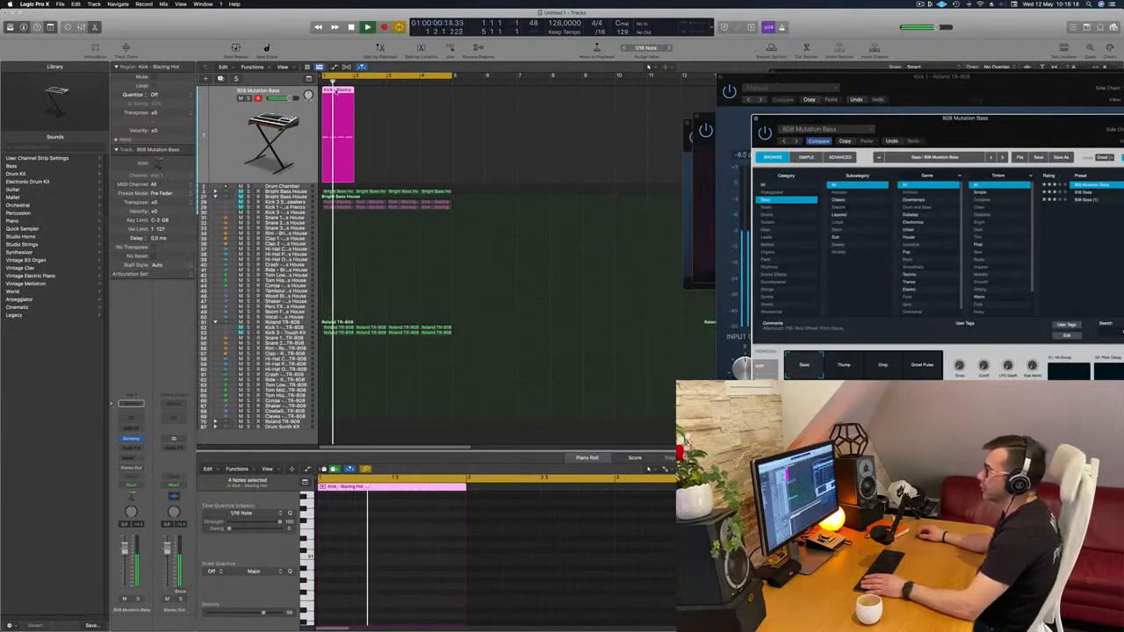
pyautogui.click(335, 91)
pyautogui.press('p')
pyautogui.press('p')
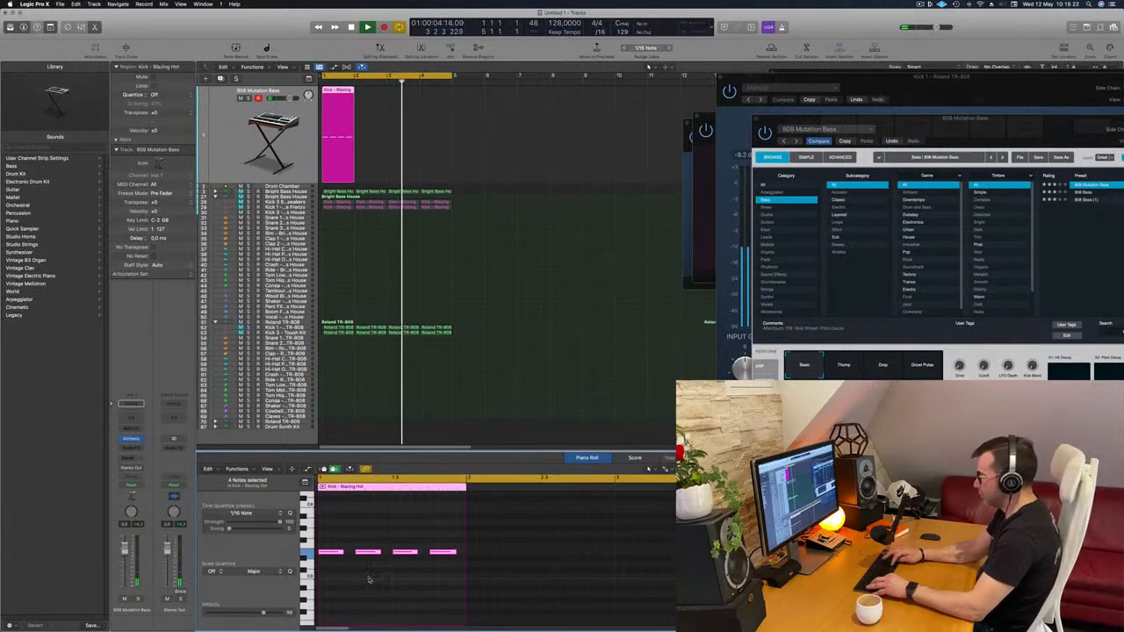
pyautogui.scroll(4, 369, 580)
pyautogui.press('space')
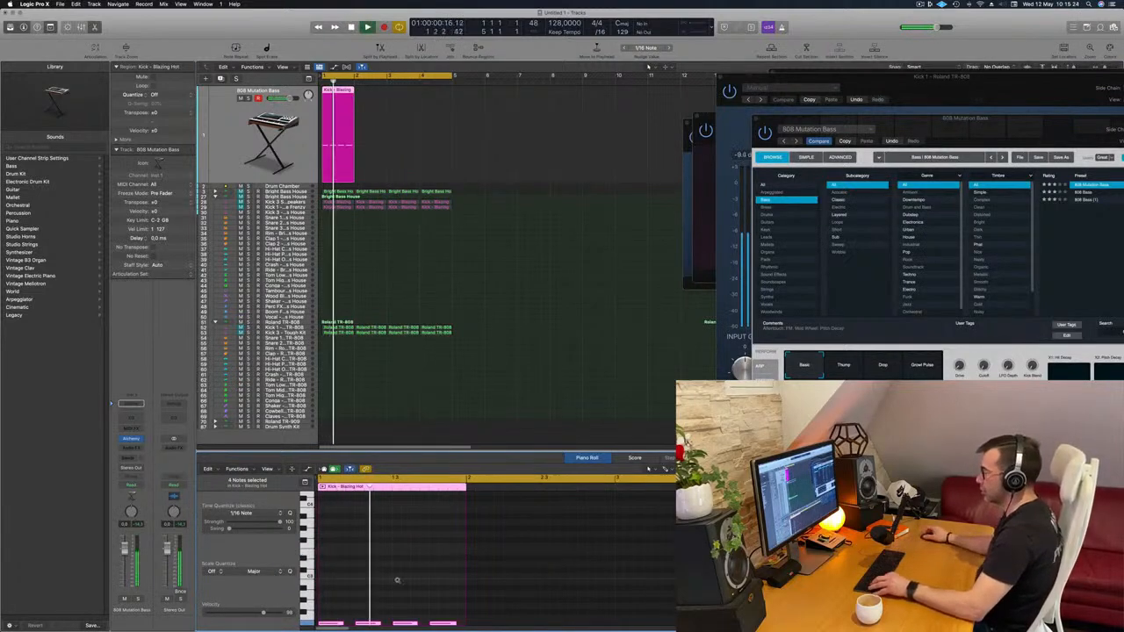
pyautogui.press('Return')
pyautogui.scroll(-5, 337, 527)
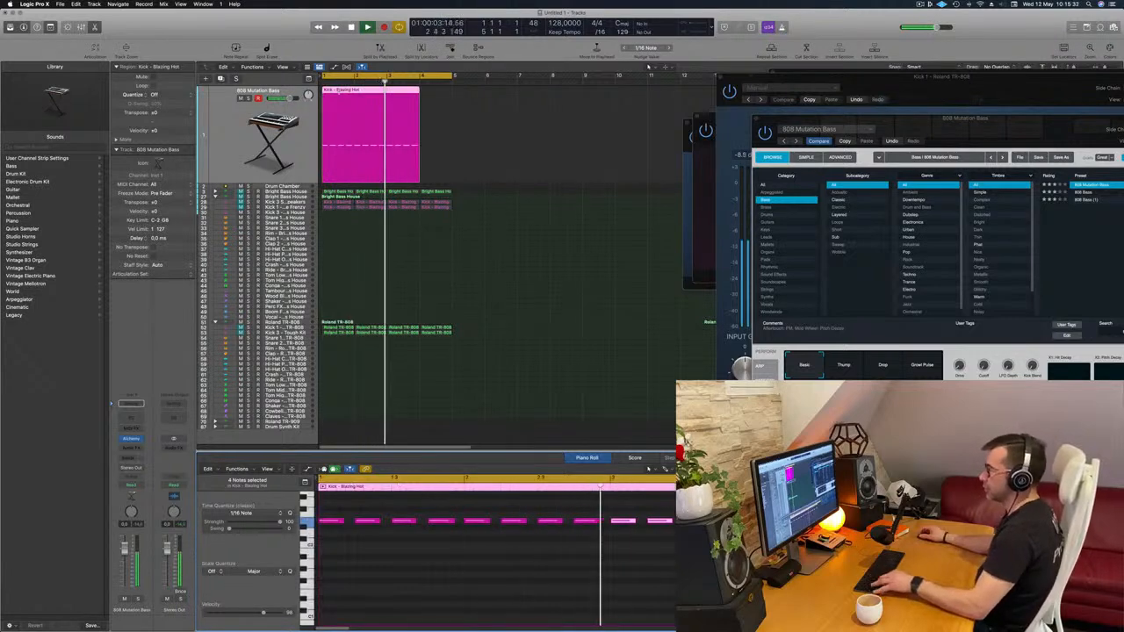
# Undo the region's extension and repeat the one-bar Kick - Blazing Hot region three times to fill four bars
pyautogui.press('super+z')
pyautogui.press('space')
pyautogui.moveTo(400, 121); pyautogui.dragTo(331, 138)
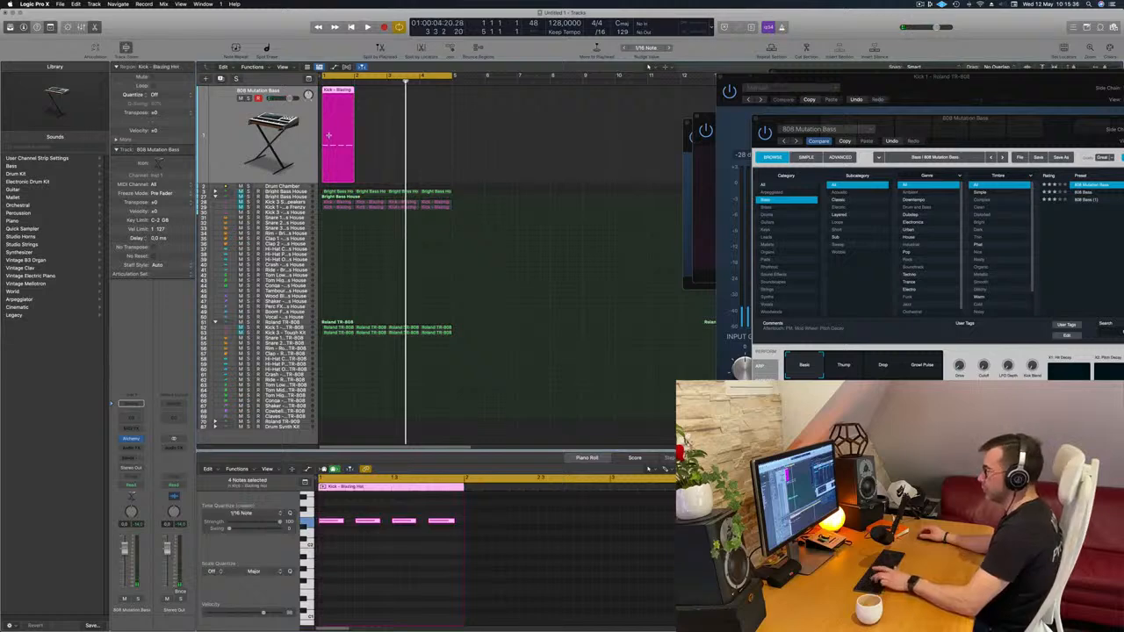
pyautogui.press('super+r')
pyautogui.press('super+r')
pyautogui.press('super+r')
# Audition Alchemy's Thump, Growl Pulse, Solid, Underwater, Warm Pulse and Raw Pulse snapshots during playback, and return to Basic
pyautogui.moveTo(957, 115); pyautogui.dragTo(705, 83)
pyautogui.press('space')
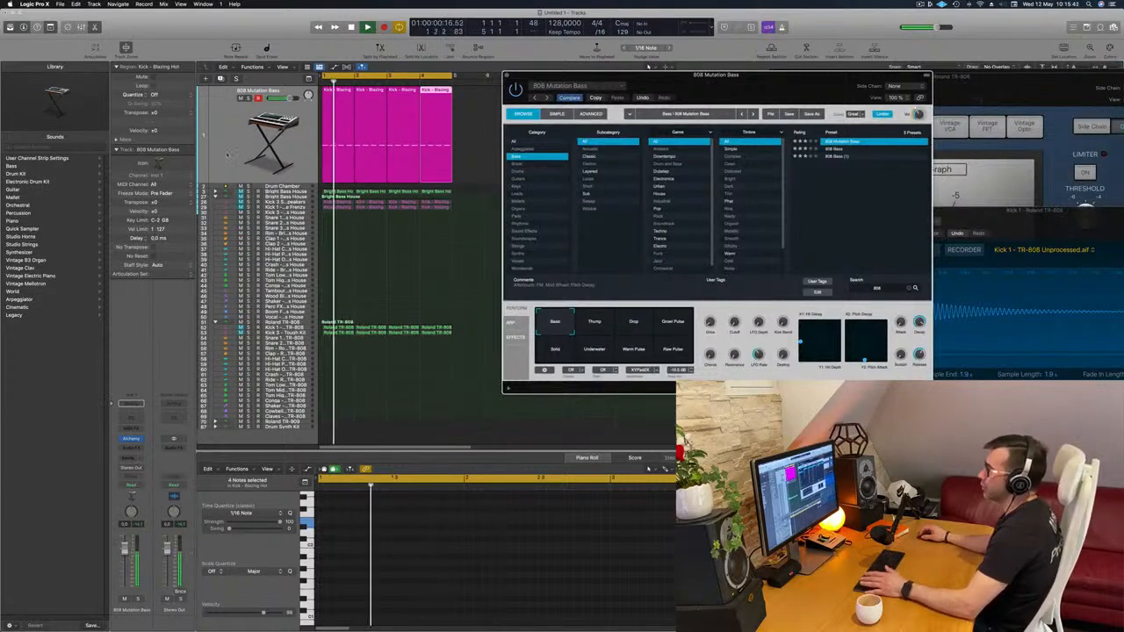
pyautogui.click(247, 148)
pyautogui.click(594, 322)
pyautogui.click(680, 323)
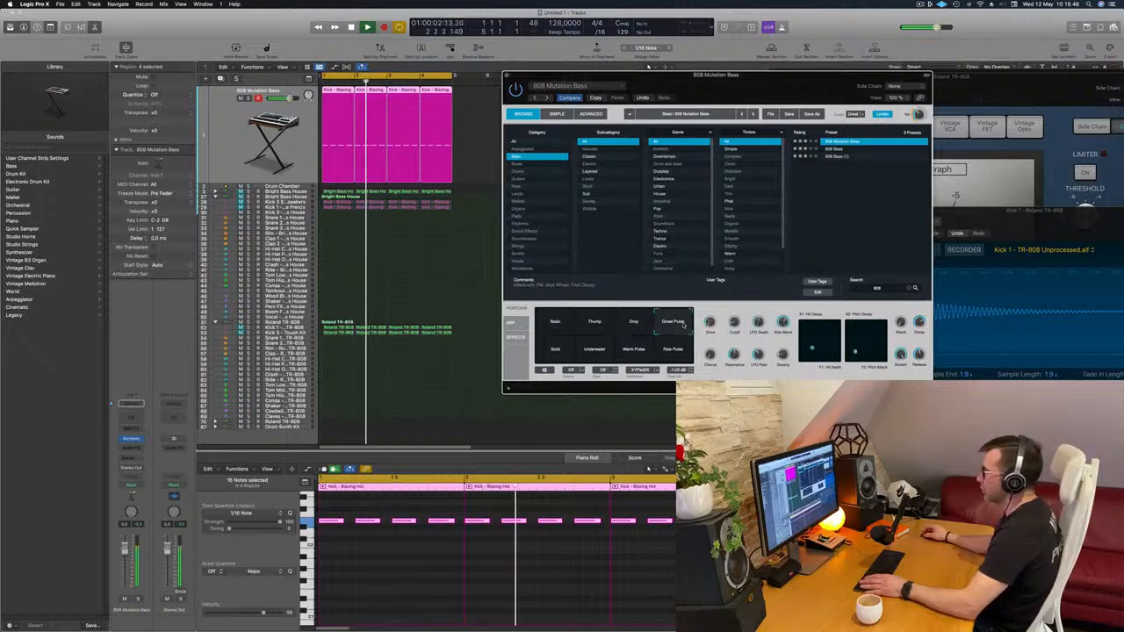
pyautogui.click(555, 349)
pyautogui.click(597, 355)
pyautogui.click(634, 352)
pyautogui.click(670, 351)
pyautogui.click(562, 325)
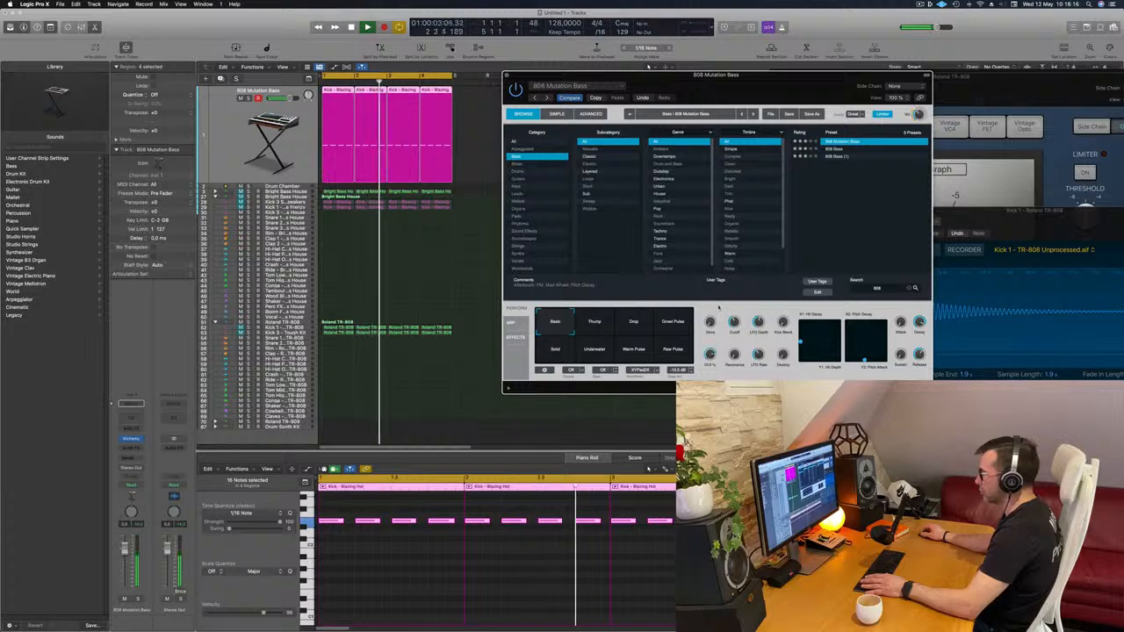
pyautogui.press('space')
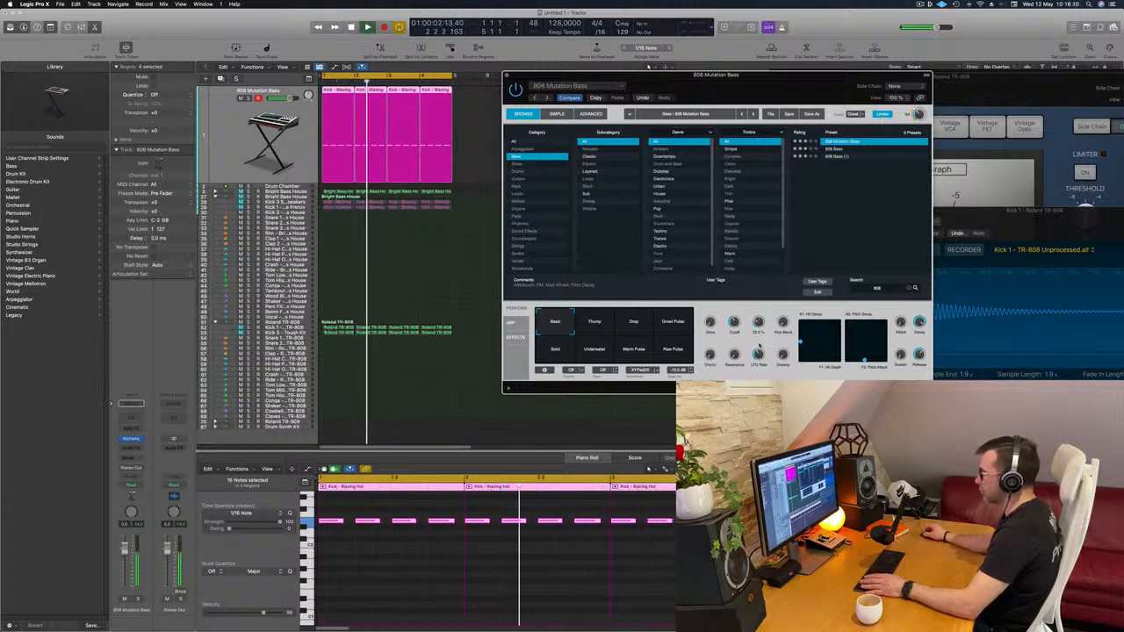
pyautogui.press('Return')
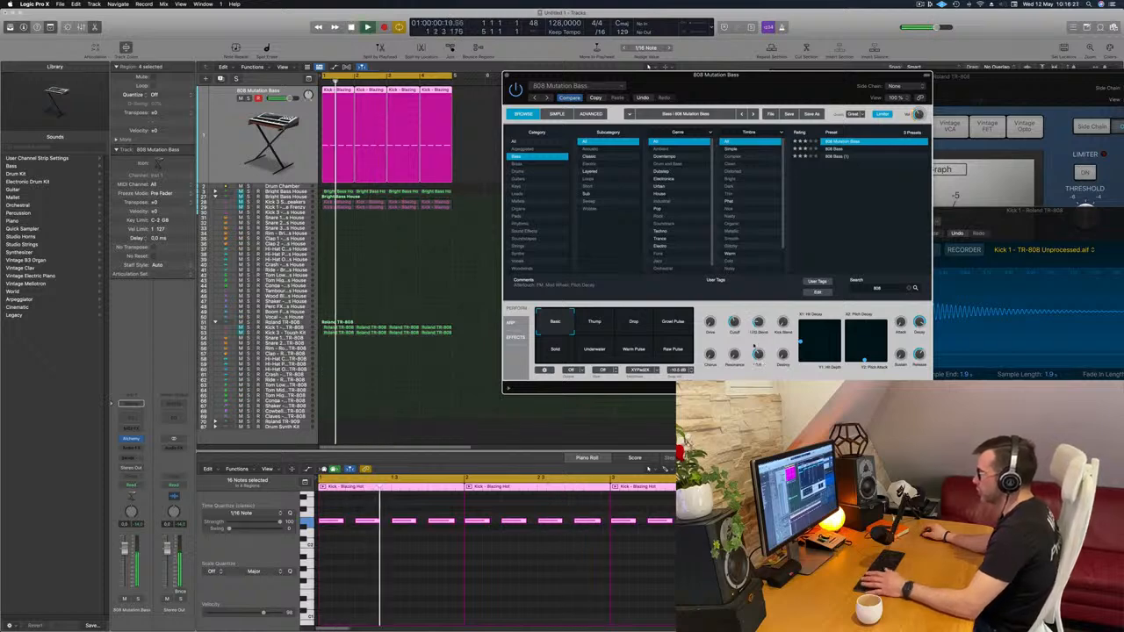
# Move the Alchemy window off the tracks and place the Roland TR-909 stack directly below the 808 Mutation Bass track
pyautogui.press('space')
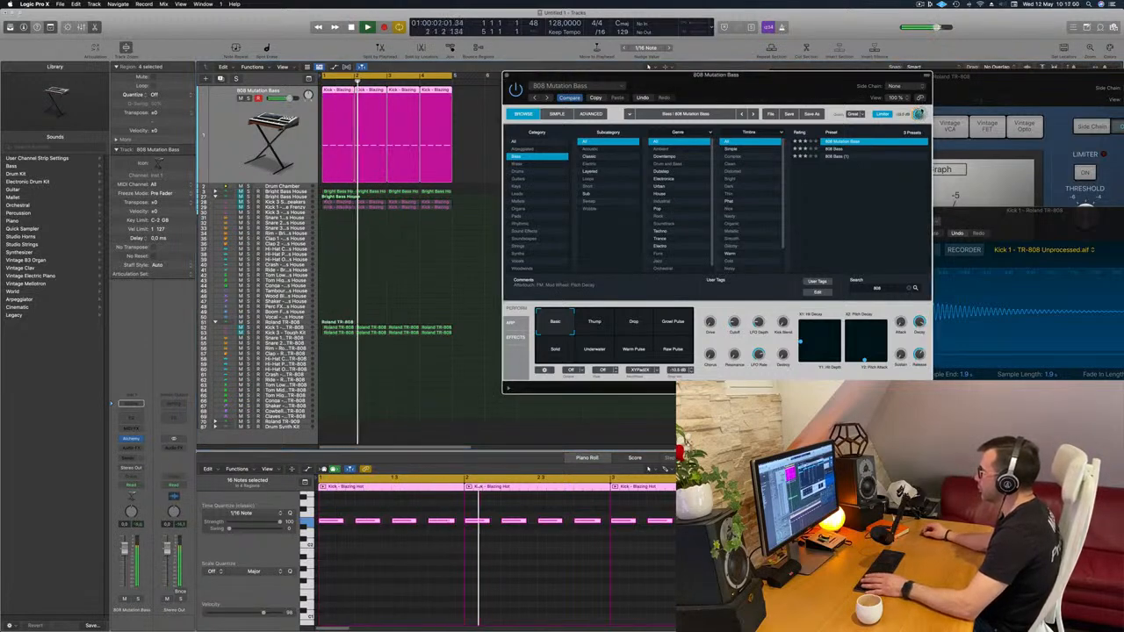
pyautogui.moveTo(772, 79); pyautogui.dragTo(985, 85)
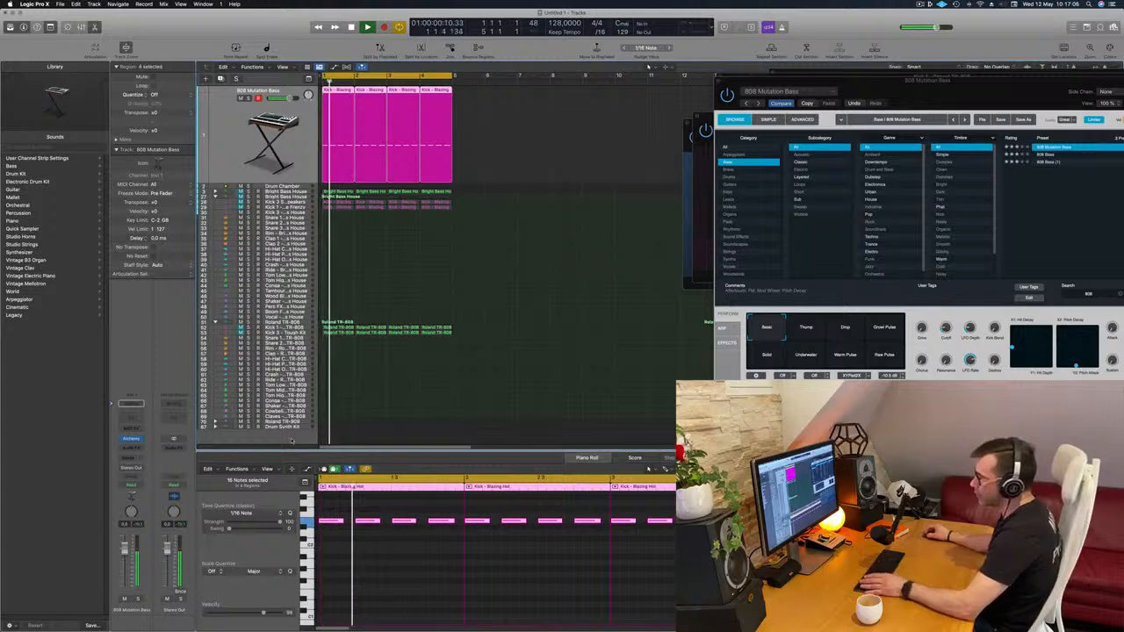
pyautogui.click(286, 412)
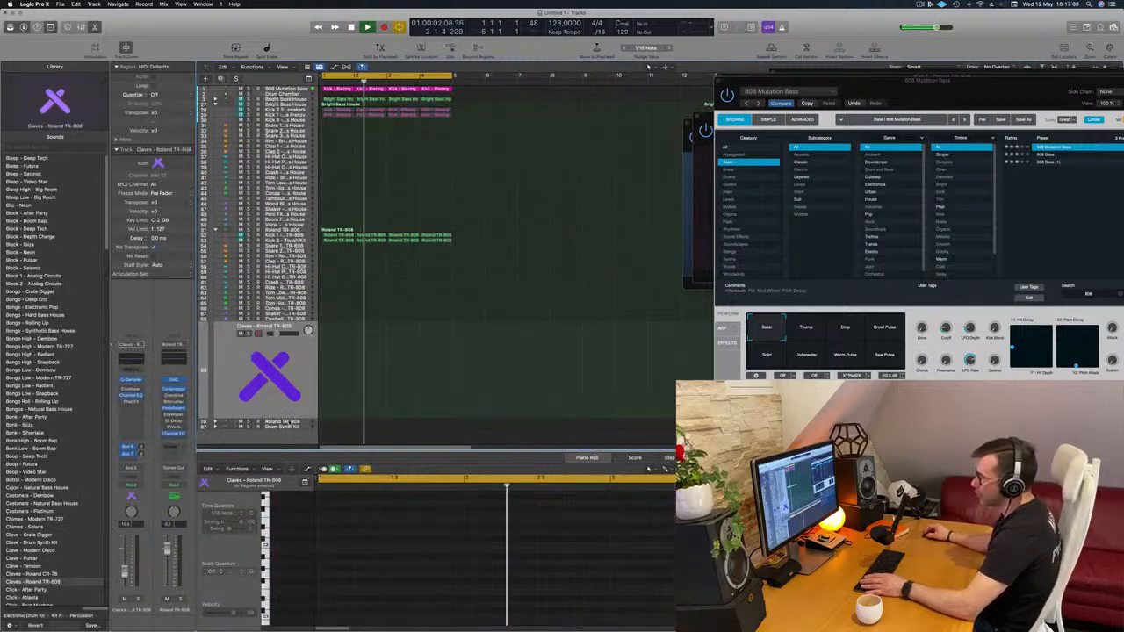
pyautogui.moveTo(286, 409); pyautogui.dragTo(333, 119)
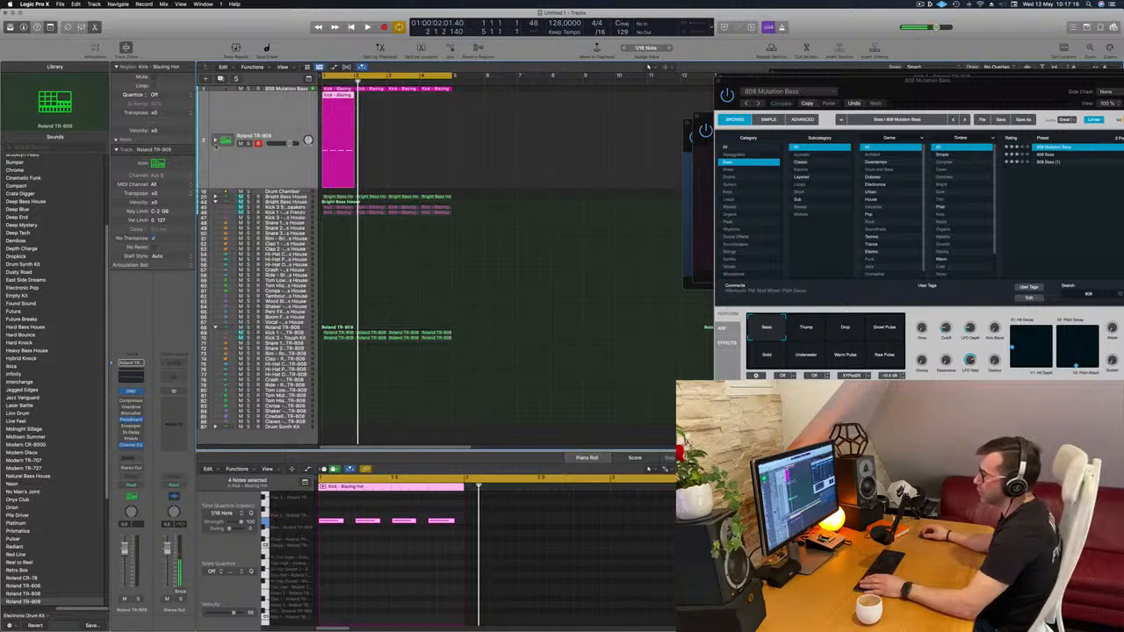
# Expand the Roland TR-909 stack and move its one-bar Kick - Blazing Hot region onto the Kick 1 - Roland TR-909 track
pyautogui.scroll(5, 403, 124)
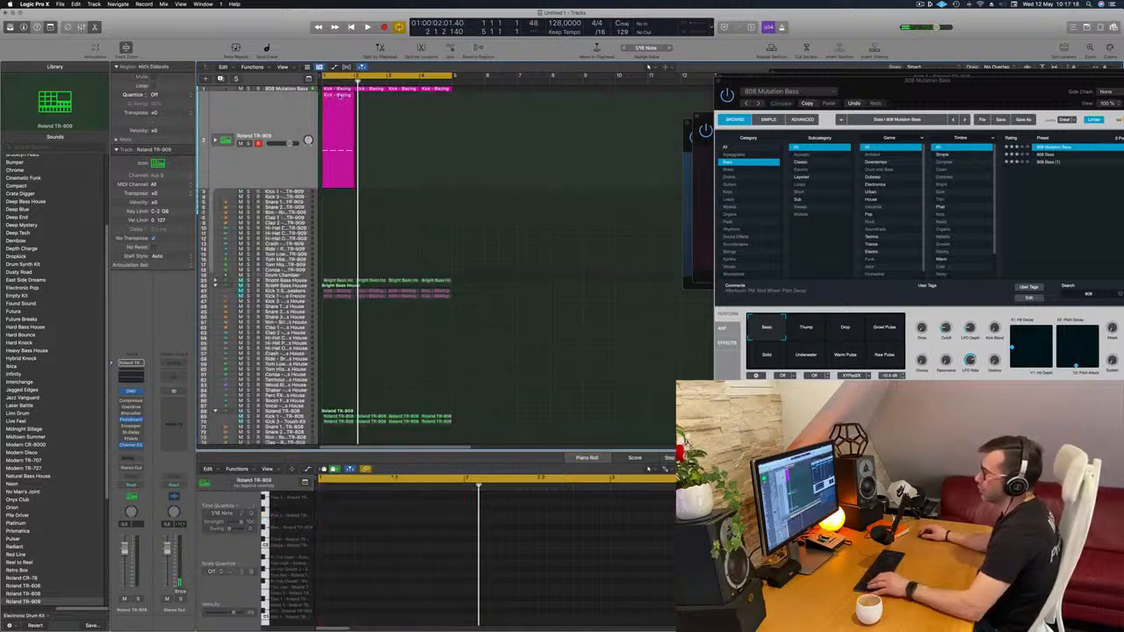
pyautogui.moveTo(338, 132); pyautogui.dragTo(336, 194)
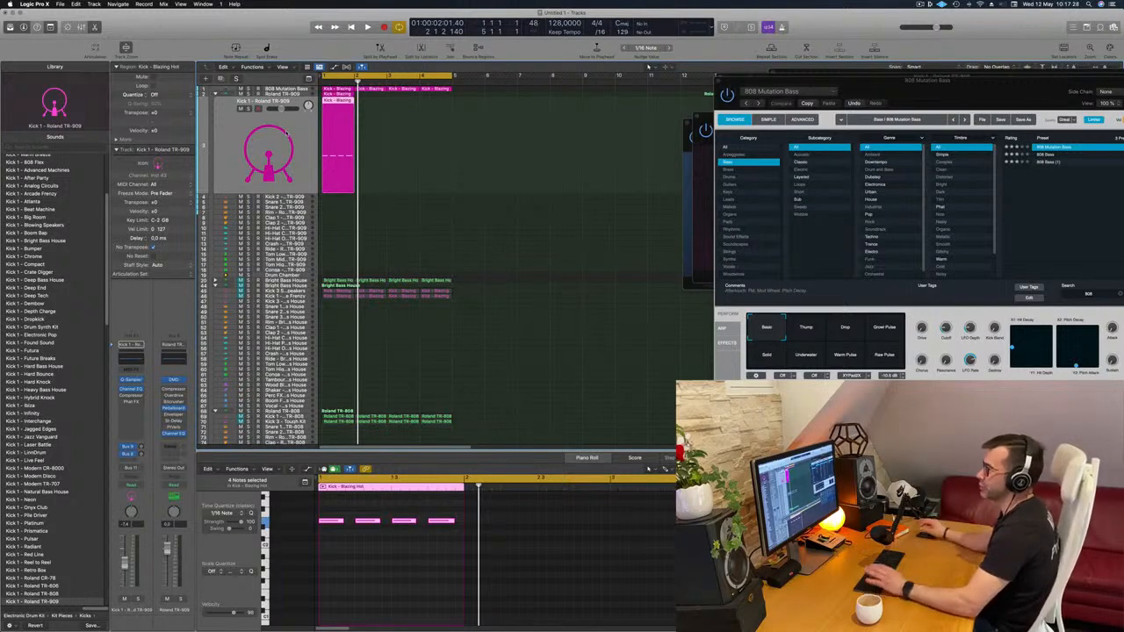
pyautogui.hscroll(-1, 285, 132)
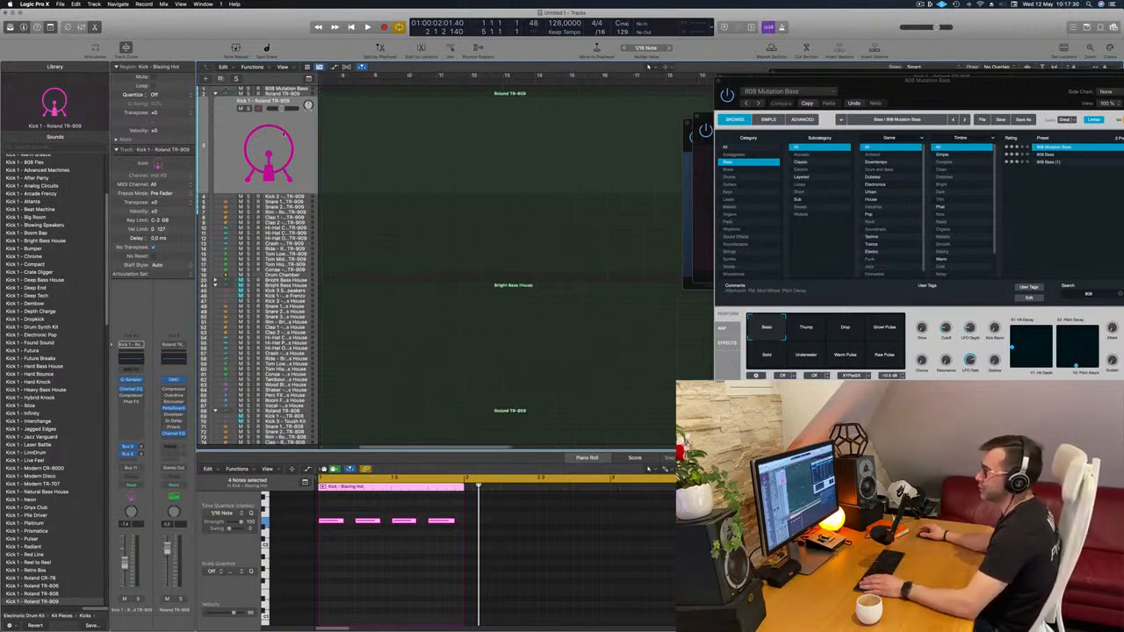
pyautogui.hscroll(1, 284, 134)
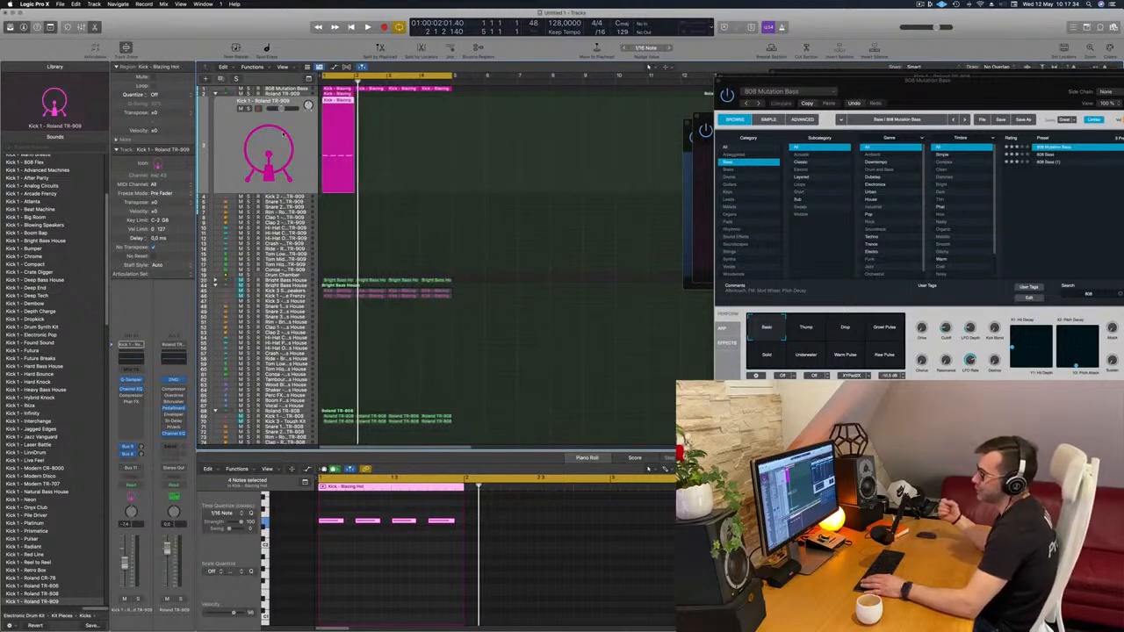
# Play the Kick 1 - Roland TR-909 region and transpose its four notes down
pyautogui.press('space')
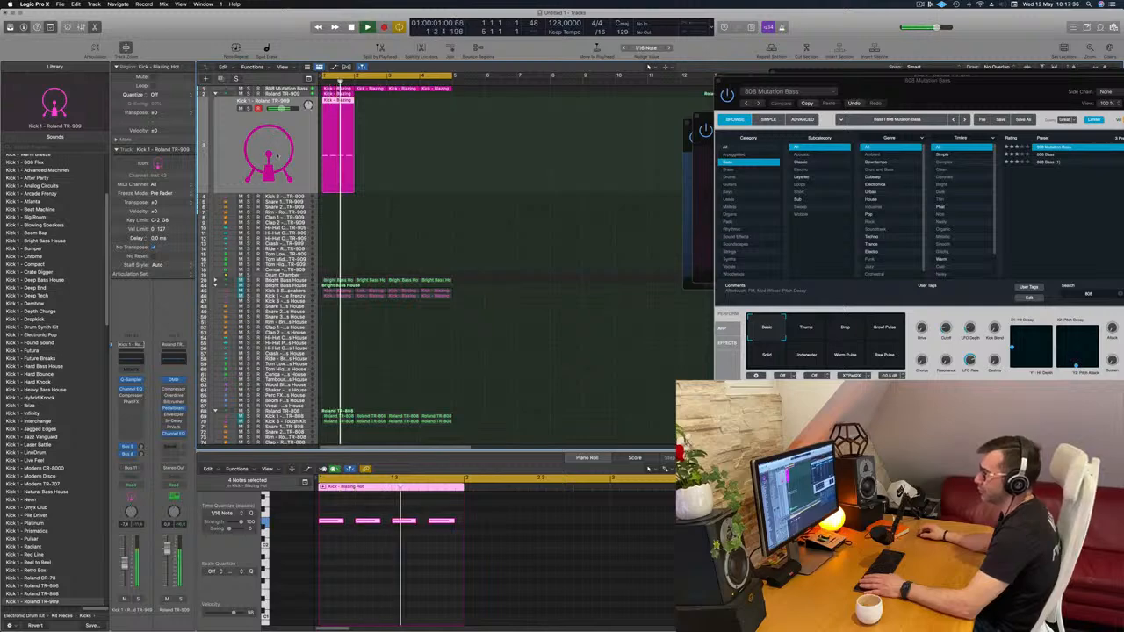
pyautogui.scroll(2, 366, 583)
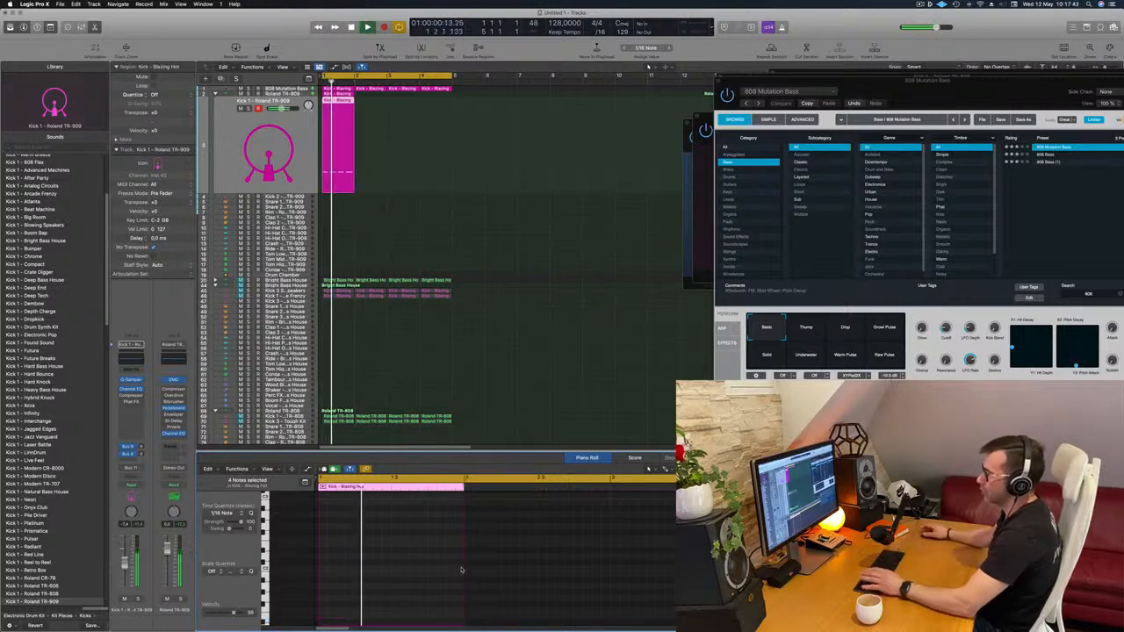
pyautogui.press('space')
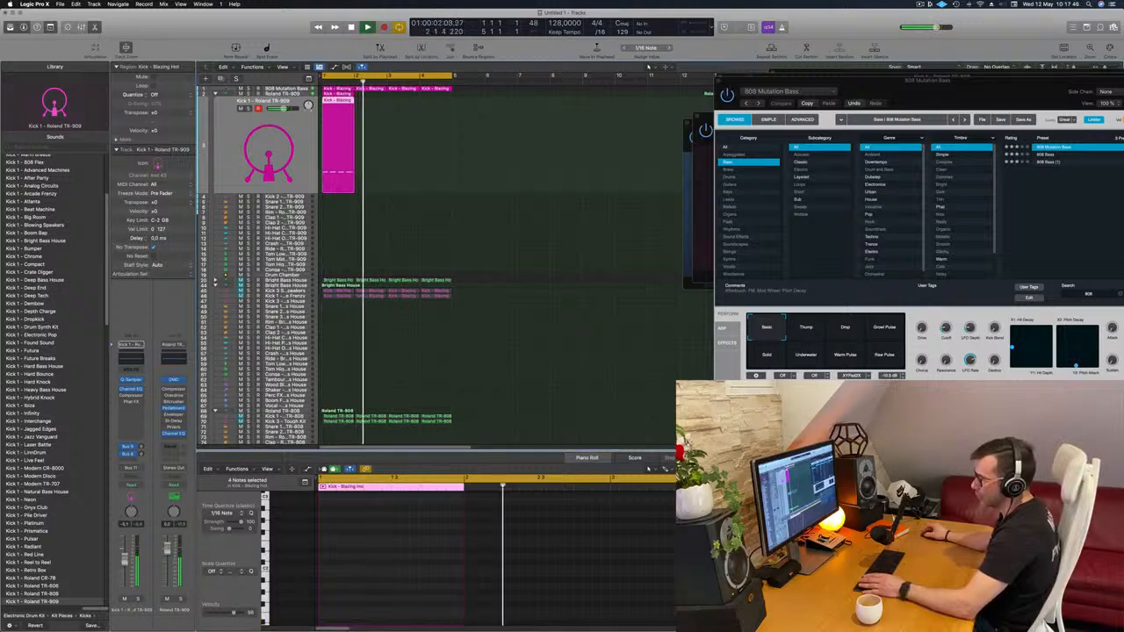
pyautogui.click(386, 179)
pyautogui.click(346, 165)
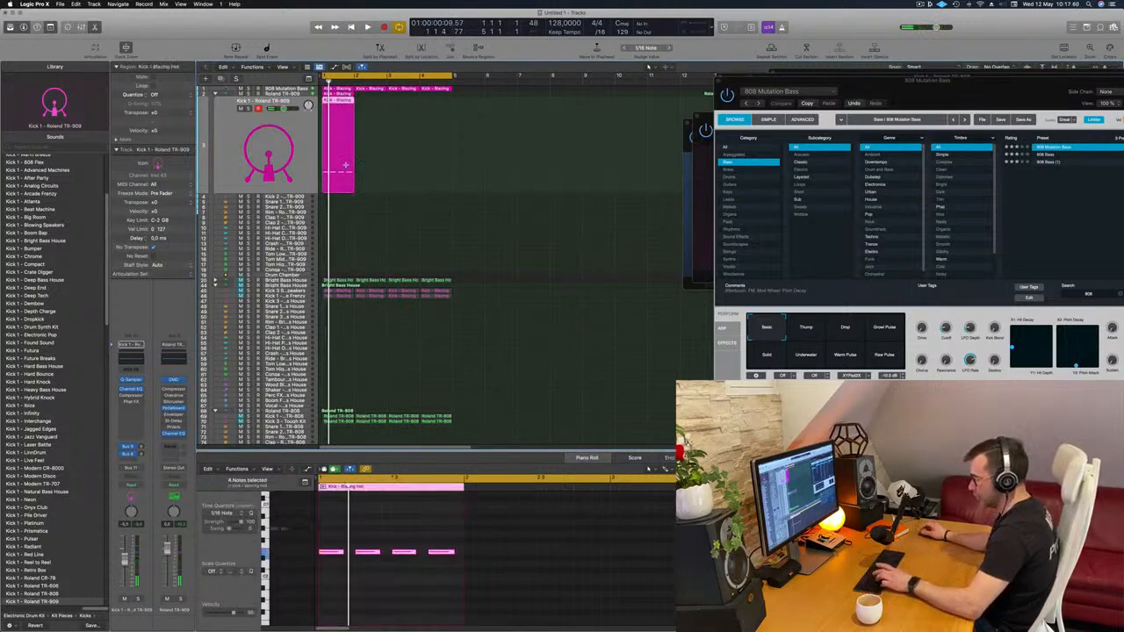
# Repeat the Kick 1 - Roland TR-909 region three times to fill four bars, and play the loop
pyautogui.press('super+r')
pyautogui.press('super+r')
pyautogui.press('super+r')
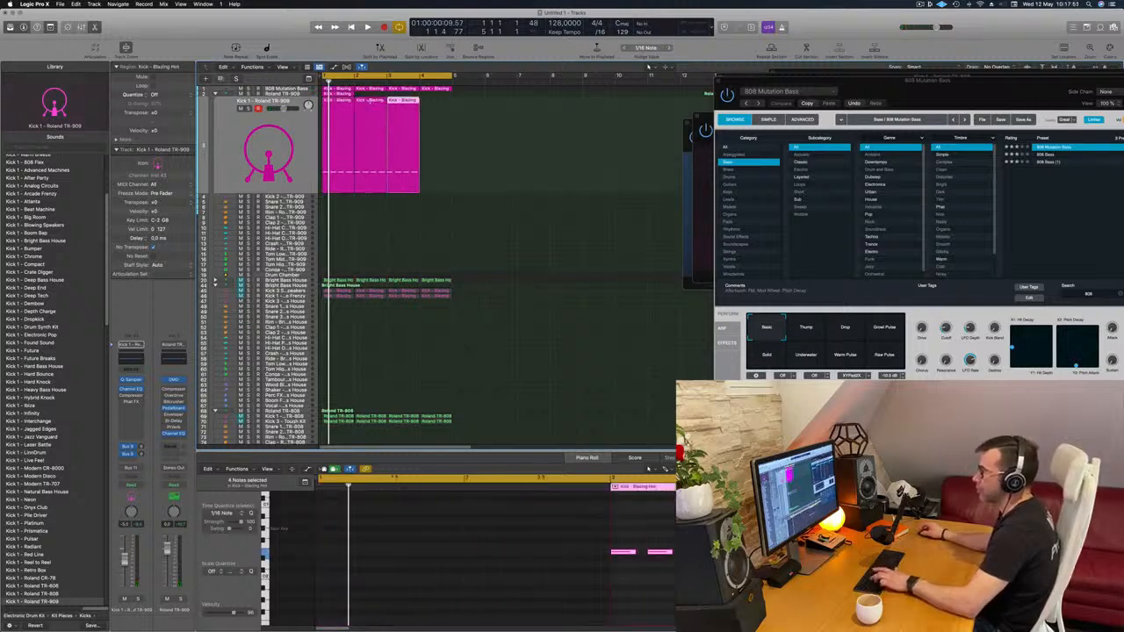
pyautogui.press('Delete')
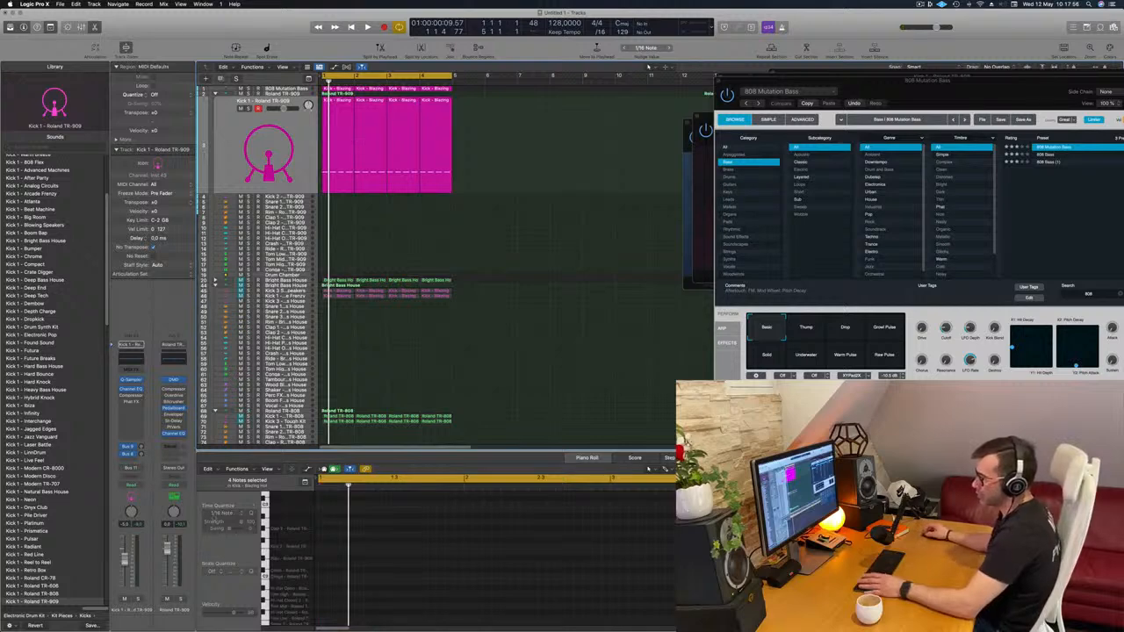
pyautogui.click(302, 149)
pyautogui.press('space')
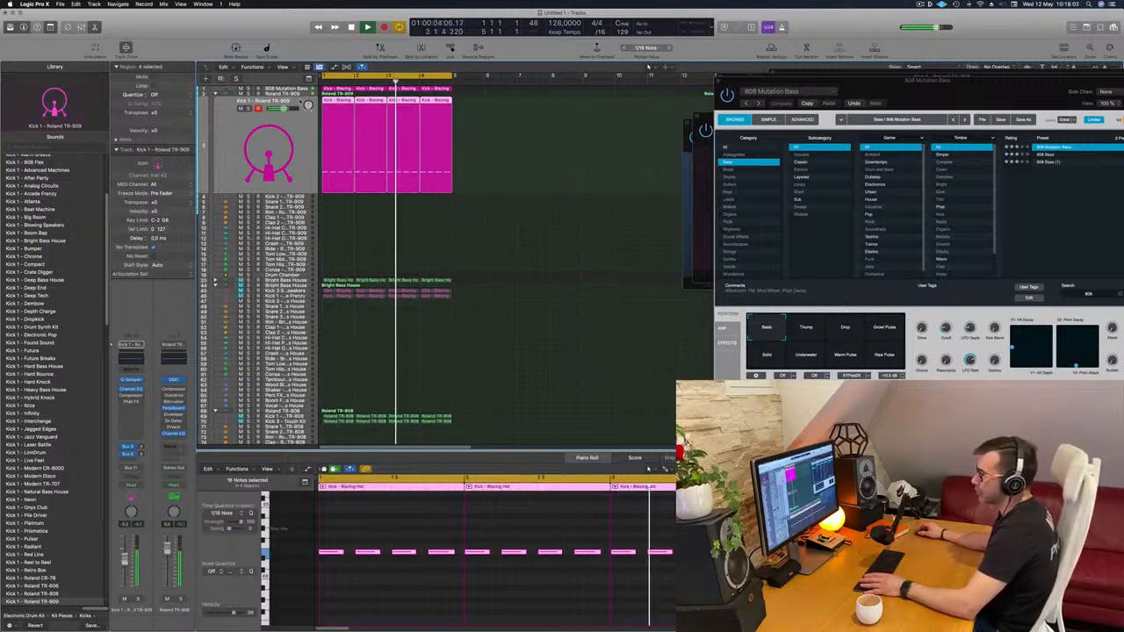
# Replay the loop from the start while switching between the 808 Mutation Bass and Kick 1 - Roland TR-909 tracks to compare the layers
pyautogui.click(281, 91)
pyautogui.press('Return')
pyautogui.press('Return')
pyautogui.press('Return')
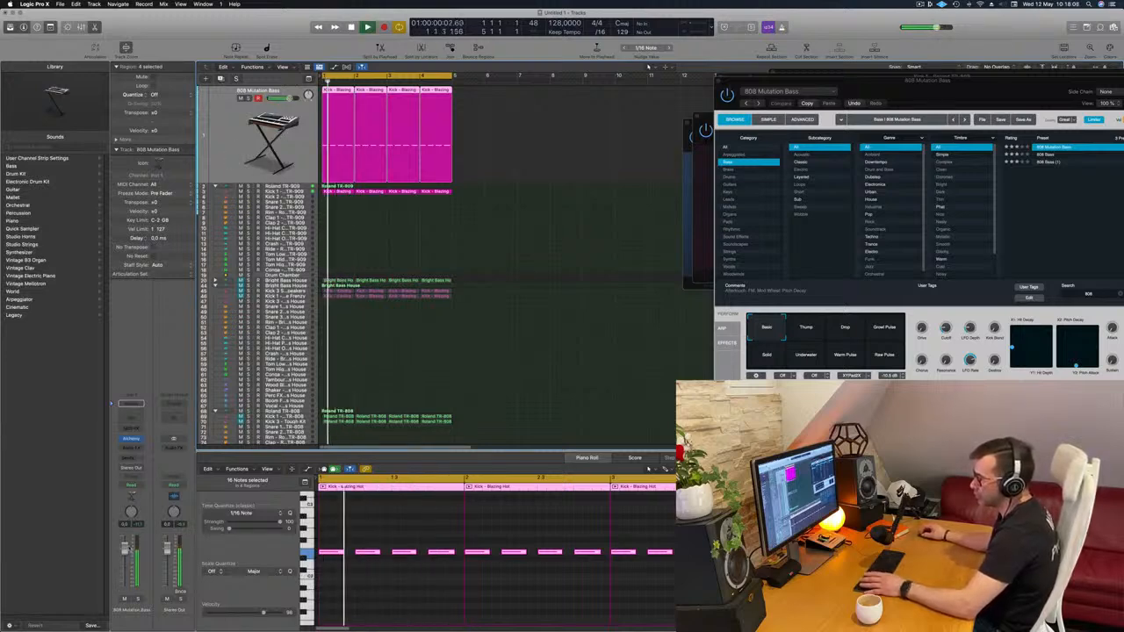
pyautogui.press('Return')
pyautogui.press('Return')
pyautogui.click(279, 191)
pyautogui.press('Return')
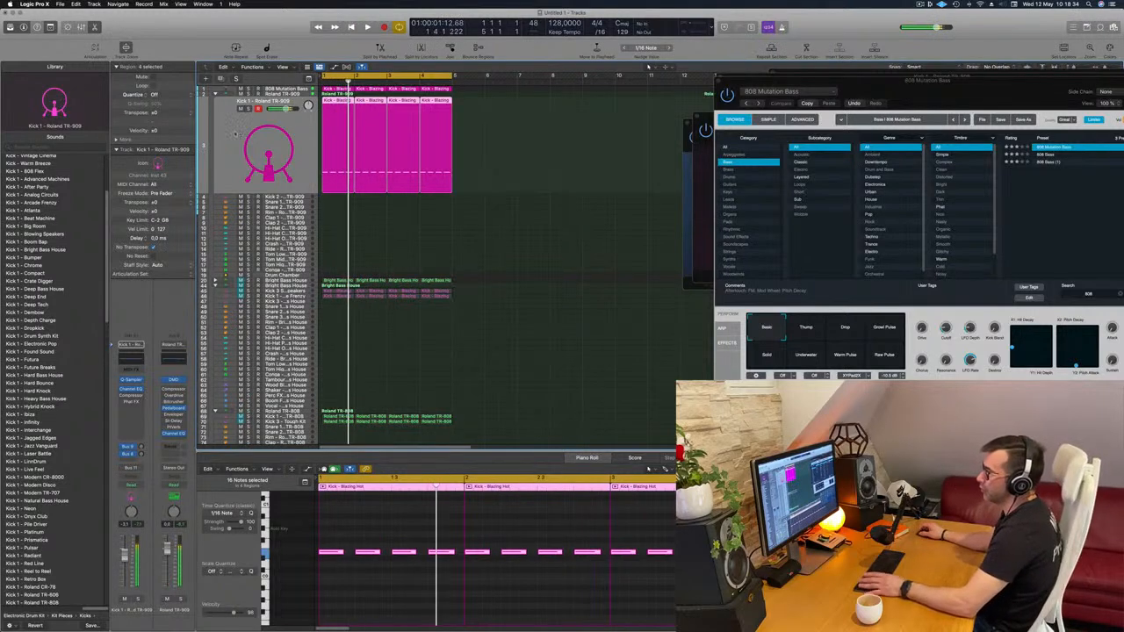
# Route the Roland TR-909 stack's output to Bus 22
pyautogui.click(283, 94)
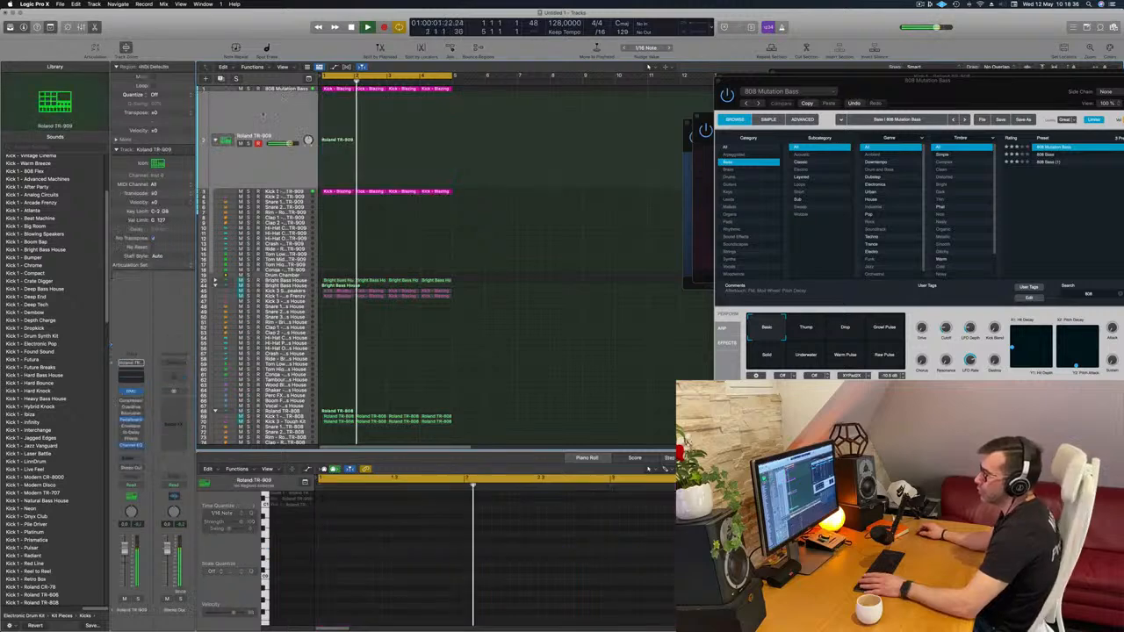
pyautogui.click(130, 468)
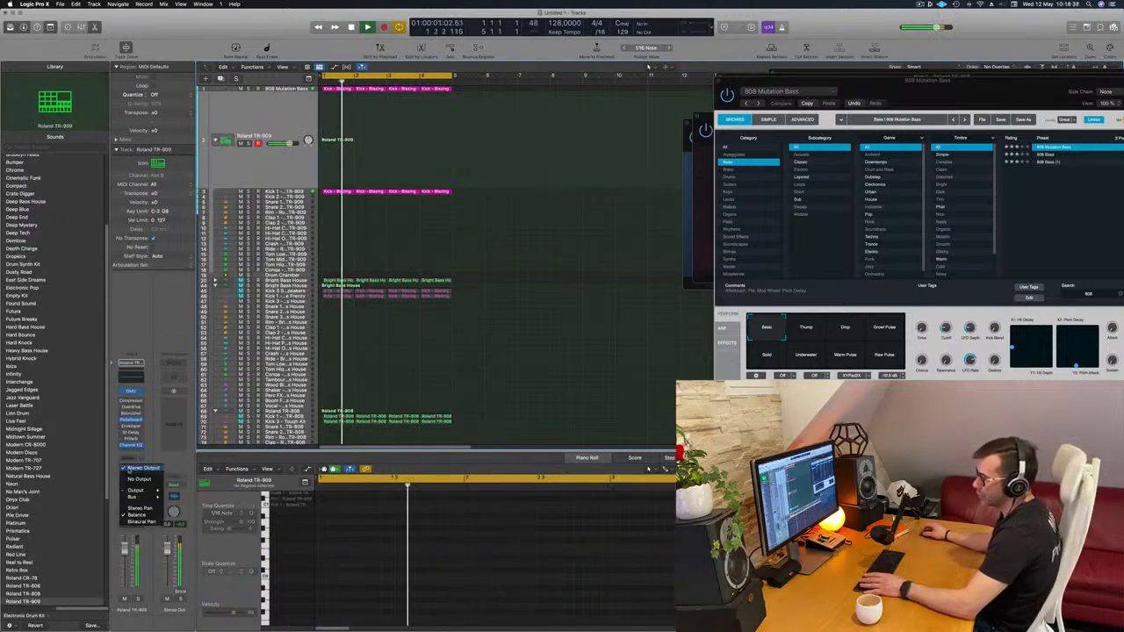
pyautogui.moveTo(139, 497)
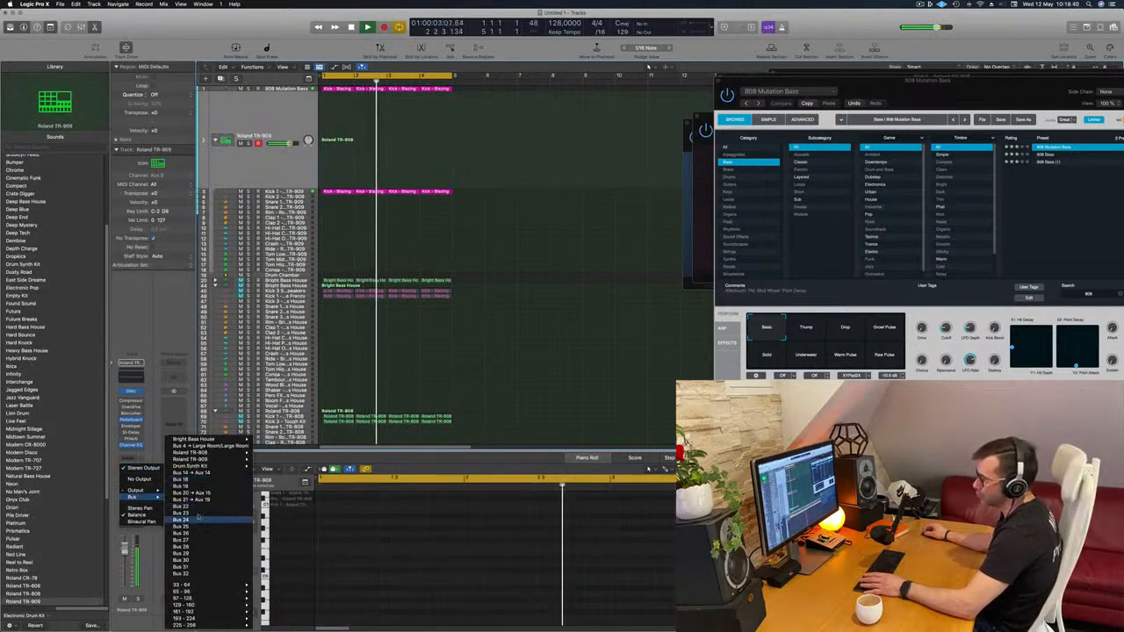
pyautogui.click(182, 506)
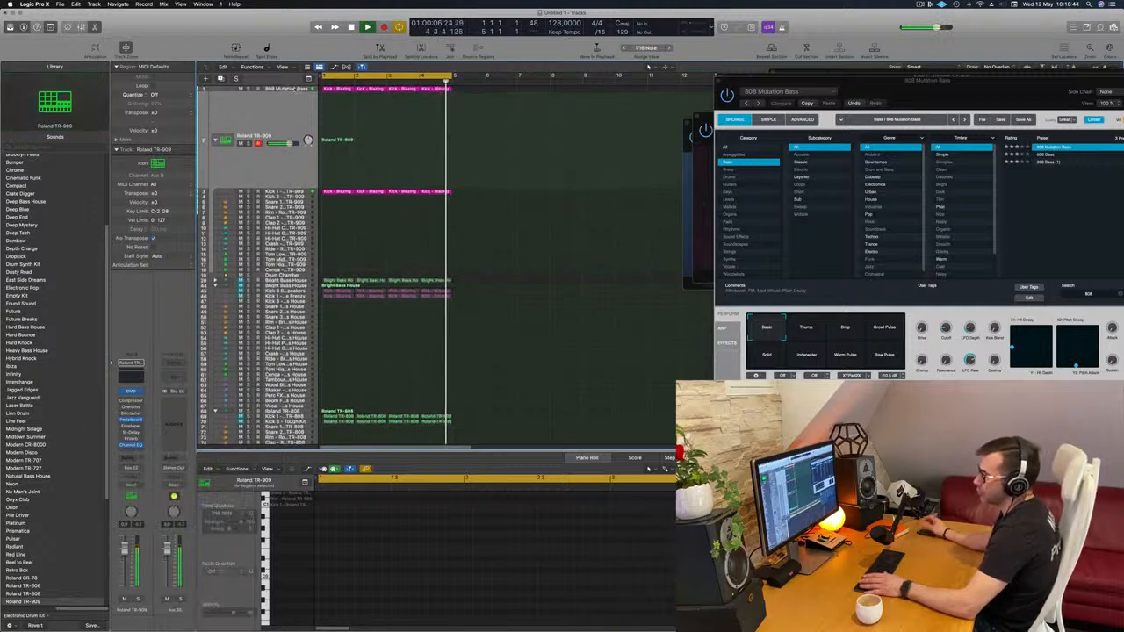
# Route the 808 Mutation Bass track's output to the same Bus 22 feeding Aux 20
pyautogui.click(228, 132)
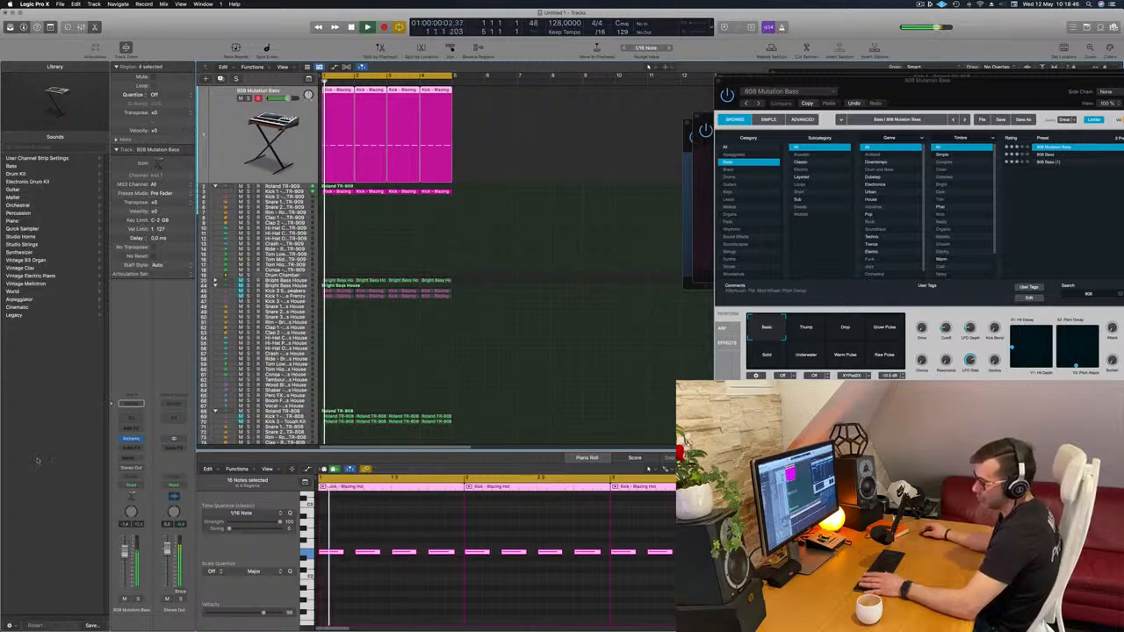
pyautogui.click(138, 468)
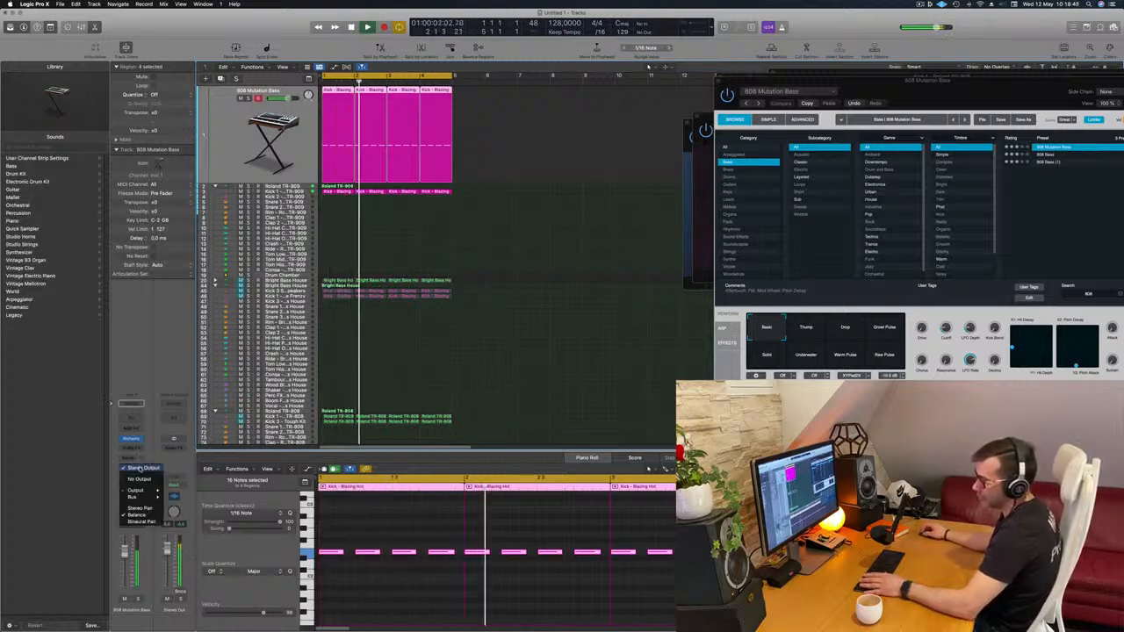
pyautogui.moveTo(134, 497)
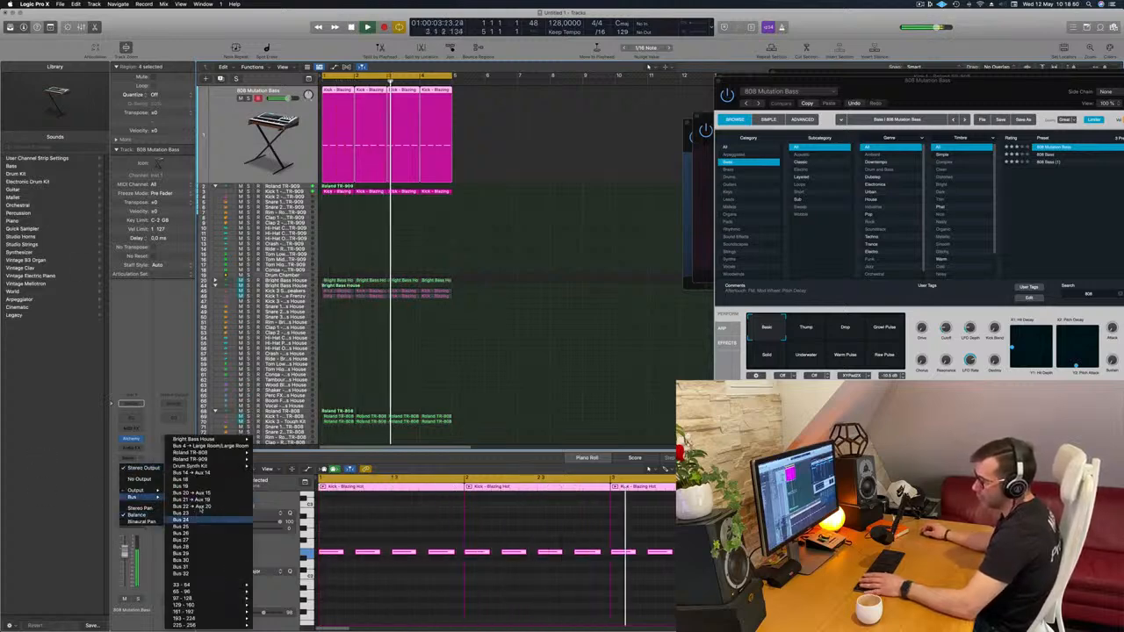
pyautogui.click(198, 506)
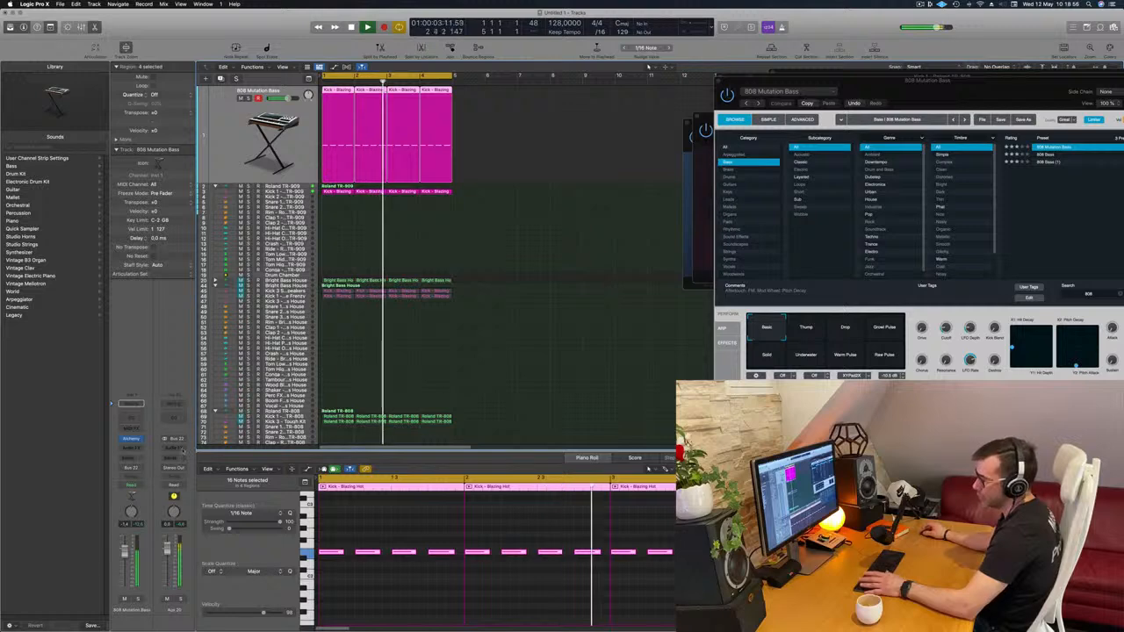
# Insert a Compressor on the Aux 20 channel and slightly adjust its threshold during playback
pyautogui.click(180, 450)
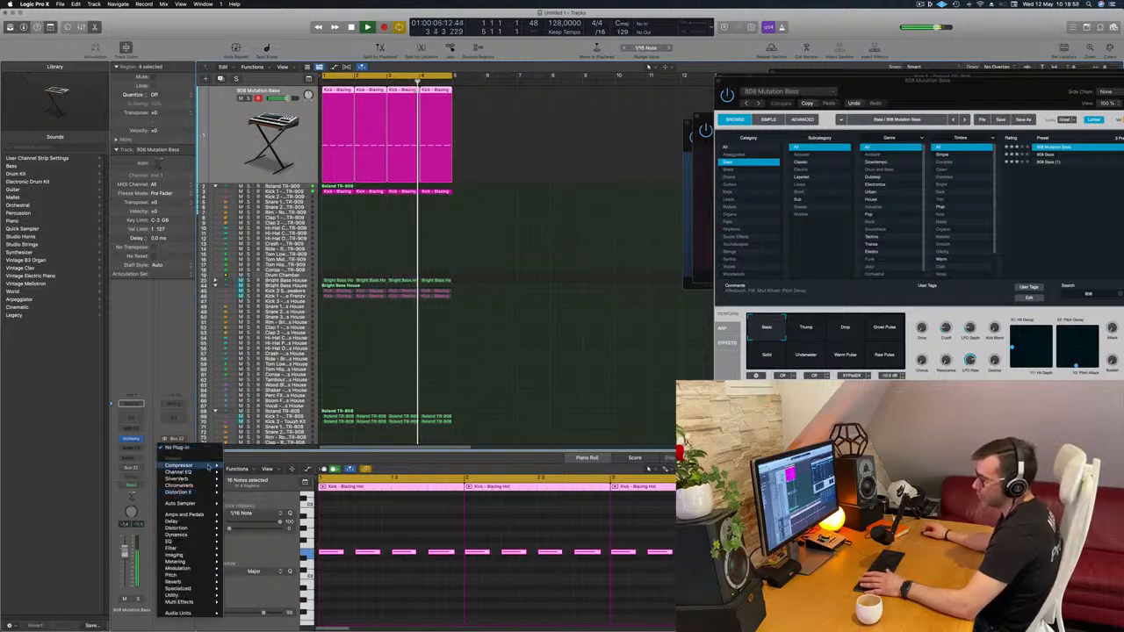
pyautogui.click(208, 466)
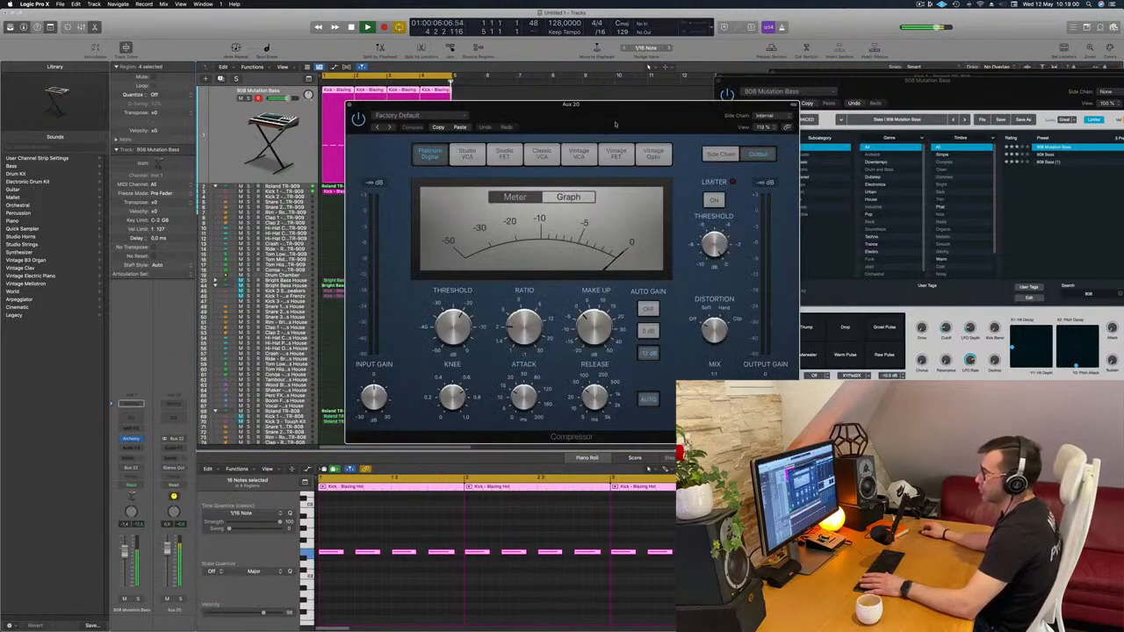
pyautogui.moveTo(618, 128); pyautogui.dragTo(643, 158)
pyautogui.moveTo(490, 353); pyautogui.dragTo(490, 350)
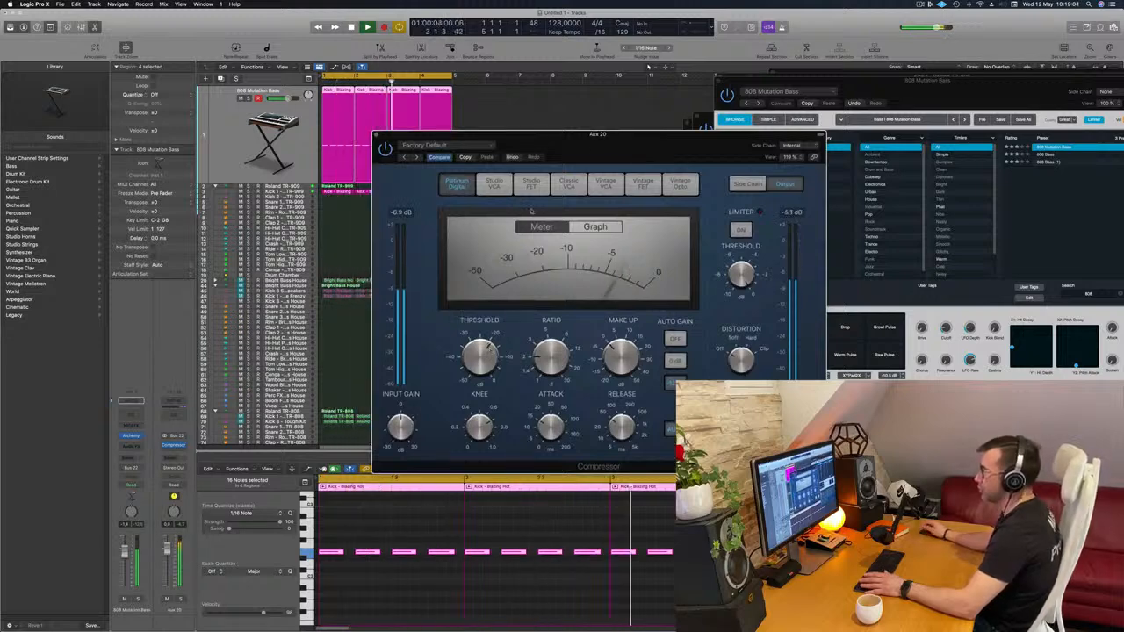
# Switch the Aux 20 Compressor to the Classic VCA model and close its window
pyautogui.click(558, 201)
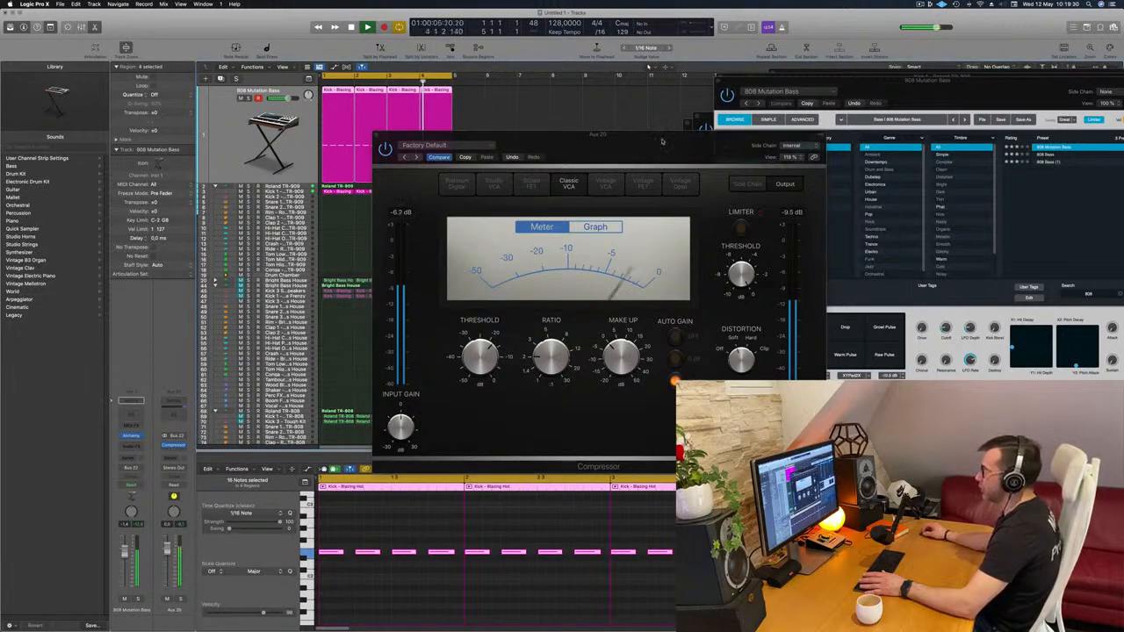
pyautogui.moveTo(662, 141); pyautogui.dragTo(614, 174)
pyautogui.click(330, 169)
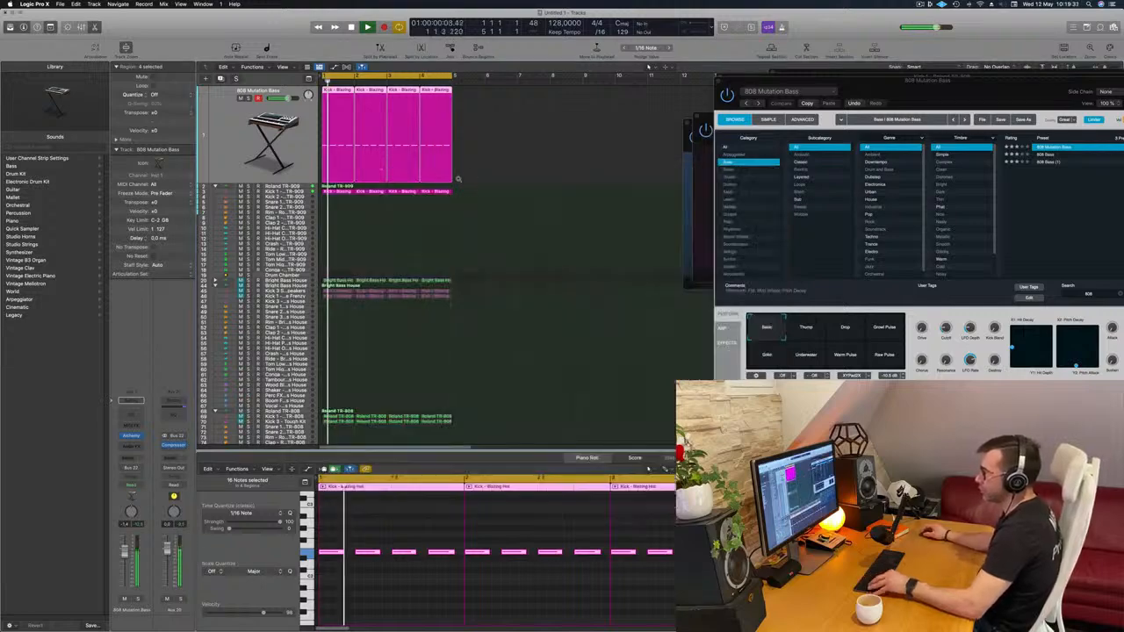